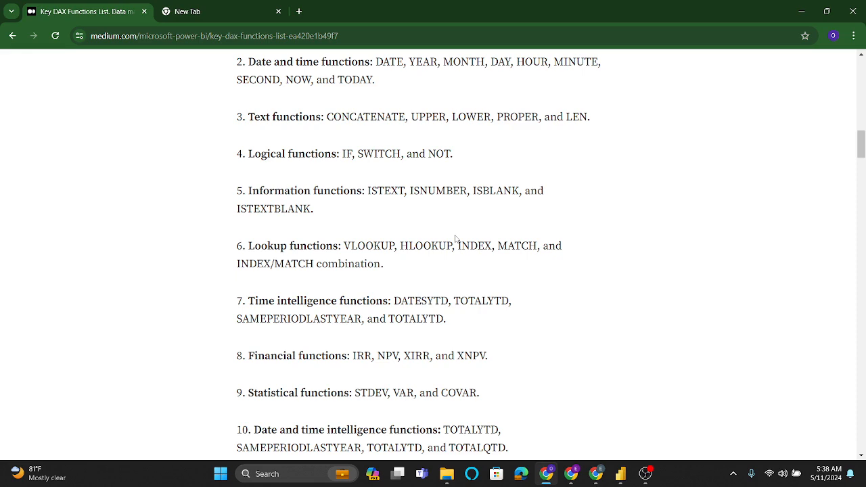
# Step: Review the Medium article's list of DAX function categories, from aggregation to table functions, and its function types diagram
pyautogui.scroll(-2, 455, 238)
pyautogui.scroll(-1, 455, 238)
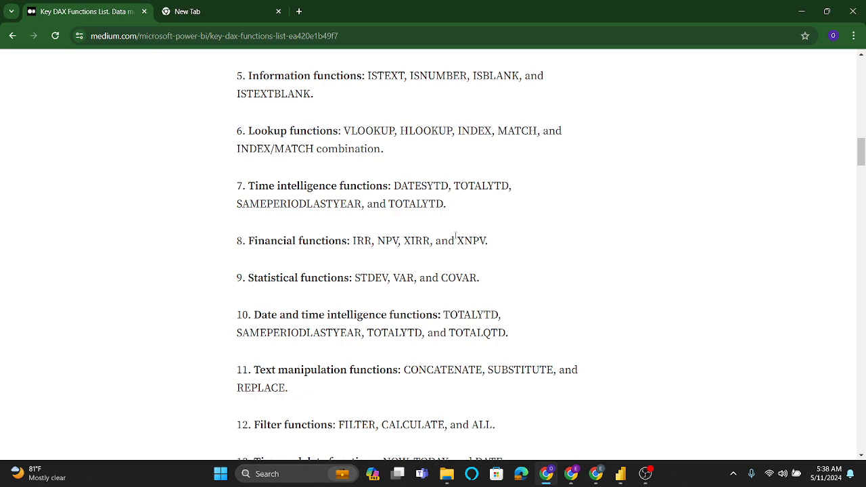
pyautogui.scroll(-2, 456, 238)
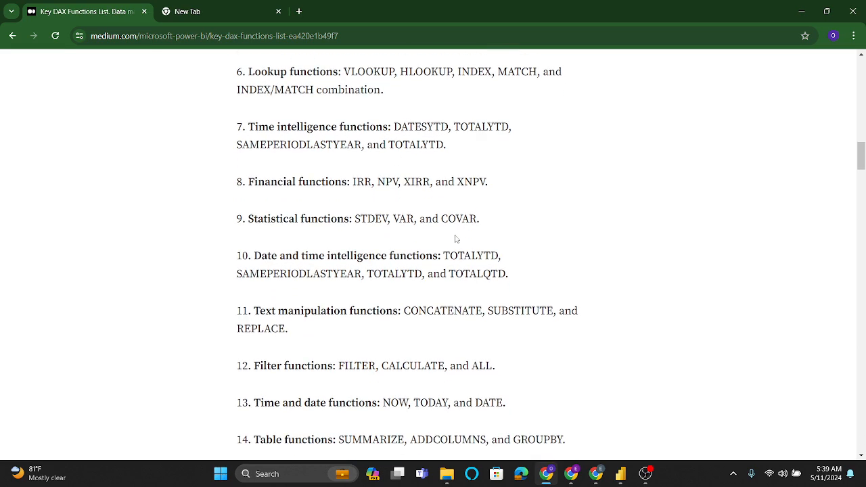
pyautogui.scroll(-2, 455, 238)
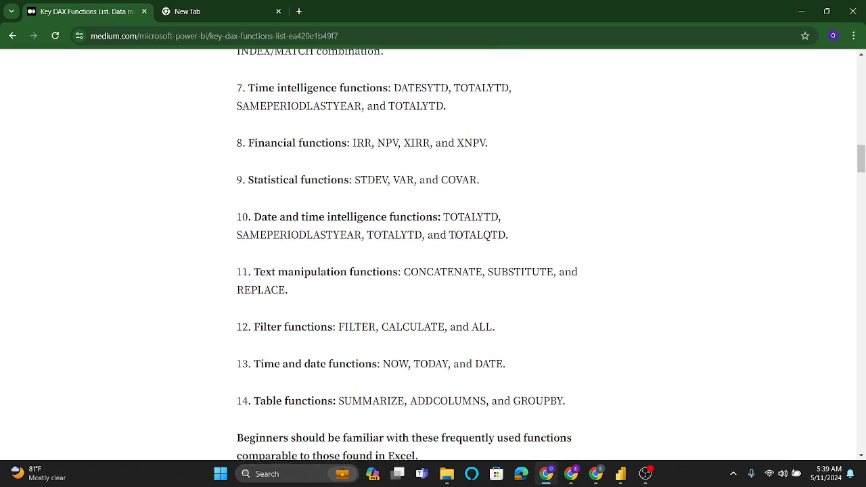
pyautogui.scroll(-2, 455, 236)
pyautogui.scroll(8, 455, 235)
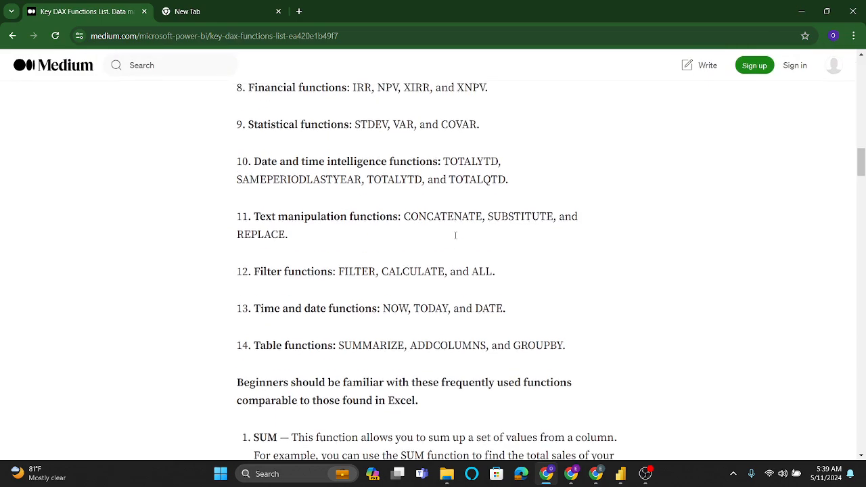
pyautogui.scroll(5, 455, 238)
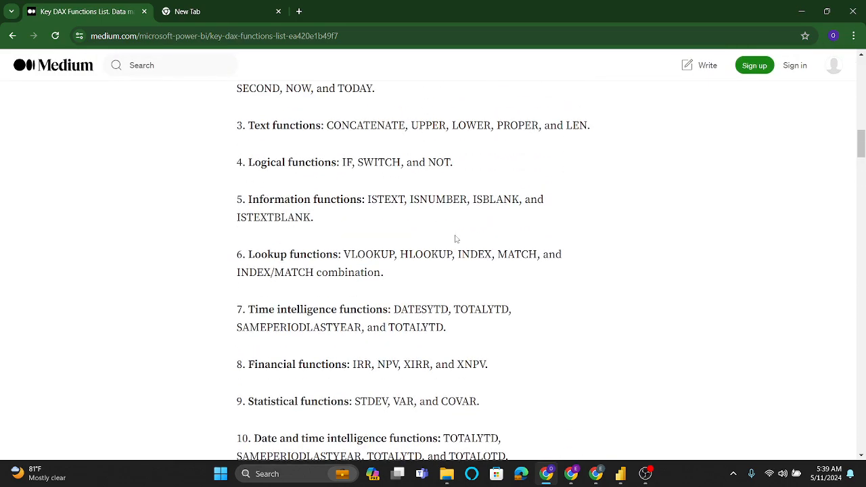
pyautogui.scroll(2, 456, 238)
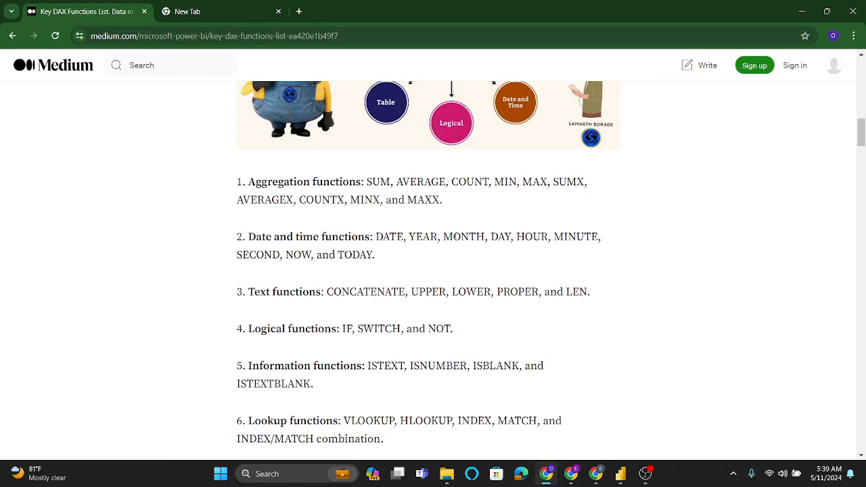
pyautogui.scroll(1, 456, 237)
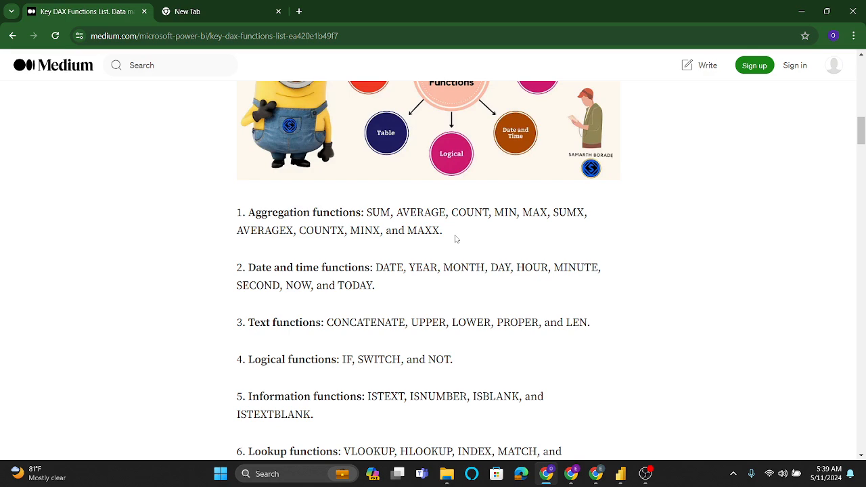
pyautogui.scroll(2, 456, 238)
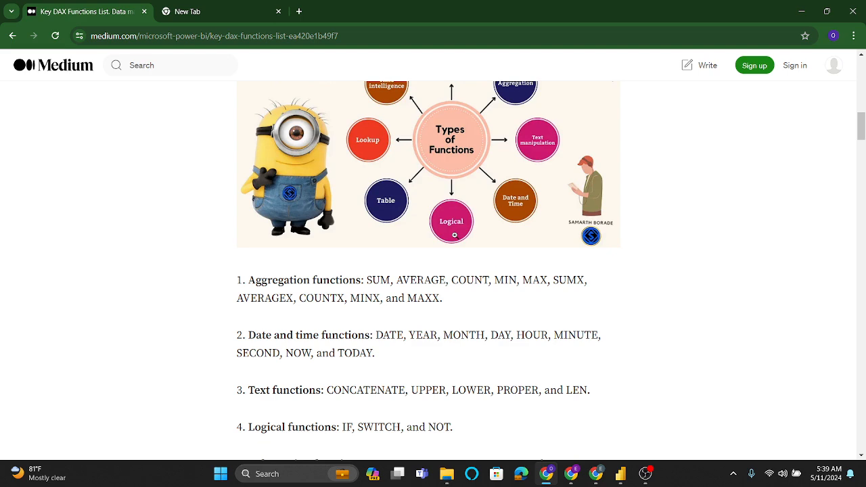
pyautogui.scroll(1, 454, 234)
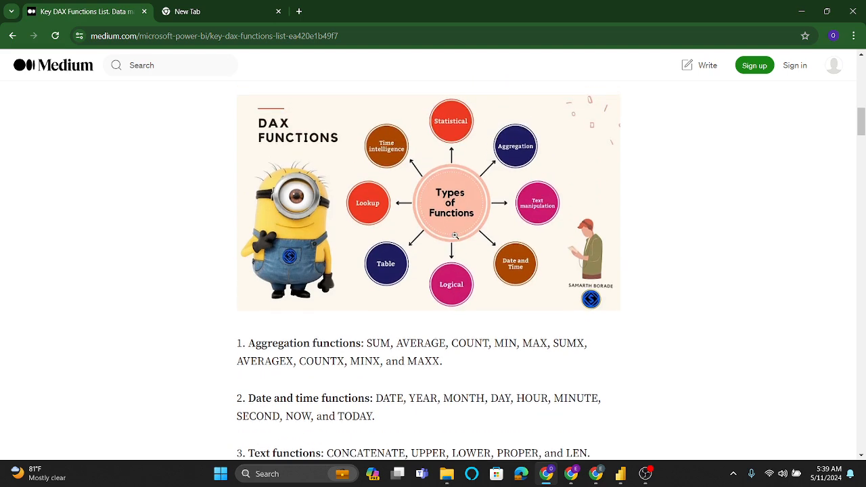
pyautogui.scroll(-1, 455, 235)
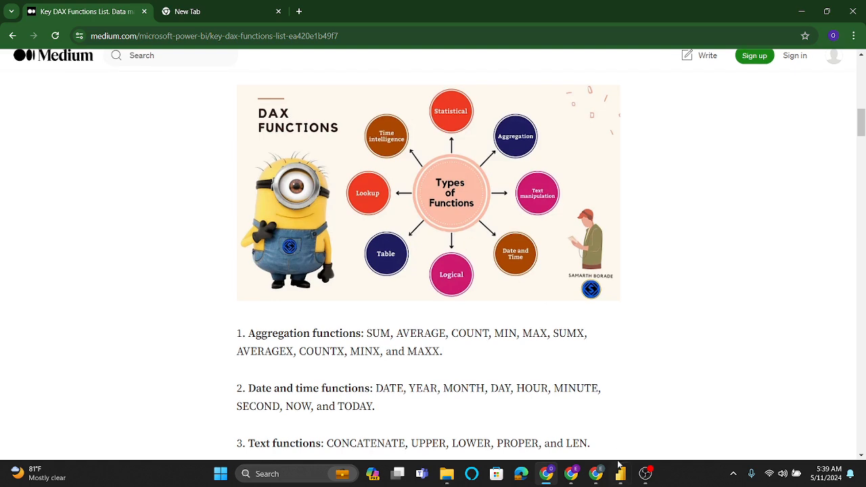
# Step: Switch to Power BI Desktop and compare the Products and Sales tables in the data view
pyautogui.moveTo(619, 477)
pyautogui.click(608, 428)
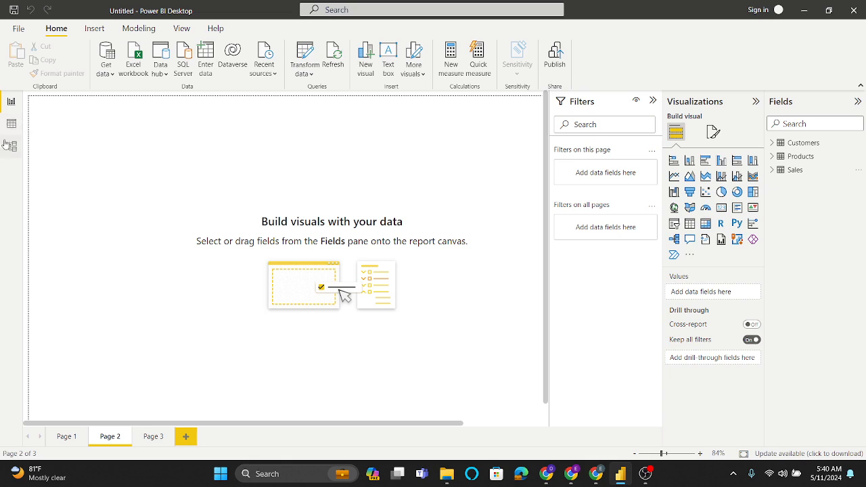
pyautogui.click(12, 124)
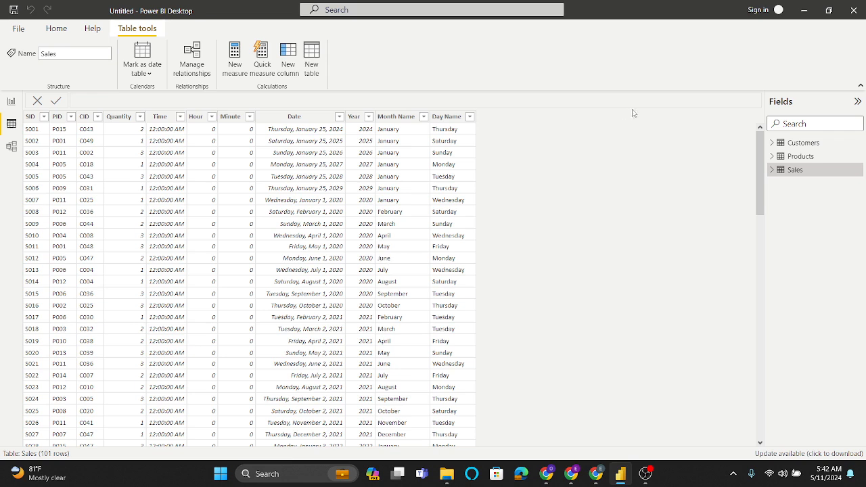
pyautogui.click(803, 157)
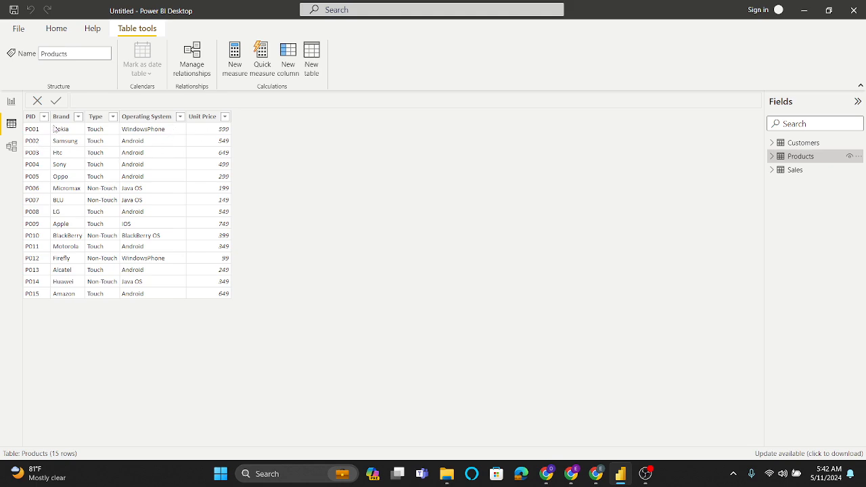
pyautogui.click(802, 172)
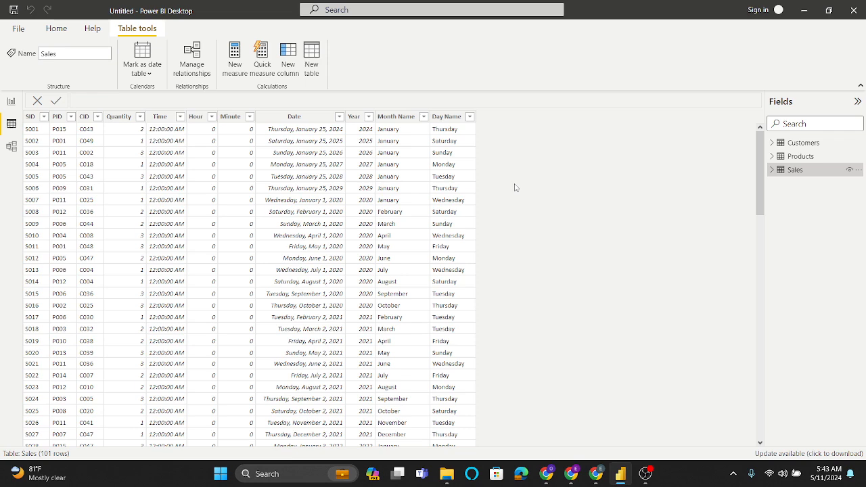
pyautogui.click(788, 158)
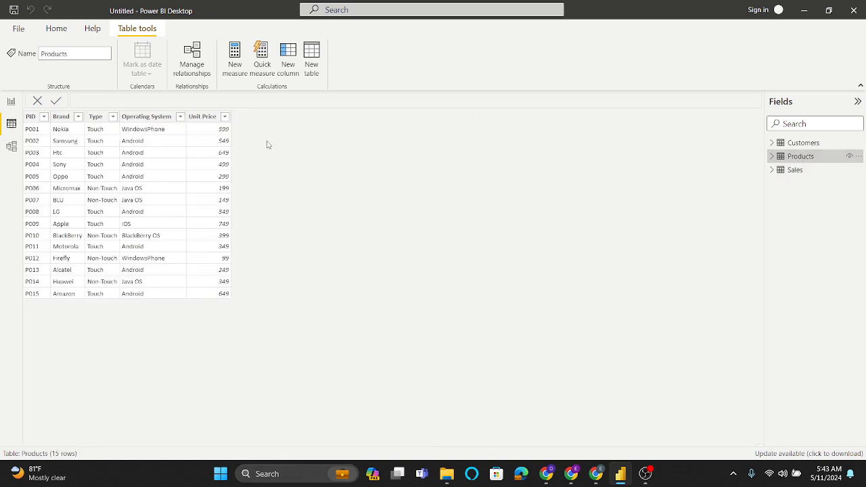
# Step: Add a new calculated column named Price to the Sales table
pyautogui.click(793, 170)
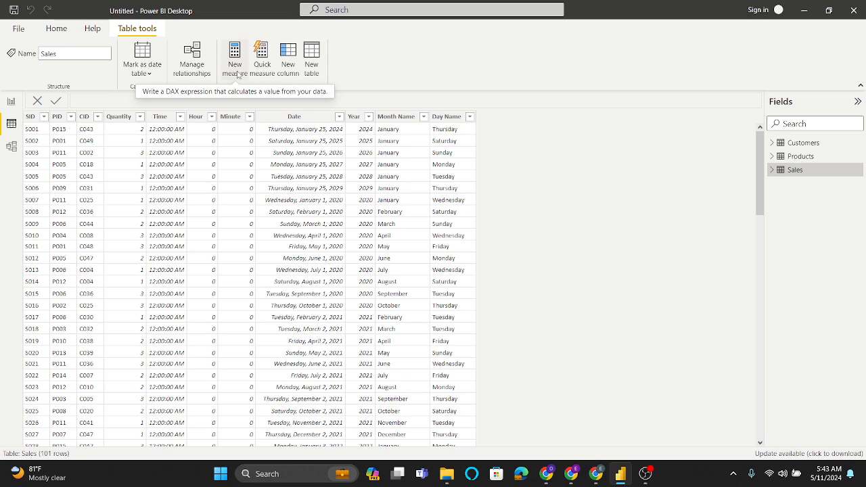
pyautogui.click(290, 72)
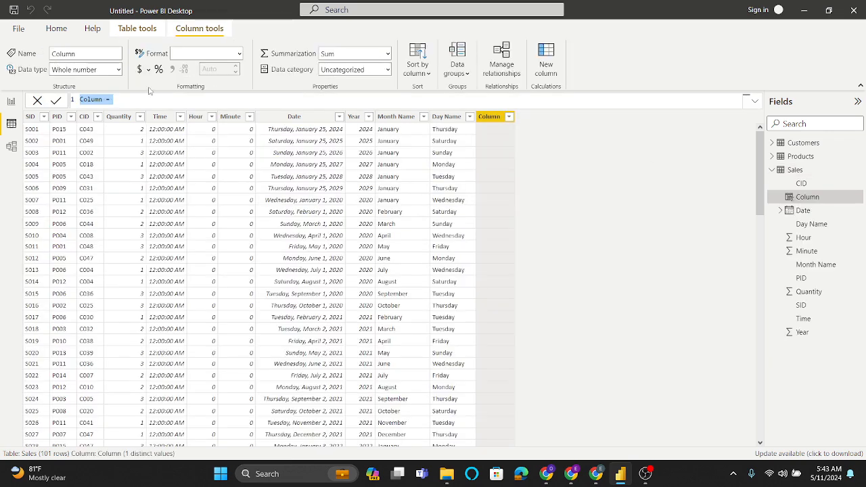
pyautogui.click(103, 100)
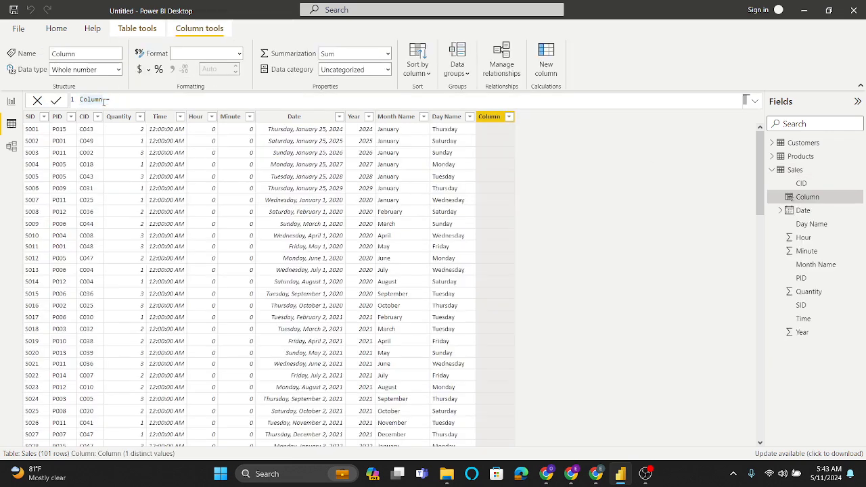
pyautogui.press('BackSpace')
pyautogui.press('BackSpace')
pyautogui.press('BackSpace')
pyautogui.press('BackSpace')
pyautogui.press('BackSpace')
pyautogui.press('BackSpace')
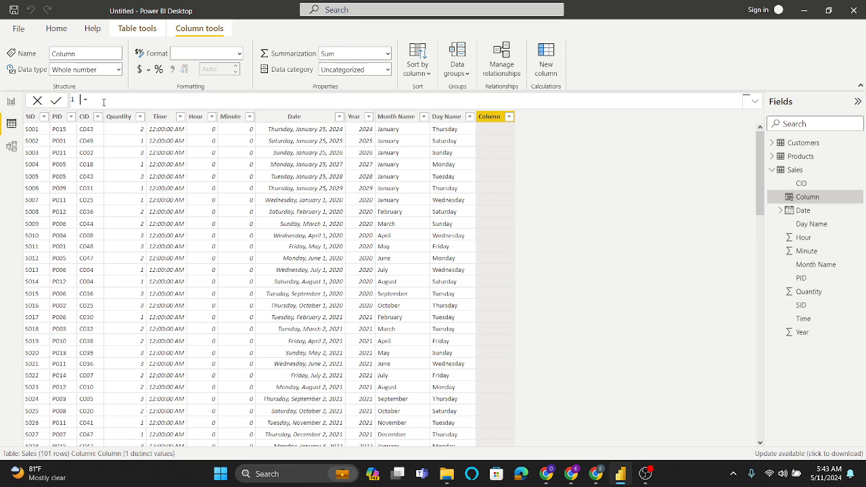
pyautogui.write('Price')
# Step: Define the Price column with the formula RELATED(Products[Unit Price]) and commit it
pyautogui.write('re')
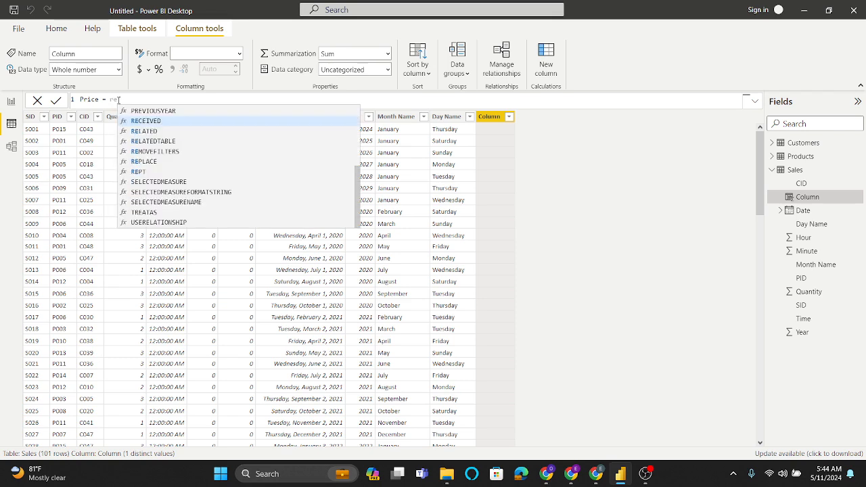
pyautogui.write('la')
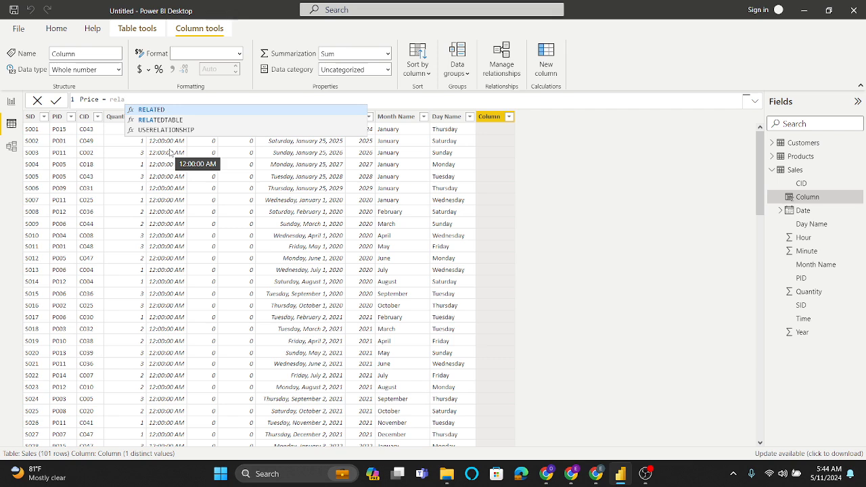
pyautogui.click(161, 110)
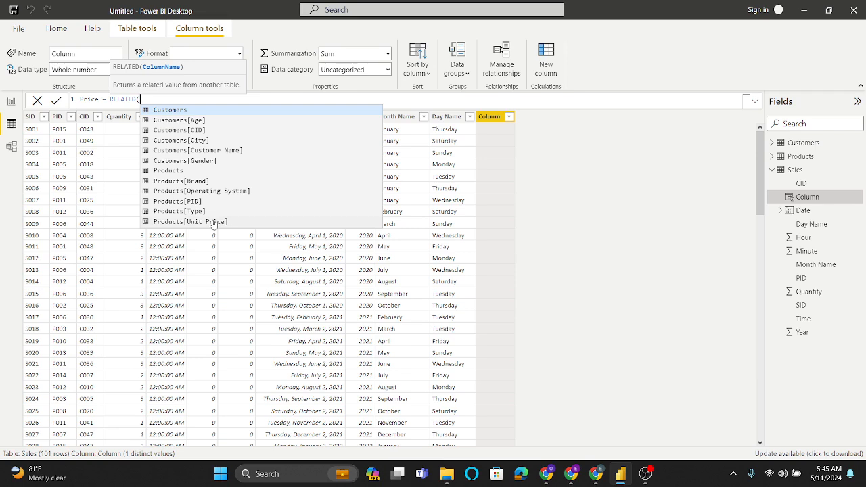
pyautogui.click(183, 222)
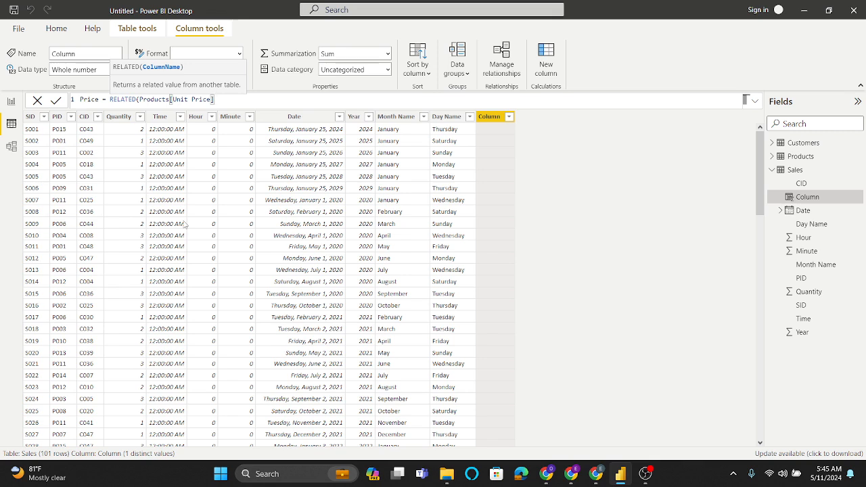
pyautogui.write(')')
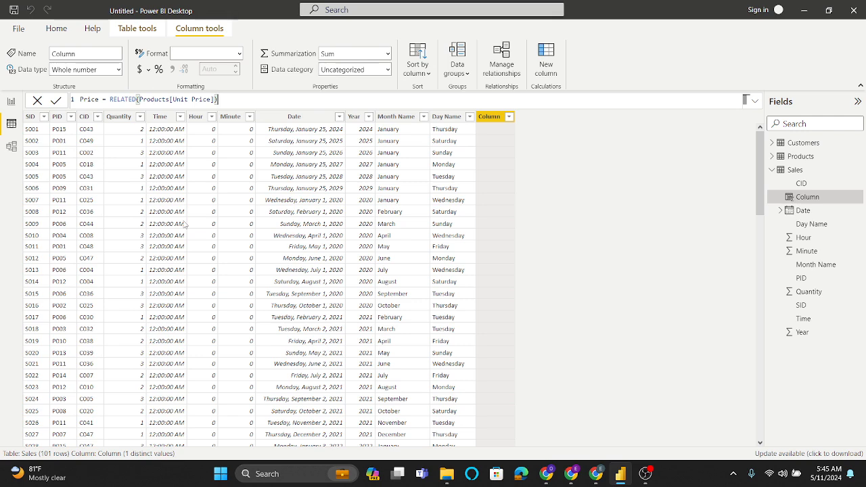
pyautogui.press('Return')
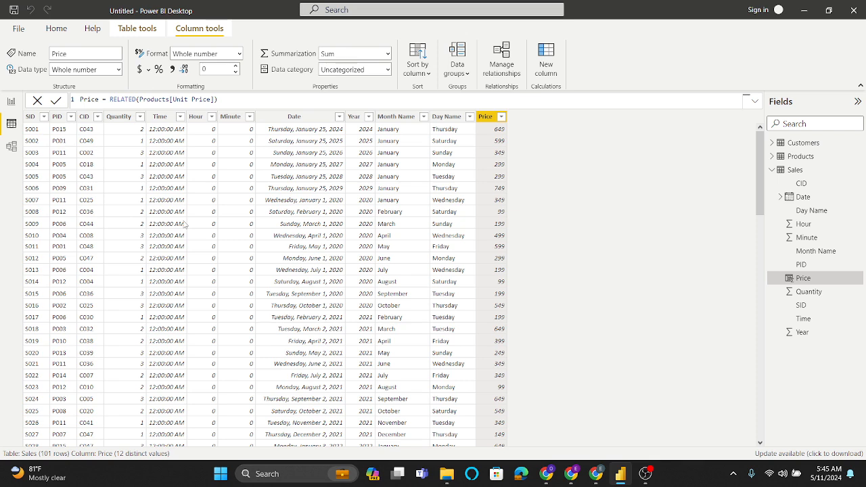
# Step: Add another calculated column to the Sales table and name it Revenue
pyautogui.click(371, 211)
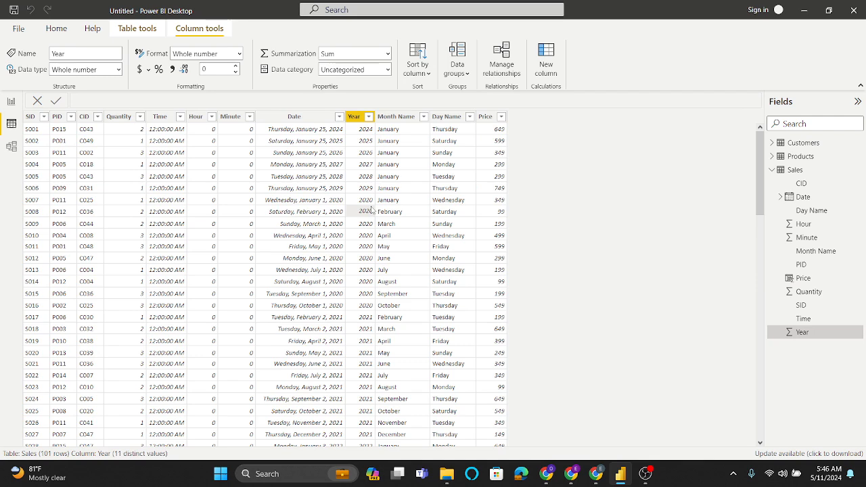
pyautogui.click(546, 68)
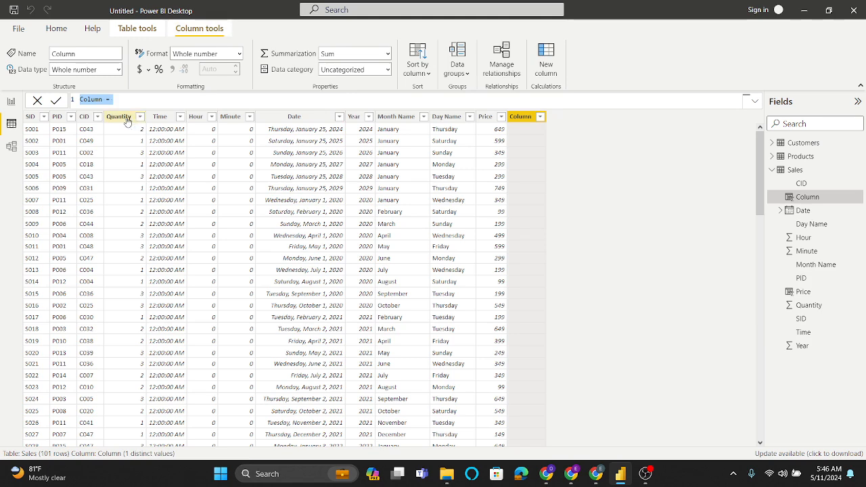
pyautogui.click(103, 99)
pyautogui.press('BackSpace')
pyautogui.press('BackSpace')
pyautogui.press('BackSpace')
pyautogui.press('BackSpace')
pyautogui.press('BackSpace')
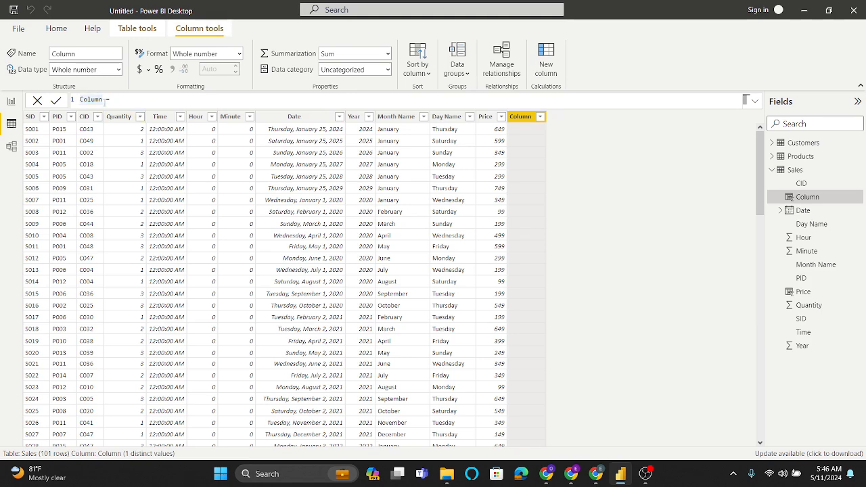
pyautogui.press('BackSpace')
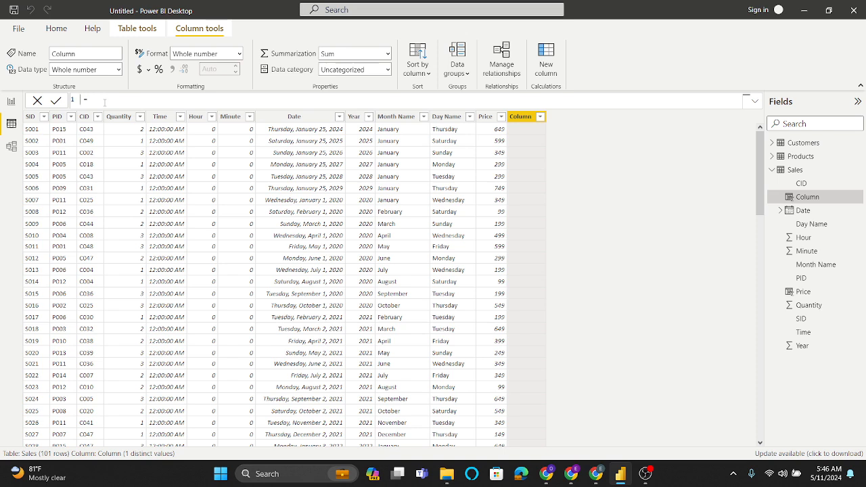
pyautogui.write('Revenue')
# Step: Define the Revenue column as Sales[Quantity] * Sales[Price] and commit the formula
pyautogui.write('sales')
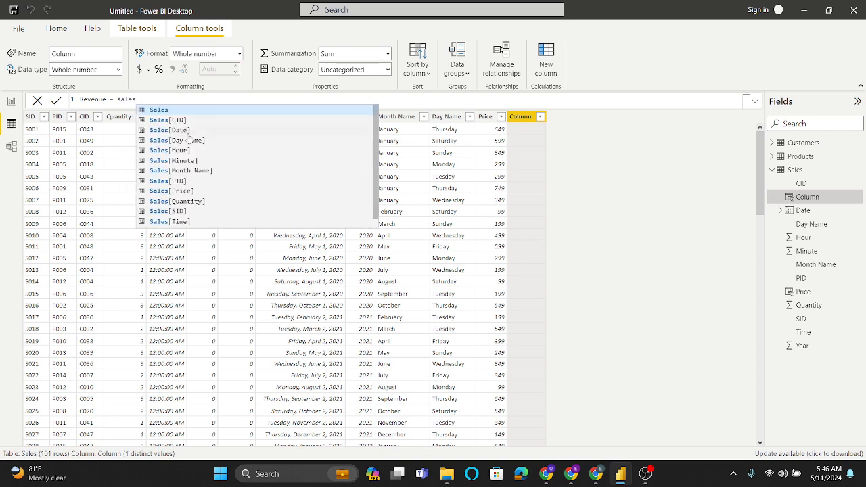
pyautogui.click(196, 203)
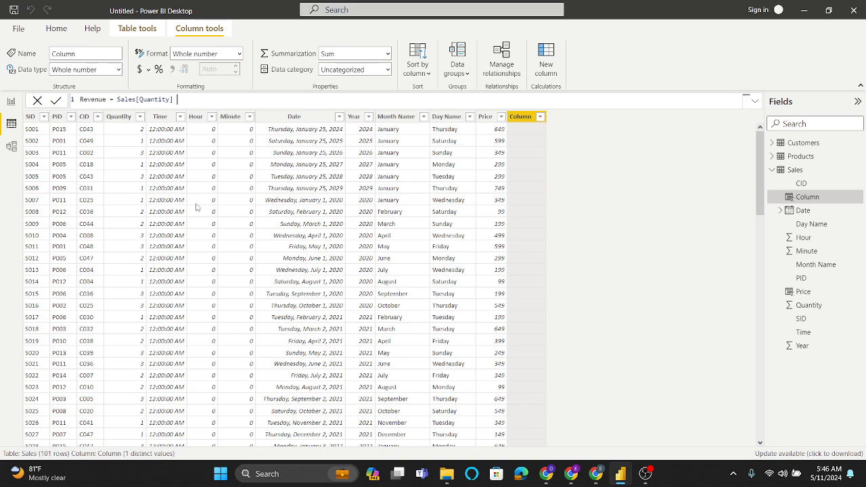
pyautogui.write('* sales')
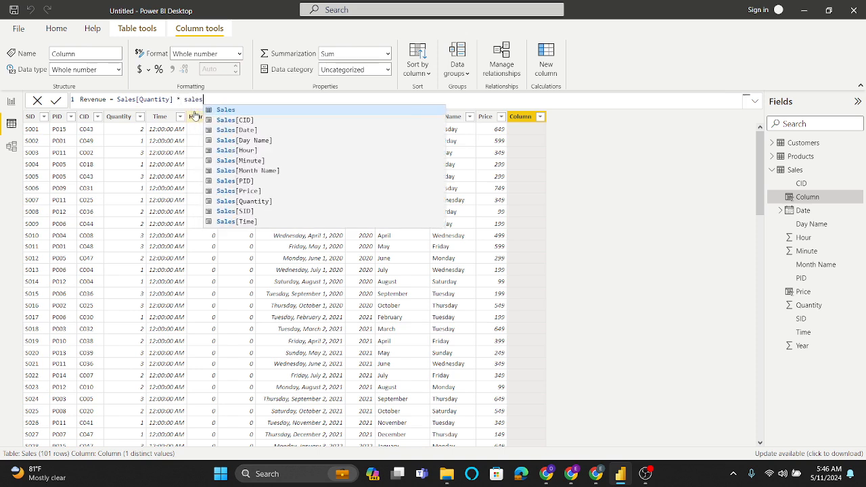
pyautogui.click(240, 191)
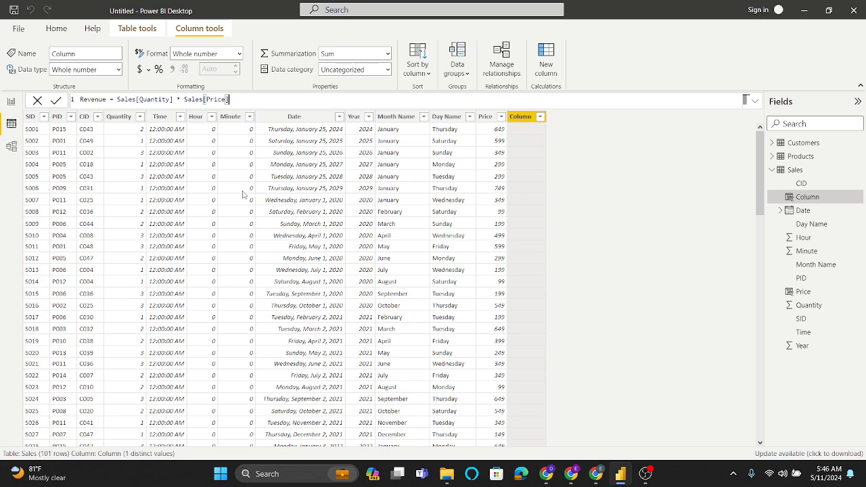
pyautogui.press('Return')
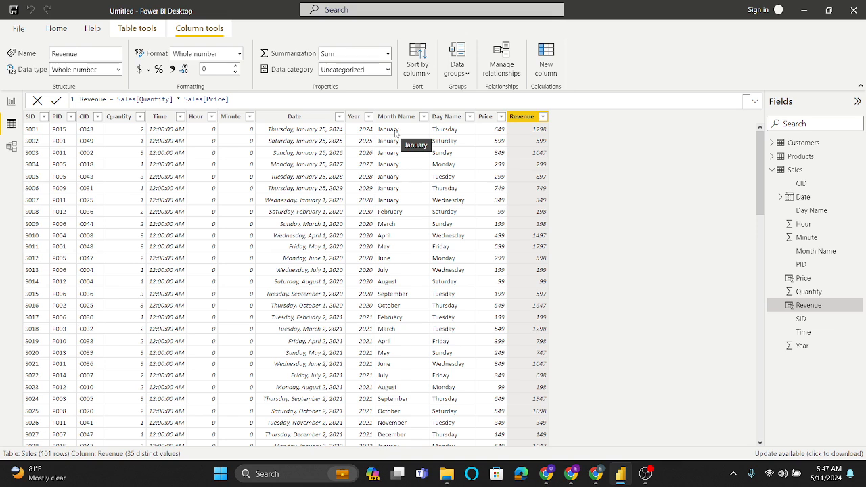
pyautogui.click(440, 202)
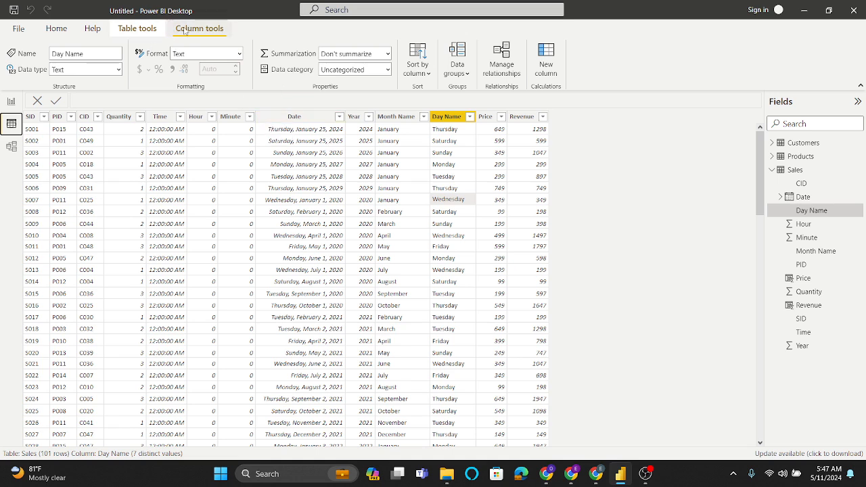
pyautogui.click(60, 29)
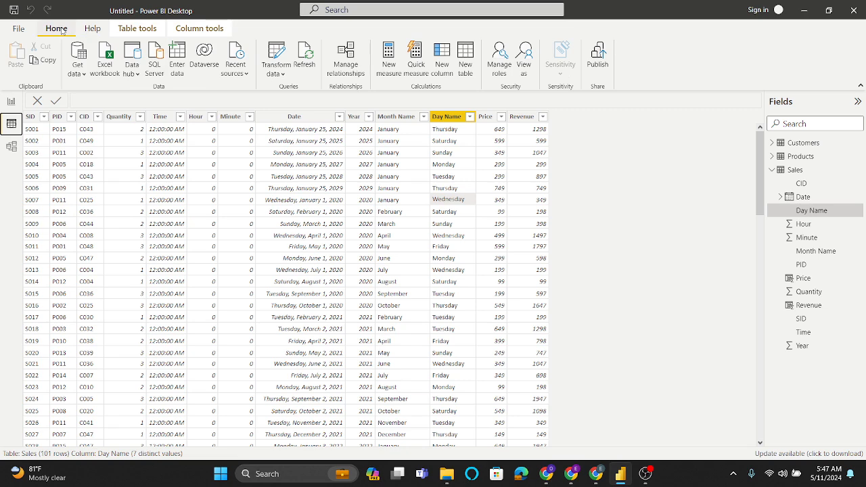
pyautogui.click(390, 69)
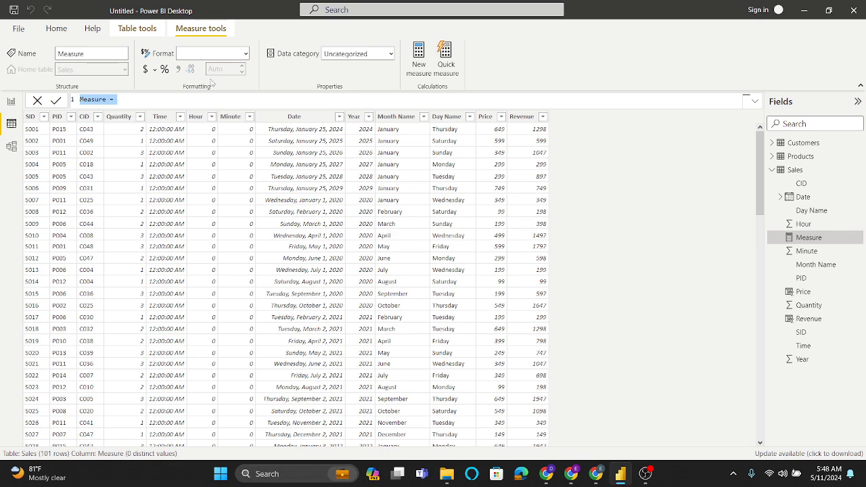
pyautogui.click(106, 99)
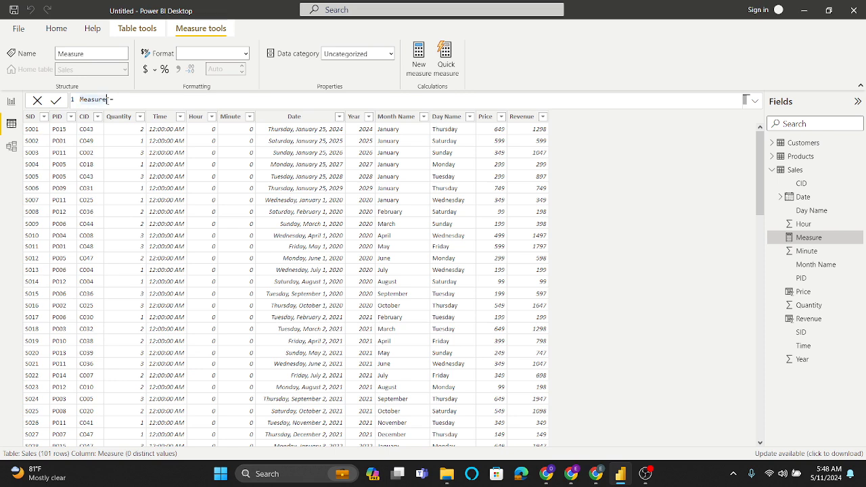
pyautogui.press('BackSpace')
pyautogui.press('BackSpace')
pyautogui.press('BackSpace')
pyautogui.press('BackSpace')
pyautogui.press('BackSpace')
pyautogui.press('BackSpace')
pyautogui.press('BackSpace')
pyautogui.write('Total Costomer')
pyautogui.click(151, 101)
pyautogui.write('sum')
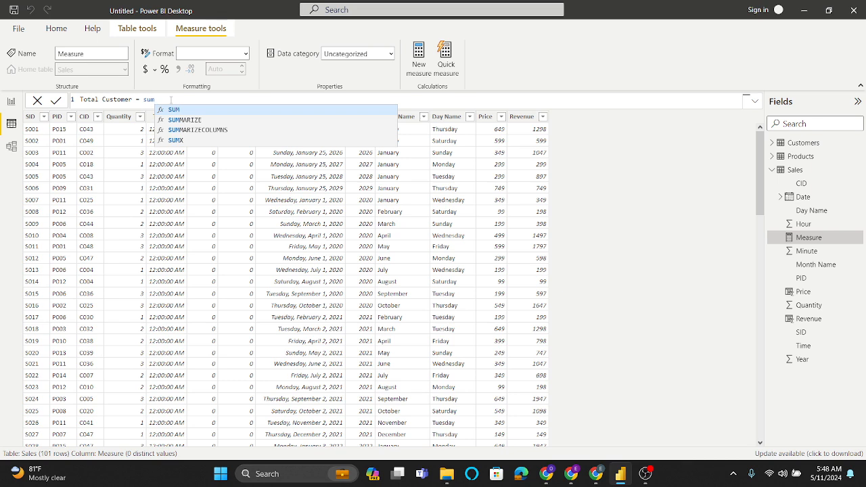
pyautogui.press('BackSpace')
pyautogui.press('BackSpace')
pyautogui.press('BackSpace')
pyautogui.press('BackSpace')
pyautogui.press('BackSpace')
pyautogui.press('BackSpace')
pyautogui.press('BackSpace')
pyautogui.press('BackSpace')
pyautogui.press('BackSpace')
pyautogui.press('BackSpace')
pyautogui.press('BackSpace')
pyautogui.press('BackSpace')
pyautogui.press('BackSpace')
pyautogui.press('BackSpace')
pyautogui.press('BackSpace')
pyautogui.press('BackSpace')
pyautogui.press('BackSpace')
pyautogui.press('BackSpace')
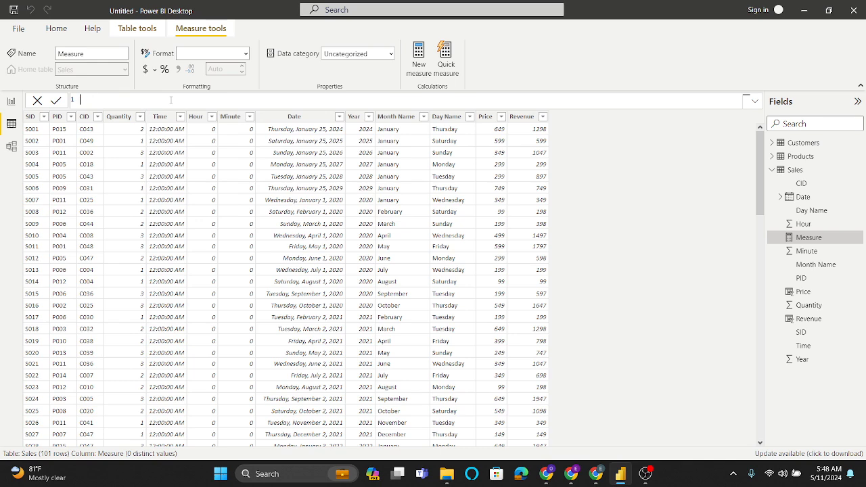
pyautogui.click(395, 240)
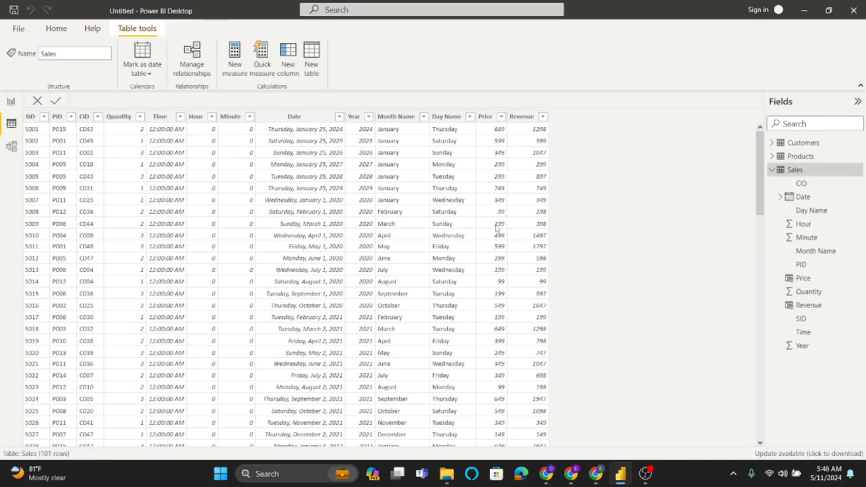
# Step: Examine the rows of the Customers table, checking the customer IDs and names from first to last
pyautogui.click(772, 170)
pyautogui.click(795, 142)
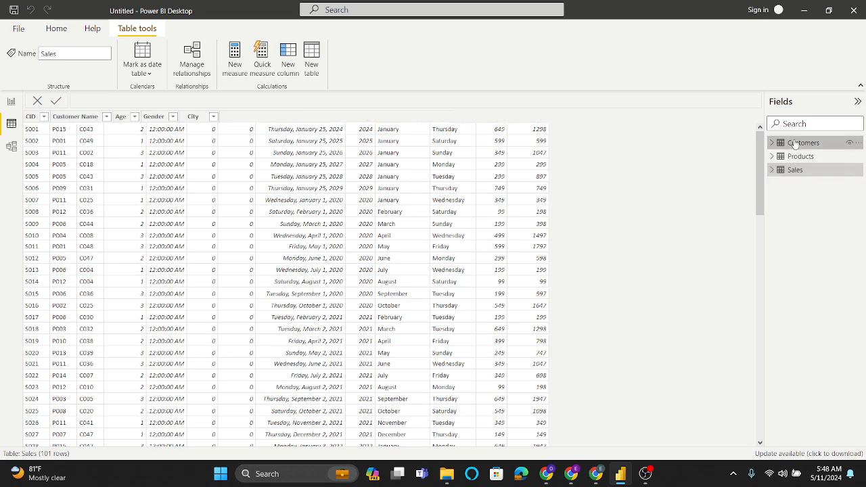
pyautogui.scroll(-2, 146, 236)
pyautogui.scroll(2, 142, 236)
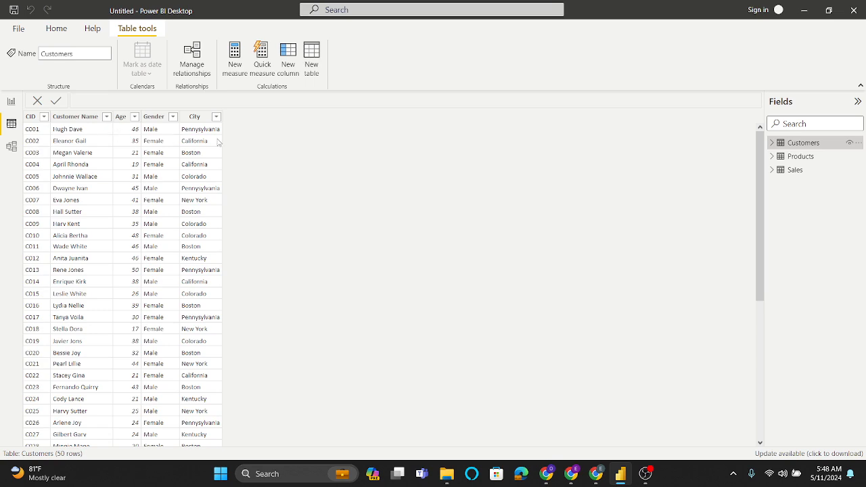
pyautogui.scroll(-2, 102, 197)
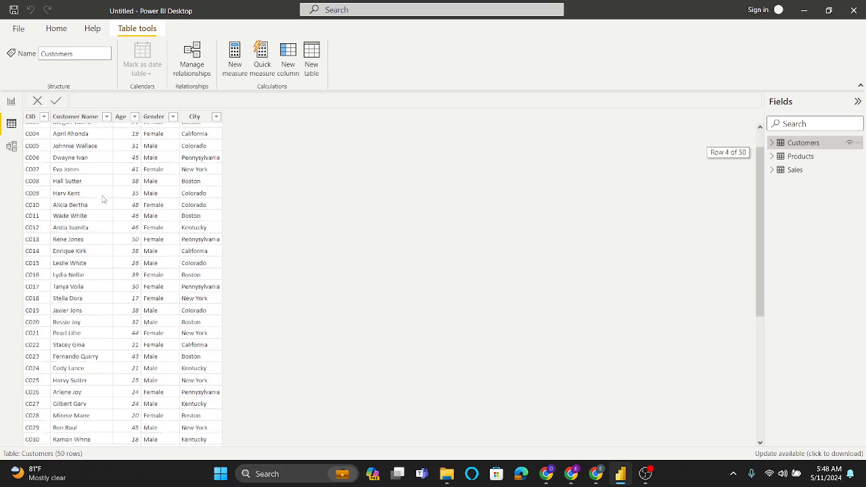
pyautogui.scroll(-5, 103, 198)
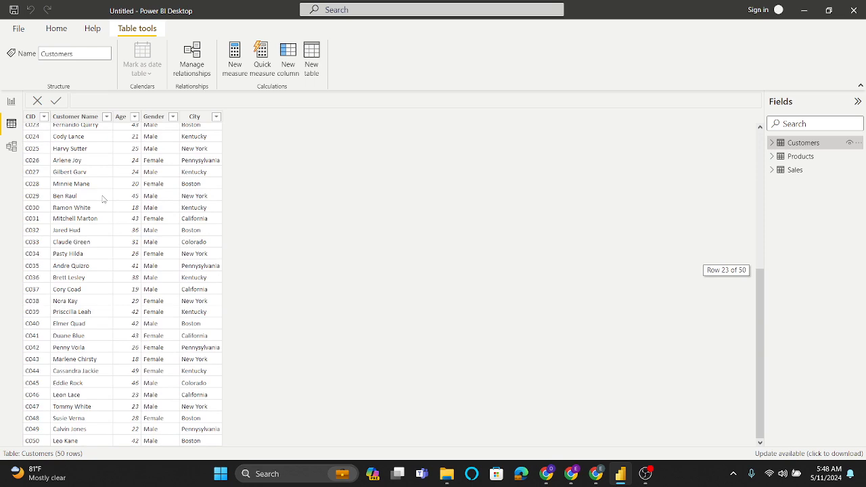
pyautogui.scroll(7, 103, 198)
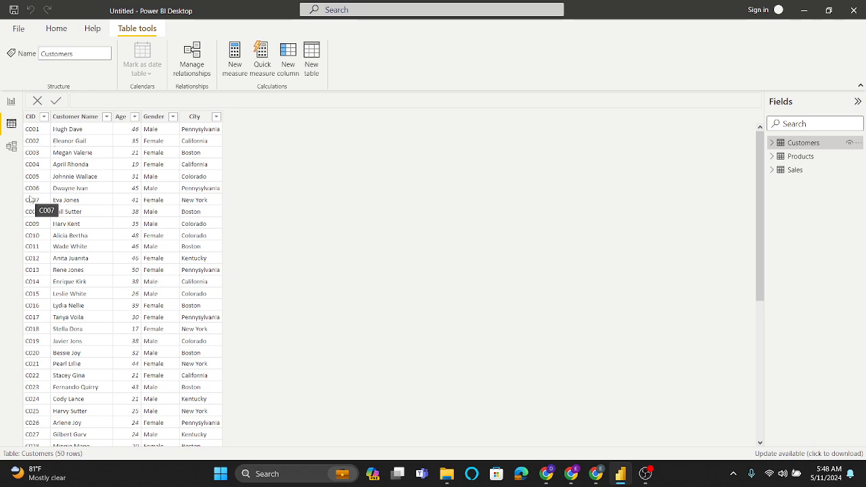
pyautogui.scroll(-7, 30, 198)
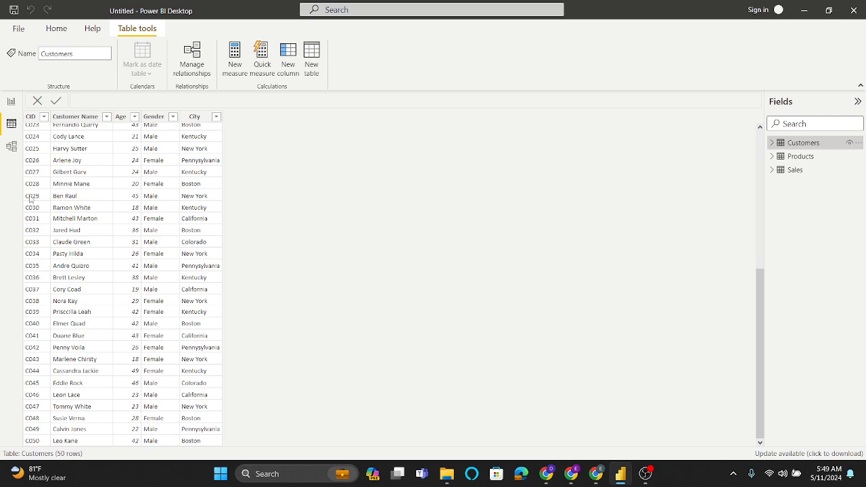
pyautogui.scroll(7, 29, 199)
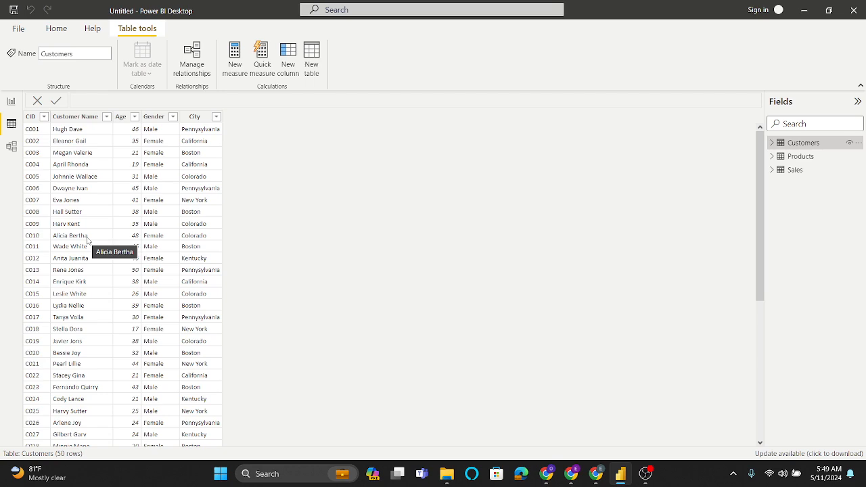
# Step: Create a new measure in the Sales table and name it Total Customer
pyautogui.click(795, 170)
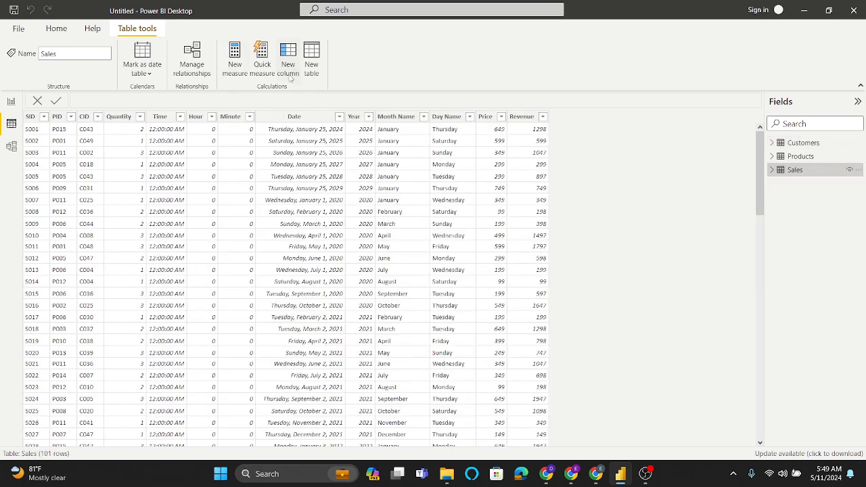
pyautogui.click(234, 74)
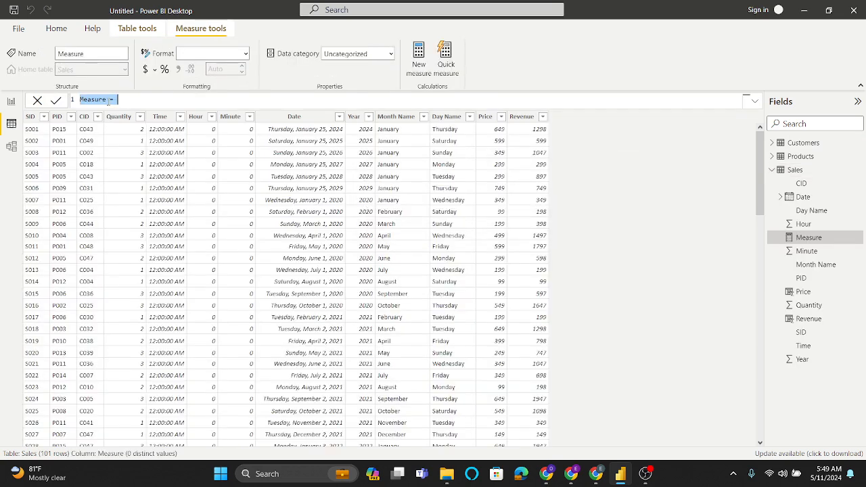
pyautogui.click(109, 100)
pyautogui.press('BackSpace')
pyautogui.press('BackSpace')
pyautogui.press('BackSpace')
pyautogui.press('BackSpace')
pyautogui.press('BackSpace')
pyautogui.press('BackSpace')
pyautogui.press('BackSpace')
pyautogui.write('Toatal')
pyautogui.press('BackSpace')
pyautogui.press('BackSpace')
pyautogui.press('BackSpace')
pyautogui.press('BackSpace')
pyautogui.press('BackSpace')
pyautogui.write('otal Costomer')
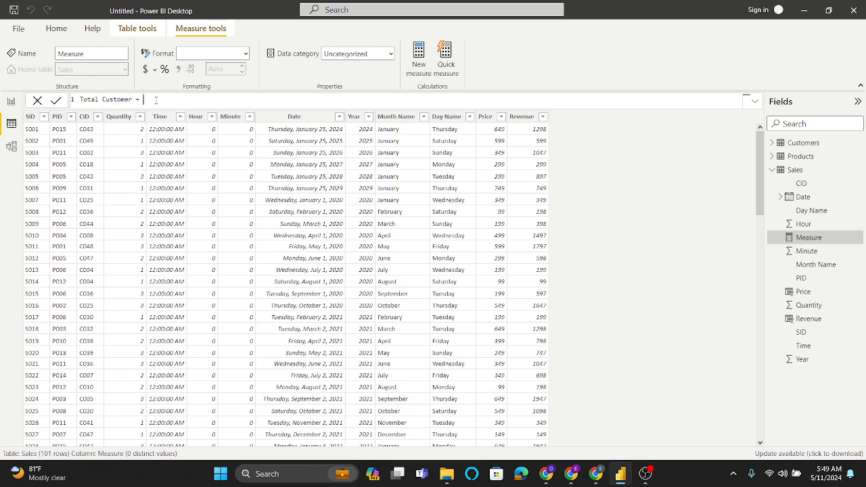
pyautogui.write('Cou')
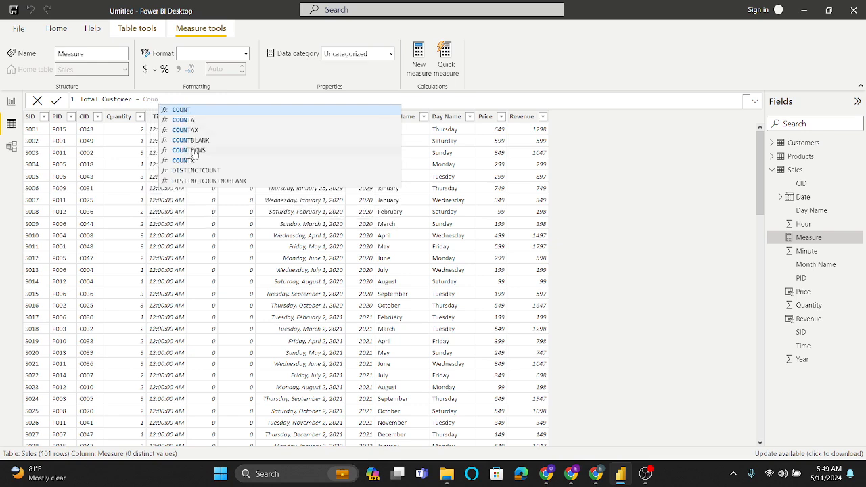
pyautogui.write('n')
pyautogui.click(189, 150)
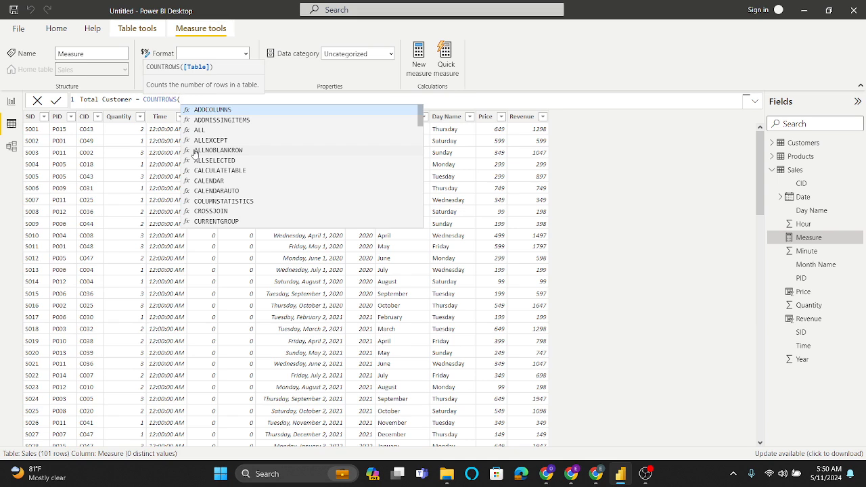
pyautogui.write('ta')
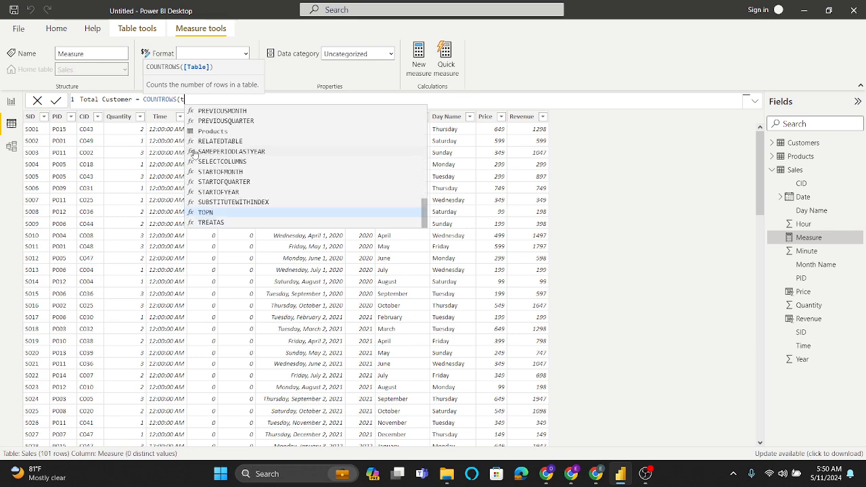
pyautogui.press('BackSpace')
pyautogui.press('BackSpace')
pyautogui.write('cust')
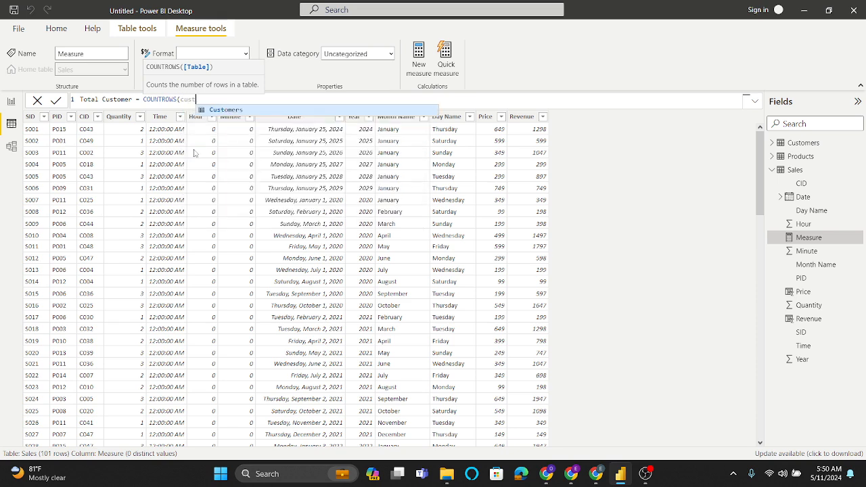
pyautogui.click(230, 109)
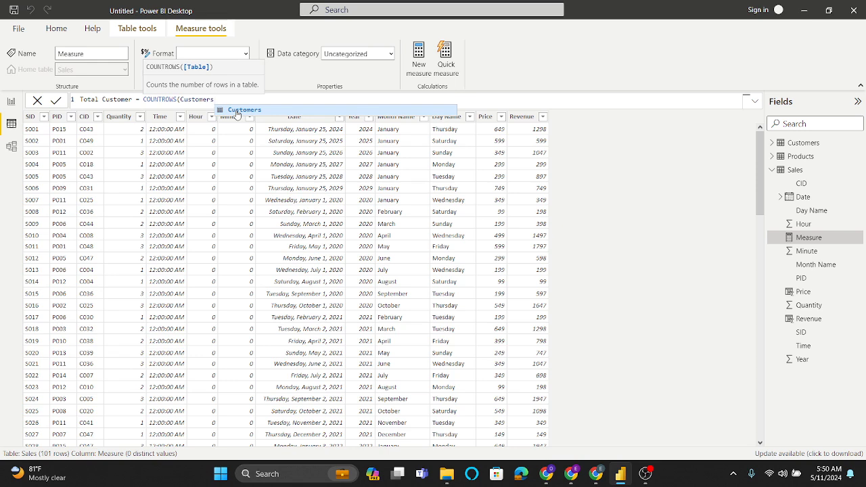
pyautogui.press('BackSpace')
pyautogui.press('BackSpace')
pyautogui.press('BackSpace')
pyautogui.press('BackSpace')
pyautogui.press('BackSpace')
pyautogui.press('BackSpace')
pyautogui.press('BackSpace')
pyautogui.press('BackSpace')
pyautogui.press('BackSpace')
pyautogui.press('BackSpace')
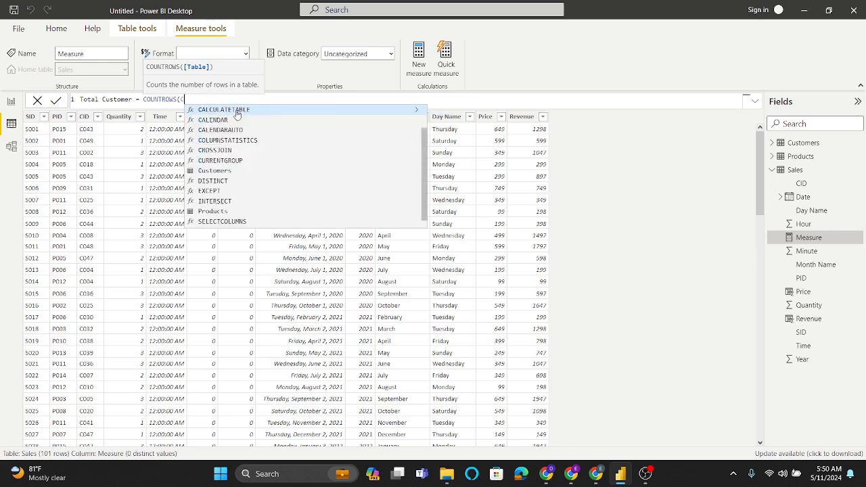
pyautogui.press('BackSpace')
pyautogui.press('BackSpace')
pyautogui.press('BackSpace')
pyautogui.press('BackSpace')
pyautogui.press('BackSpace')
pyautogui.press('BackSpace')
pyautogui.press('BackSpace')
pyautogui.press('BackSpace')
pyautogui.press('BackSpace')
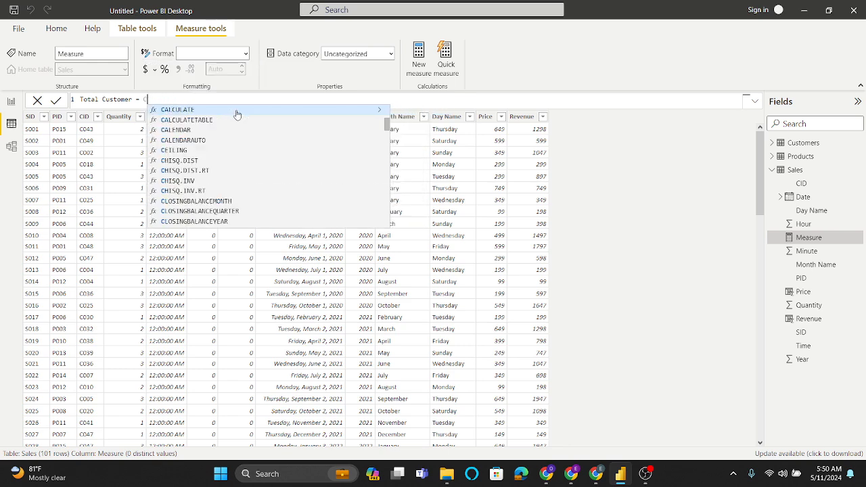
# Step: Define the Total Customer measure as DISTINCTCOUNT(Customers[CID]) and commit the formula
pyautogui.write('count')
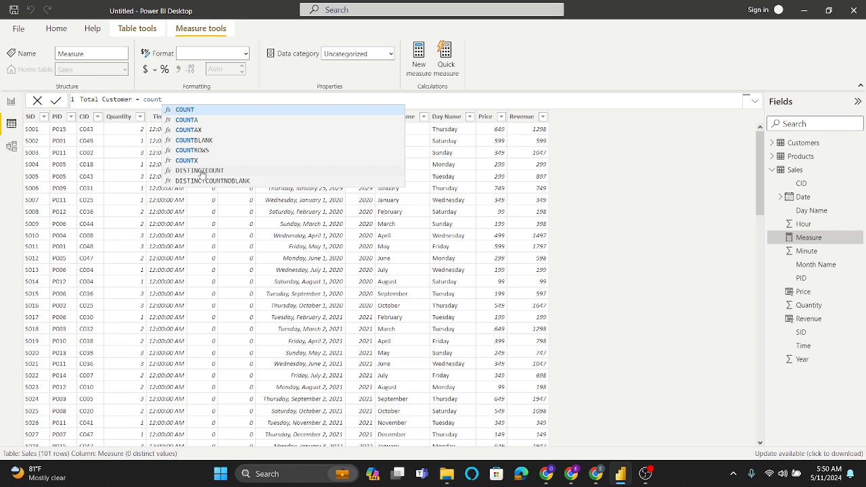
pyautogui.click(201, 171)
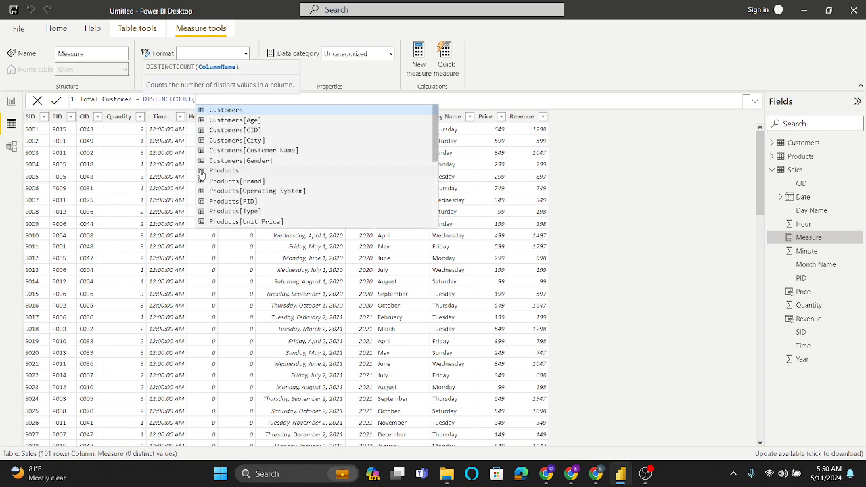
pyautogui.click(232, 131)
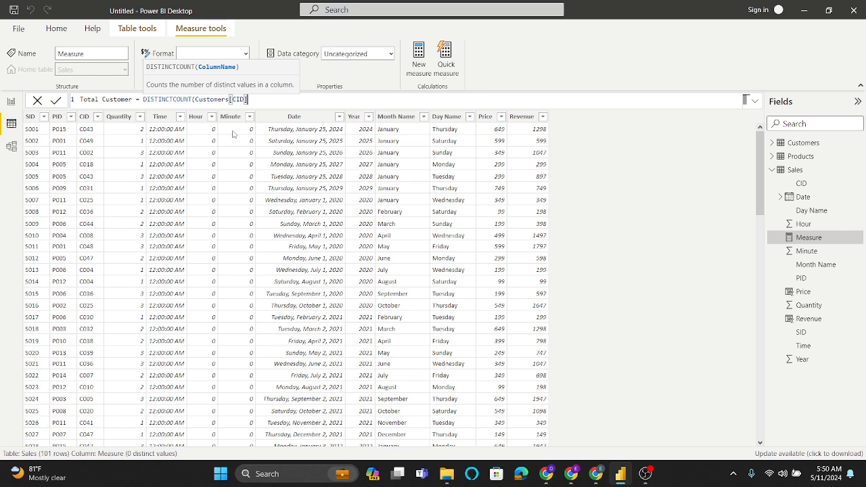
pyautogui.write(')')
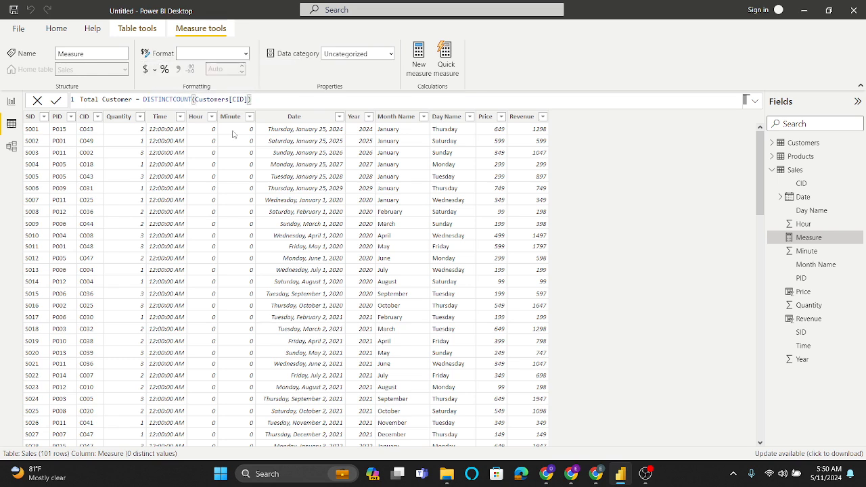
pyautogui.press('Return')
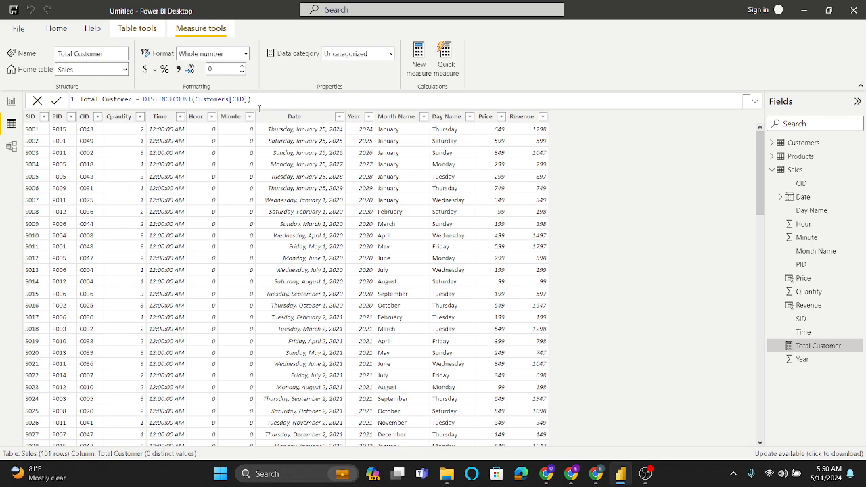
# Step: Add another measure to the Sales table and name it Total QTY
pyautogui.click(384, 248)
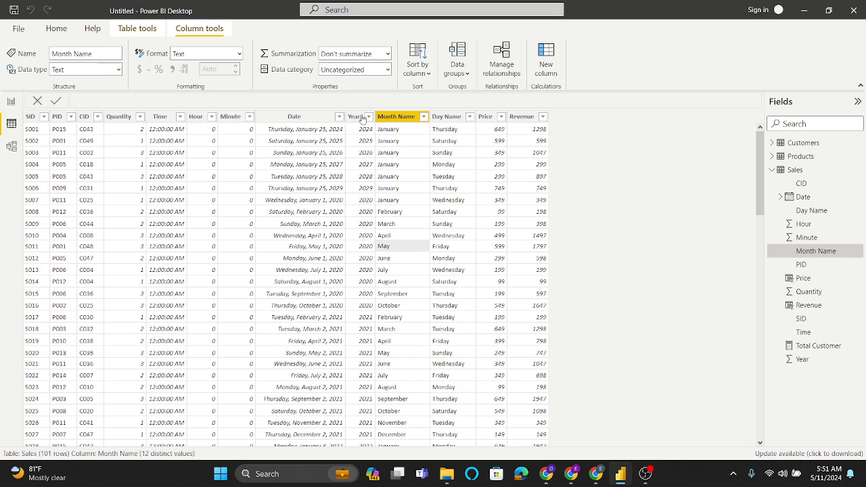
pyautogui.click(57, 31)
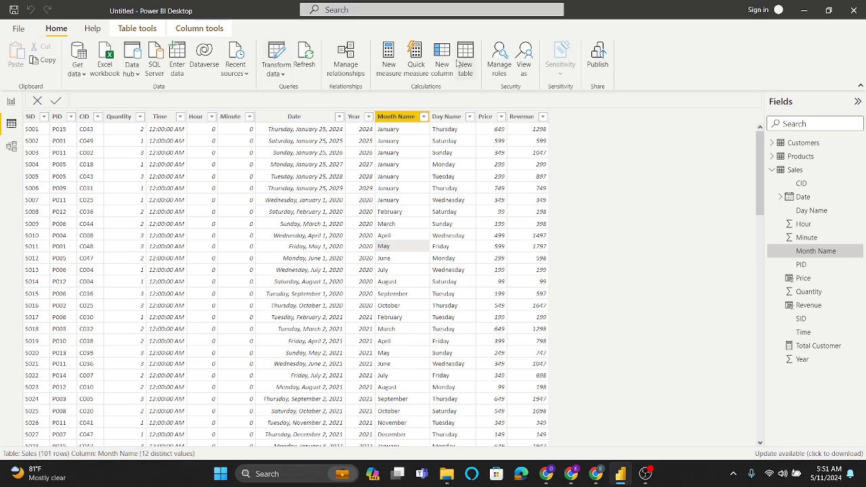
pyautogui.click(388, 68)
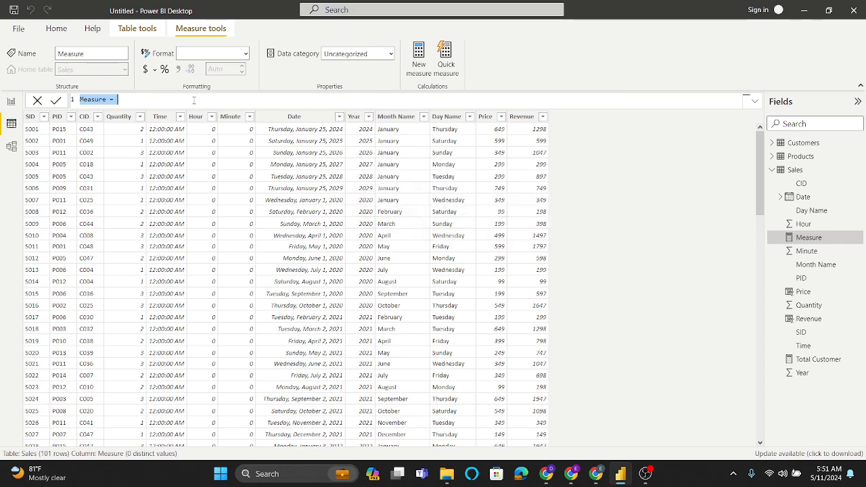
pyautogui.click(107, 100)
pyautogui.press('BackSpace')
pyautogui.press('BackSpace')
pyautogui.press('BackSpace')
pyautogui.press('BackSpace')
pyautogui.press('BackSpace')
pyautogui.press('BackSpace')
pyautogui.press('BackSpace')
pyautogui.write('Total QTY')
pyautogui.click(140, 101)
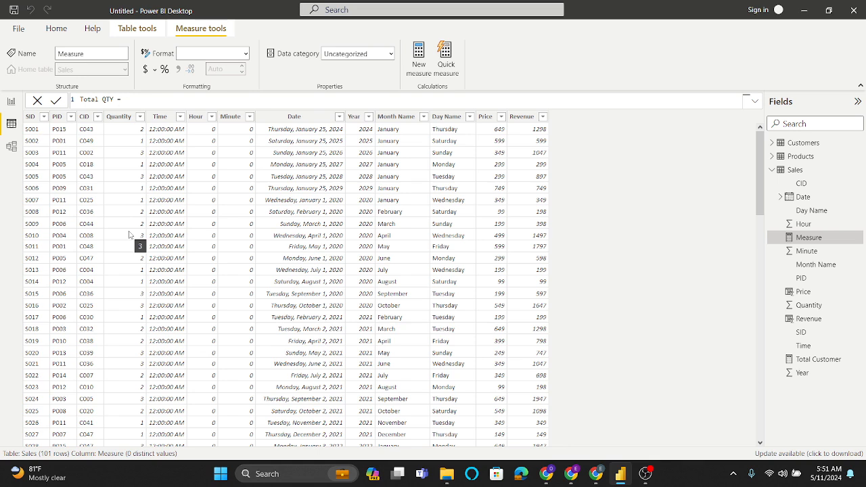
# Step: Define the Total QTY measure as SUM(Sales[Quantity]) and commit the formula
pyautogui.write('SUM')
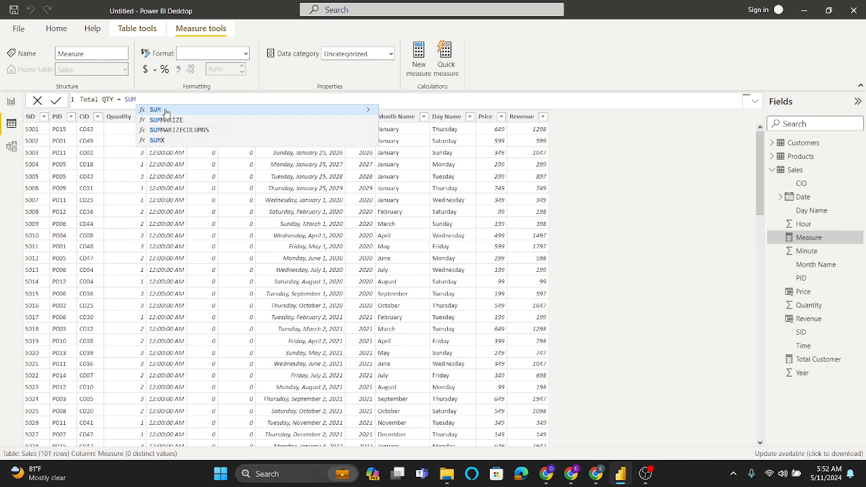
pyautogui.write('(Customers')
pyautogui.press('BackSpace')
pyautogui.press('BackSpace')
pyautogui.press('BackSpace')
pyautogui.press('BackSpace')
pyautogui.press('BackSpace')
pyautogui.press('BackSpace')
pyautogui.press('BackSpace')
pyautogui.press('BackSpace')
pyautogui.press('BackSpace')
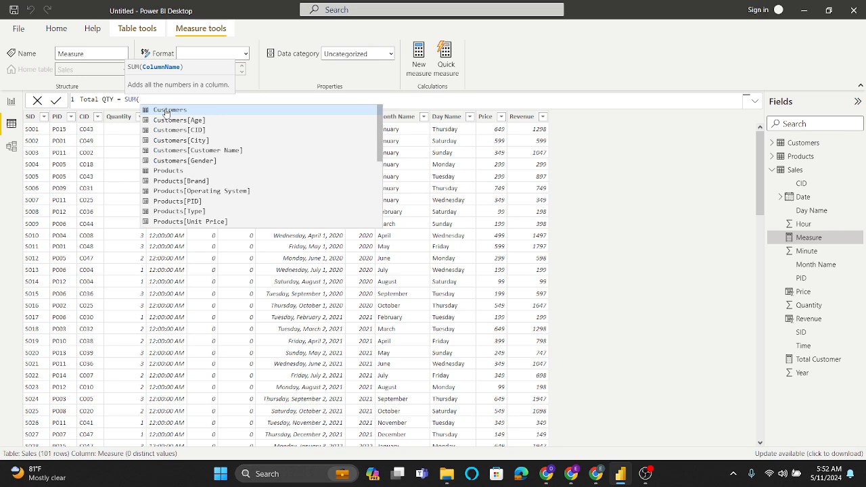
pyautogui.write('SALES')
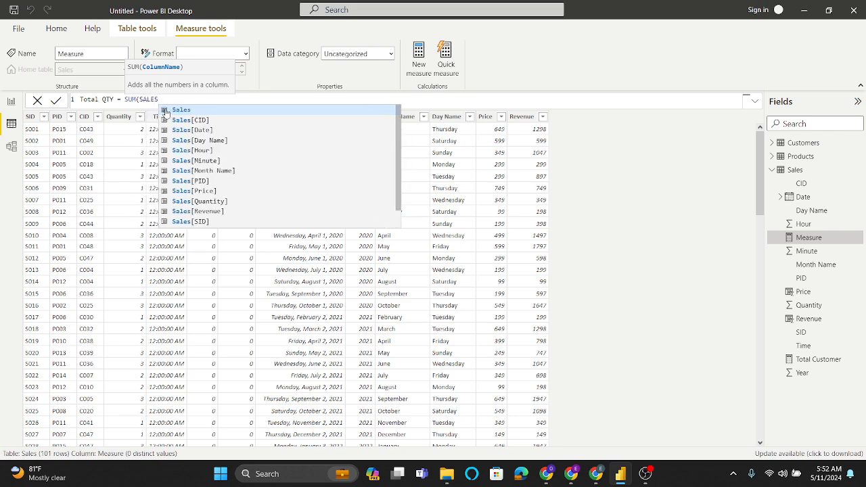
pyautogui.click(216, 203)
pyautogui.write('))')
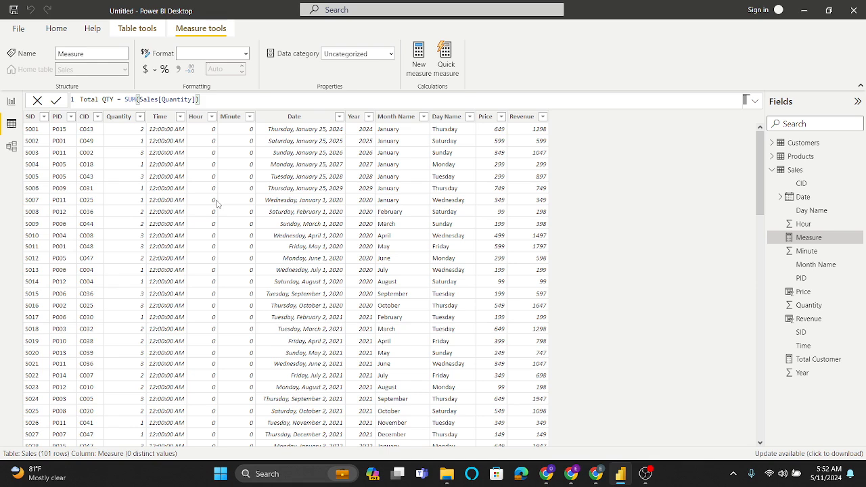
pyautogui.press('Return')
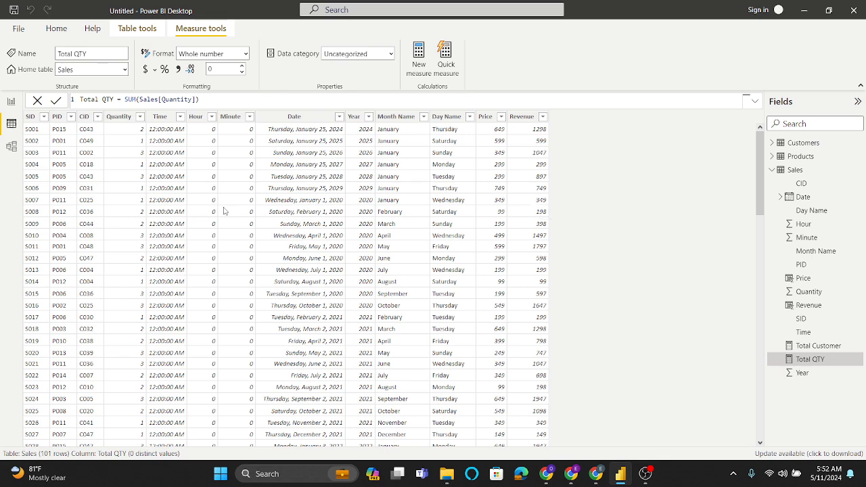
# Step: Create a new measure in the Sales table and name it Total Revenue
pyautogui.click(417, 76)
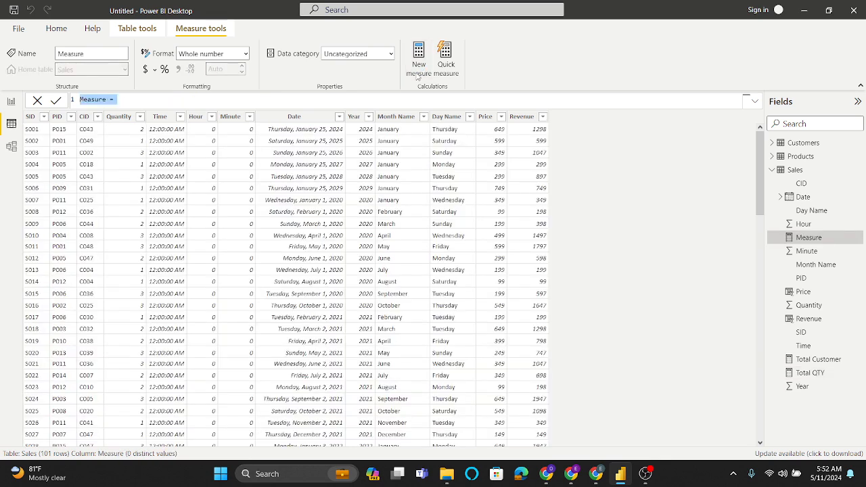
pyautogui.click(107, 99)
pyautogui.press('BackSpace')
pyautogui.press('BackSpace')
pyautogui.press('BackSpace')
pyautogui.press('BackSpace')
pyautogui.press('BackSpace')
pyautogui.press('BackSpace')
pyautogui.write('tOTA')
pyautogui.press('BackSpace')
pyautogui.press('BackSpace')
pyautogui.press('BackSpace')
pyautogui.write('otal')
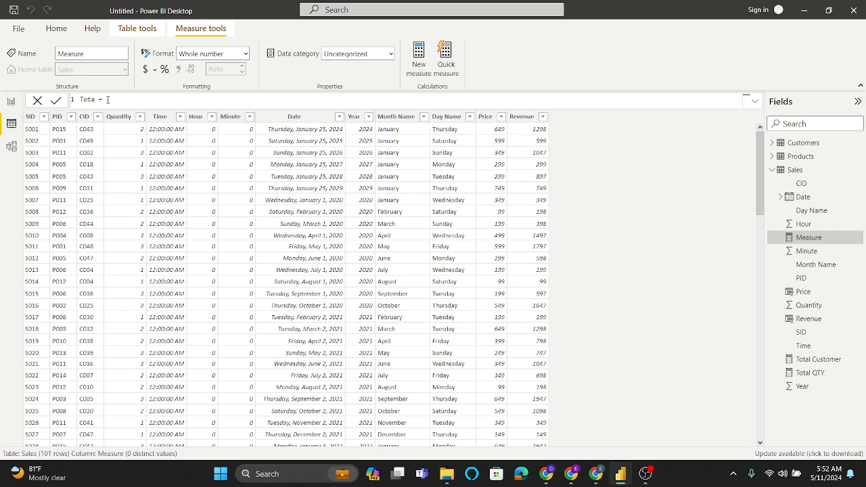
pyautogui.write(' Revene')
pyautogui.press('BackSpace')
# Step: Define the Total Revenue measure as SUM(Sales[Revenue]) and commit the formula
pyautogui.write('sum')
pyautogui.click(174, 111)
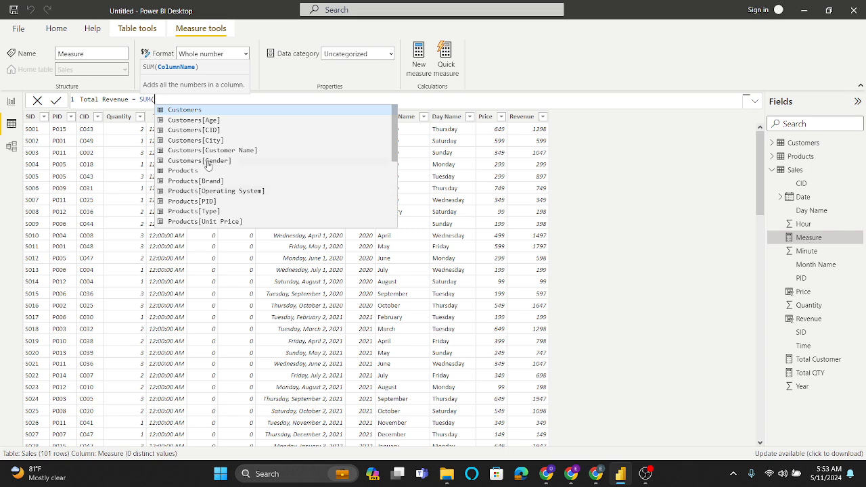
pyautogui.write('sales')
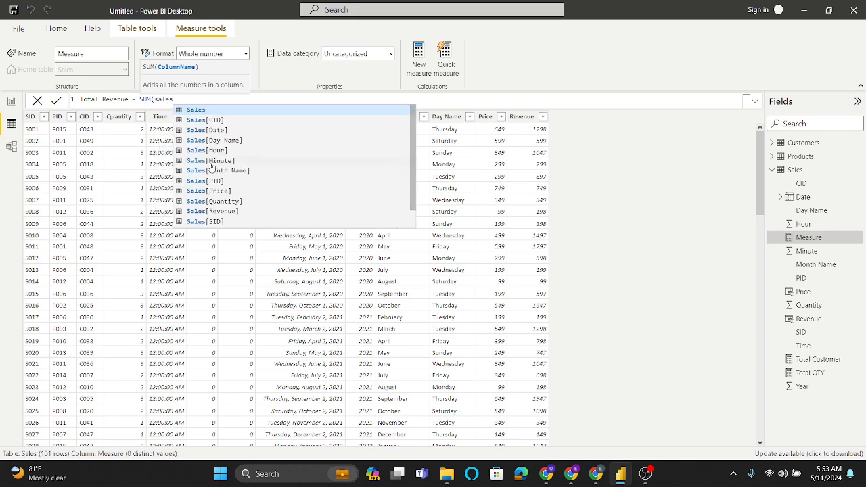
pyautogui.click(227, 212)
pyautogui.write(')')
pyautogui.press('Return')
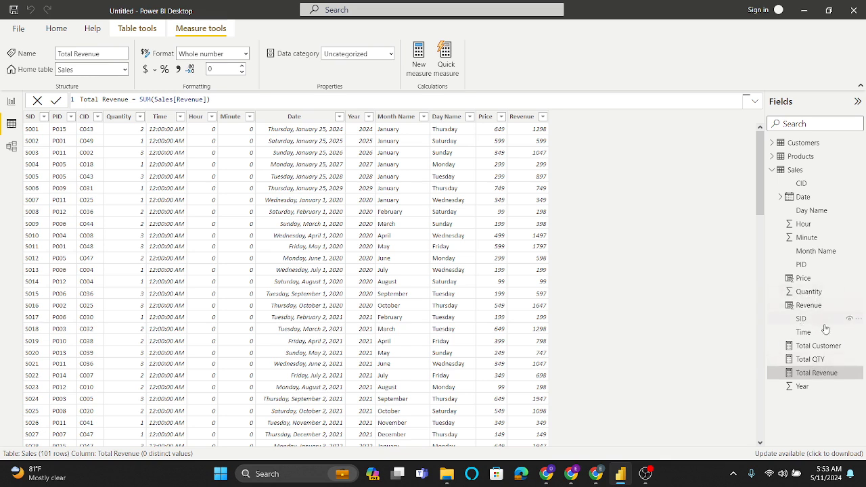
# Step: Insert a table visual on report Page 2 and add the Operating System field from Products as its column
pyautogui.click(233, 199)
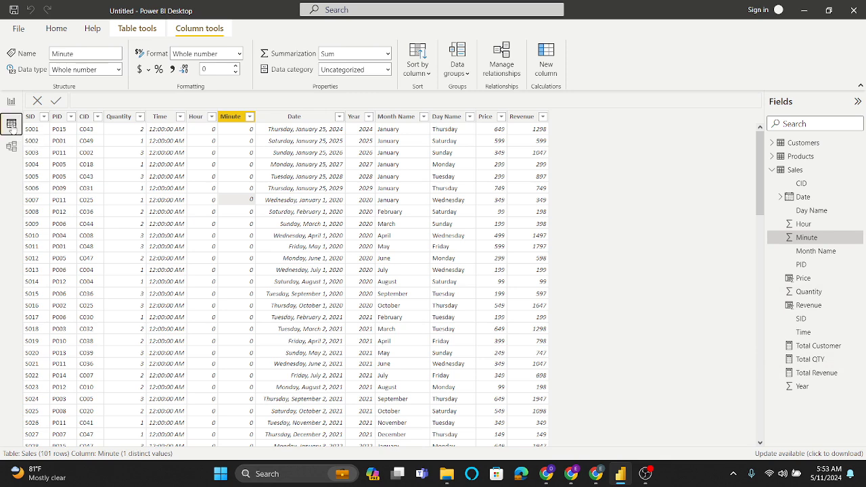
pyautogui.click(11, 102)
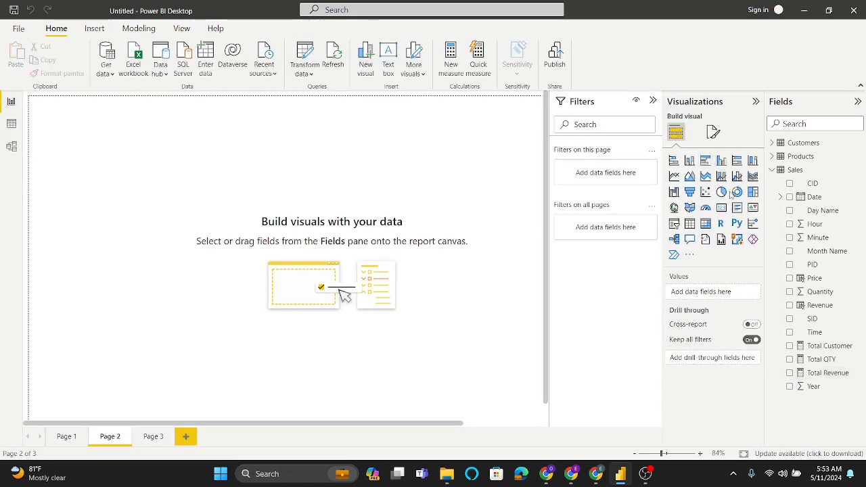
pyautogui.click(689, 224)
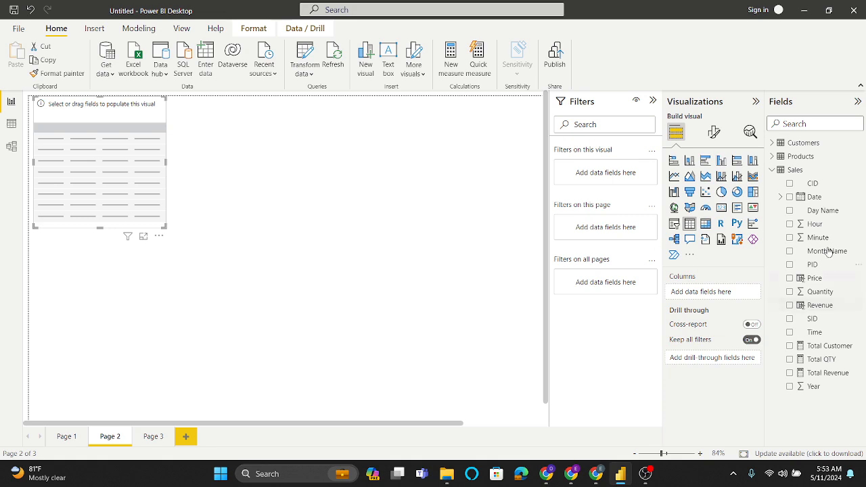
pyautogui.click(771, 170)
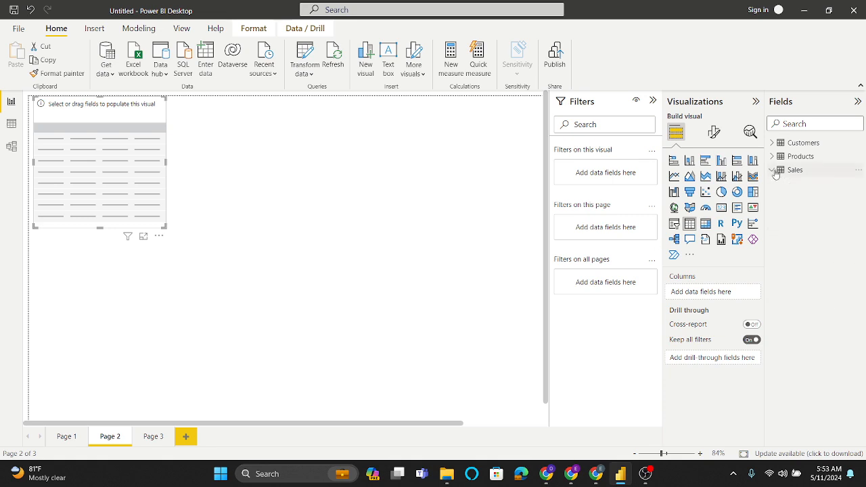
pyautogui.click(773, 158)
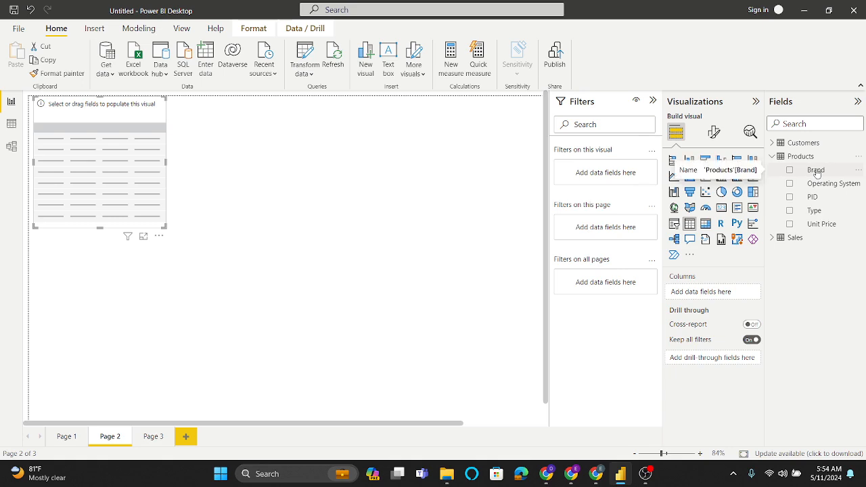
pyautogui.moveTo(820, 183); pyautogui.dragTo(716, 294)
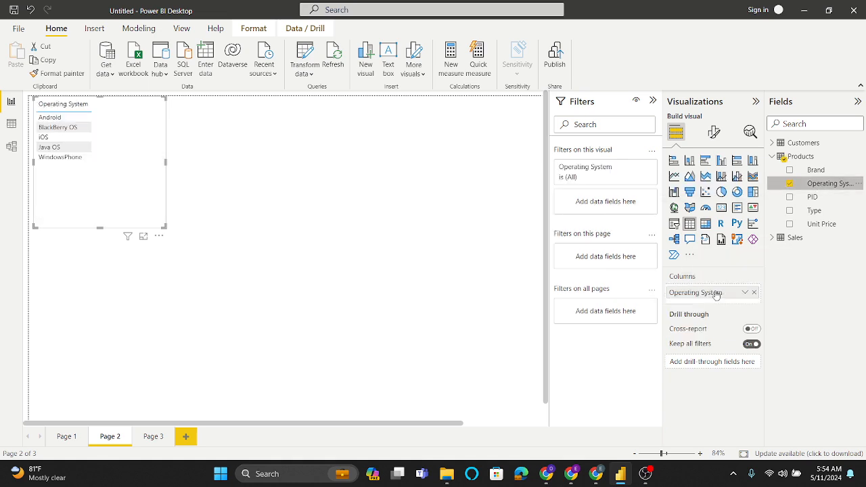
pyautogui.scroll(5, 286, 249)
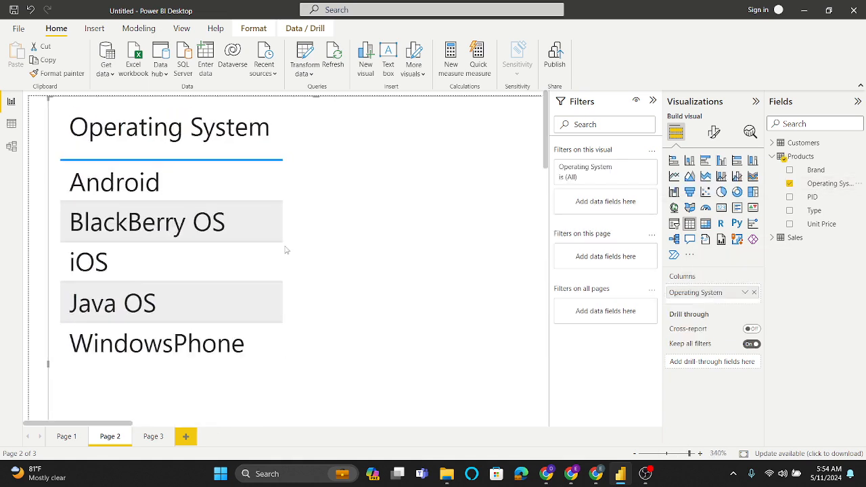
pyautogui.scroll(-3, 286, 249)
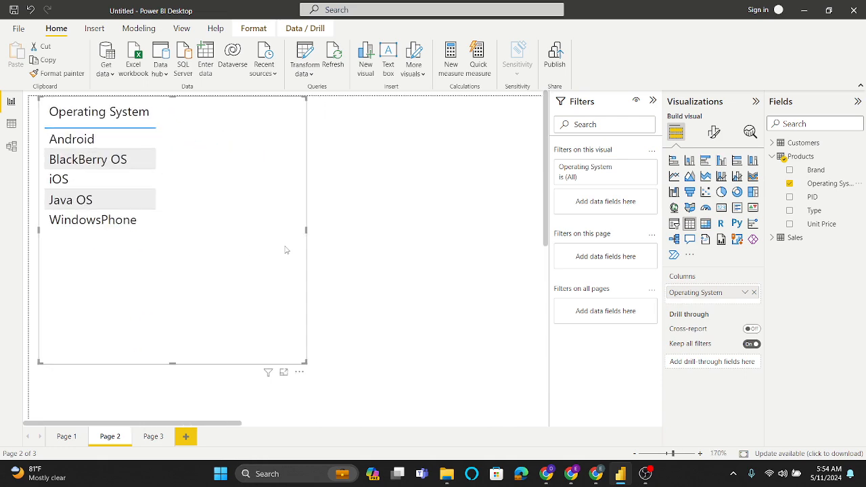
pyautogui.scroll(3, 286, 250)
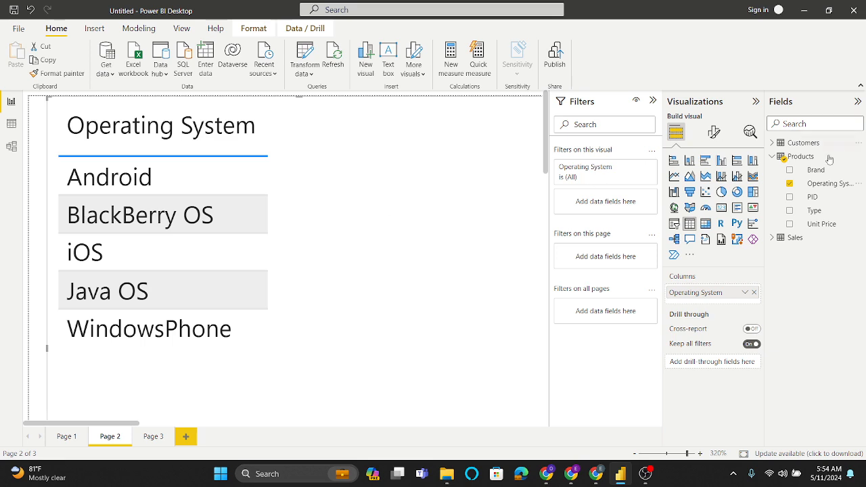
# Step: Add the Total Customer and Total QTY measures from Sales as columns of the table visual
pyautogui.click(772, 239)
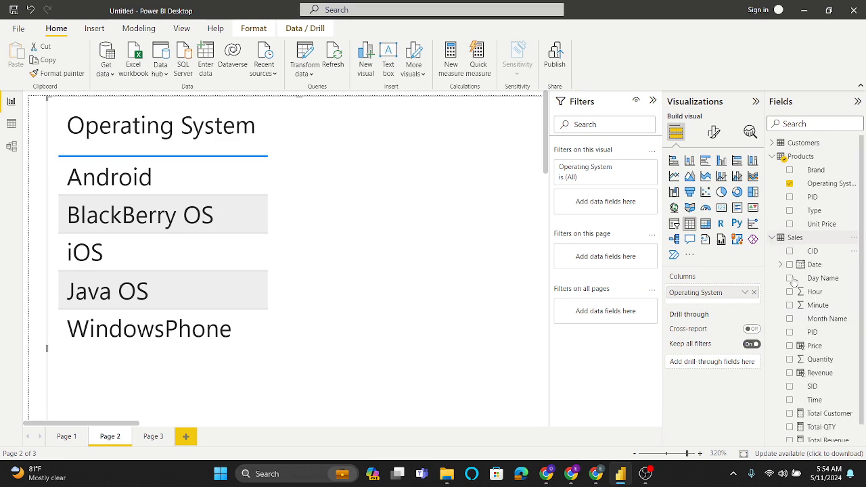
pyautogui.scroll(-1, 818, 328)
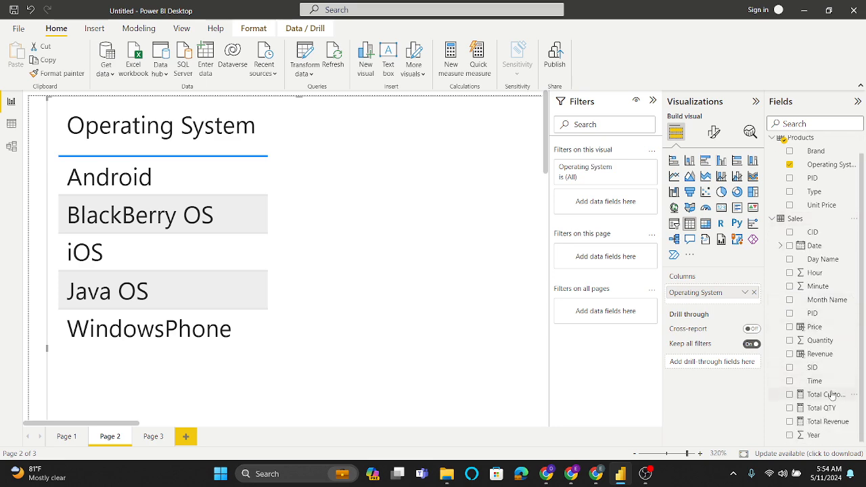
pyautogui.moveTo(831, 394); pyautogui.dragTo(738, 302)
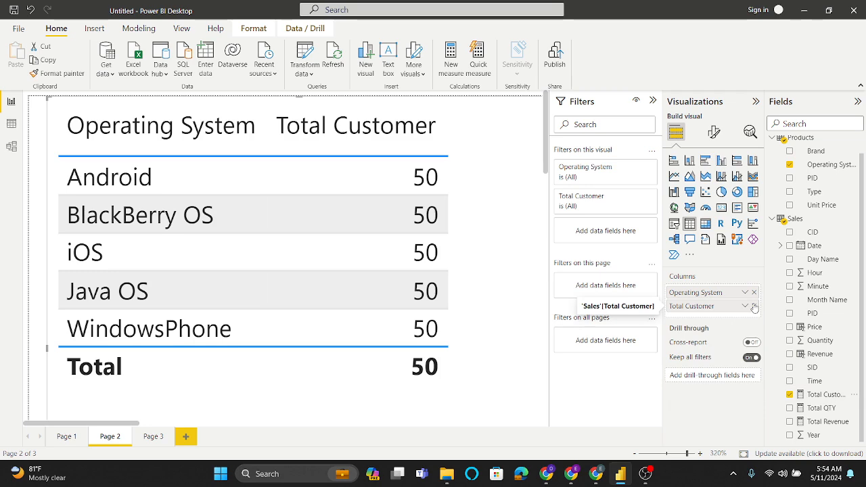
pyautogui.moveTo(820, 409); pyautogui.dragTo(724, 315)
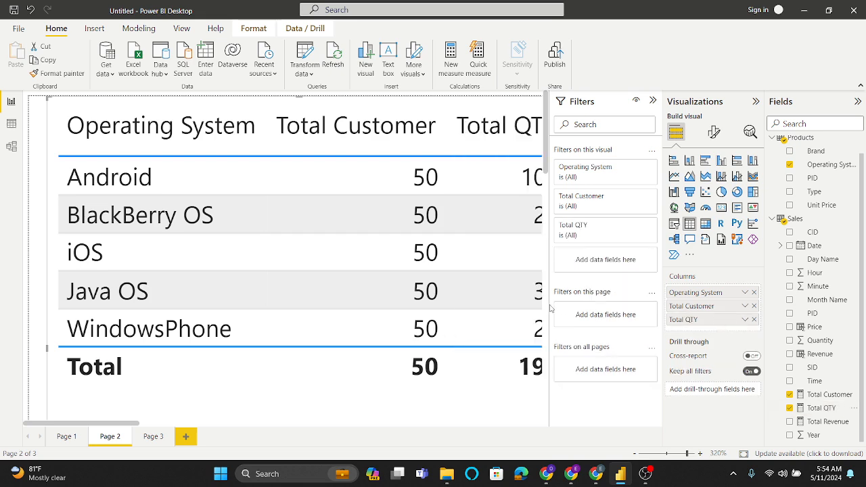
# Step: Remove the Total Customer column from the table visual and add the Total Revenue measure
pyautogui.click(755, 306)
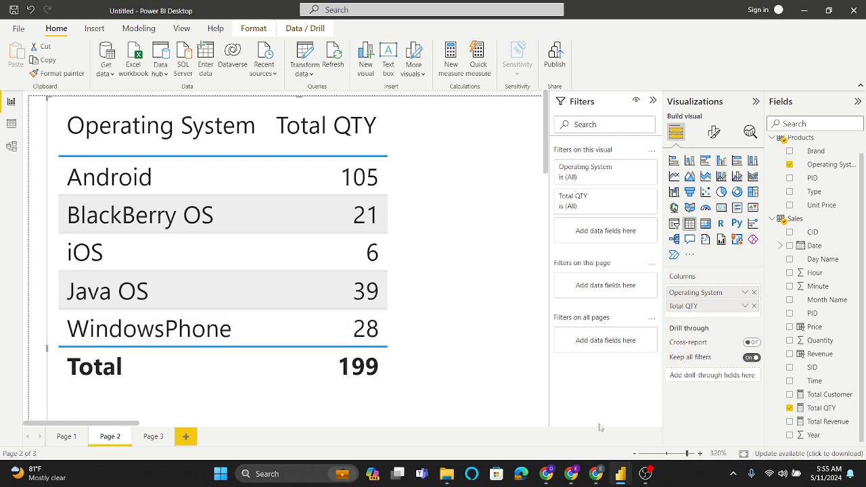
pyautogui.moveTo(826, 421); pyautogui.dragTo(735, 320)
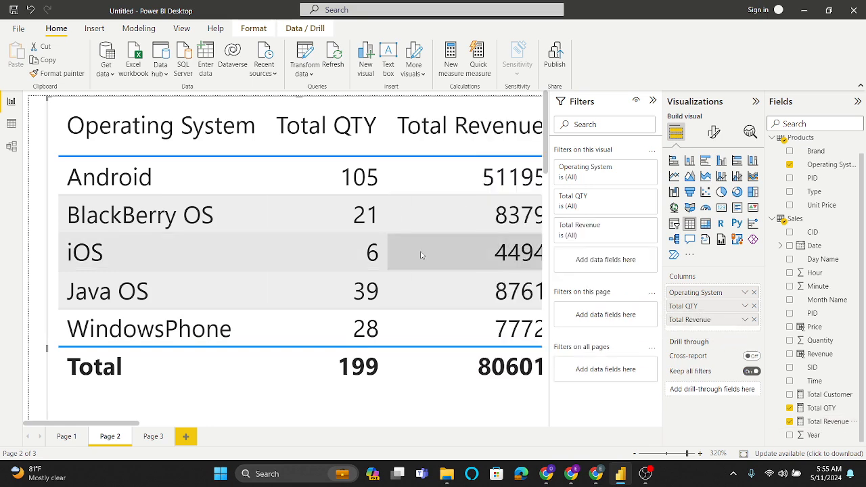
pyautogui.hscroll(1, 420, 255)
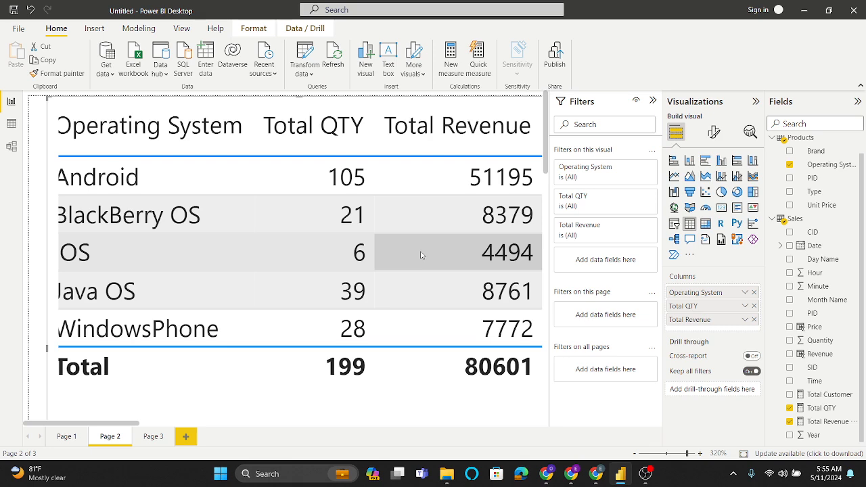
# Step: Replace the table visual's Operating System column with the Products Brand field and review the rows per brand
pyautogui.click(754, 292)
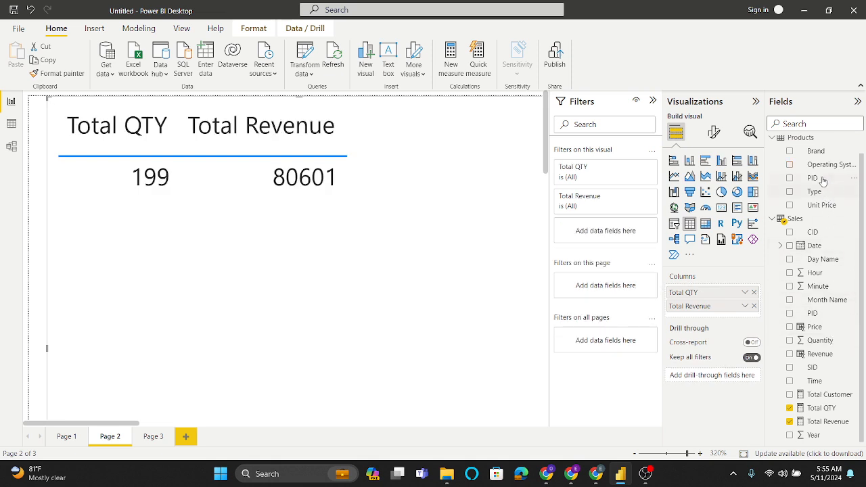
pyautogui.moveTo(821, 153); pyautogui.dragTo(722, 289)
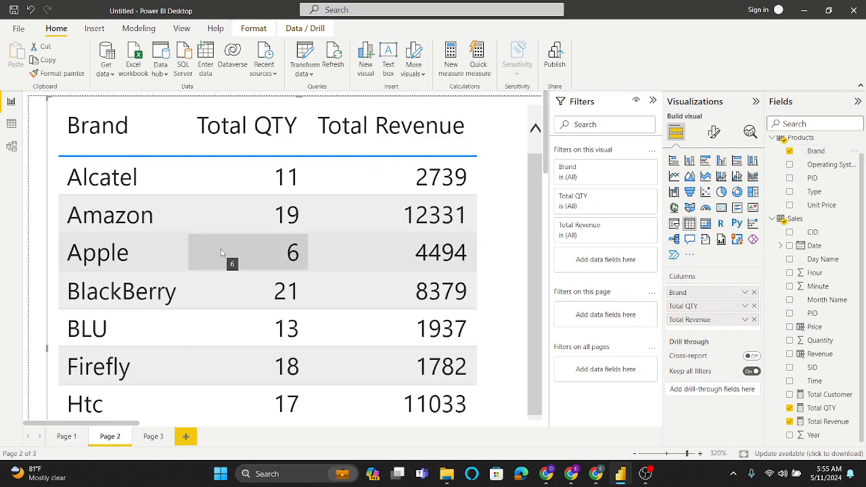
pyautogui.scroll(-5, 221, 253)
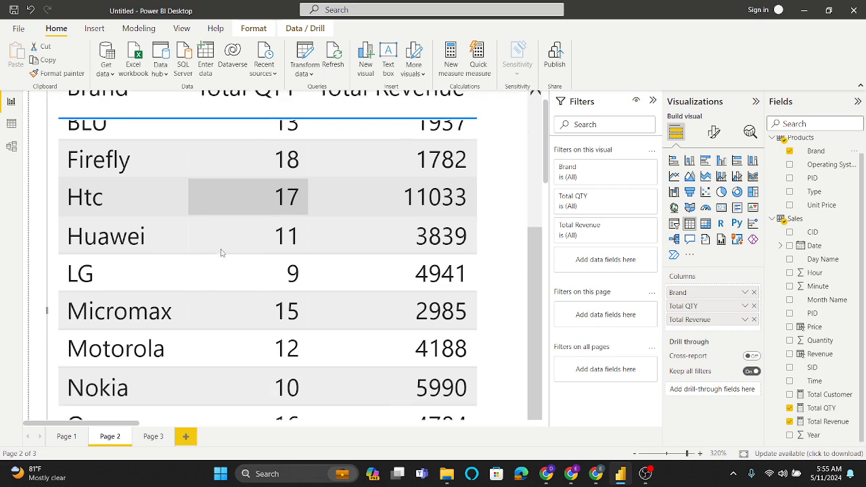
pyautogui.scroll(4, 220, 253)
pyautogui.scroll(2, 221, 253)
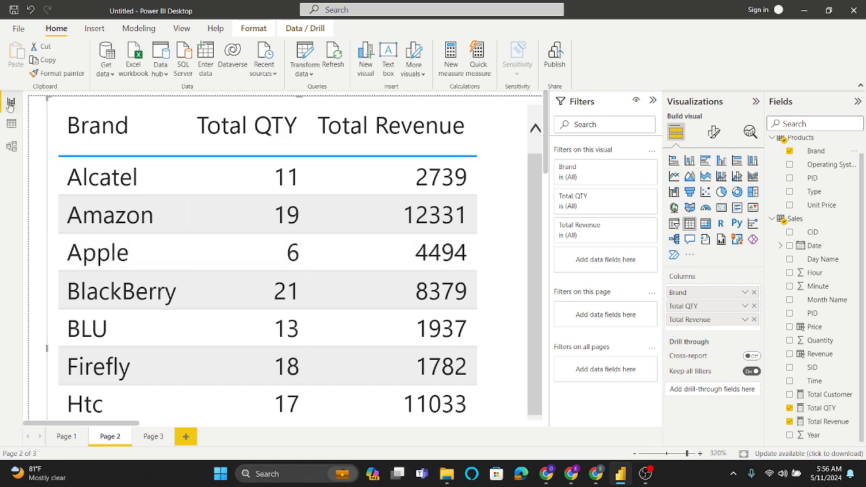
# Step: Create a new measure in the Sales table named Rev_Android and start its formula with the CALCULATE function
pyautogui.click(11, 121)
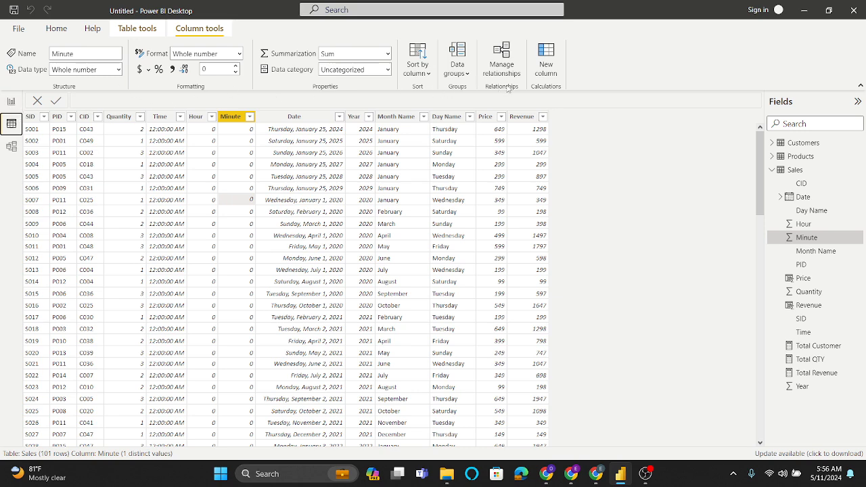
pyautogui.click(56, 29)
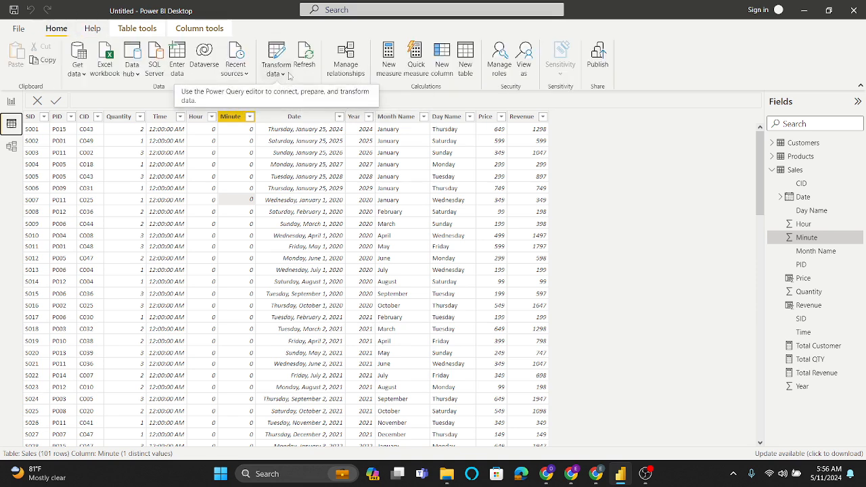
pyautogui.click(388, 59)
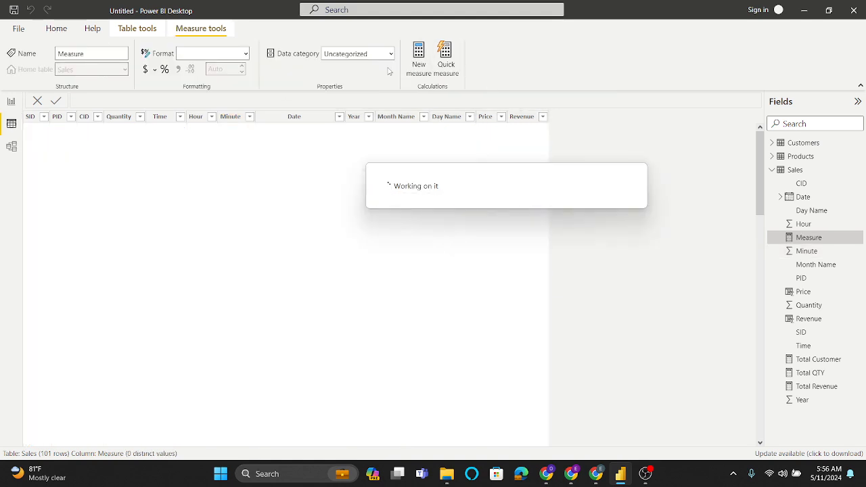
pyautogui.click(107, 100)
pyautogui.press('BackSpace')
pyautogui.press('BackSpace')
pyautogui.press('BackSpace')
pyautogui.press('BackSpace')
pyautogui.press('BackSpace')
pyautogui.press('BackSpace')
pyautogui.press('BackSpace')
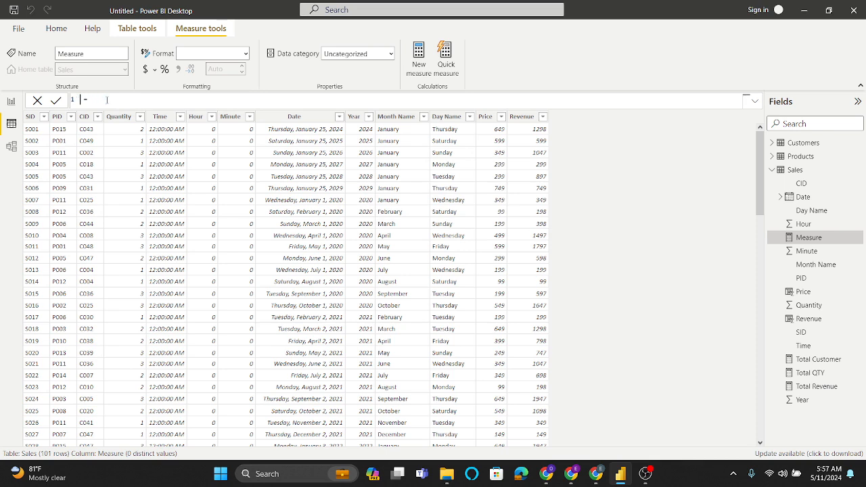
pyautogui.write('Rev_Android')
pyautogui.write('cal')
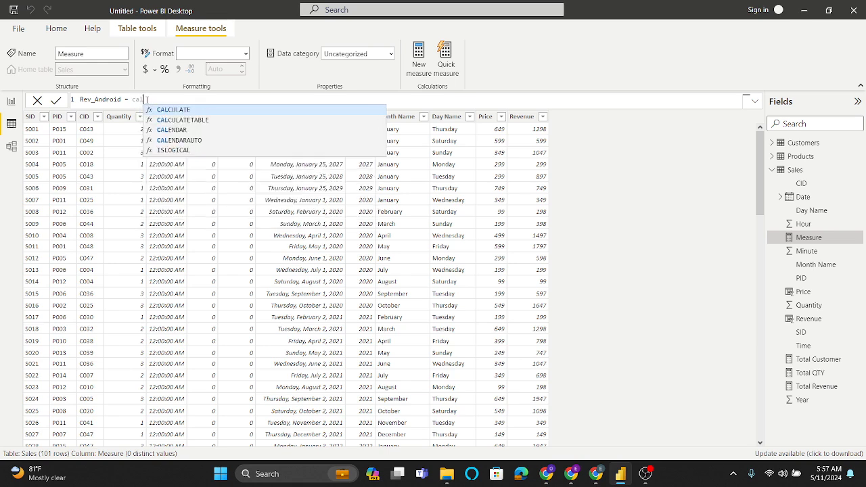
pyautogui.press('Tab')
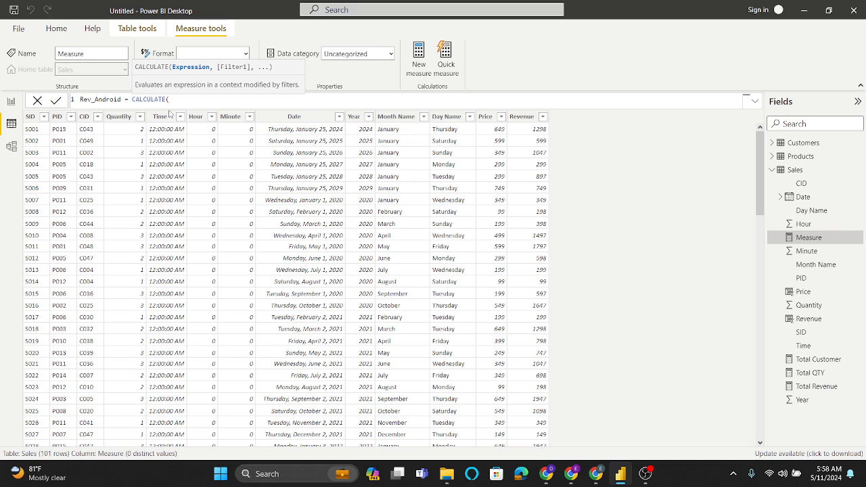
pyautogui.write('sum')
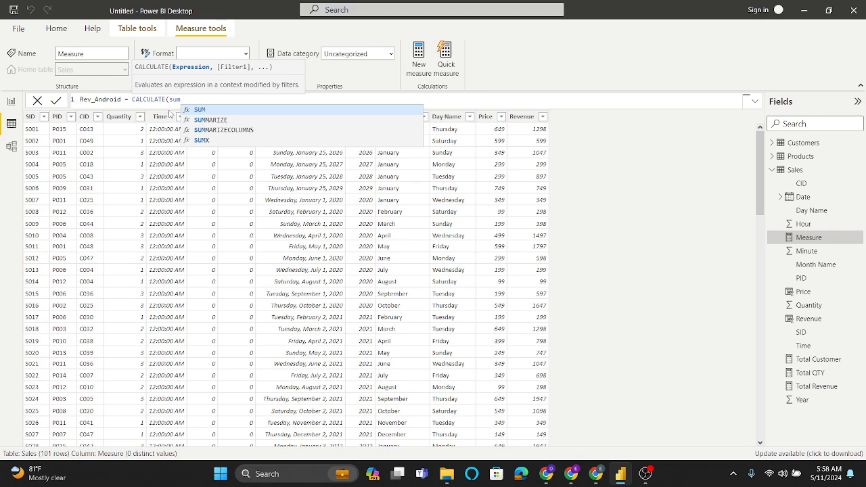
pyautogui.click(200, 110)
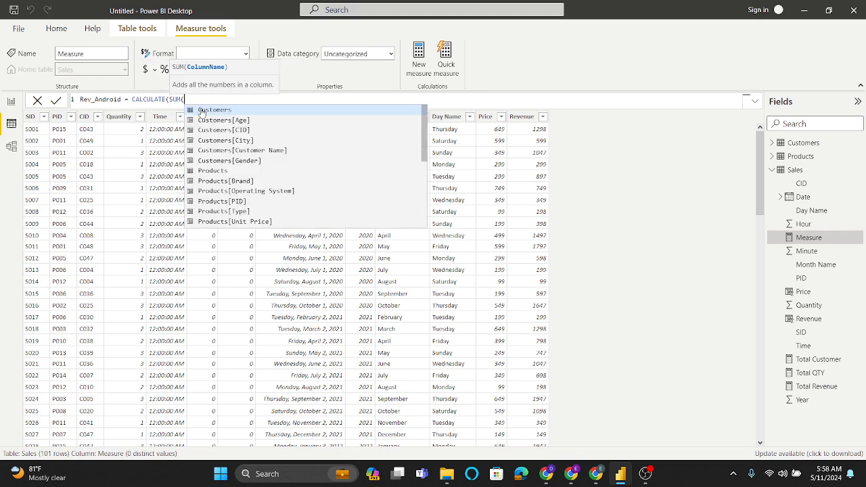
pyautogui.write('re')
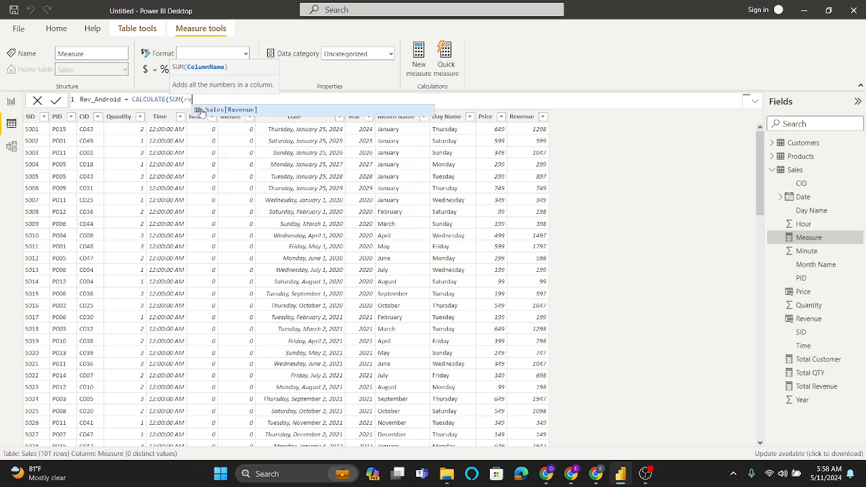
pyautogui.click(220, 113)
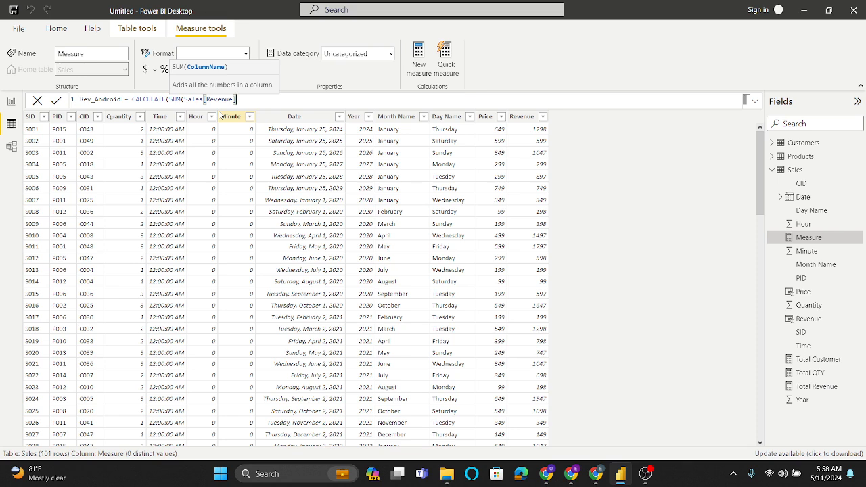
pyautogui.press('BackSpace')
pyautogui.press('BackSpace')
pyautogui.press('BackSpace')
pyautogui.press('BackSpace')
pyautogui.press('BackSpace')
pyautogui.press('BackSpace')
pyautogui.press('BackSpace')
pyautogui.press('BackSpace')
pyautogui.press('BackSpace')
pyautogui.press('BackSpace')
pyautogui.press('BackSpace')
pyautogui.press('BackSpace')
pyautogui.press('BackSpace')
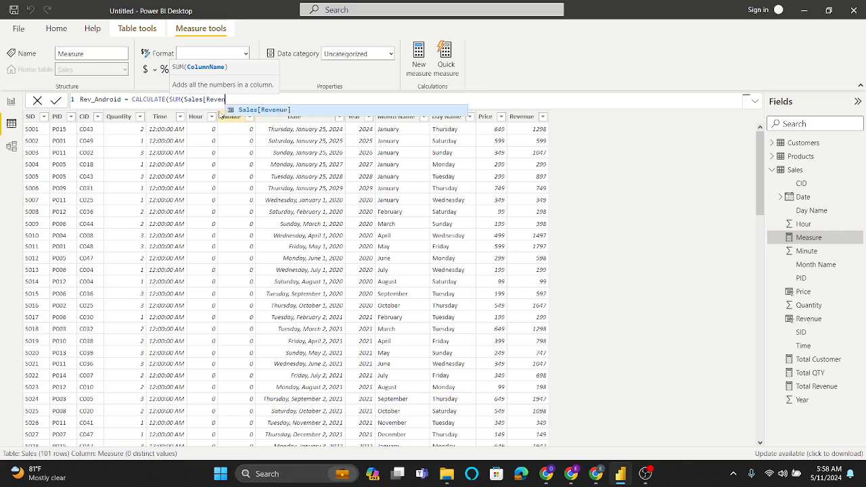
pyautogui.press('BackSpace')
pyautogui.press('BackSpace')
pyautogui.press('BackSpace')
pyautogui.press('BackSpace')
pyautogui.press('BackSpace')
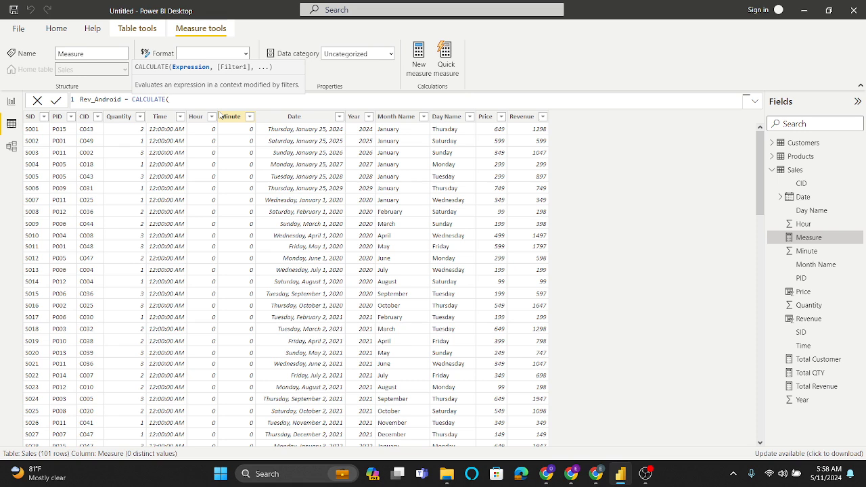
# Step: Use the [Total Revenue] measure as the CALCULATE expression in the Rev_Android formula
pyautogui.write('tota')
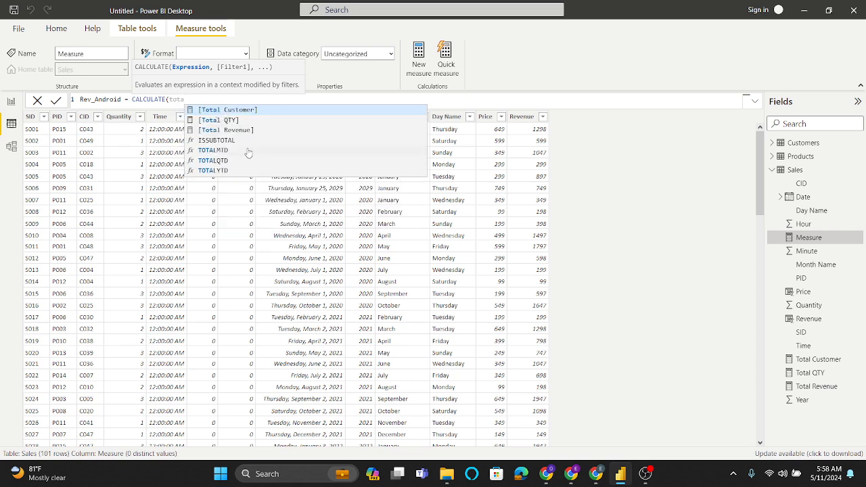
pyautogui.click(242, 131)
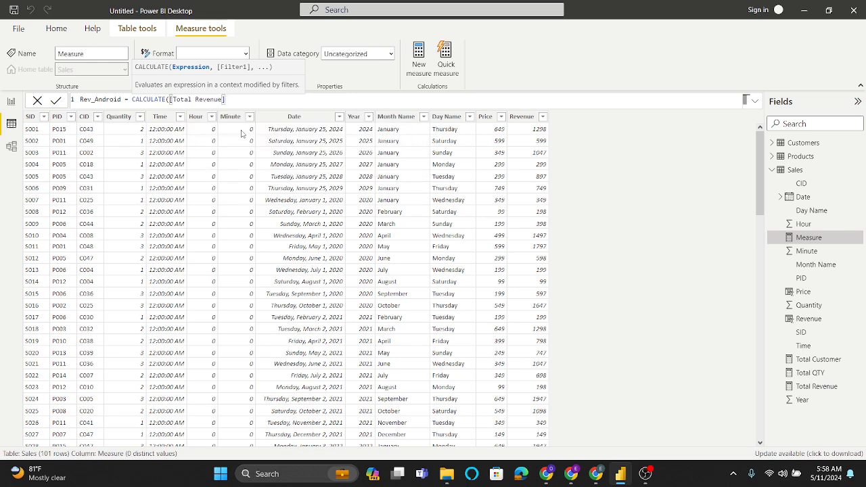
pyautogui.write(',')
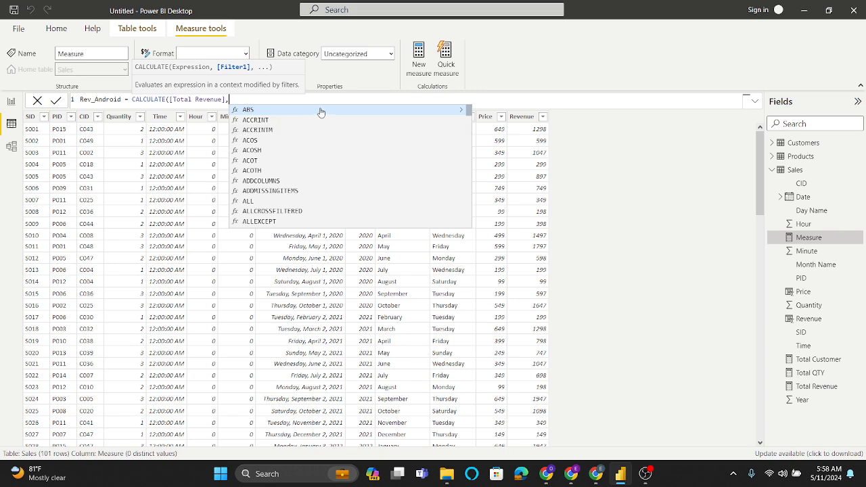
pyautogui.write('sales')
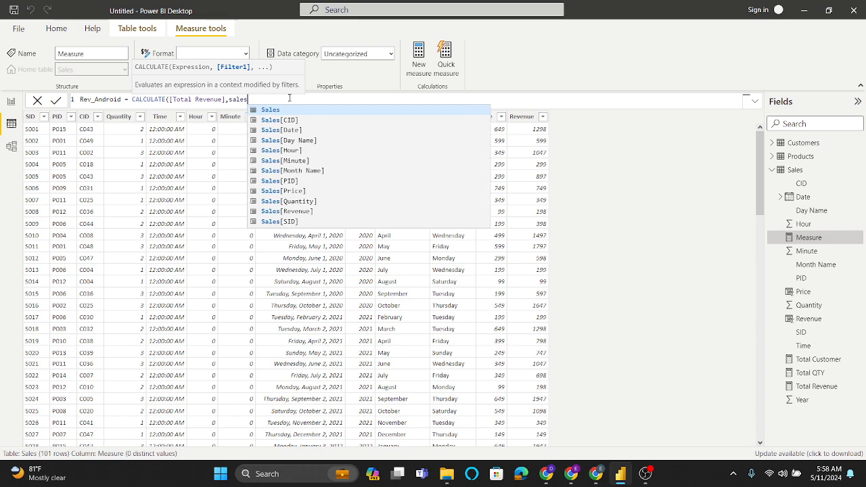
pyautogui.press('BackSpace')
pyautogui.press('BackSpace')
pyautogui.press('BackSpace')
pyautogui.press('BackSpace')
pyautogui.press('BackSpace')
# Step: Complete the Rev_Android formula with the filter Products[Operating System]="Android" and commit the measure
pyautogui.write('prod')
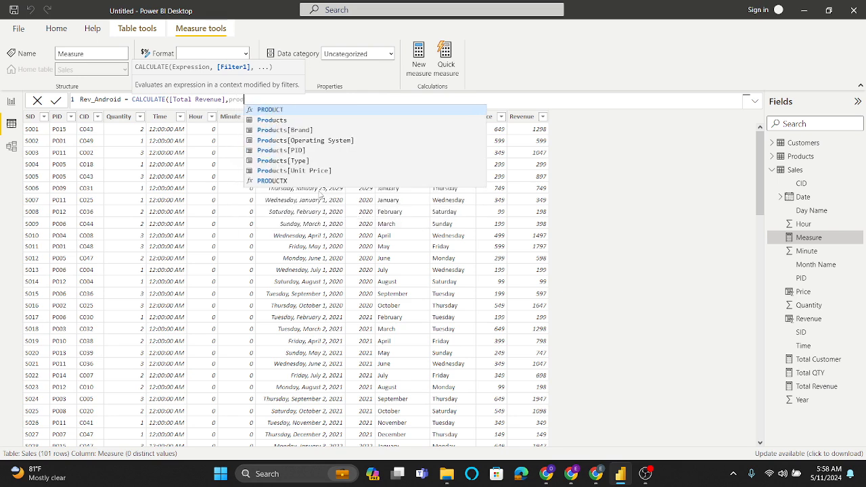
pyautogui.click(330, 141)
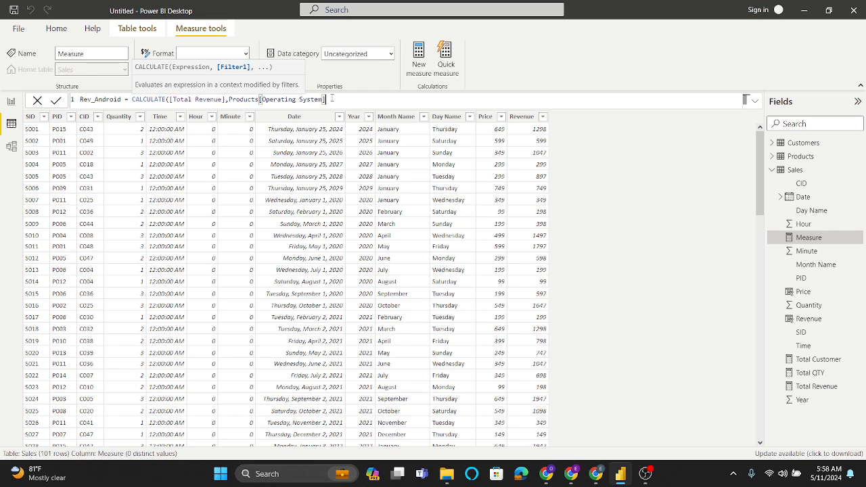
pyautogui.write('="Android")')
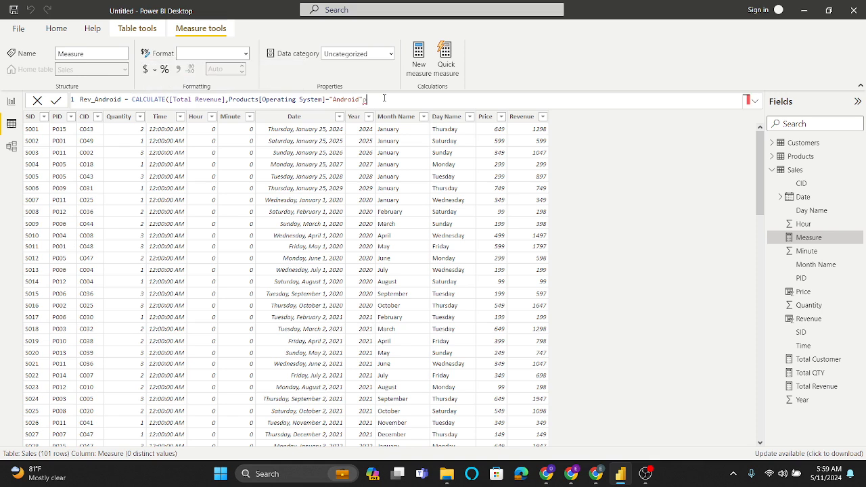
pyautogui.press('BackSpace')
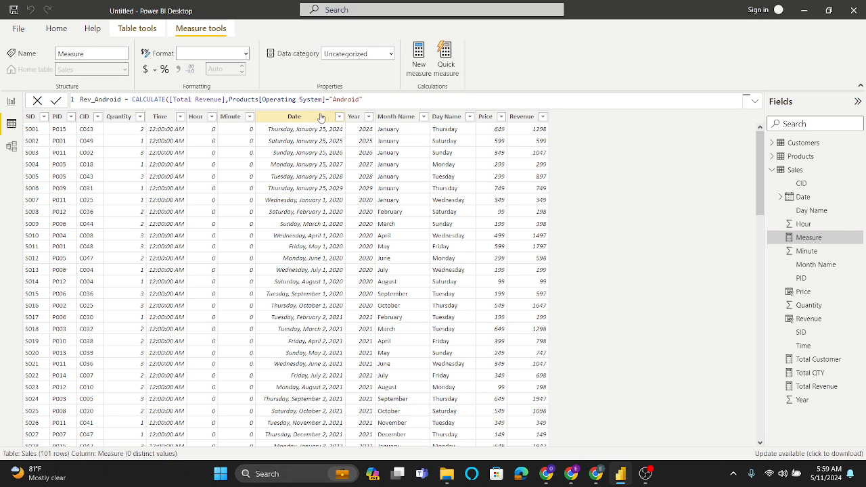
pyautogui.write(')')
pyautogui.press('Return')
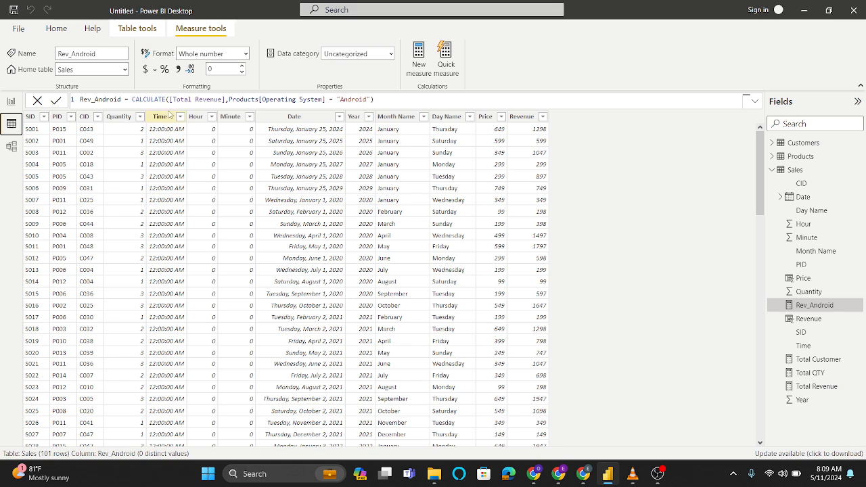
# Step: Add the Rev_Android measure to the table visual on report Page 2 after Total Revenue and review its values per brand
pyautogui.click(10, 101)
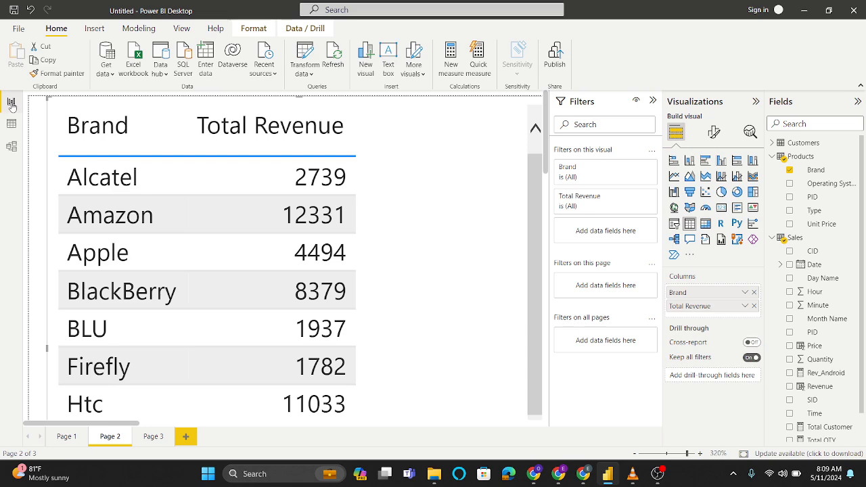
pyautogui.scroll(-3, 302, 233)
pyautogui.scroll(3, 302, 233)
pyautogui.moveTo(845, 376); pyautogui.dragTo(742, 322)
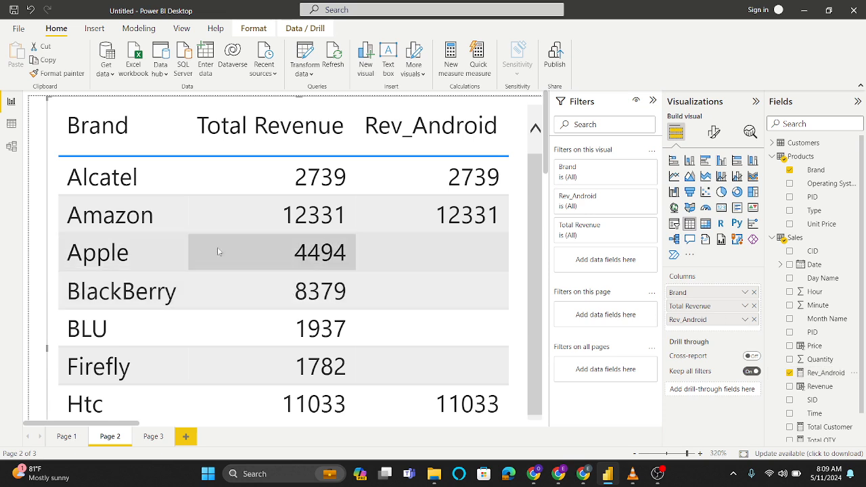
pyautogui.scroll(-2, 378, 281)
pyautogui.scroll(2, 378, 281)
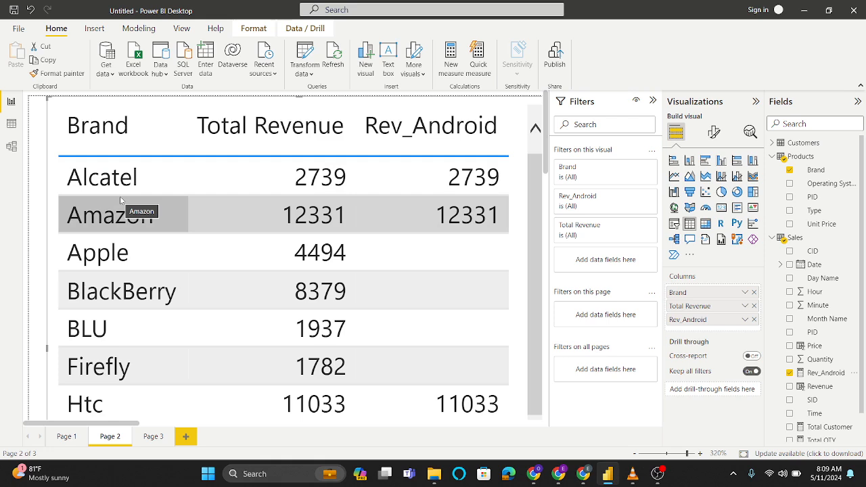
pyautogui.scroll(-3, 396, 339)
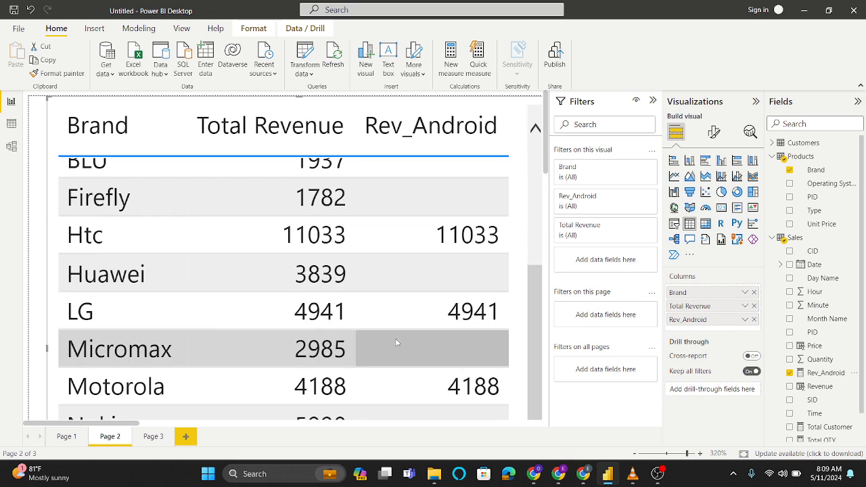
pyautogui.scroll(3, 396, 343)
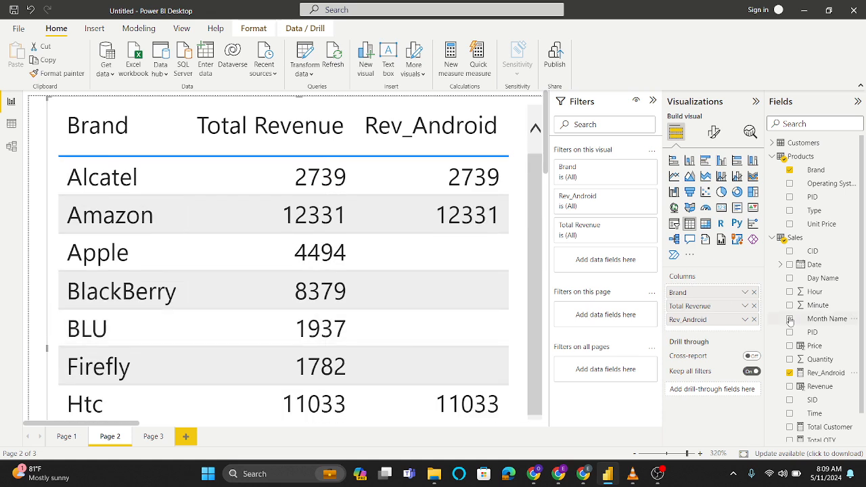
# Step: Insert the Products Operating System field between Brand and Total Revenue in the table visual and check all columns
pyautogui.moveTo(830, 184); pyautogui.dragTo(734, 306)
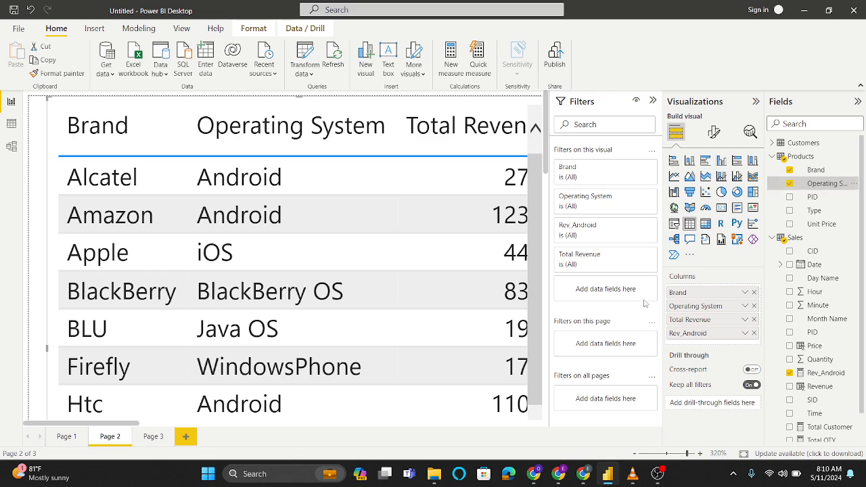
pyautogui.hscroll(3, 388, 313)
pyautogui.hscroll(-3, 388, 313)
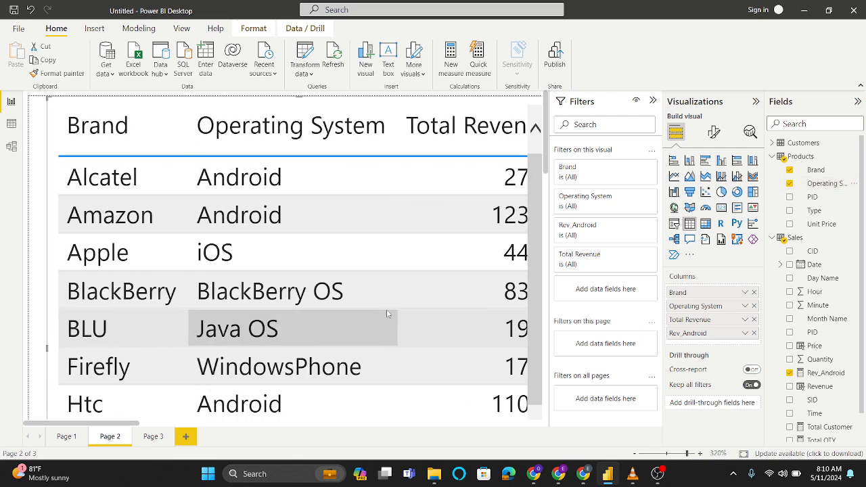
pyautogui.hscroll(3, 387, 313)
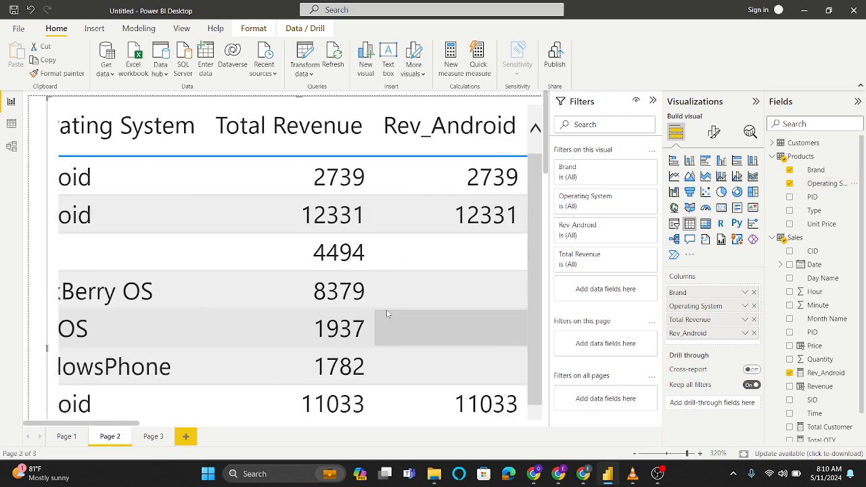
pyautogui.hscroll(-1, 388, 314)
# Step: Widen the table visual until all four columns fit, review the rows, and remove the Brand column
pyautogui.scroll(-5, 388, 313)
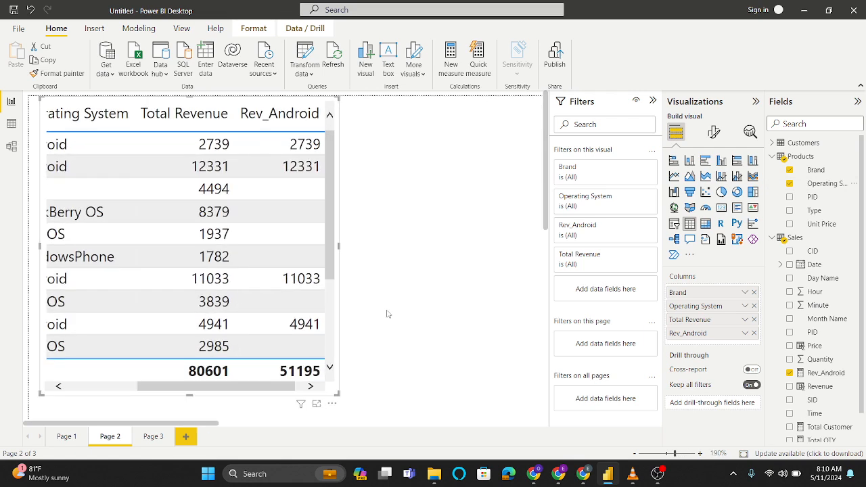
pyautogui.hscroll(-3, 257, 293)
pyautogui.hscroll(1, 257, 292)
pyautogui.hscroll(1, 257, 292)
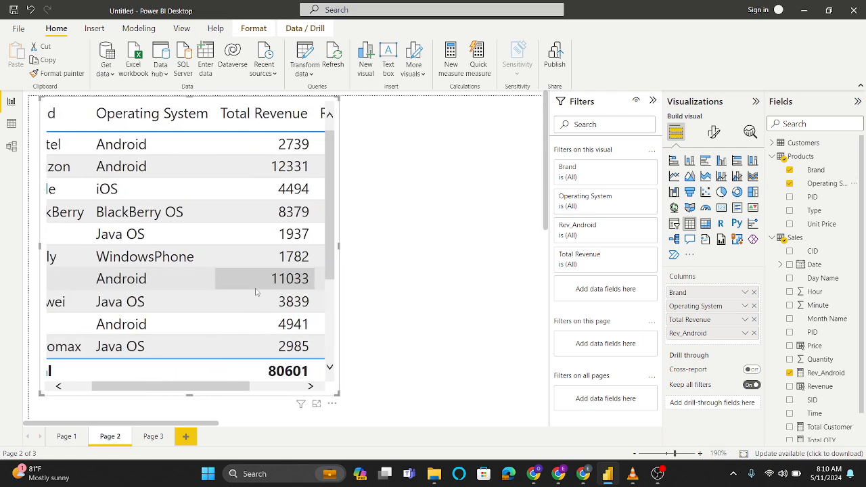
pyautogui.moveTo(337, 245); pyautogui.dragTo(477, 246)
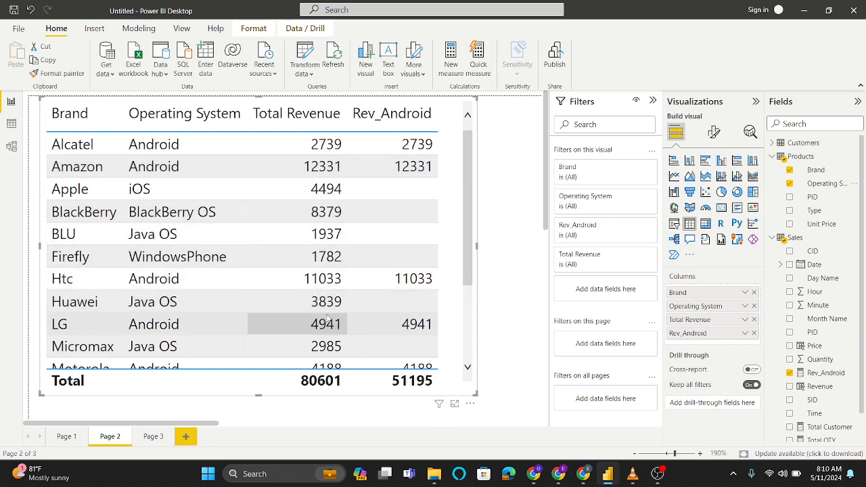
pyautogui.scroll(-3, 372, 336)
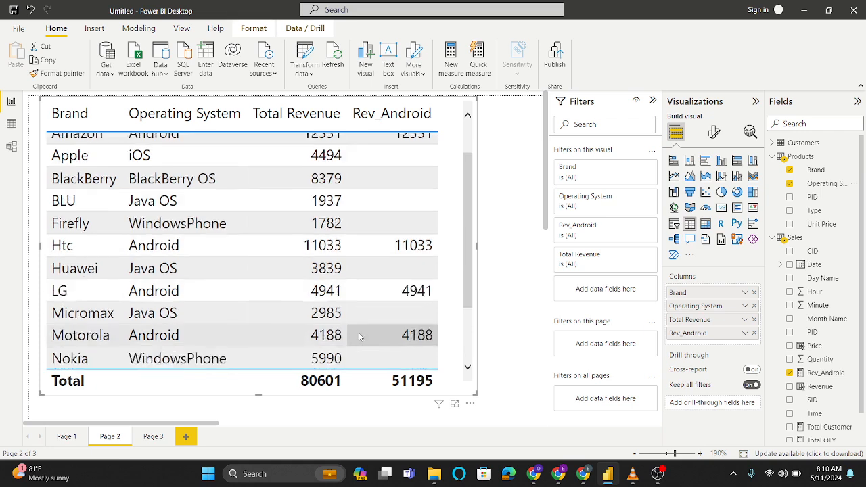
pyautogui.scroll(3, 359, 336)
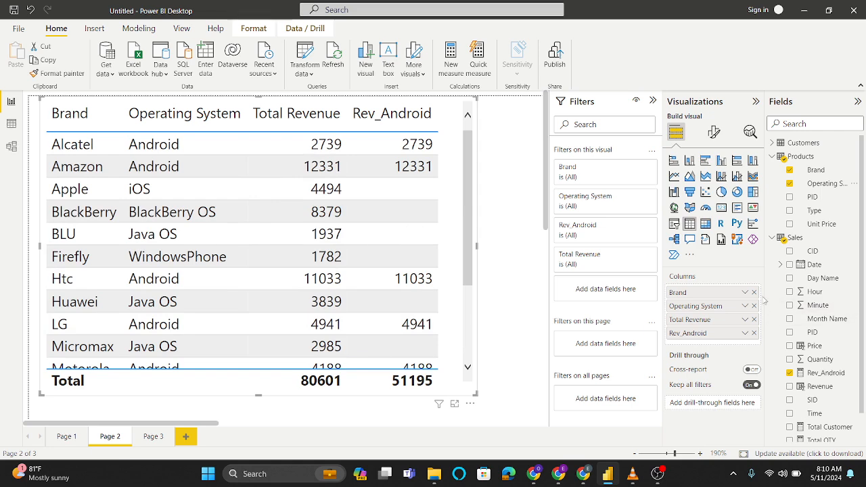
pyautogui.click(754, 293)
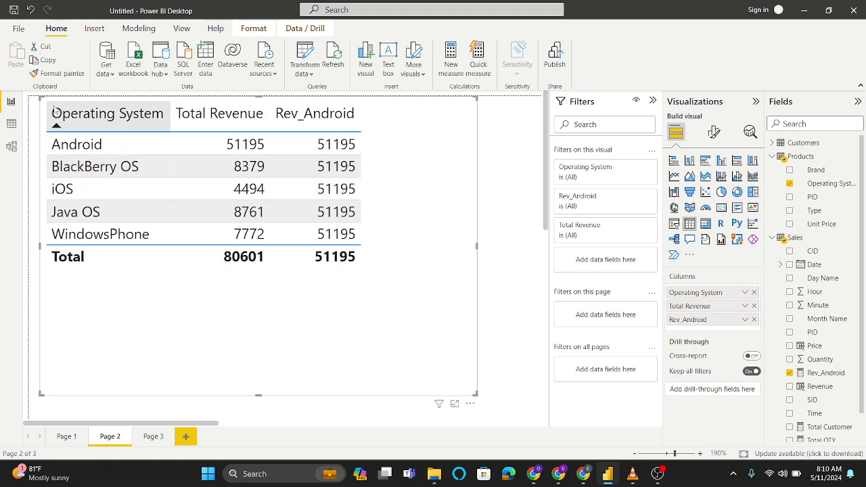
# Step: Create a new measure in the Sales table named Android_java_rev and begin its formula with the CALCULATE function
pyautogui.click(12, 124)
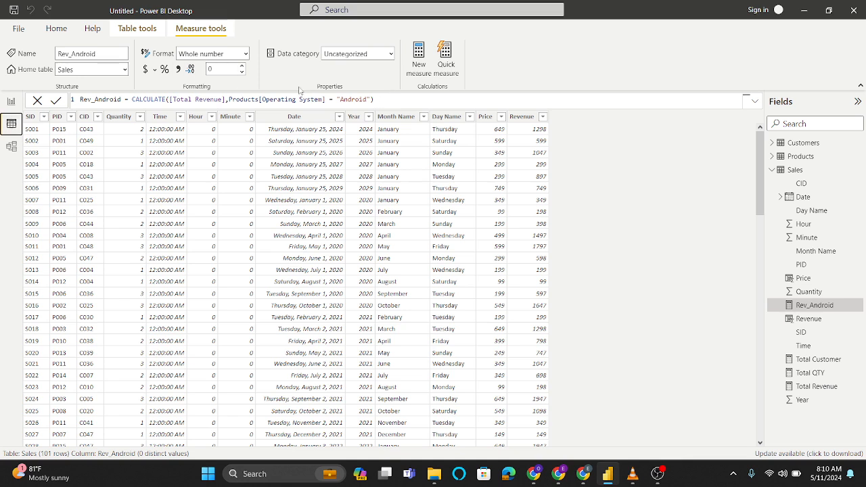
pyautogui.click(425, 73)
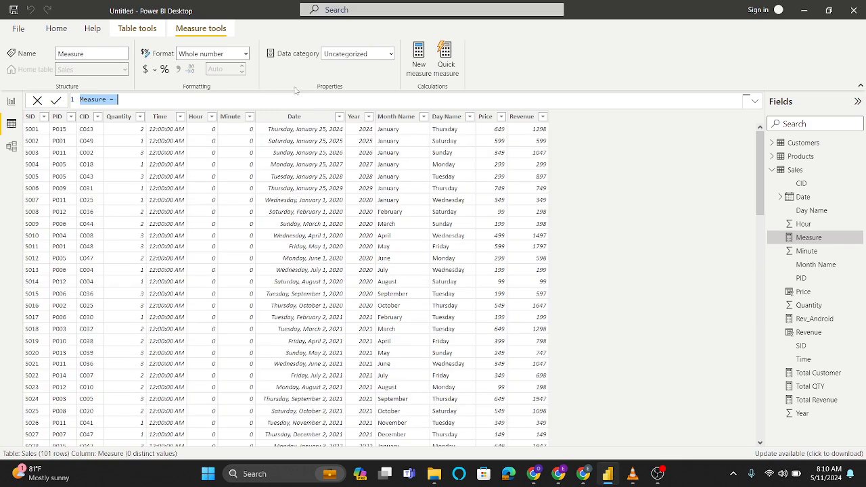
pyautogui.click(106, 100)
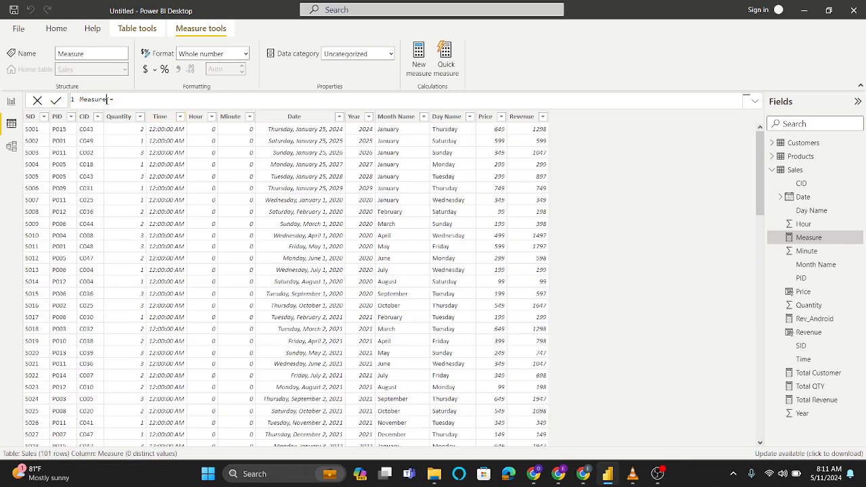
pyautogui.press('BackSpace')
pyautogui.press('BackSpace')
pyautogui.press('BackSpace')
pyautogui.press('BackSpace')
pyautogui.press('BackSpace')
pyautogui.press('BackSpace')
pyautogui.press('BackSpace')
pyautogui.write('Android')
pyautogui.press('BackSpace')
pyautogui.press('BackSpace')
pyautogui.press('BackSpace')
pyautogui.press('BackSpace')
pyautogui.write('roid_java_ r')
pyautogui.press('BackSpace')
pyautogui.write('e')
pyautogui.press('BackSpace')
pyautogui.write('rev = cal')
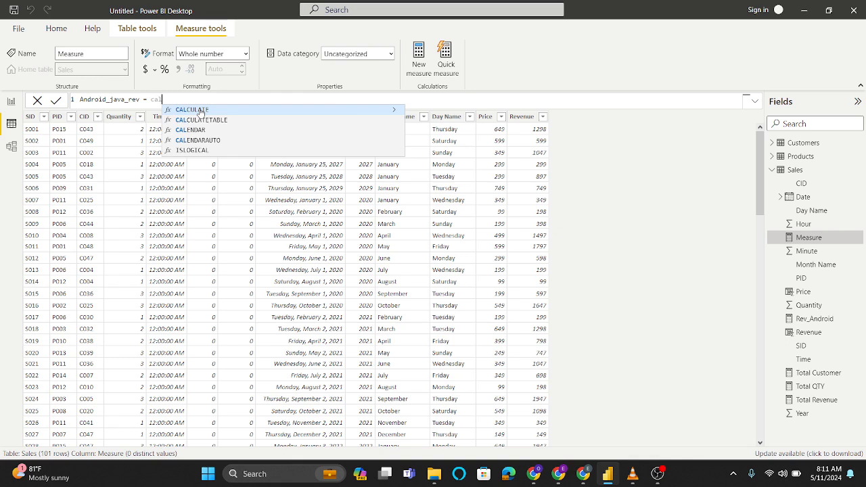
pyautogui.click(193, 110)
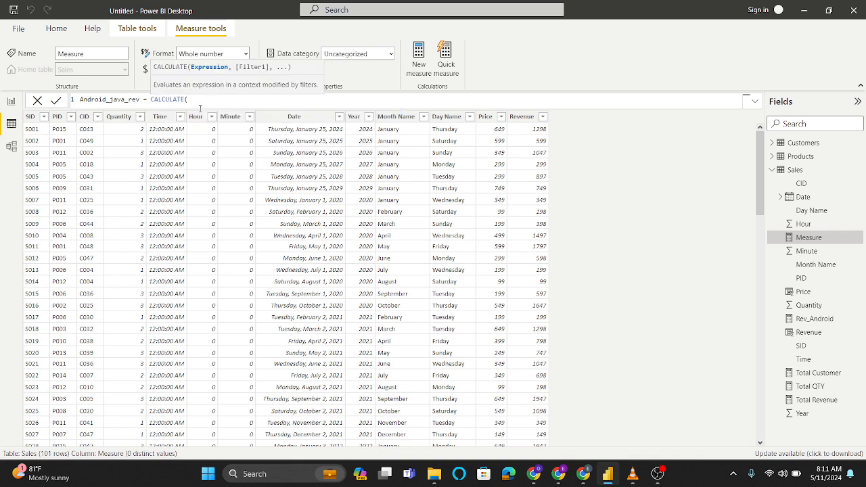
# Step: Enter SUM(Sales[Revenue]) as the CALCULATE expression of the Android_java_rev measure
pyautogui.write('sum')
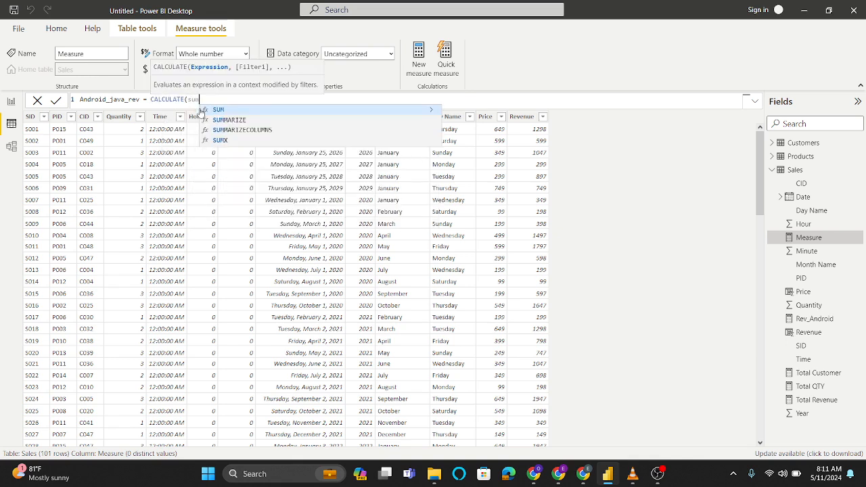
pyautogui.click(227, 111)
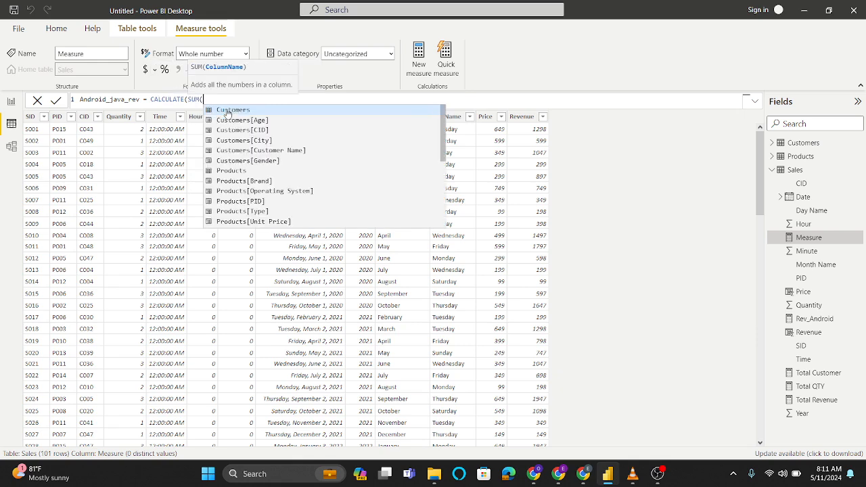
pyautogui.write('sale')
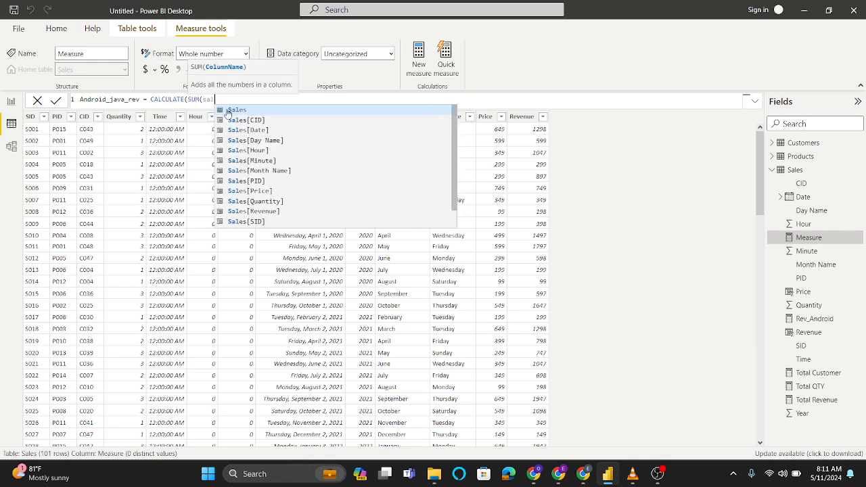
pyautogui.click(279, 211)
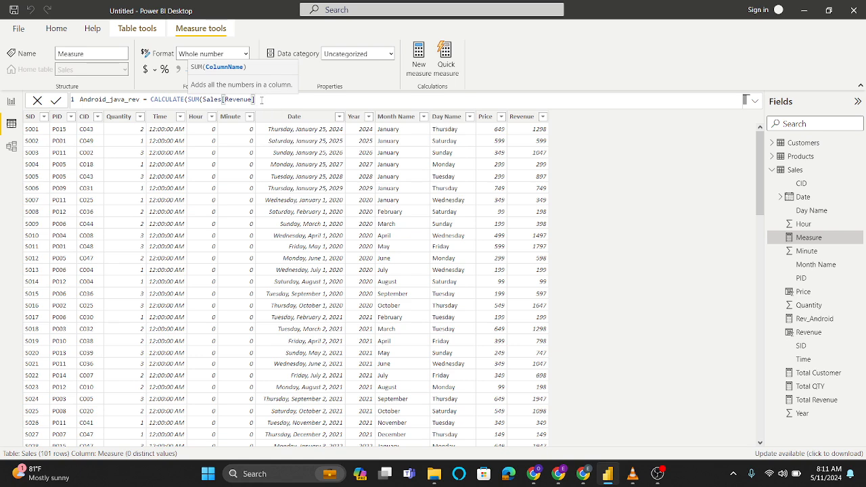
pyautogui.write(')')
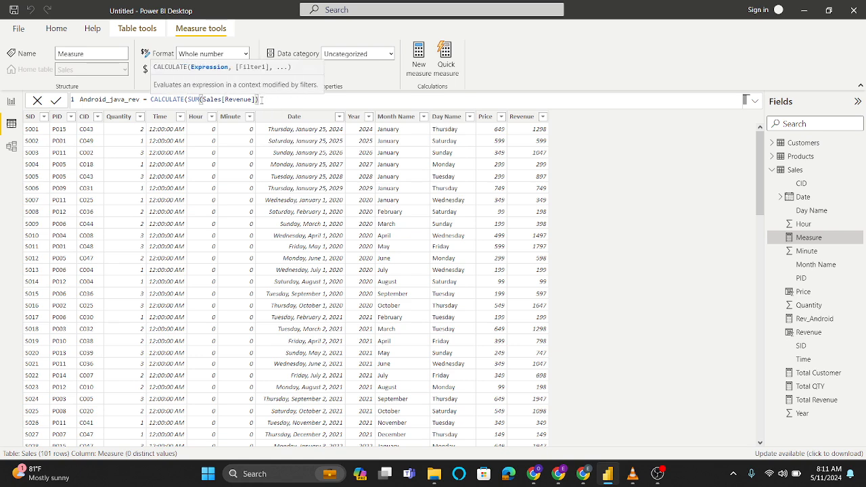
# Step: Add the filter Products[Operating System] in {"Android", "Java OS"} to the Android_java_rev formula and commit the measure
pyautogui.write(',')
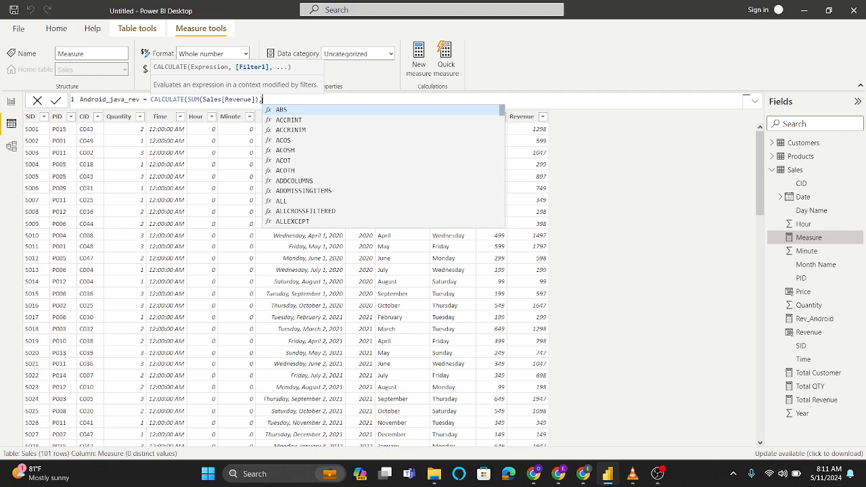
pyautogui.write('produ')
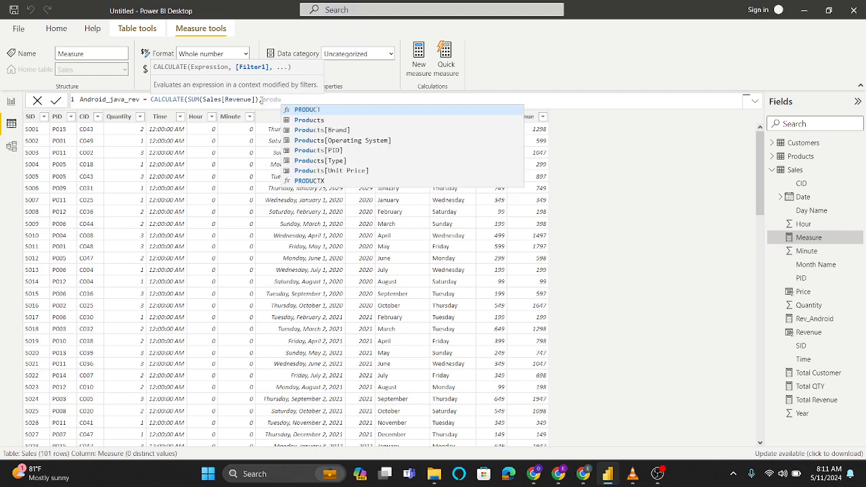
pyautogui.click(333, 140)
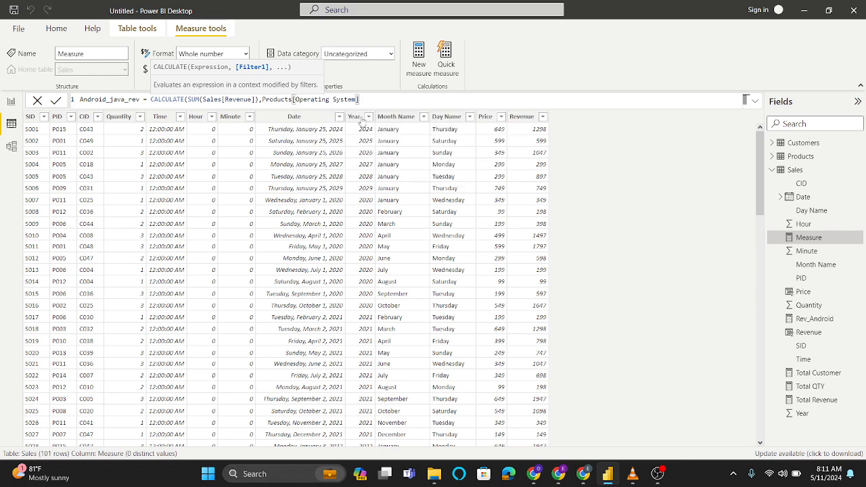
pyautogui.write('in')
pyautogui.write('{')
pyautogui.write('"Android')
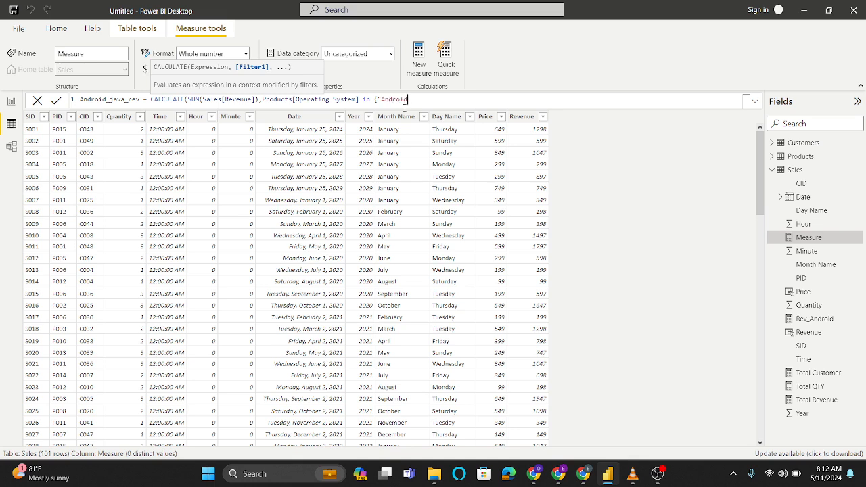
pyautogui.write('", "Java OS"))')
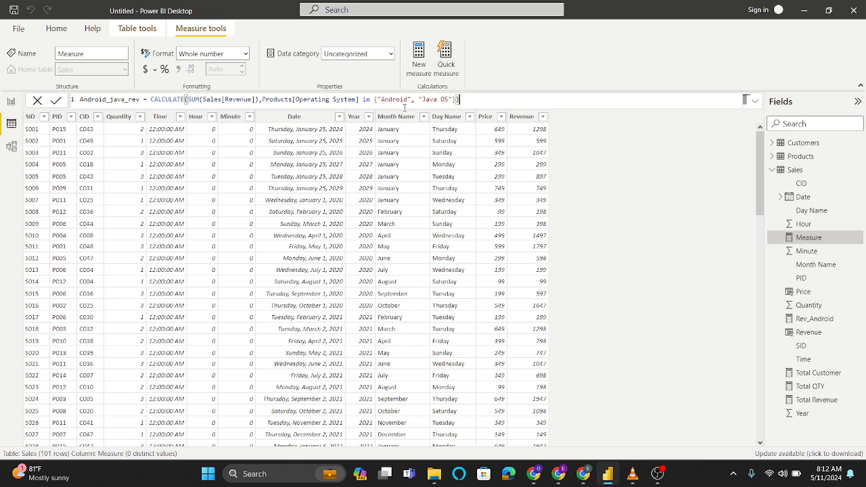
pyautogui.press('Return')
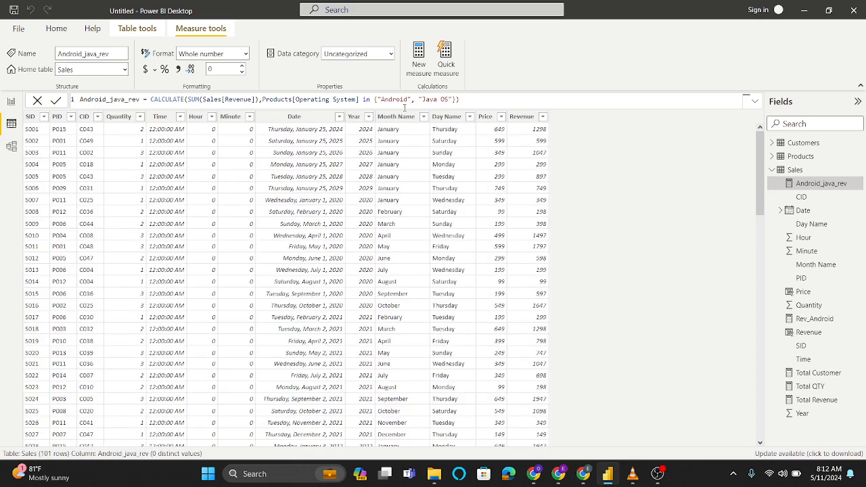
# Step: Add the Android_java_rev measure after Rev_Android in the Page 2 table visual and compare its values per operating system
pyautogui.click(11, 101)
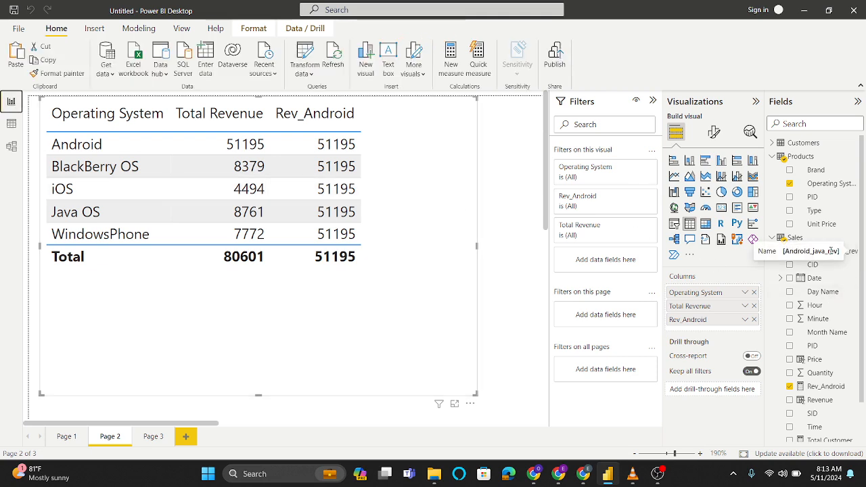
pyautogui.moveTo(816, 258); pyautogui.dragTo(717, 335)
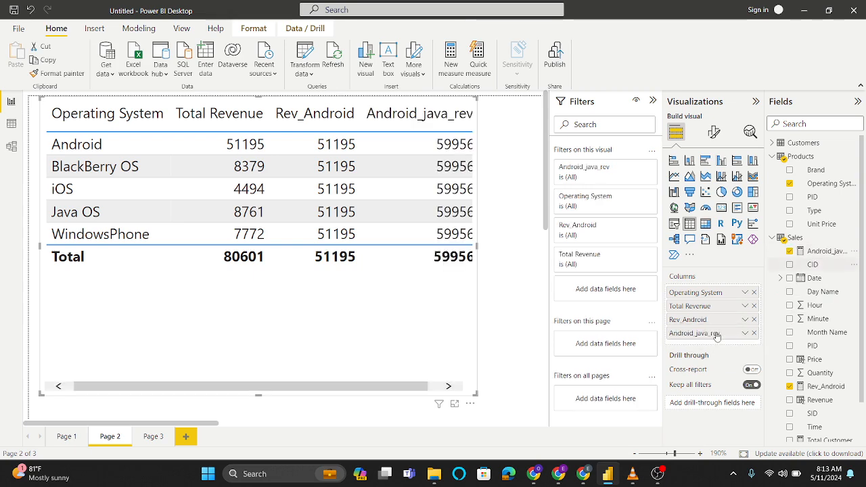
pyautogui.hscroll(1, 377, 203)
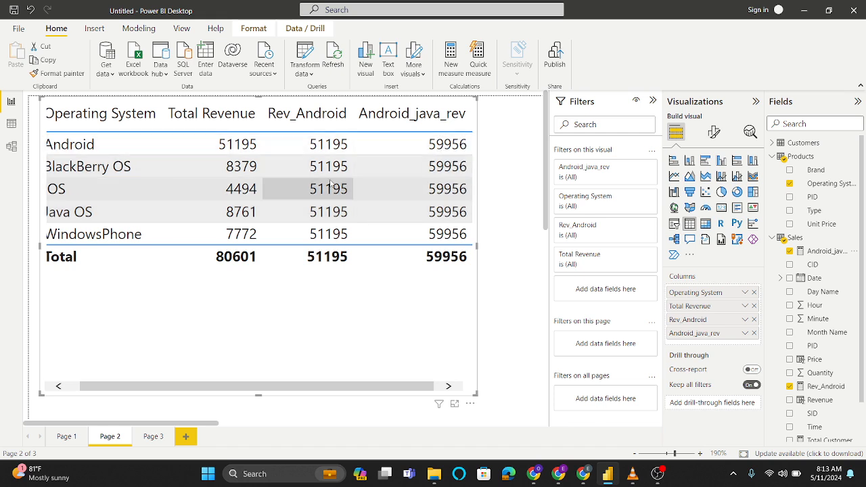
pyautogui.hscroll(-1, 331, 184)
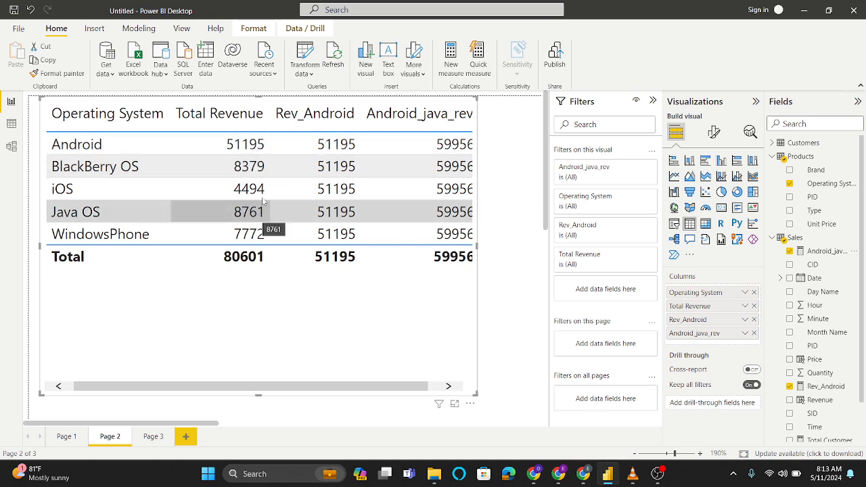
pyautogui.hscroll(1, 391, 202)
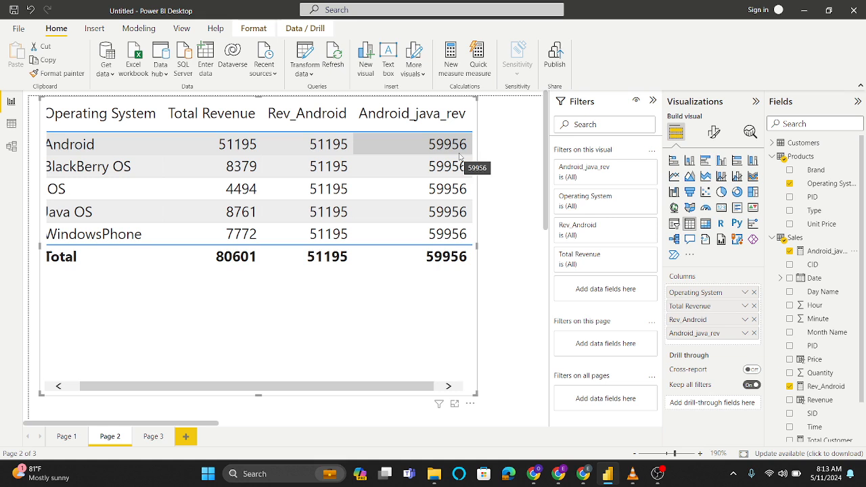
pyautogui.hscroll(-1, 460, 156)
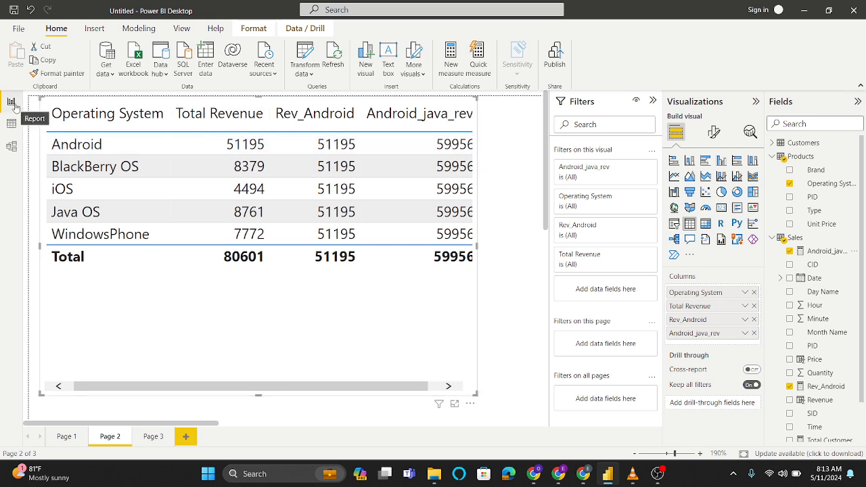
# Step: Create another measure in the Sales table named AVG and begin its formula with the AVERAGE function
pyautogui.click(11, 124)
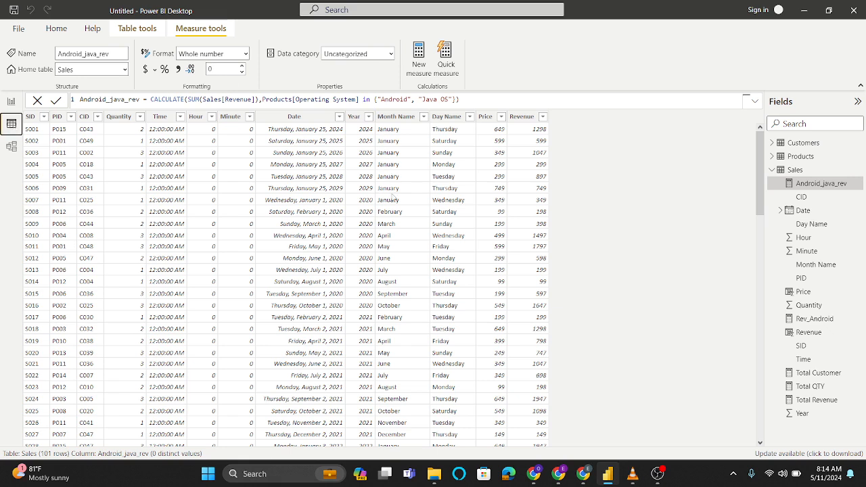
pyautogui.click(419, 68)
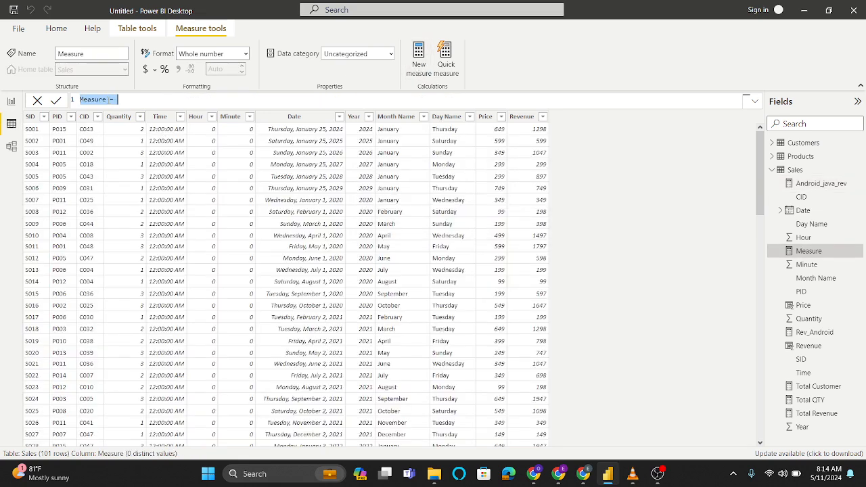
pyautogui.click(107, 99)
pyautogui.press('BackSpace')
pyautogui.press('BackSpace')
pyautogui.press('BackSpace')
pyautogui.press('BackSpace')
pyautogui.press('BackSpace')
pyautogui.press('BackSpace')
pyautogui.press('BackSpace')
pyautogui.write('AVG = AVERA')
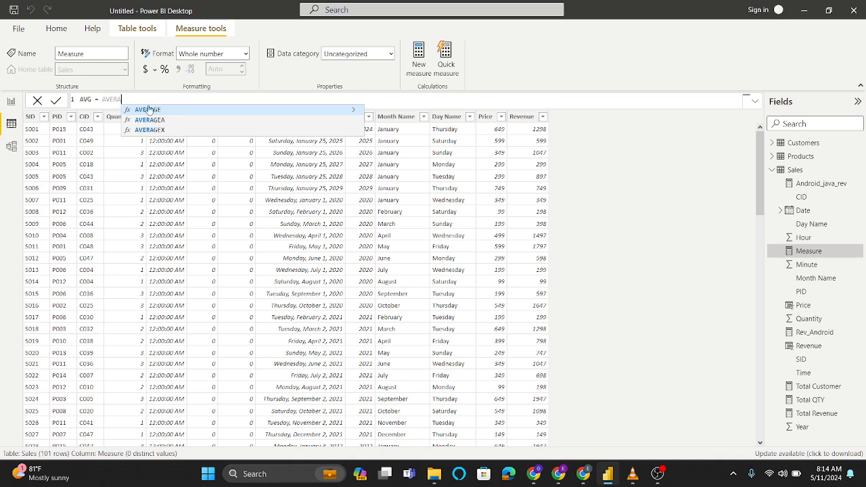
pyautogui.click(150, 109)
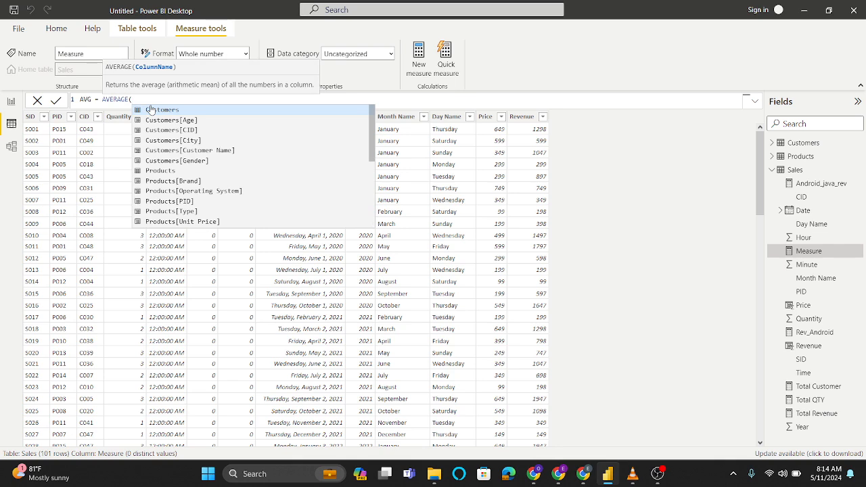
# Step: Complete the AVG formula with Sales[Revenue] as the averaged column and commit the measure
pyautogui.write('SALES')
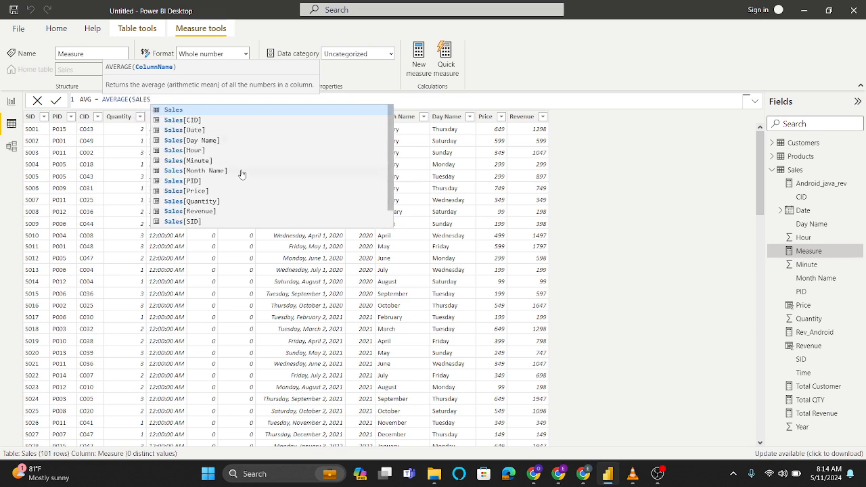
pyautogui.click(203, 212)
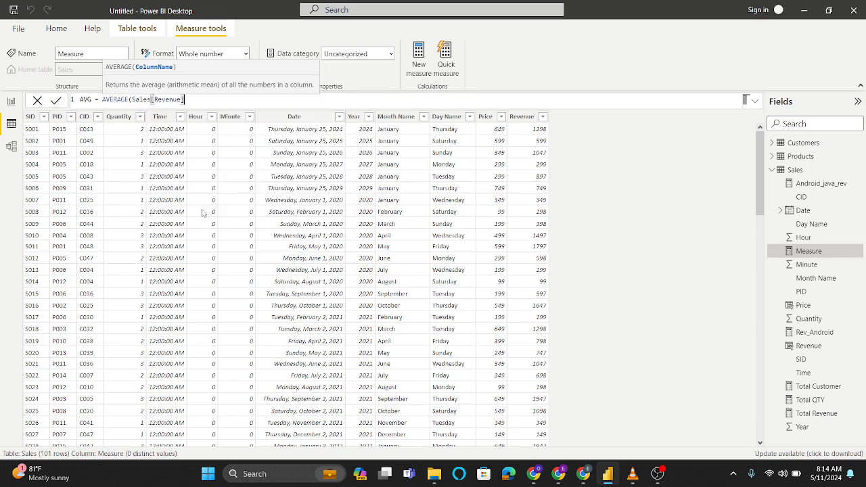
pyautogui.write(')')
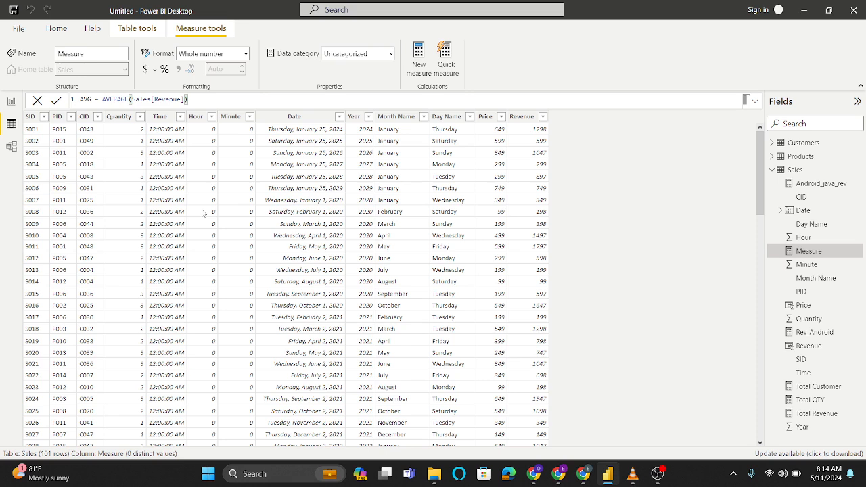
pyautogui.click(146, 70)
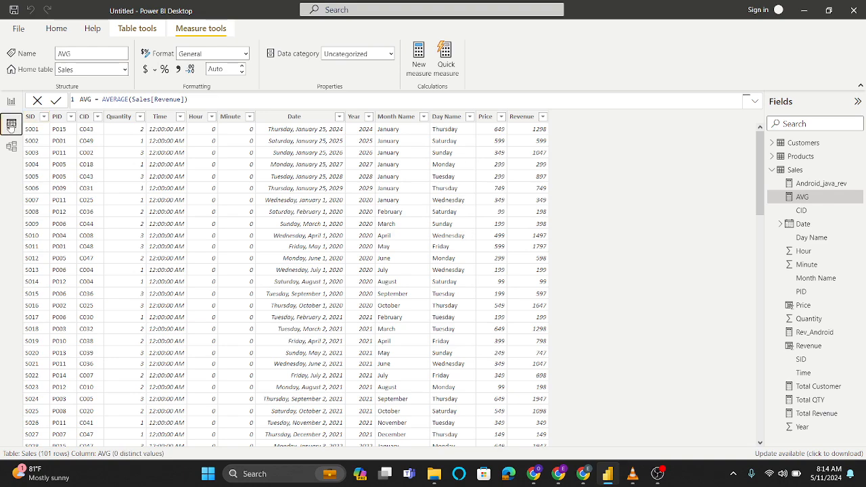
# Step: Replace the Android_java_rev column with the AVG measure in the table visual on report Page 2
pyautogui.click(11, 101)
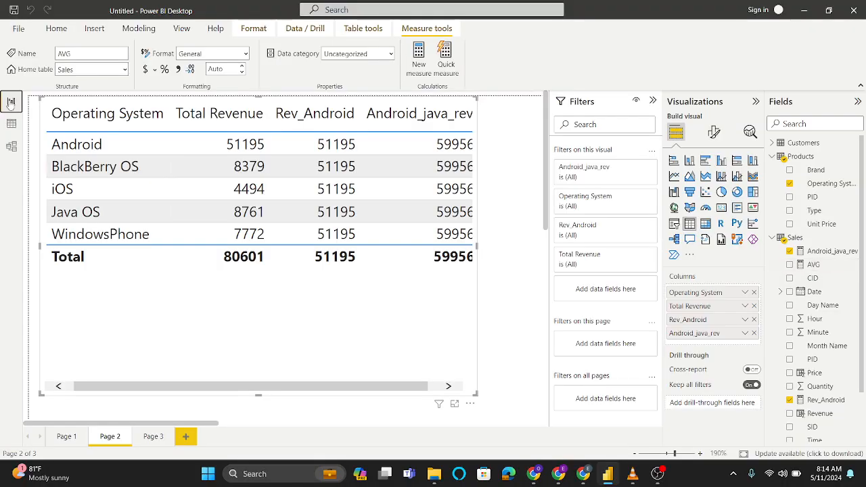
pyautogui.click(754, 333)
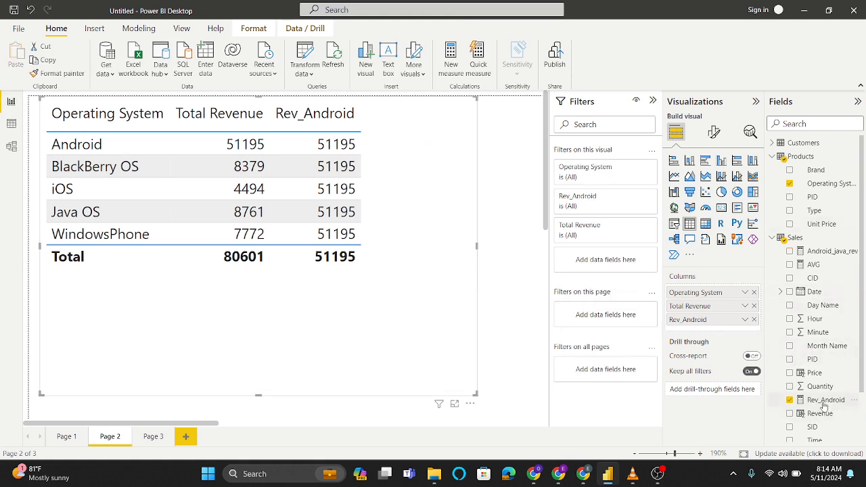
pyautogui.scroll(-1, 824, 405)
pyautogui.scroll(1, 824, 404)
pyautogui.moveTo(815, 265); pyautogui.dragTo(735, 338)
pyautogui.moveTo(719, 336); pyautogui.dragTo(717, 333)
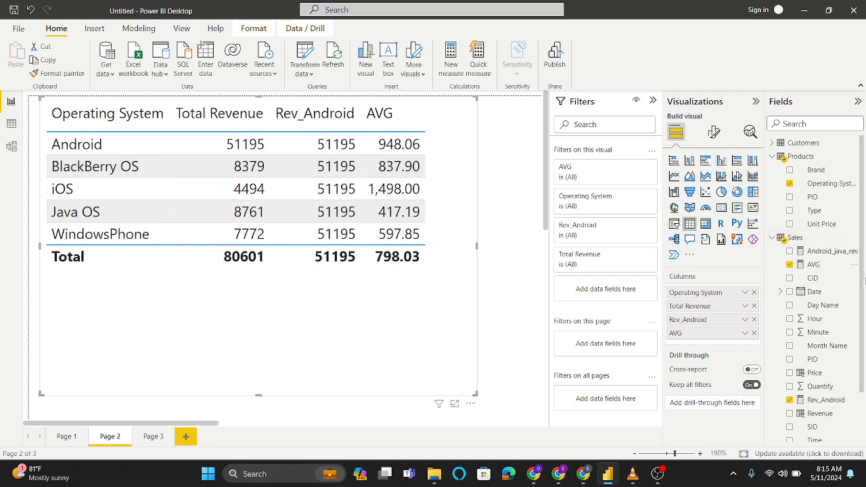
# Step: Replace the Operating System column with the Products Type field as the table visual's first column, and return to the Sales data view
pyautogui.click(754, 292)
pyautogui.moveTo(814, 211); pyautogui.dragTo(730, 294)
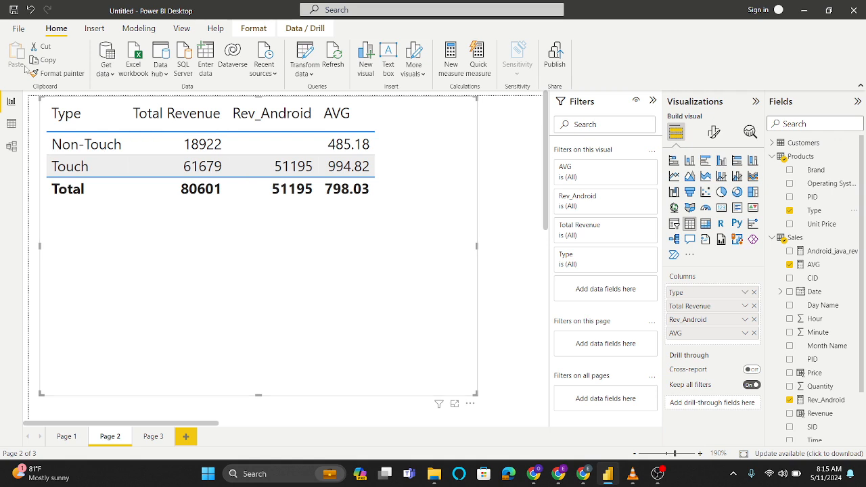
pyautogui.click(10, 125)
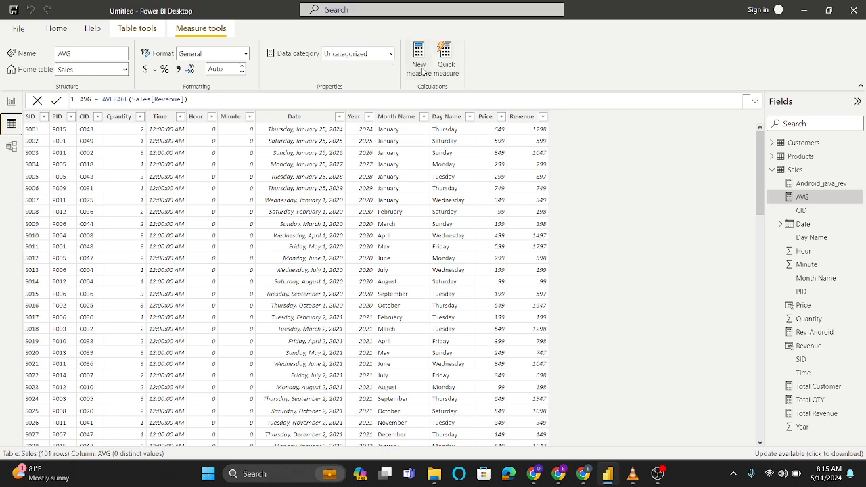
# Step: Create a new measure in the Sales table named QTY_% and begin its formula with the DIVIDE function
pyautogui.click(423, 69)
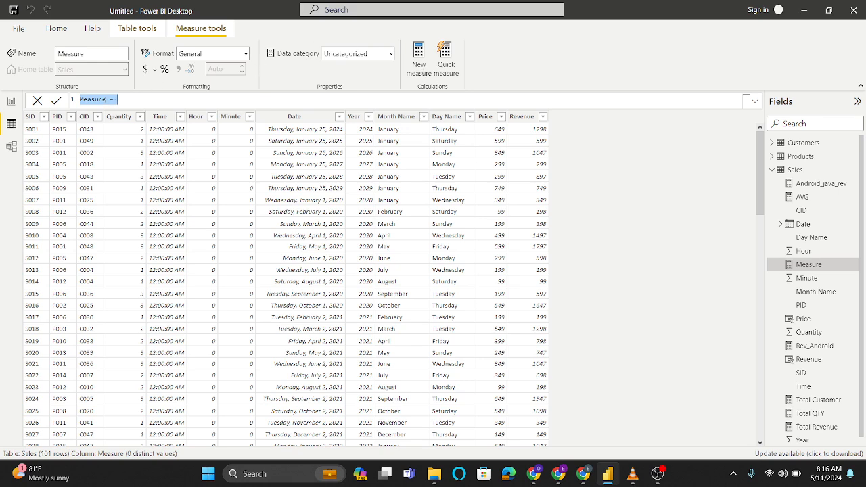
pyautogui.click(107, 99)
pyautogui.press('BackSpace')
pyautogui.press('BackSpace')
pyautogui.press('BackSpace')
pyautogui.press('BackSpace')
pyautogui.press('BackSpace')
pyautogui.press('BackSpace')
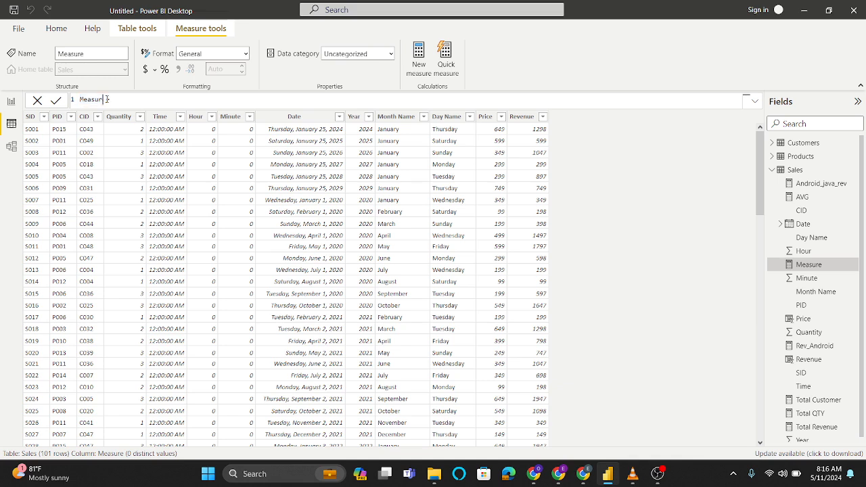
pyautogui.press('BackSpace')
pyautogui.write('%')
pyautogui.write('_')
pyautogui.press('BackSpace')
pyautogui.press('BackSpace')
pyautogui.write('QTY_% =')
pyautogui.write('DIVIDE')
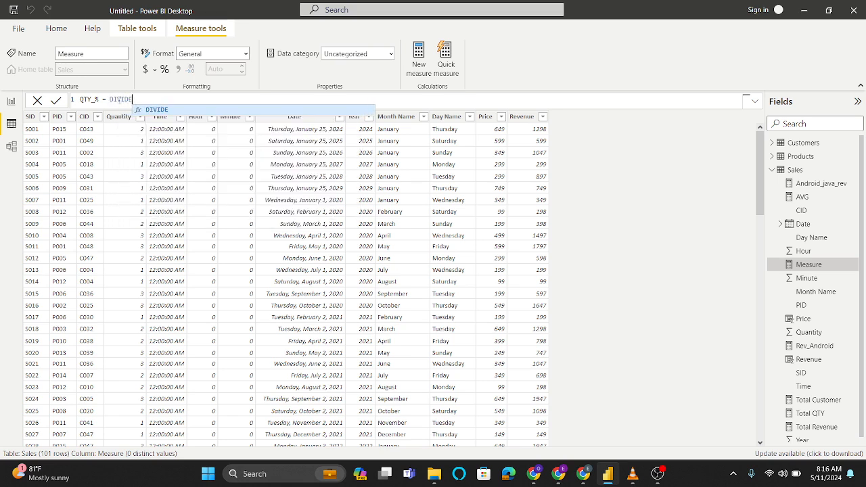
pyautogui.click(155, 110)
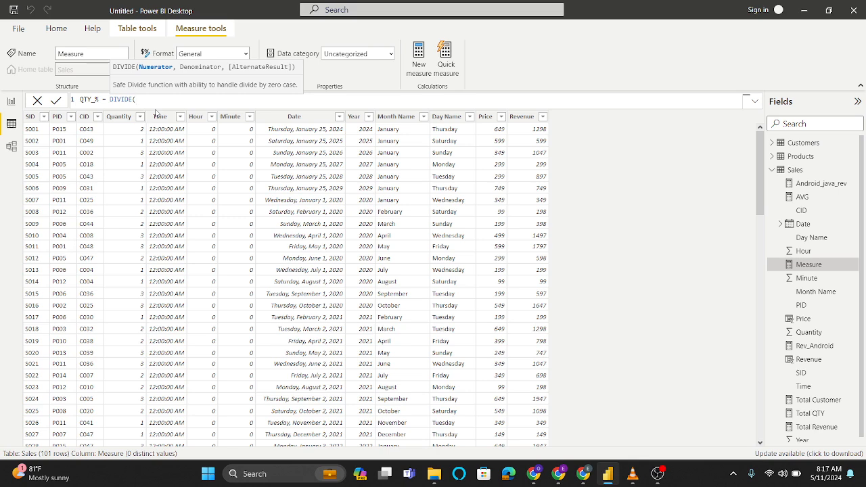
pyautogui.write('SALE')
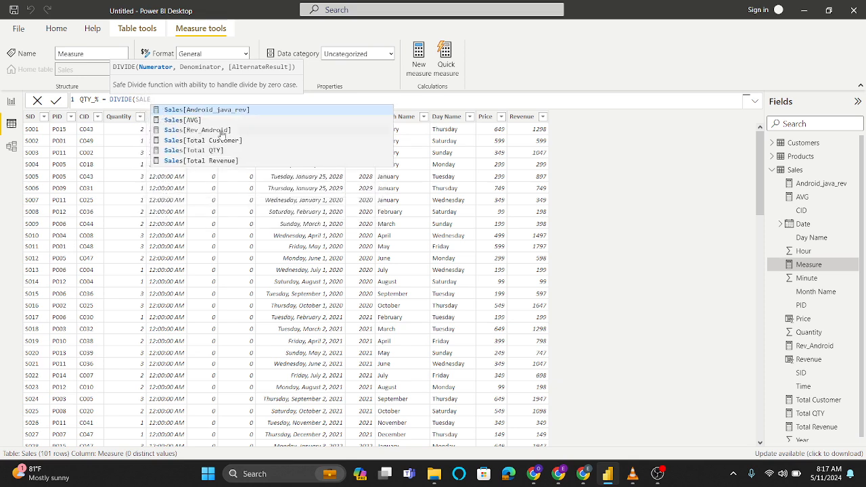
pyautogui.click(210, 150)
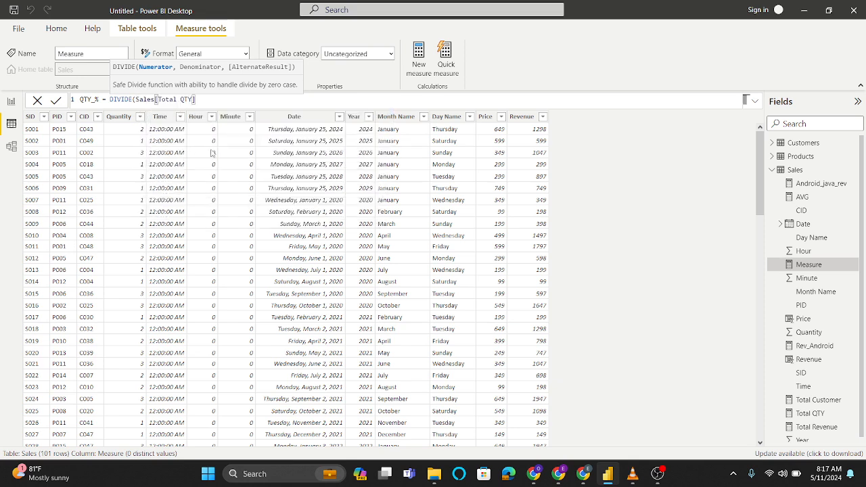
pyautogui.write('/')
pyautogui.press('BackSpace')
pyautogui.press('BackSpace')
pyautogui.press('BackSpace')
pyautogui.press('BackSpace')
pyautogui.press('BackSpace')
pyautogui.press('BackSpace')
pyautogui.press('BackSpace')
pyautogui.press('BackSpace')
pyautogui.press('BackSpace')
pyautogui.press('BackSpace')
pyautogui.press('BackSpace')
pyautogui.press('BackSpace')
pyautogui.press('BackSpace')
pyautogui.press('BackSpace')
pyautogui.press('BackSpace')
pyautogui.press('BackSpace')
pyautogui.press('BackSpace')
# Step: Enter the [Total QTY] measure as the start of DIVIDE's first argument, followed by a division slash
pyautogui.write('TOAT')
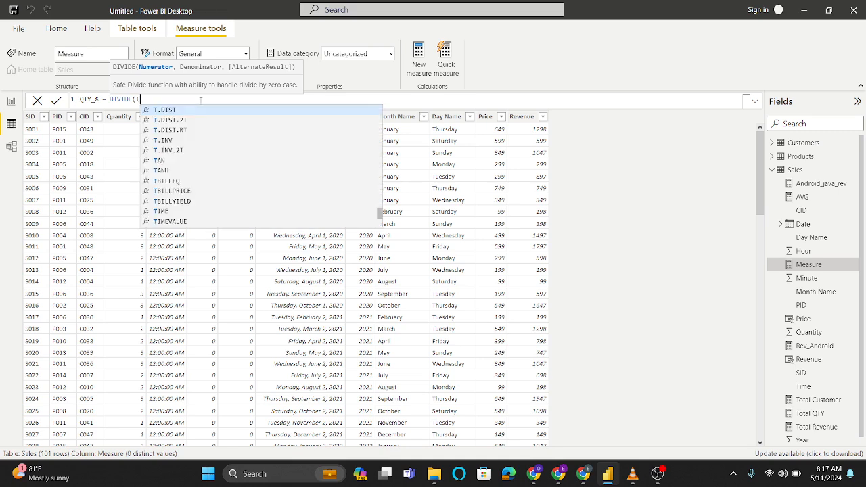
pyautogui.press('BackSpace')
pyautogui.press('BackSpace')
pyautogui.press('BackSpace')
pyautogui.write('ota')
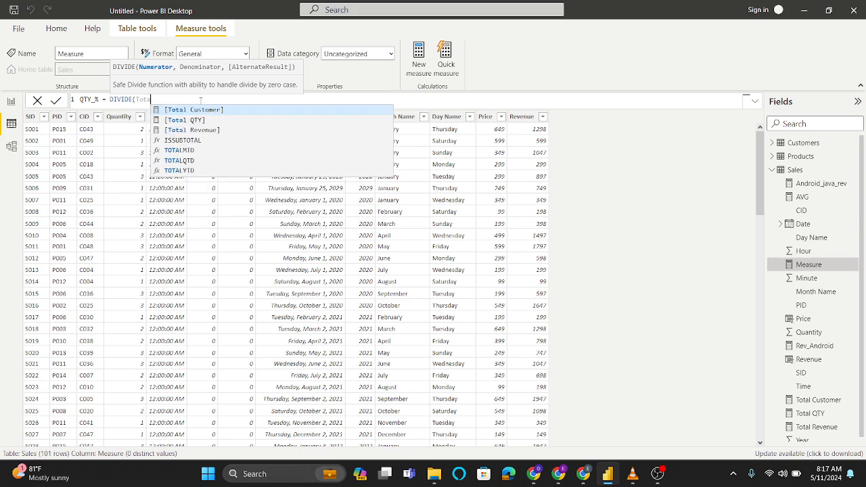
pyautogui.click(196, 121)
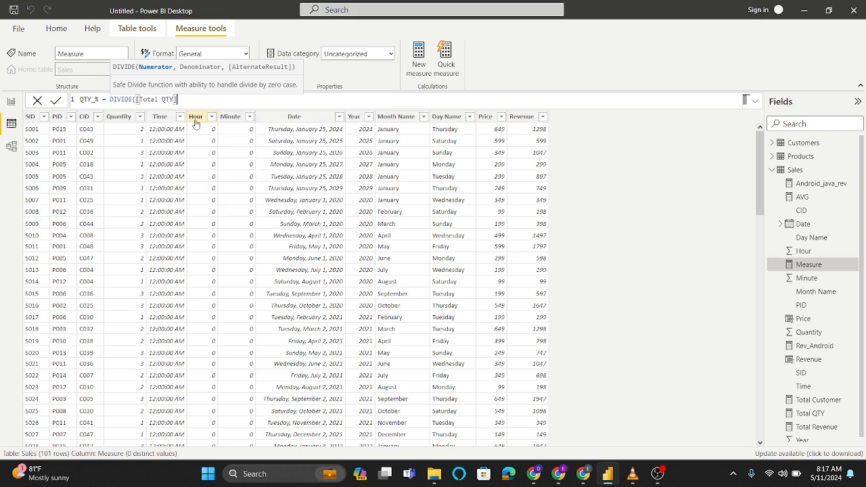
pyautogui.write('/')
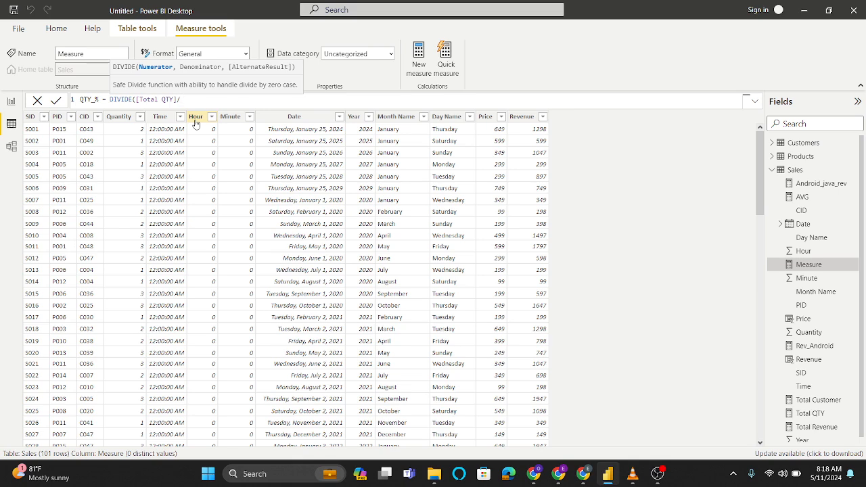
# Step: Continue the QTY_% formula after the slash with CALCULATE([Total QTY],ALL(sales)
pyautogui.write('cal')
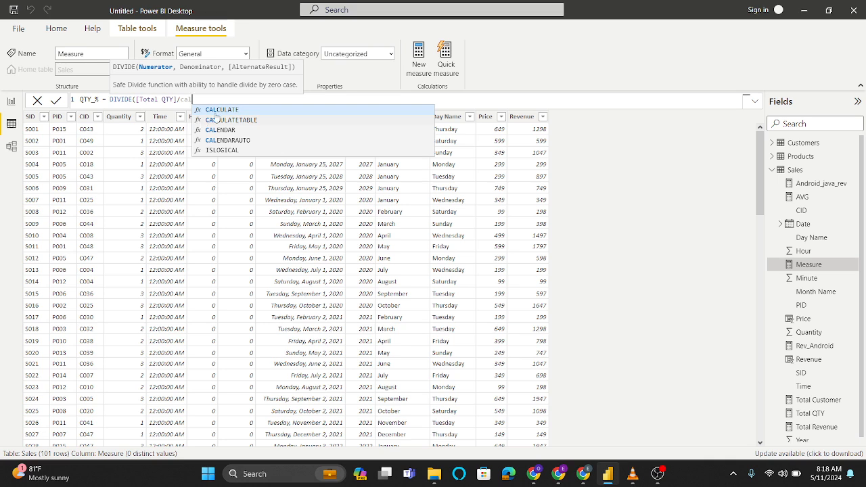
pyautogui.click(223, 110)
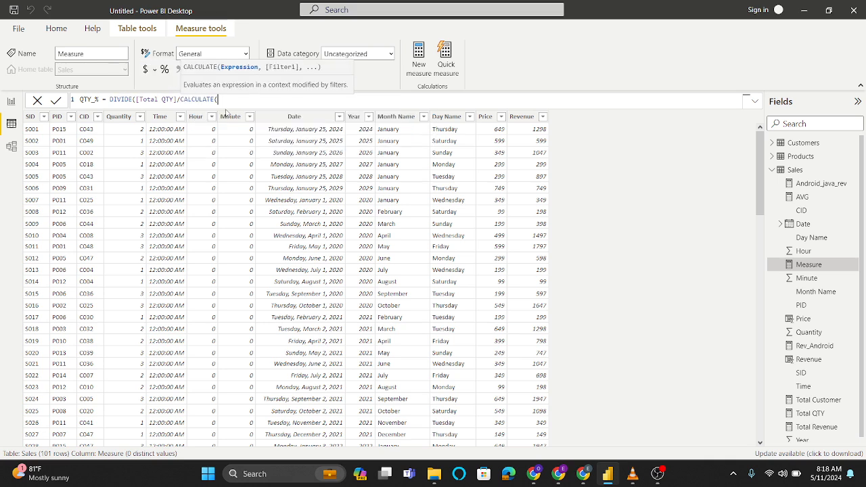
pyautogui.write('tot')
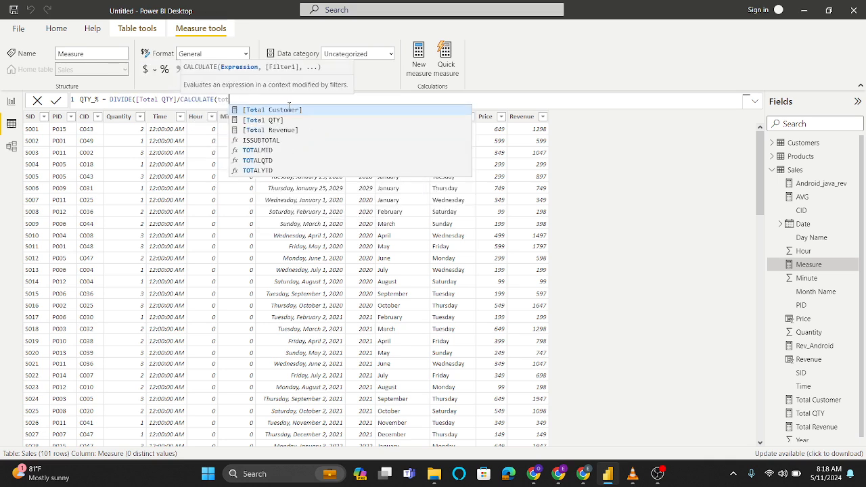
pyautogui.click(284, 120)
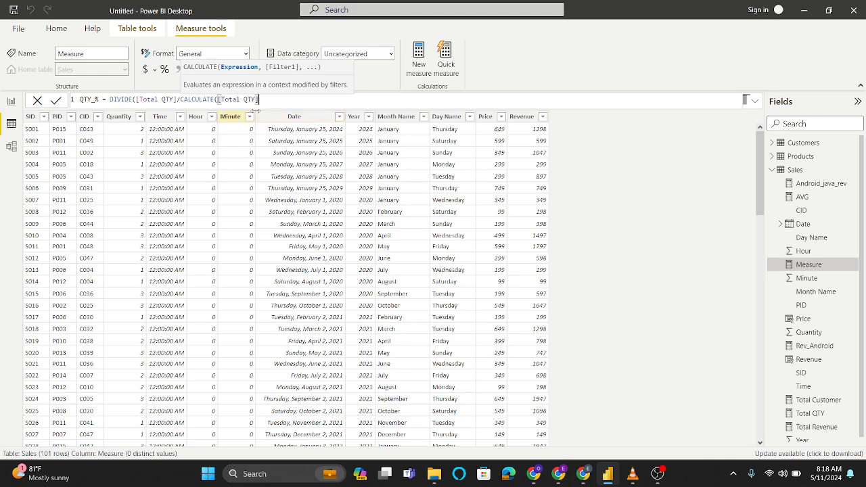
pyautogui.write(',')
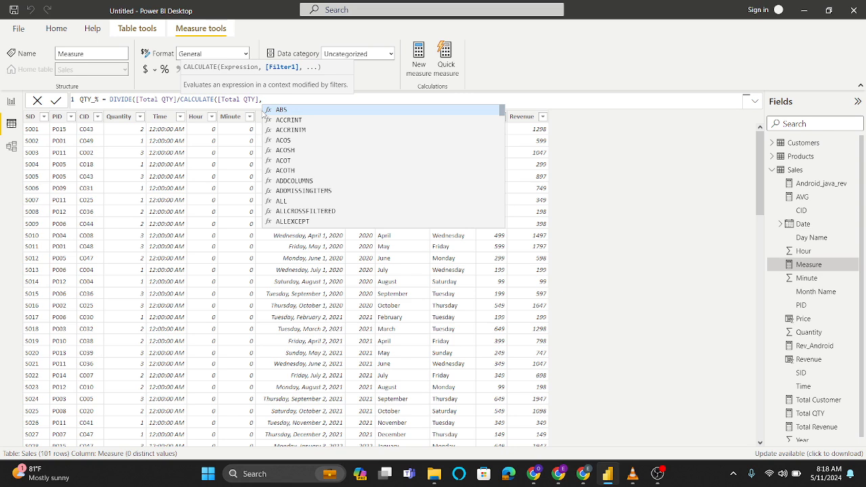
pyautogui.write('all')
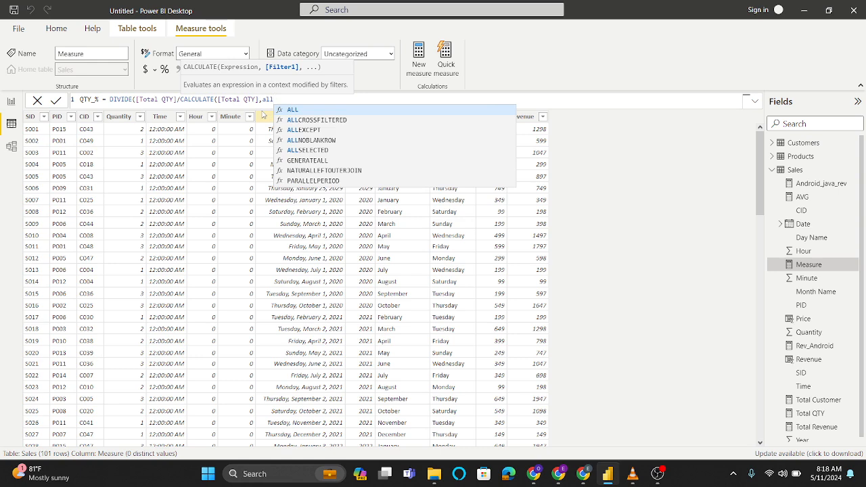
pyautogui.click(301, 113)
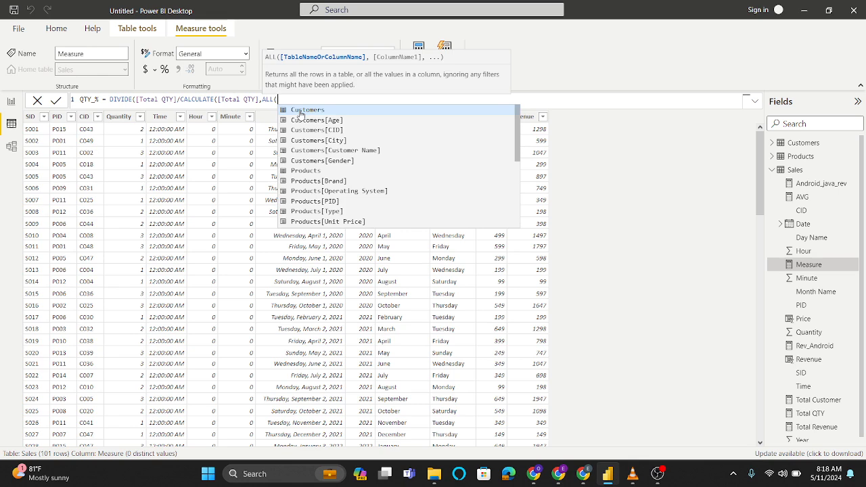
pyautogui.write('sales')
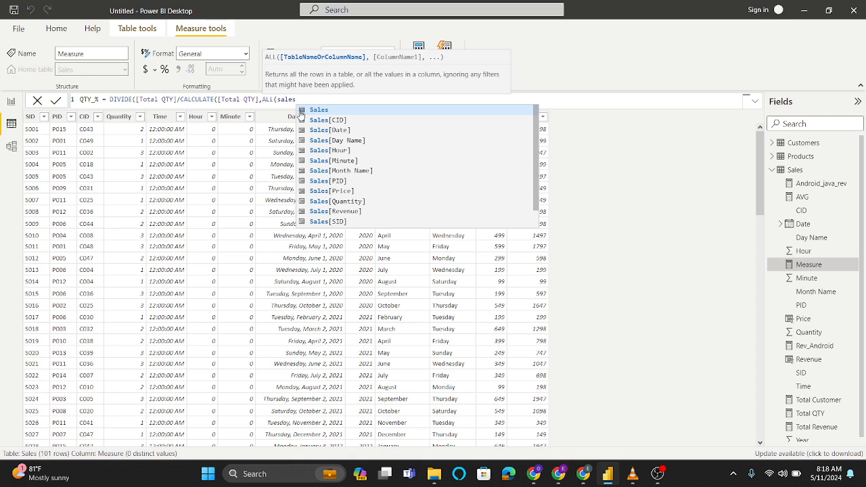
pyautogui.write(')')
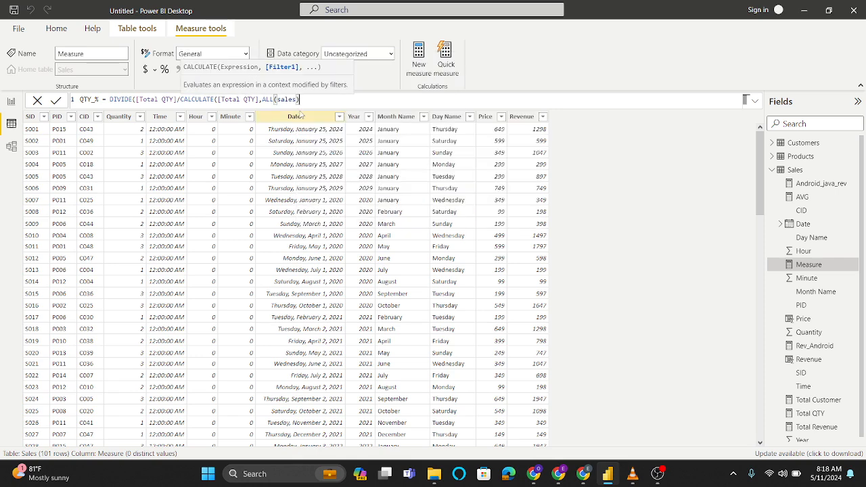
pyautogui.write(',')
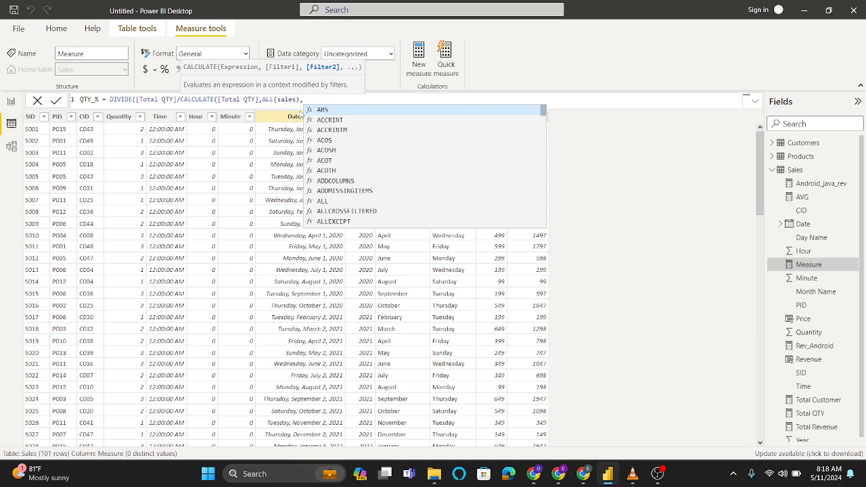
pyautogui.write('0')
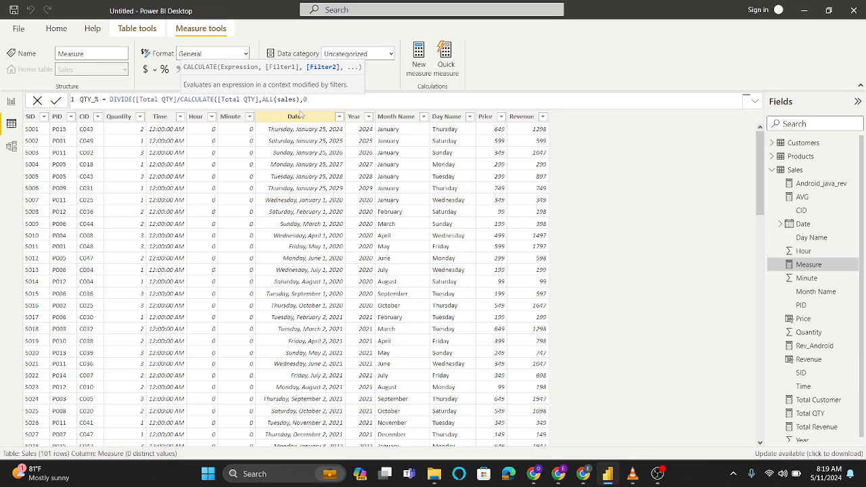
pyautogui.press('BackSpace')
pyautogui.press('BackSpace')
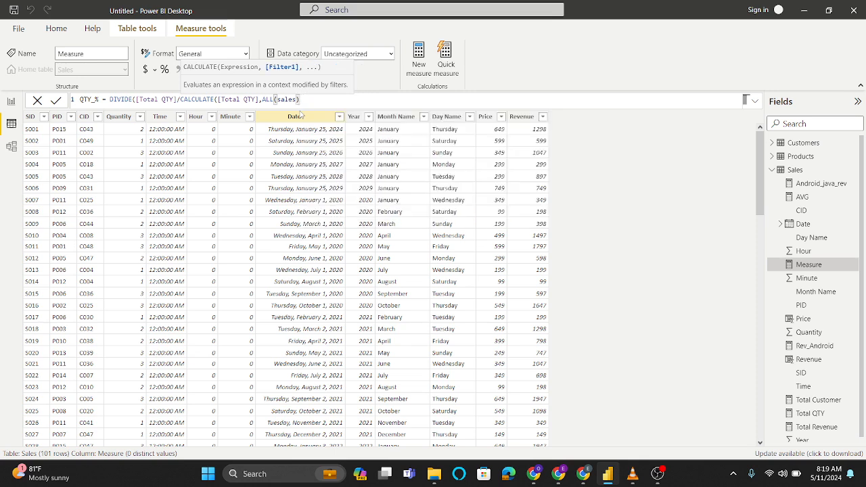
# Step: Close CALCULATE, finish DIVIDE with 0 as its last argument, and commit QTY_% with the percentage format
pyautogui.write(')')
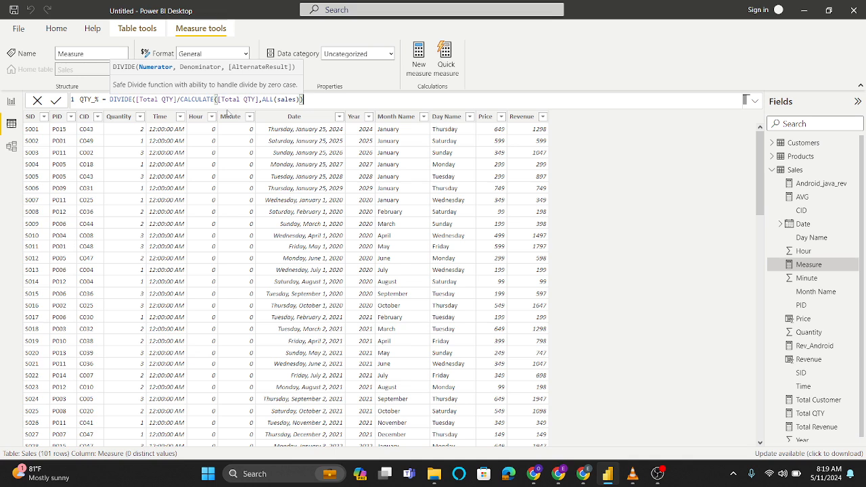
pyautogui.write(',0)')
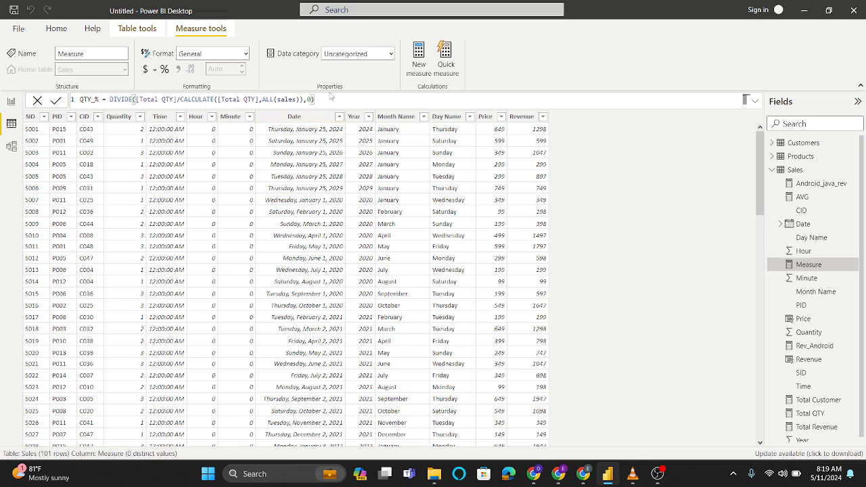
pyautogui.press('Return')
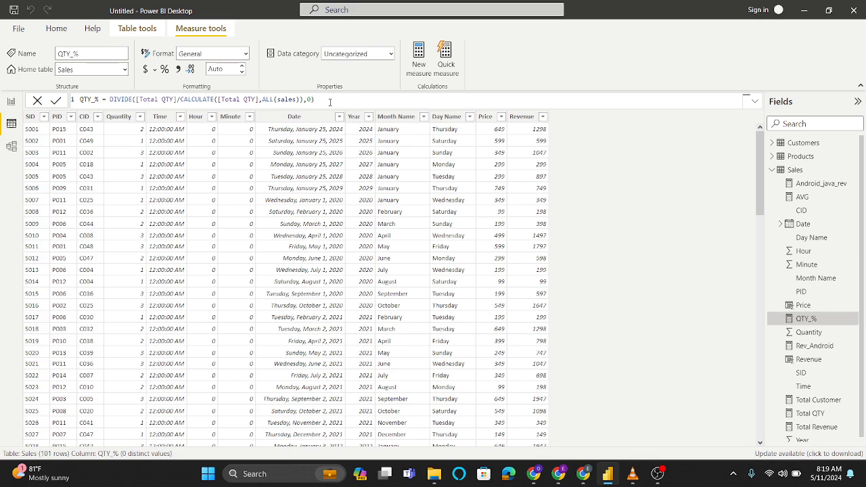
pyautogui.click(164, 70)
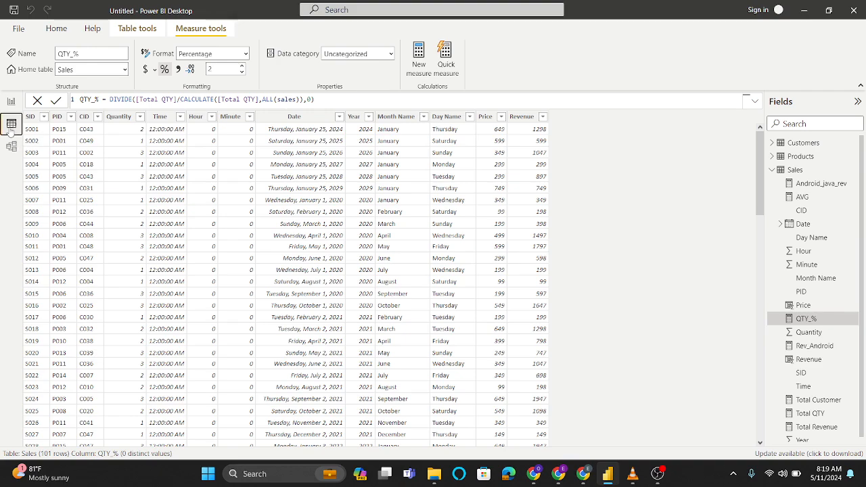
# Step: Reduce the table visual on report Page 2 to Brand and QTY_%, removing AVG, Rev_Android, Total Revenue and Type
pyautogui.click(12, 104)
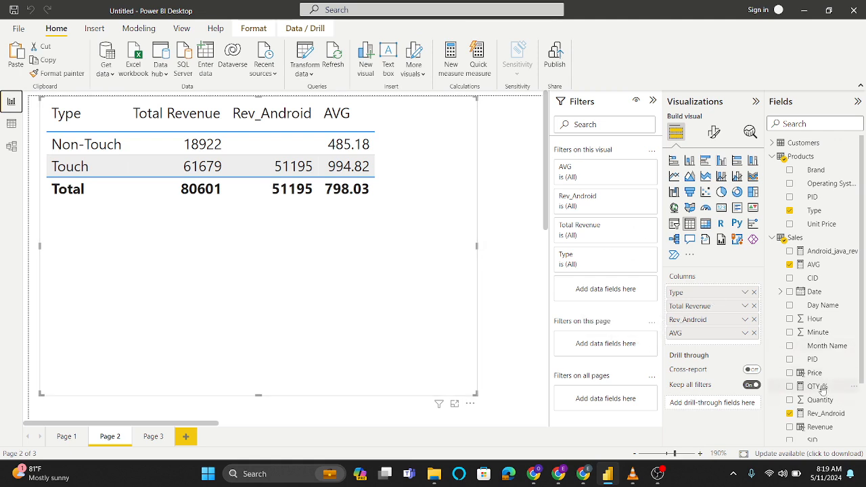
pyautogui.moveTo(815, 386); pyautogui.dragTo(727, 348)
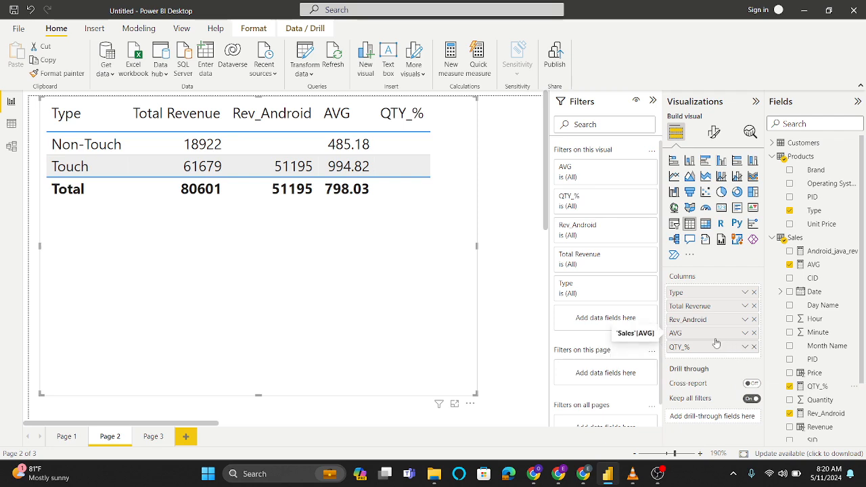
pyautogui.click(754, 333)
pyautogui.click(754, 320)
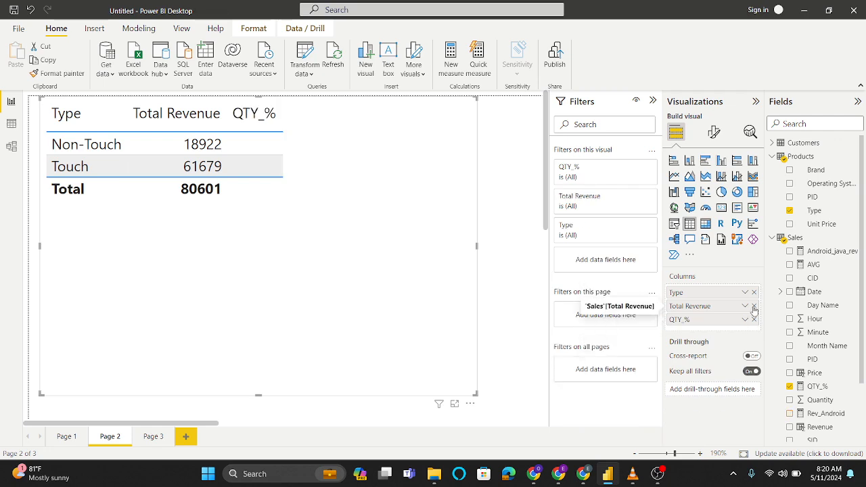
pyautogui.click(754, 306)
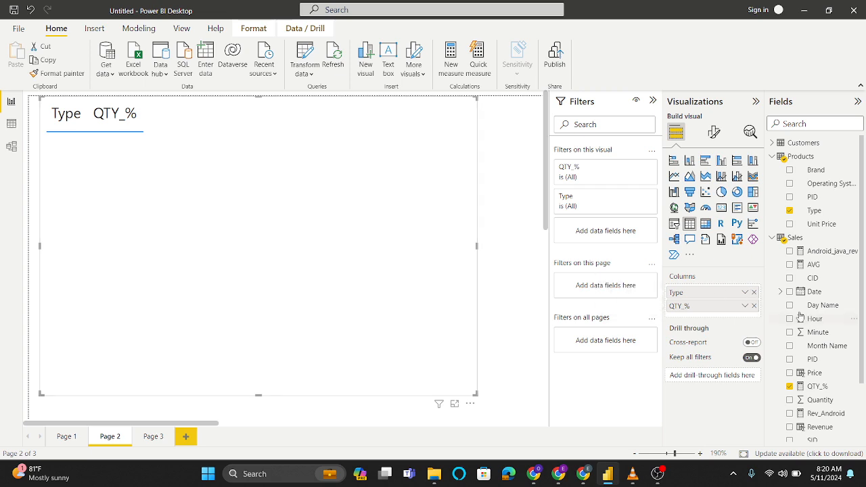
pyautogui.click(755, 292)
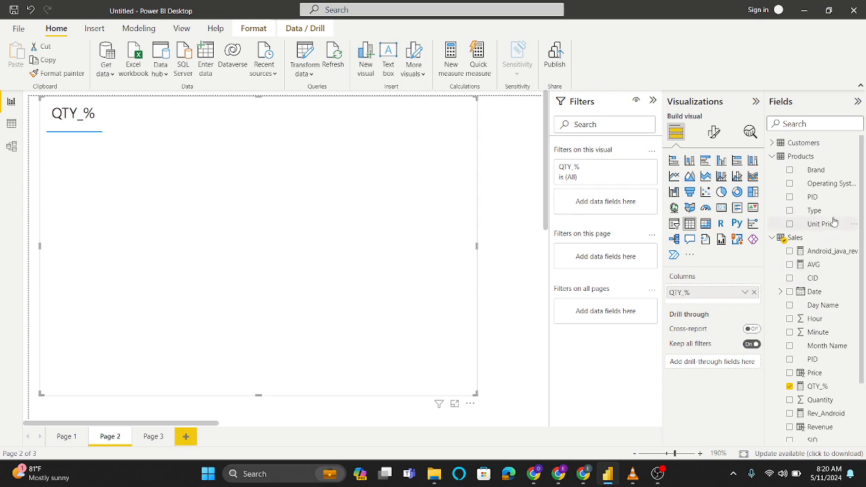
pyautogui.moveTo(825, 171); pyautogui.dragTo(735, 297)
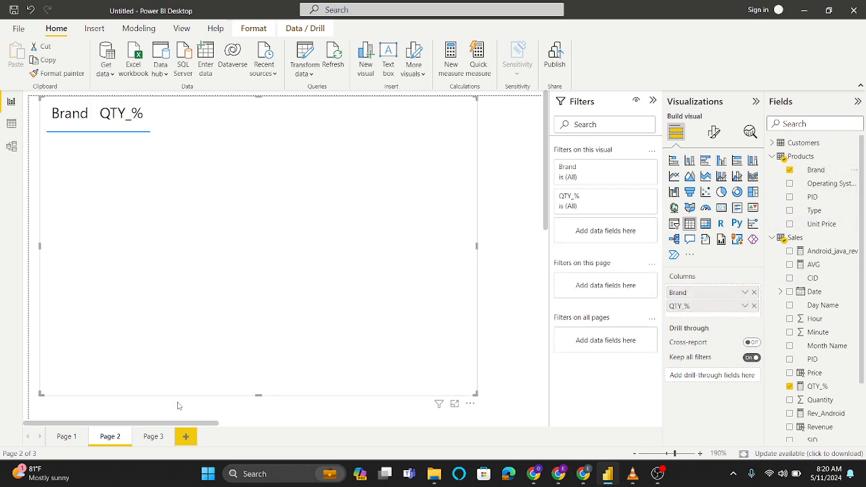
# Step: Re-enter the ending ,0) of the QTY_% formula in Data view and return to the report page
pyautogui.click(11, 122)
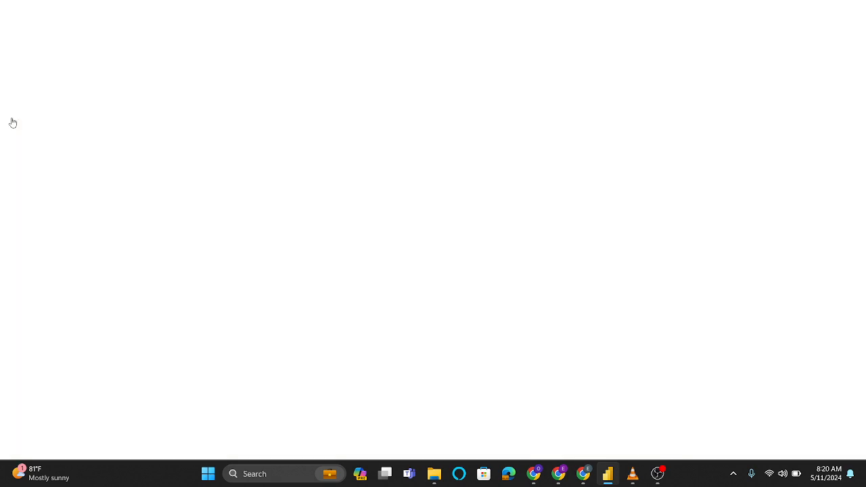
pyautogui.click(319, 100)
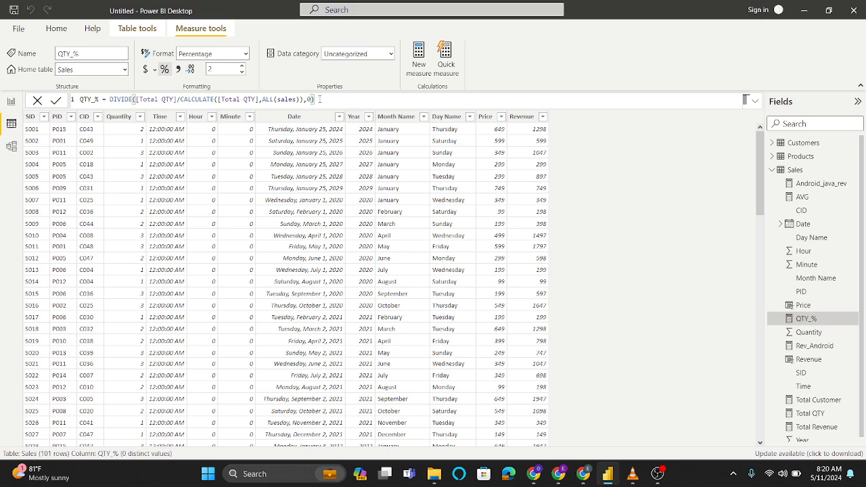
pyautogui.press('BackSpace')
pyautogui.press('BackSpace')
pyautogui.press('BackSpace')
pyautogui.write(',')
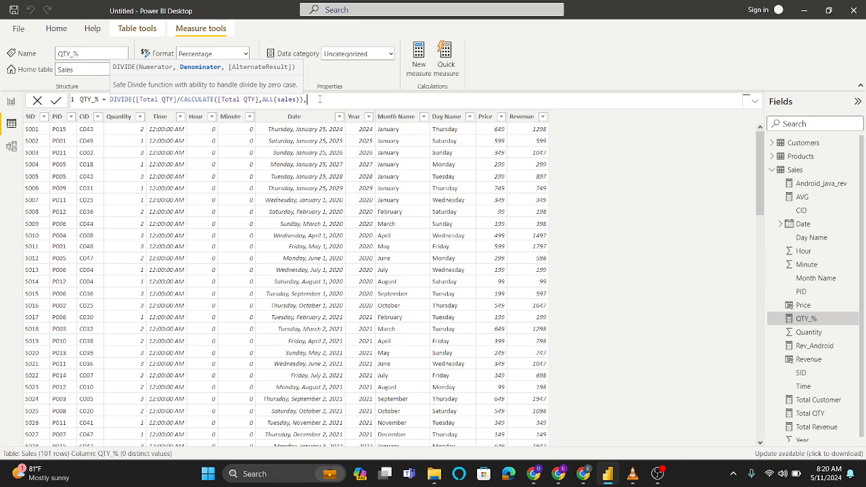
pyautogui.write('0)')
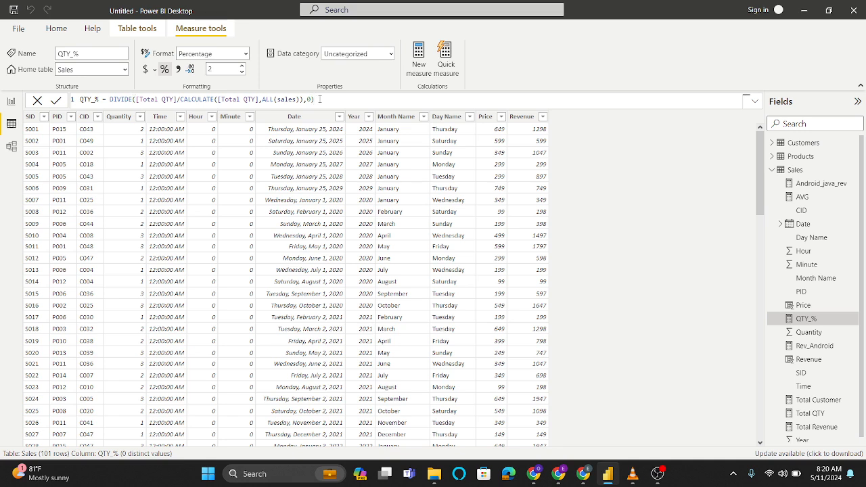
pyautogui.click(13, 103)
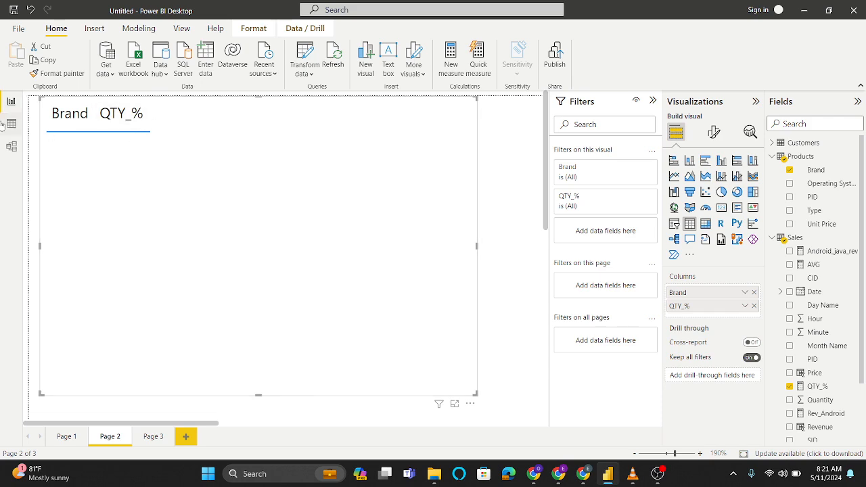
# Step: In Data view, replace the slash after [Total QTY] in the QTY_% formula with a comma and commit the measure
pyautogui.click(10, 125)
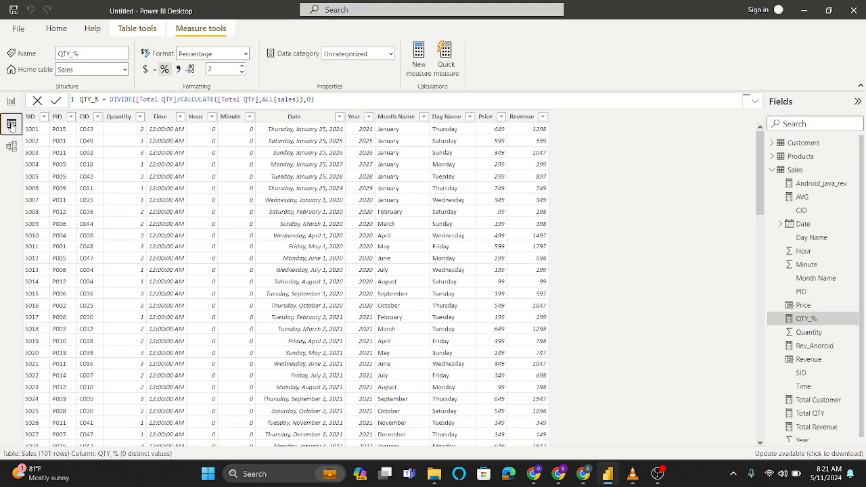
pyautogui.click(326, 99)
pyautogui.press('BackSpace')
pyautogui.write(')')
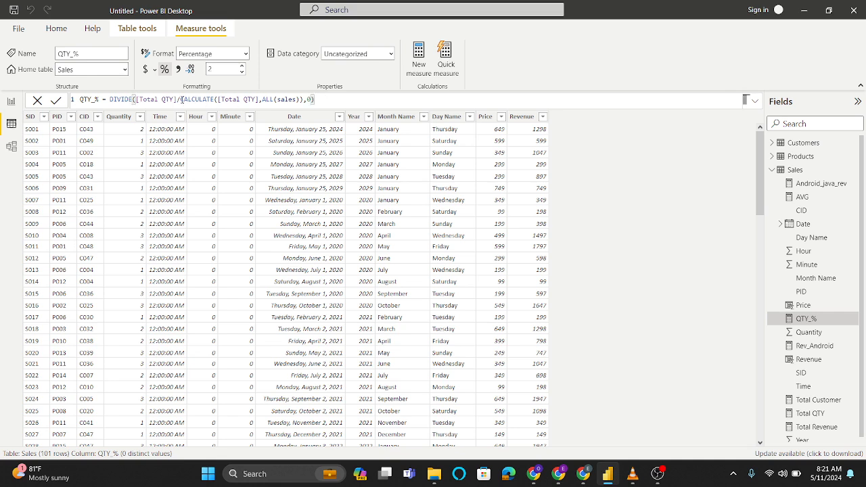
pyautogui.doubleClick(181, 100)
pyautogui.click(180, 99)
pyautogui.press('BackSpace')
pyautogui.write(',')
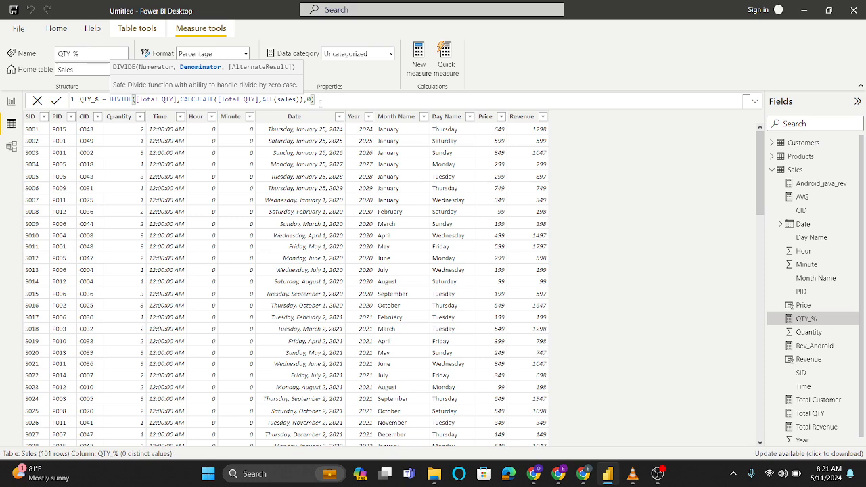
pyautogui.click(328, 101)
pyautogui.press('Return')
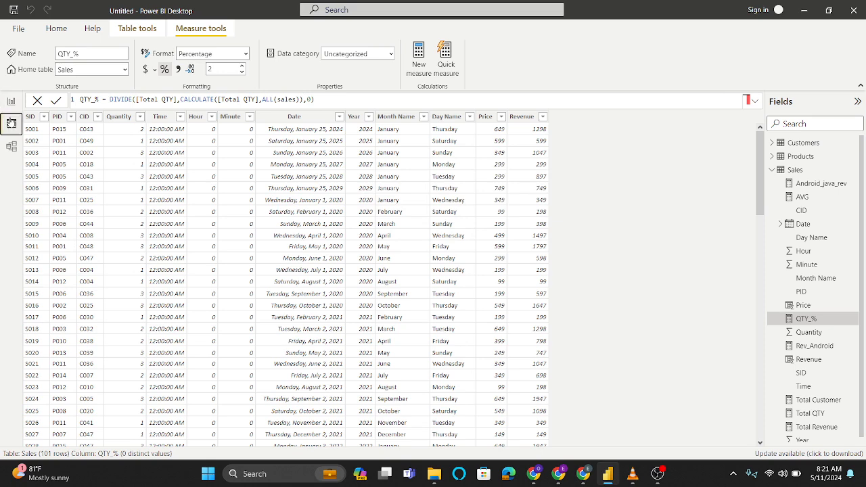
# Step: Look through the brands' QTY_% values in the report table, and replace Brand with Type as its first column
pyautogui.click(11, 101)
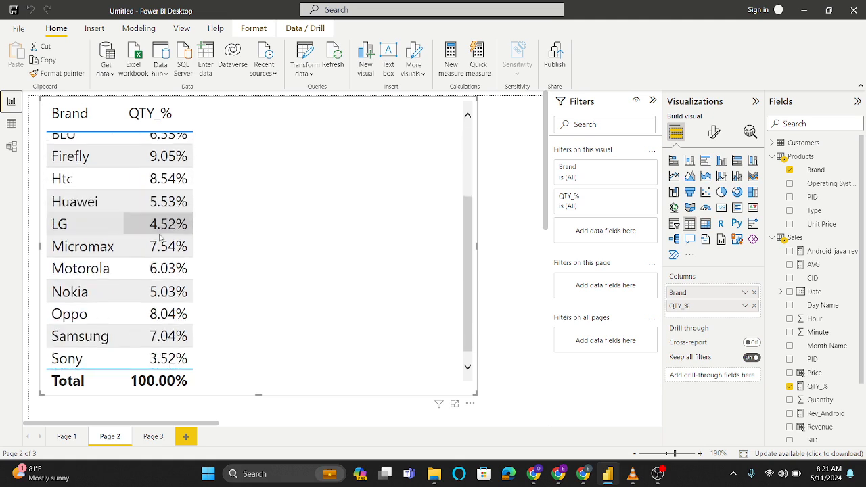
pyautogui.scroll(3, 160, 235)
pyautogui.scroll(-3, 154, 270)
pyautogui.scroll(3, 154, 271)
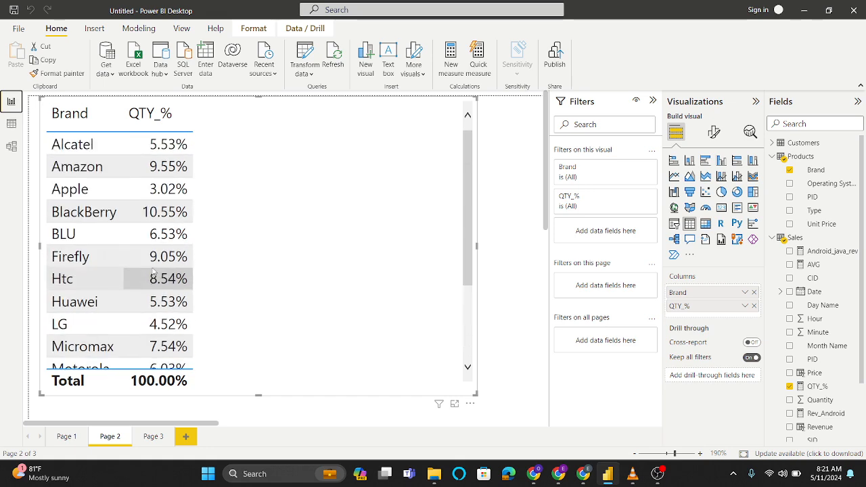
pyautogui.scroll(-3, 154, 271)
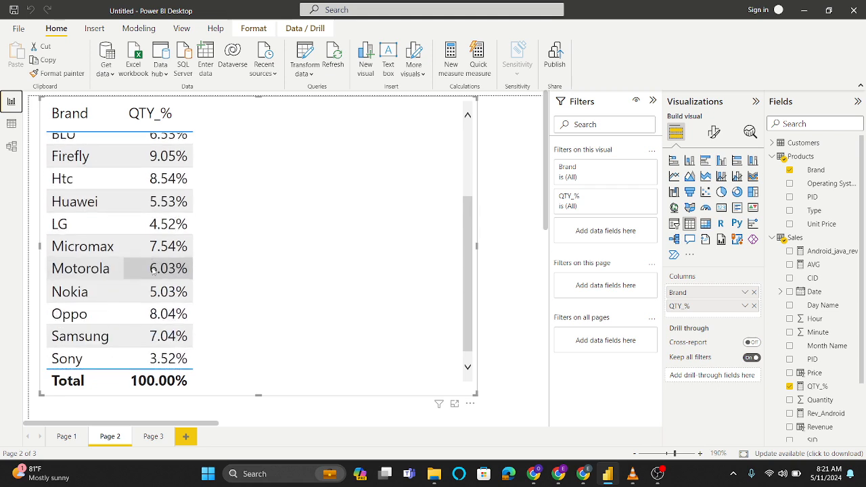
pyautogui.scroll(3, 154, 270)
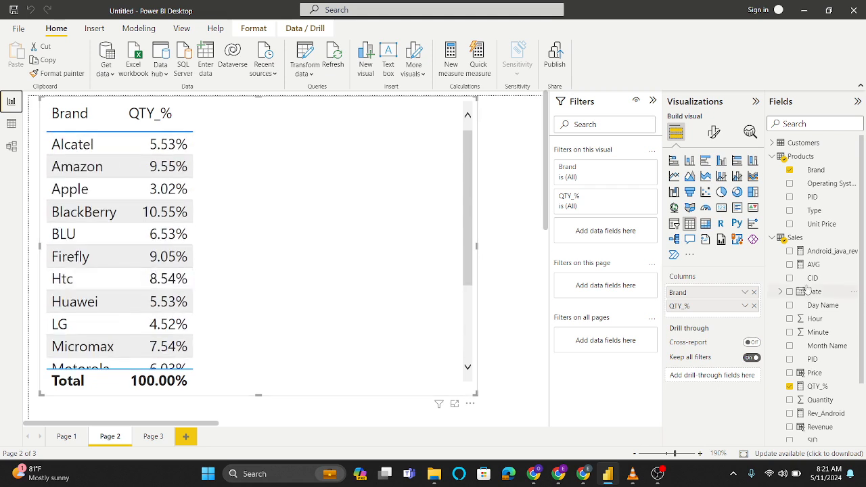
pyautogui.click(754, 292)
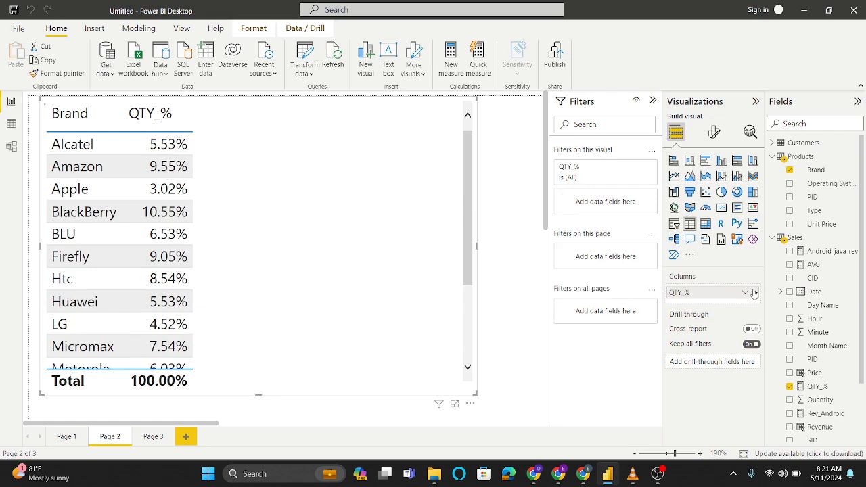
pyautogui.moveTo(816, 211); pyautogui.dragTo(719, 295)
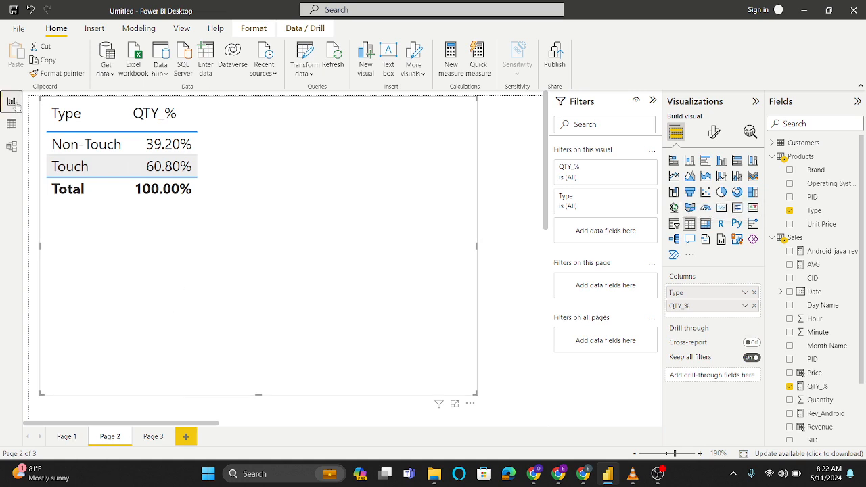
pyautogui.click(13, 126)
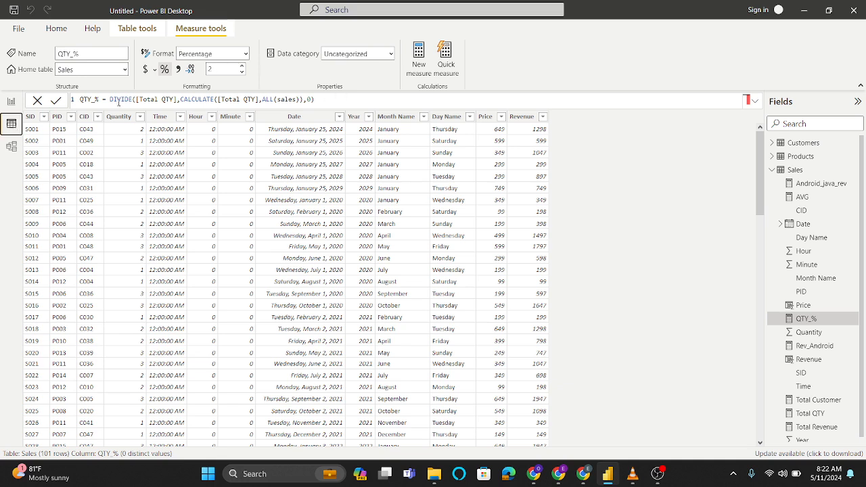
pyautogui.click(419, 58)
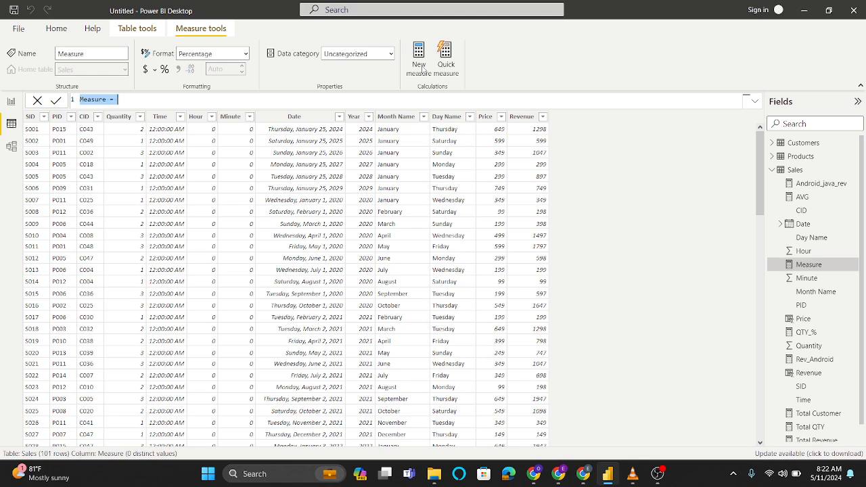
pyautogui.press('BackSpace')
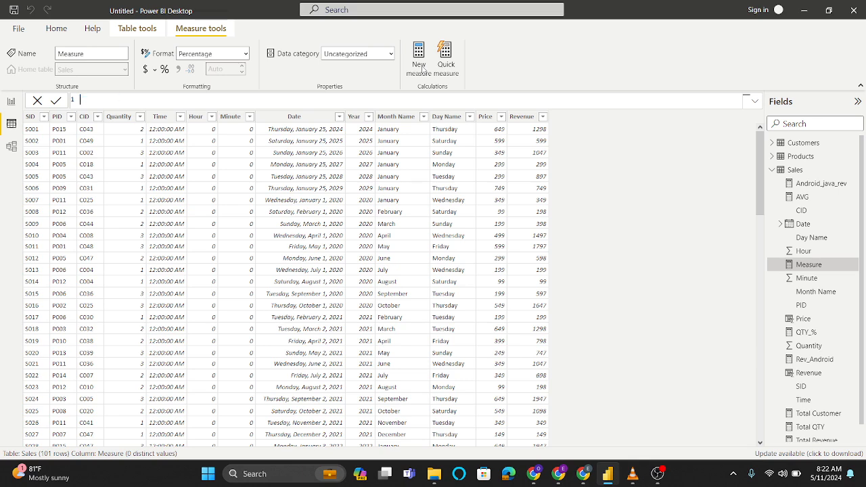
pyautogui.click(449, 262)
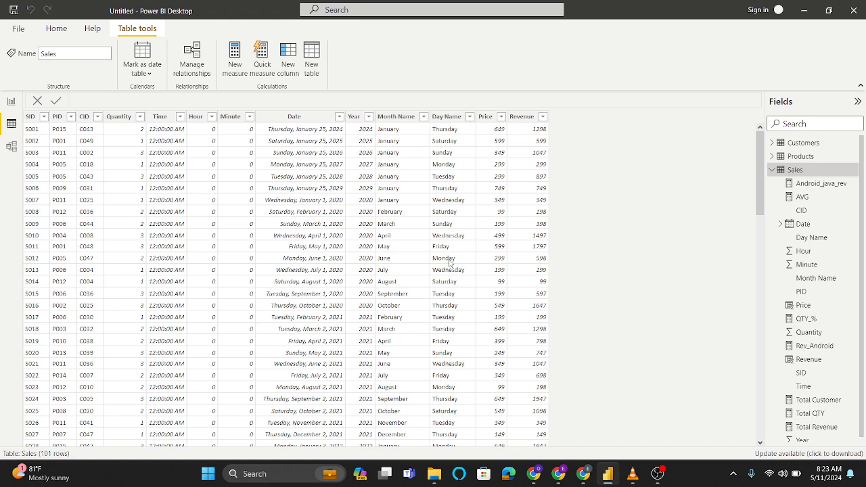
# Step: Delete the Type and QTY_% table visual from report Page 2 and zoom the canvas out to 98%
pyautogui.click(11, 102)
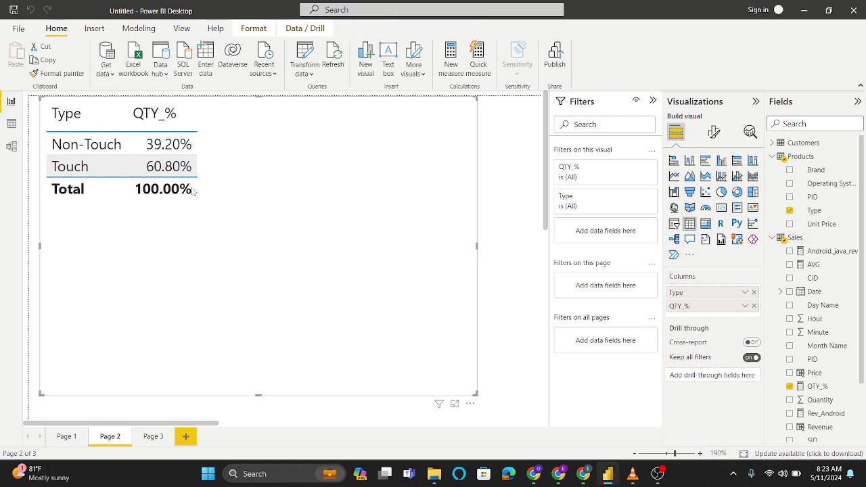
pyautogui.press('Delete')
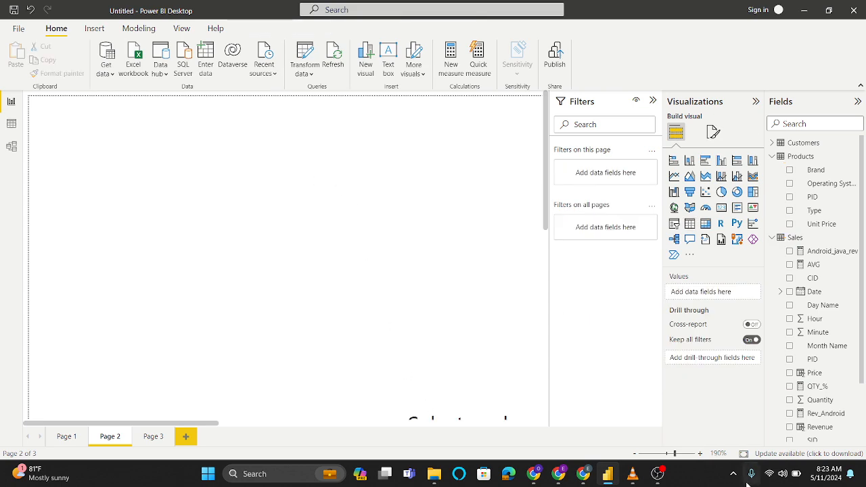
pyautogui.scroll(-2, 501, 363)
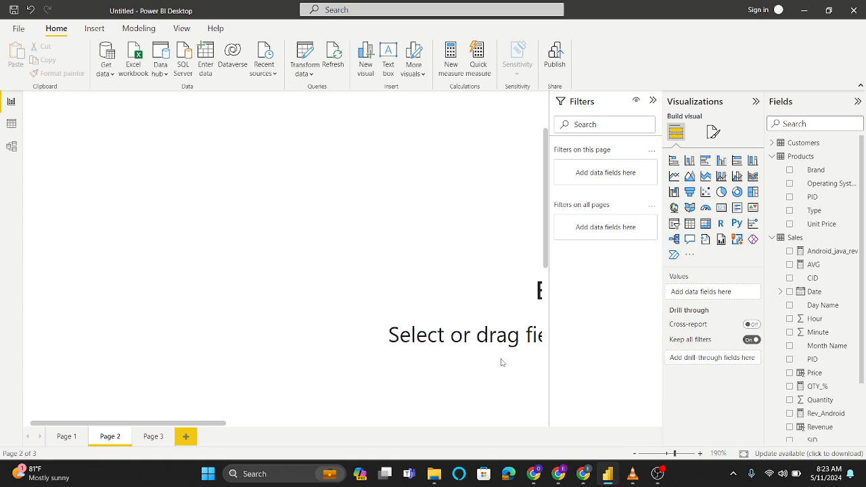
pyautogui.moveTo(674, 453); pyautogui.dragTo(667, 454)
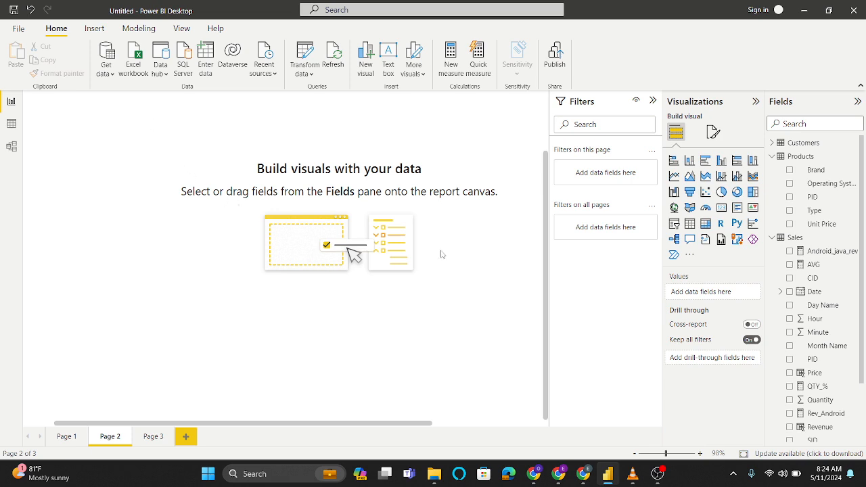
# Step: Add a card visual to Page 2, reduce its height, and populate it with the Total Customer measure
pyautogui.click(721, 210)
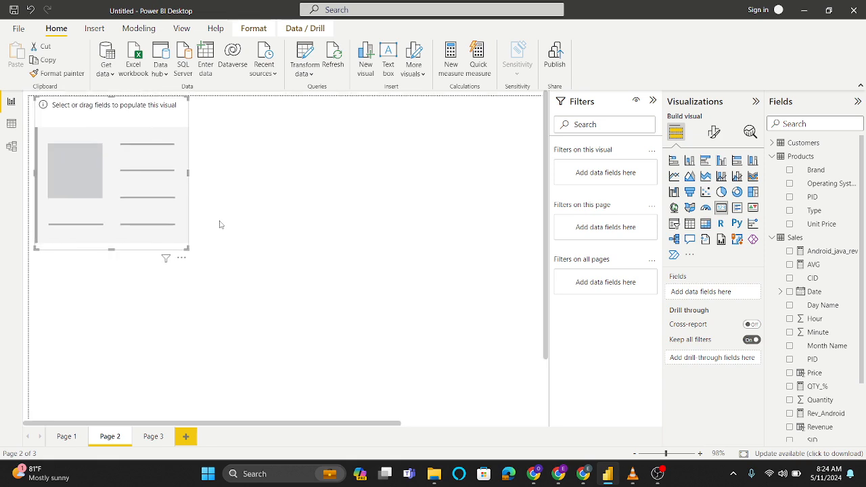
pyautogui.click(664, 454)
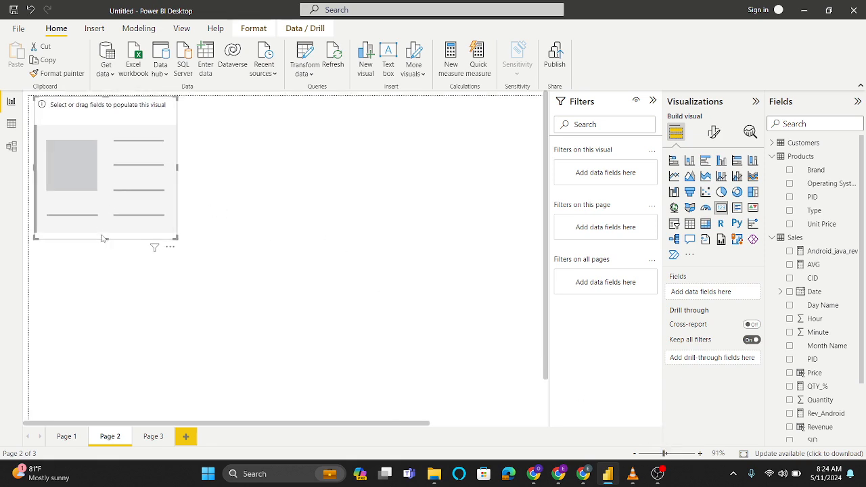
pyautogui.moveTo(104, 238); pyautogui.dragTo(107, 185)
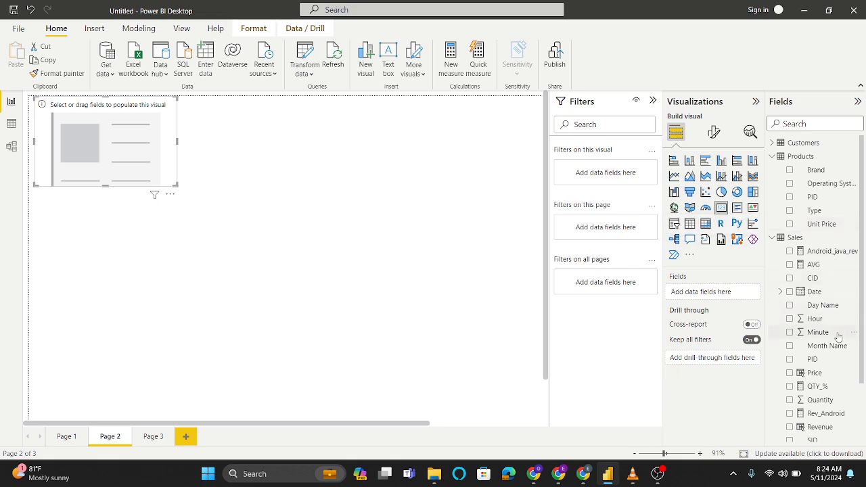
pyautogui.scroll(-2, 838, 337)
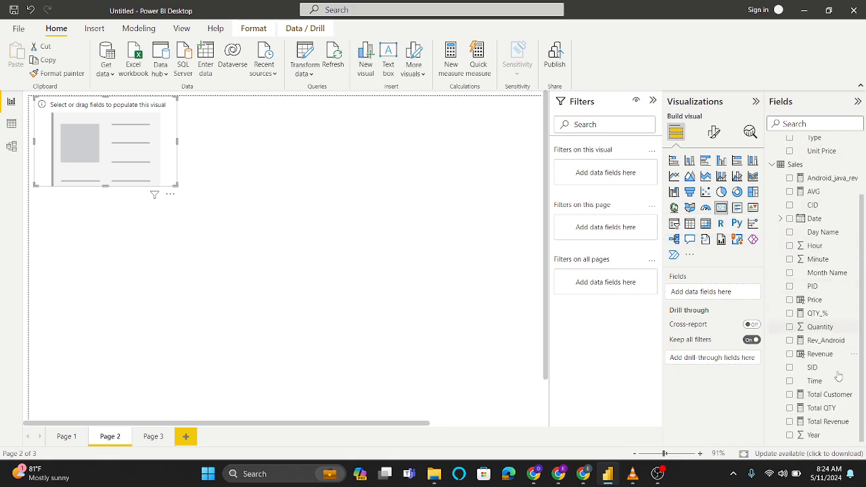
pyautogui.moveTo(835, 402); pyautogui.dragTo(733, 299)
# Step: Shift the Total Customer card to the right along the page's top edge and shrink its height and width
pyautogui.moveTo(167, 142); pyautogui.dragTo(210, 144)
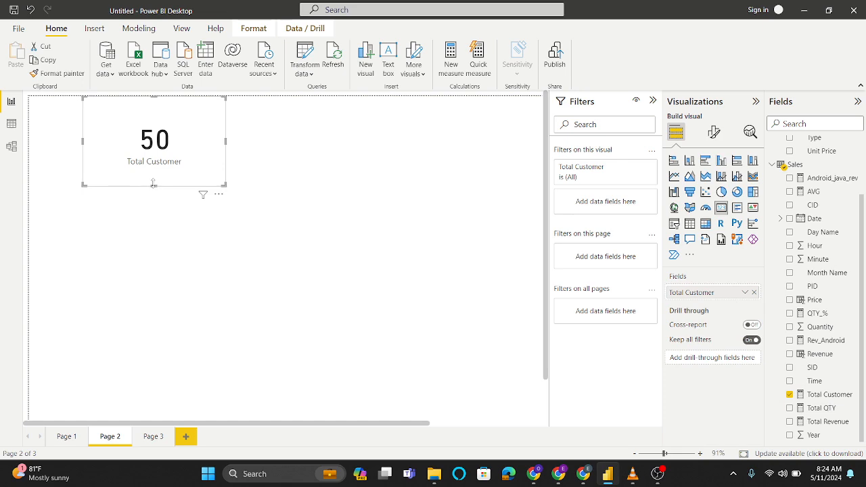
pyautogui.moveTo(155, 187); pyautogui.dragTo(155, 157)
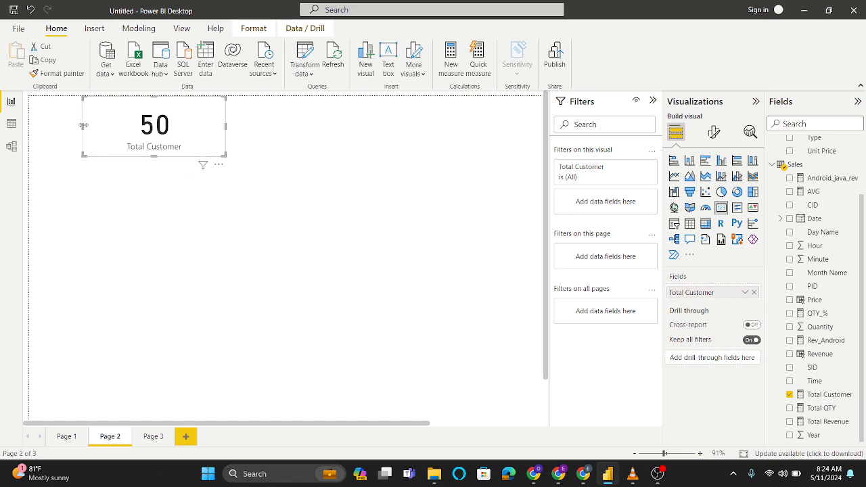
pyautogui.moveTo(82, 124); pyautogui.dragTo(103, 129)
pyautogui.click(259, 136)
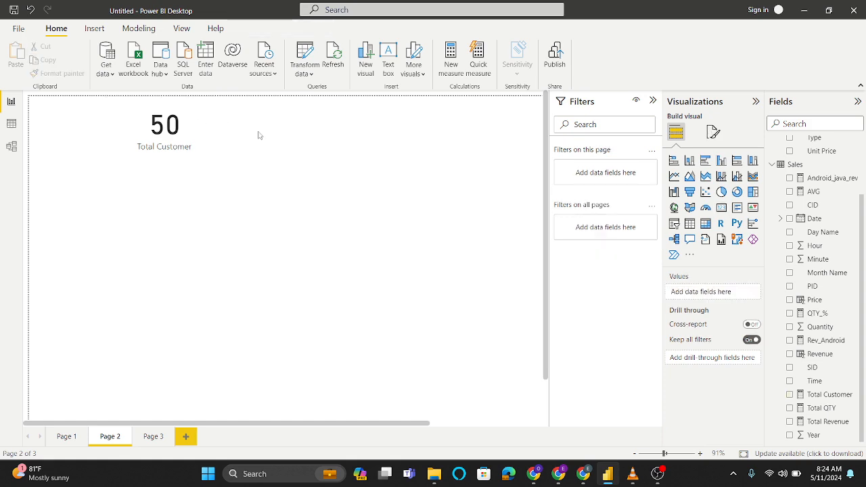
# Step: Add a second card beside Total Customer at matching height and populate it with the Total QTY measure
pyautogui.click(721, 207)
pyautogui.moveTo(182, 209); pyautogui.dragTo(305, 118)
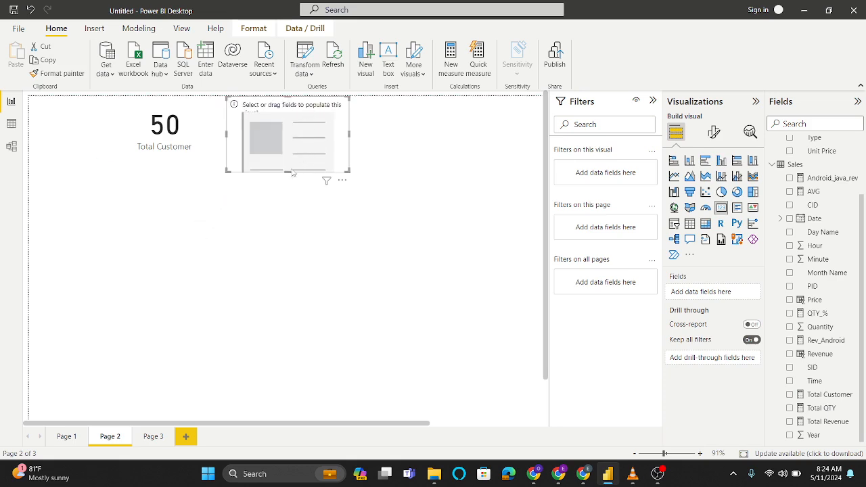
pyautogui.moveTo(287, 171); pyautogui.dragTo(288, 156)
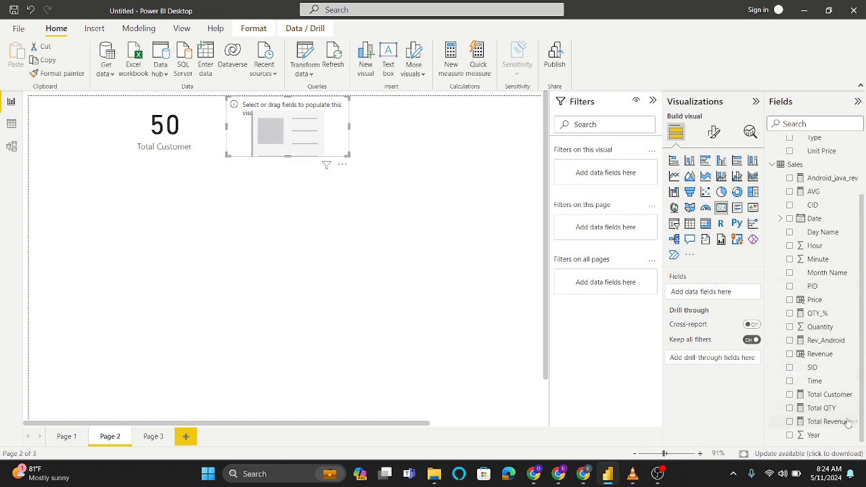
pyautogui.moveTo(833, 411); pyautogui.dragTo(725, 296)
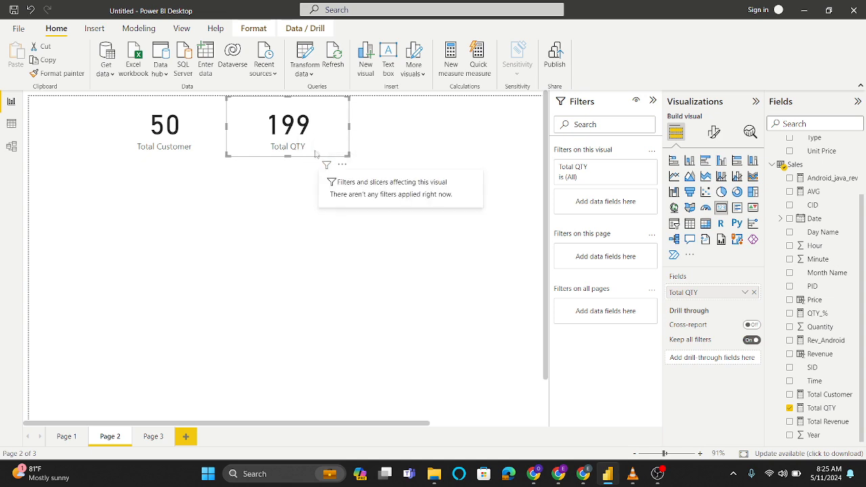
pyautogui.click(414, 140)
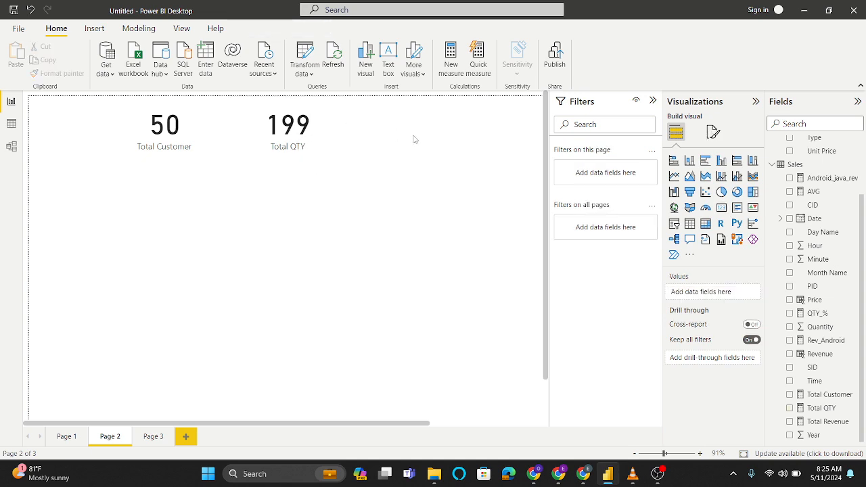
# Step: Duplicate the Total QTY card and place the copy to its right, level with the existing cards
pyautogui.click(313, 125)
pyautogui.hotkey('ctrl', 'c')
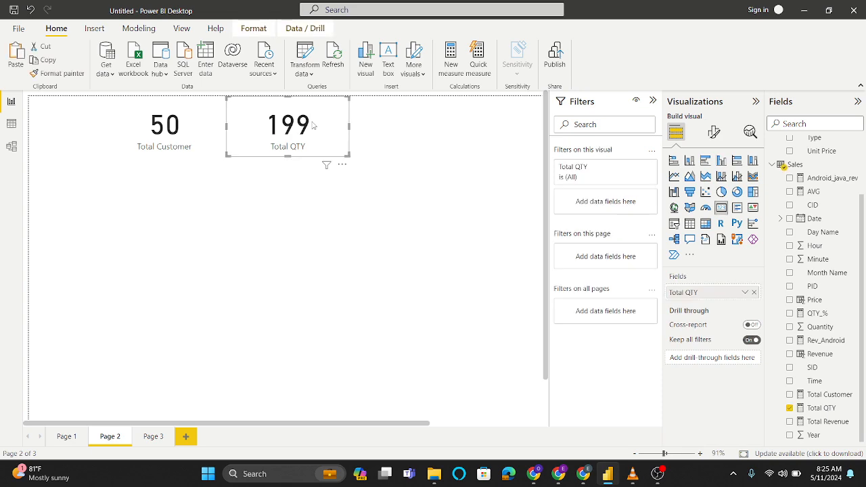
pyautogui.hotkey('ctrl', 'v')
pyautogui.moveTo(313, 126); pyautogui.dragTo(459, 123)
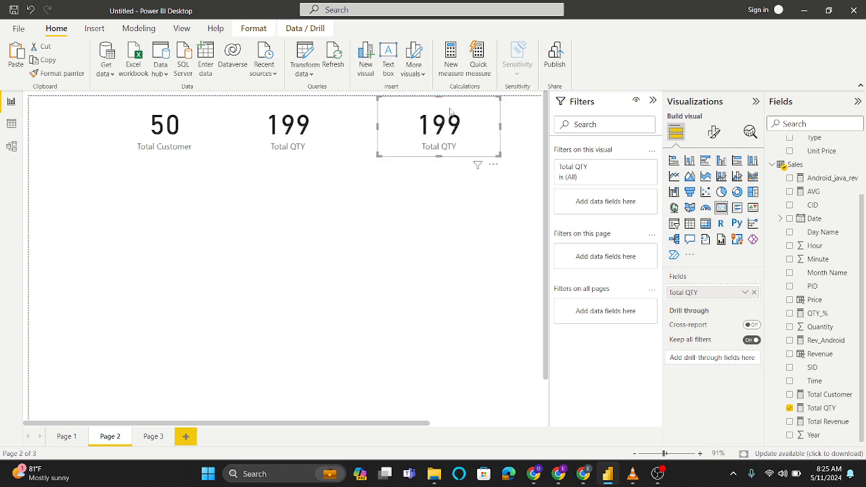
# Step: Replace the copied card's field with Total Revenue and shift the Total QTY and Total Customer cards slightly right toward it
pyautogui.click(753, 292)
pyautogui.moveTo(829, 421); pyautogui.dragTo(710, 292)
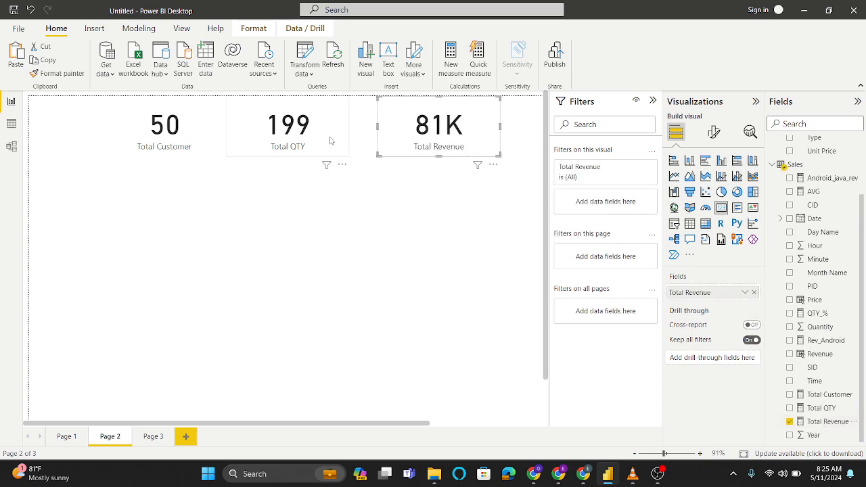
pyautogui.moveTo(308, 142); pyautogui.dragTo(319, 141)
pyautogui.moveTo(206, 136); pyautogui.dragTo(217, 136)
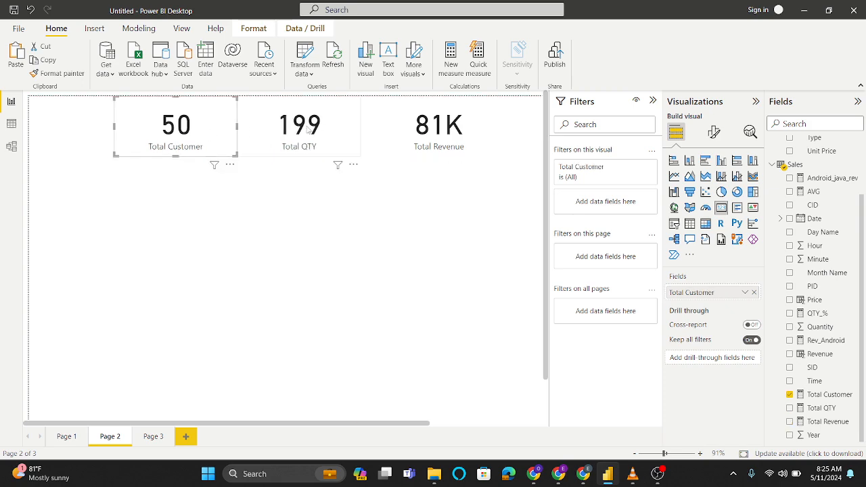
# Step: Set the display units of the Total Revenue card's callout value to None
pyautogui.click(403, 139)
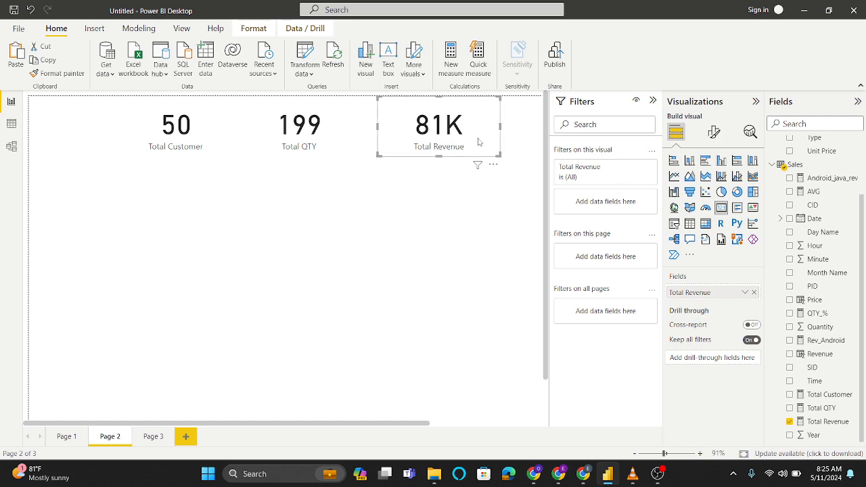
pyautogui.click(714, 132)
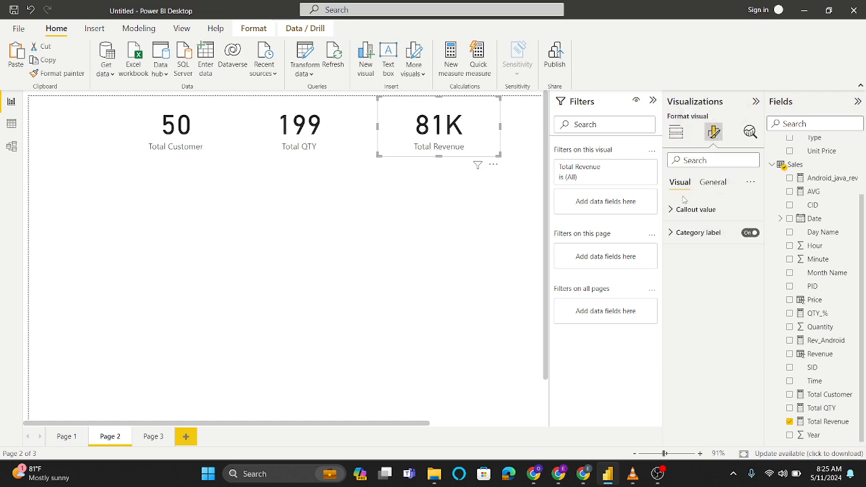
pyautogui.click(672, 210)
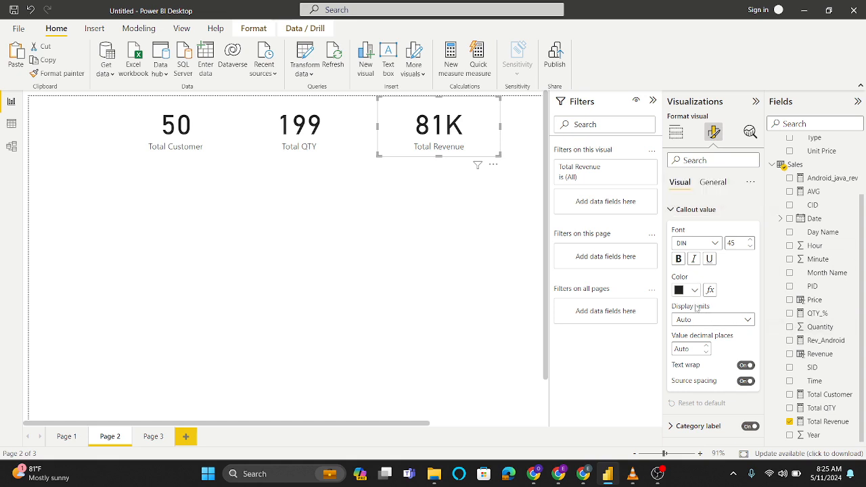
pyautogui.click(747, 320)
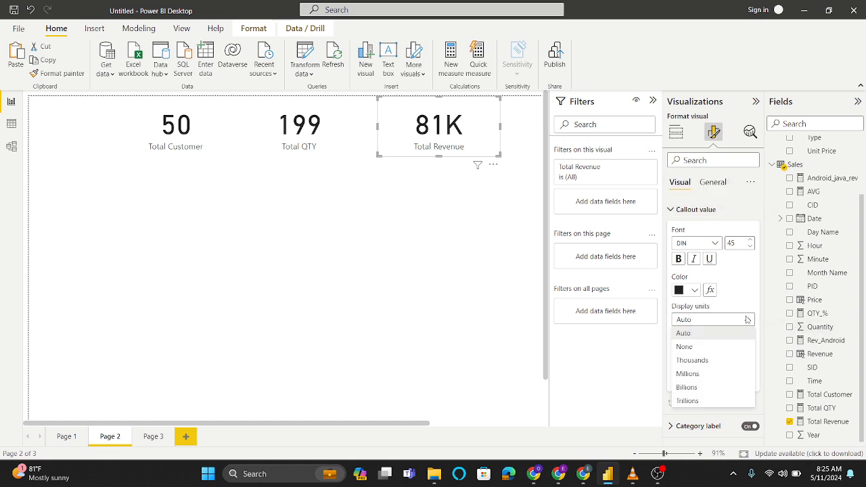
pyautogui.click(693, 349)
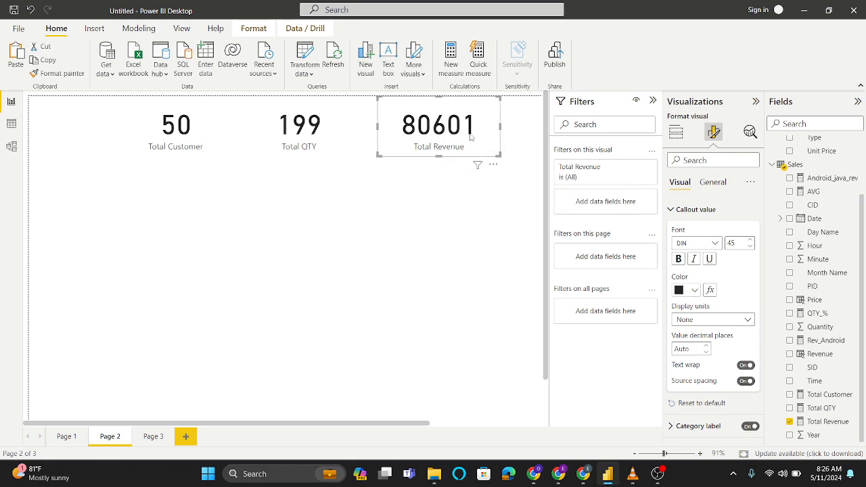
# Step: Format the Total Revenue measure with a thousands separator and as dollar currency
pyautogui.click(826, 423)
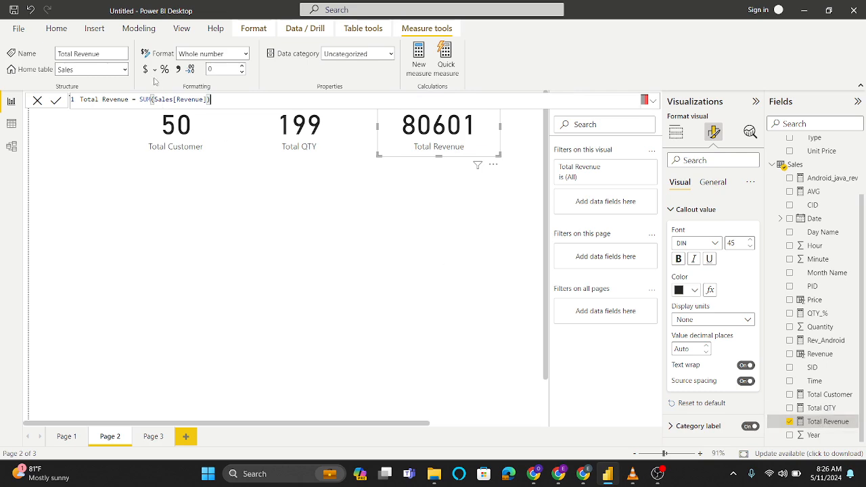
pyautogui.click(177, 70)
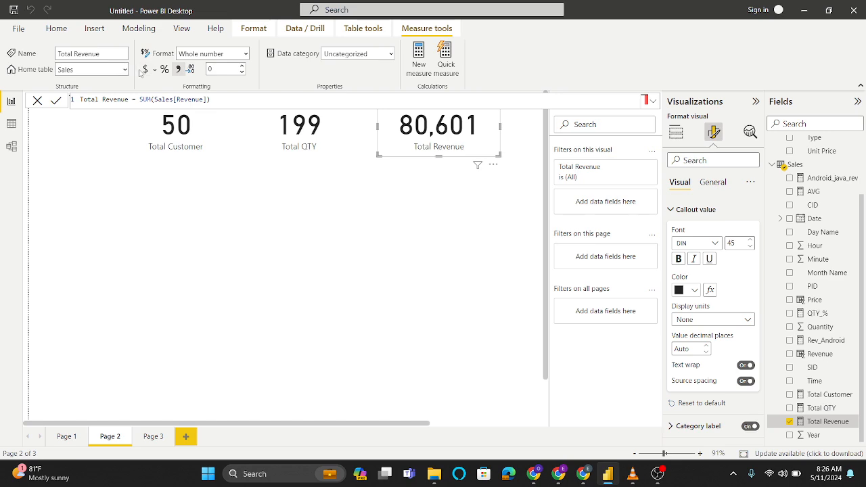
pyautogui.click(154, 69)
pyautogui.click(153, 71)
pyautogui.click(145, 69)
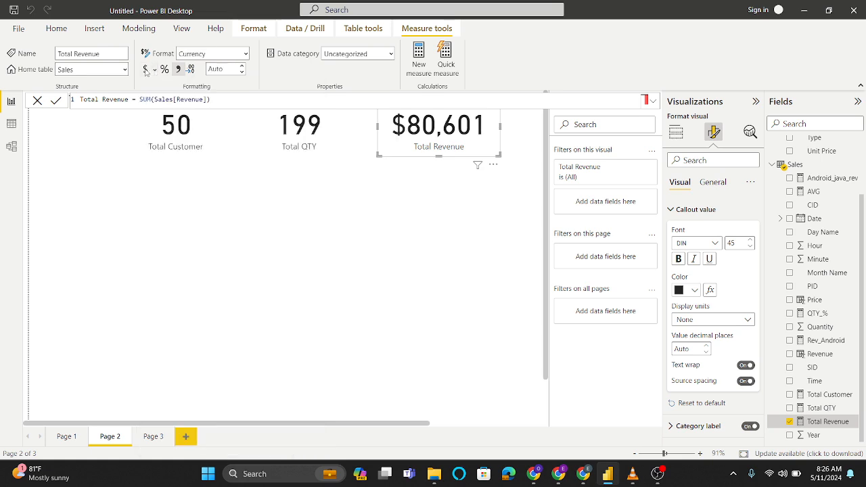
pyautogui.click(401, 209)
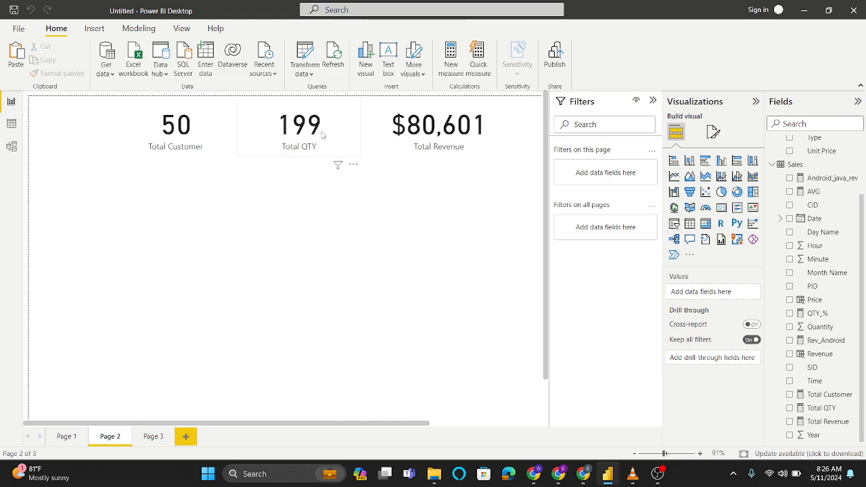
# Step: Move the Total QTY card right until it adjoins the Total Revenue card, and nudge the Total Customer card slightly right
pyautogui.moveTo(321, 133); pyautogui.dragTo(337, 133)
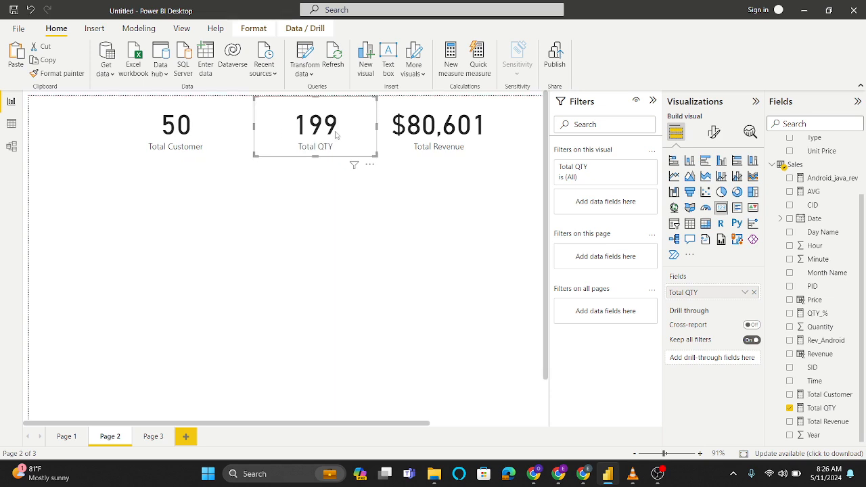
pyautogui.moveTo(214, 129)
pyautogui.mouseDown()
pyautogui.moveTo(226, 128)
pyautogui.moveTo(219, 131)
pyautogui.mouseUp()
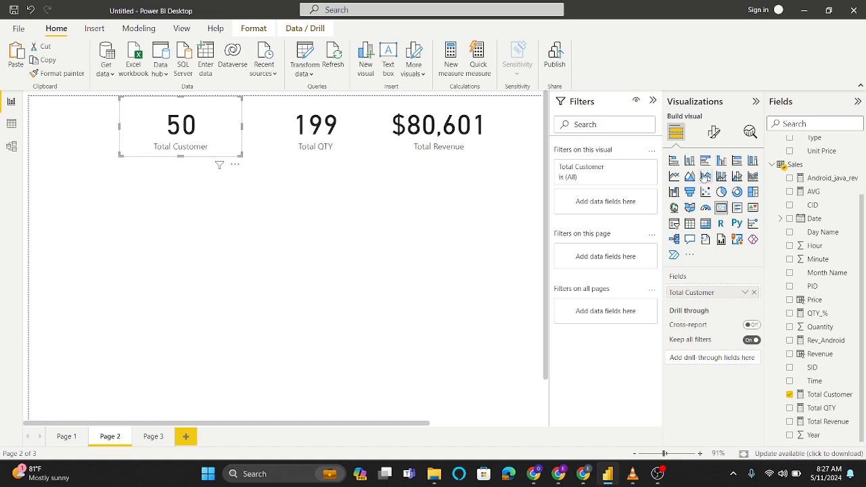
# Step: Try changing the Total Customer card into a clustered bar chart and undo the conversion
pyautogui.click(705, 162)
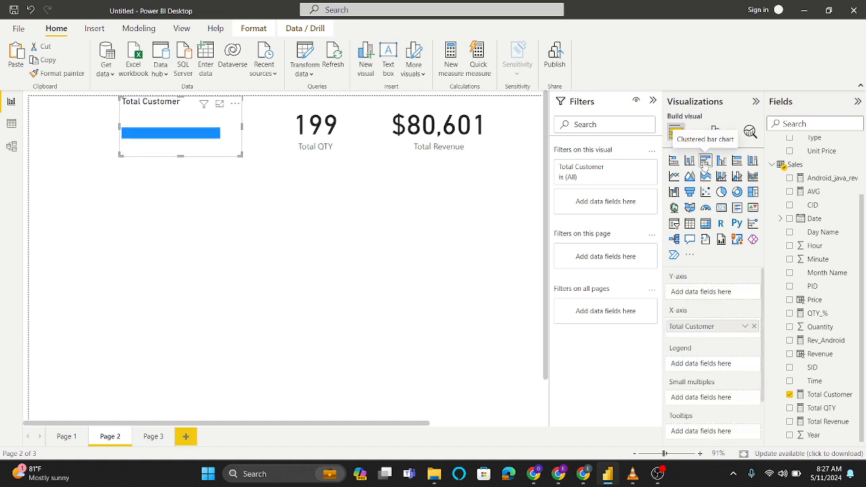
pyautogui.hotkey('ctrl', 'z')
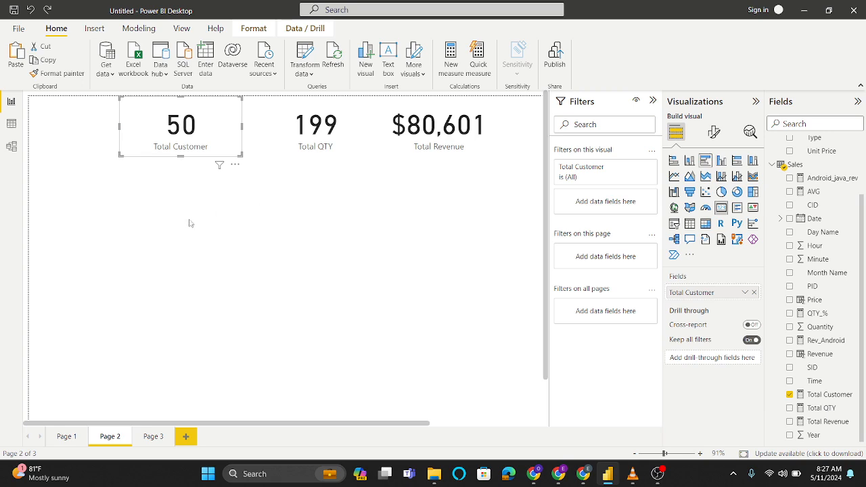
# Step: Add a new clustered bar chart directly beneath the Total Customer card and slightly reduce its height
pyautogui.click(169, 234)
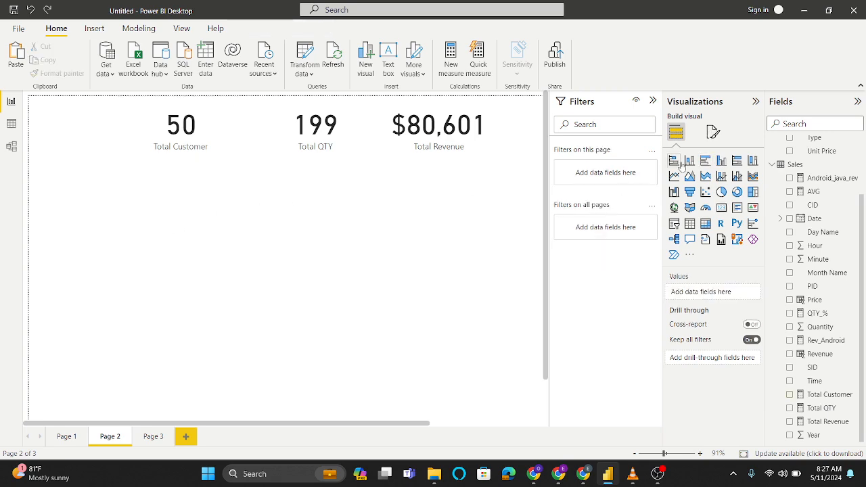
pyautogui.click(706, 162)
pyautogui.moveTo(199, 248); pyautogui.dragTo(202, 192)
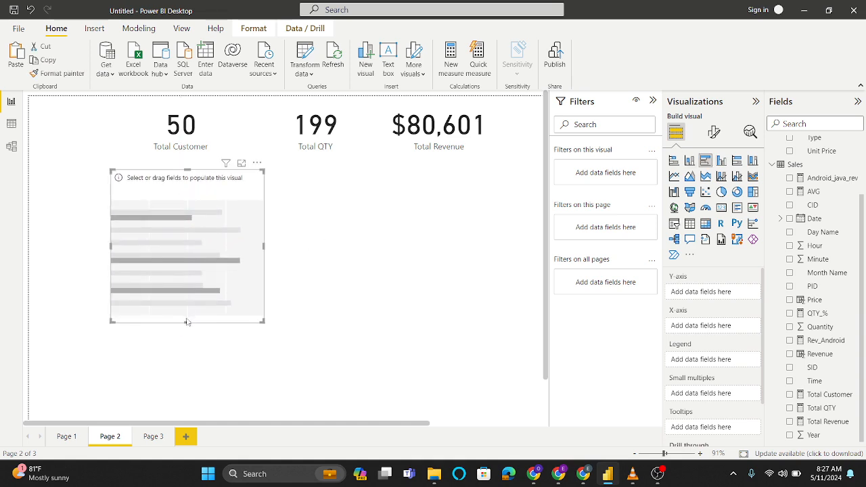
pyautogui.moveTo(187, 319); pyautogui.dragTo(187, 308)
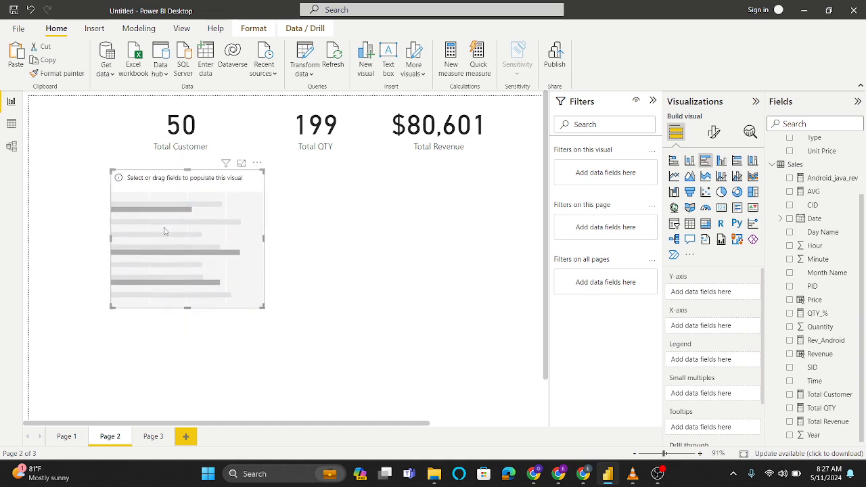
# Step: Populate the clustered bar chart with Brand from Products on the Y-axis and Total Revenue on the X-axis
pyautogui.moveTo(636, 475)
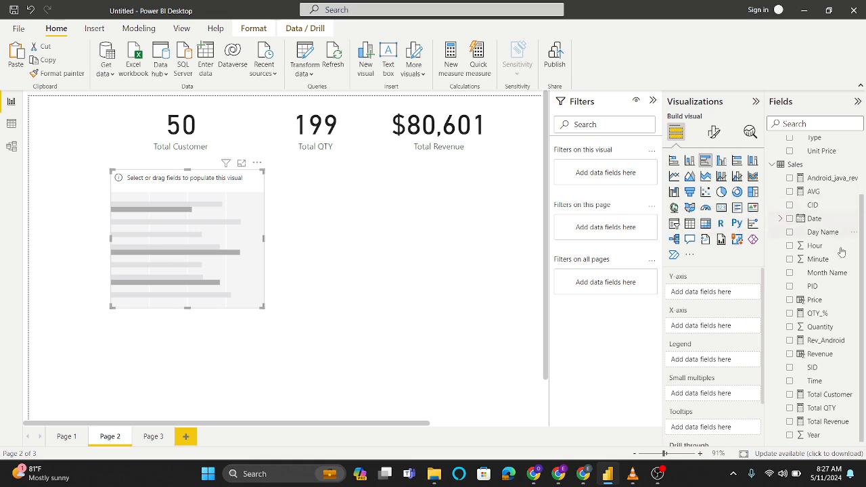
pyautogui.scroll(3, 820, 233)
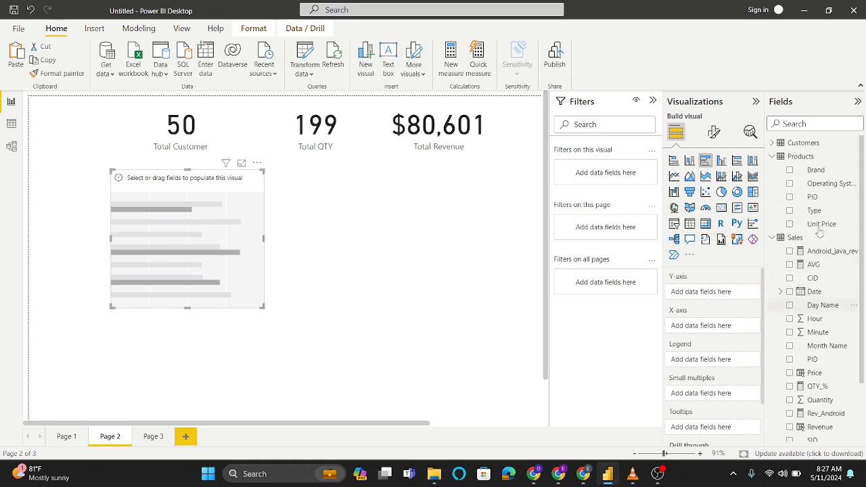
pyautogui.moveTo(819, 171); pyautogui.dragTo(732, 295)
pyautogui.scroll(-2, 815, 328)
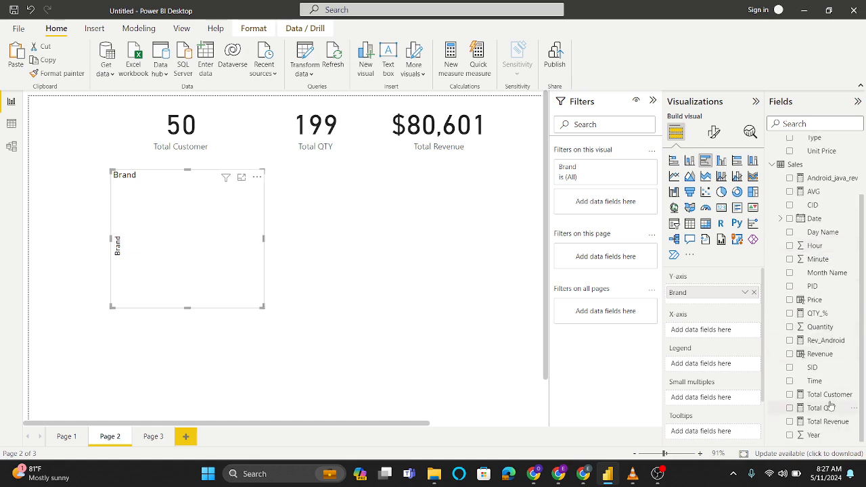
pyautogui.moveTo(830, 422); pyautogui.dragTo(730, 332)
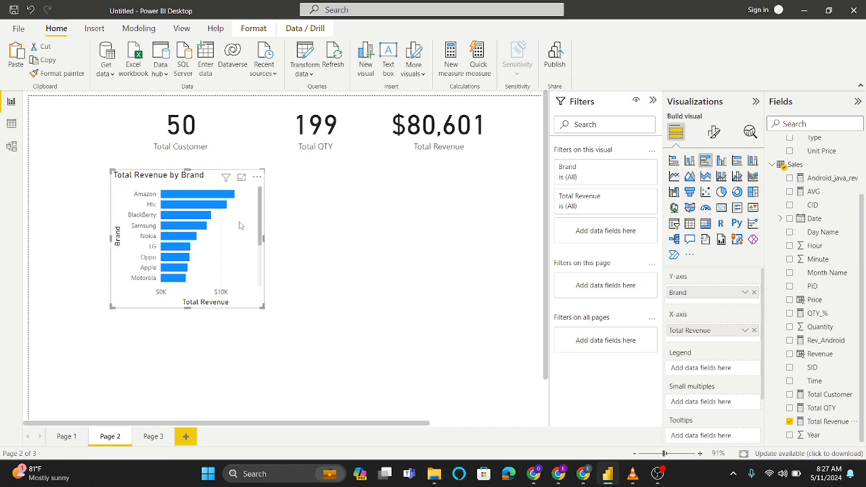
pyautogui.click(311, 213)
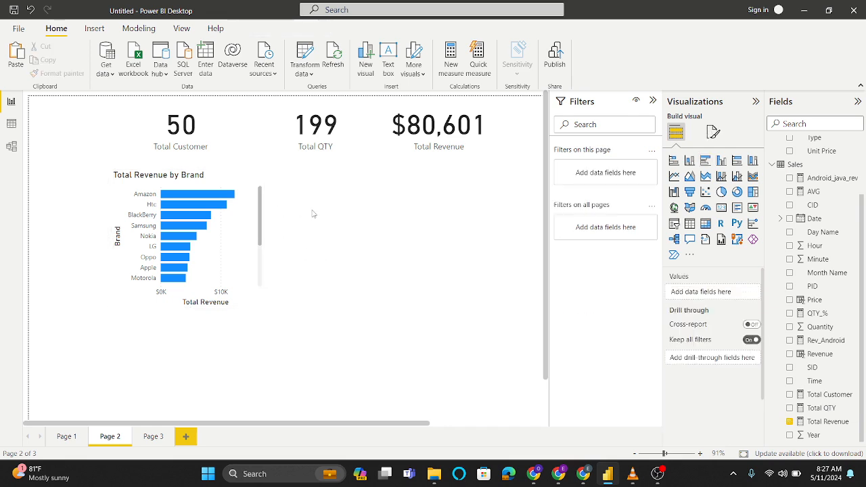
# Step: Turn on data labels for the Total Revenue by Brand bar chart
pyautogui.click(226, 226)
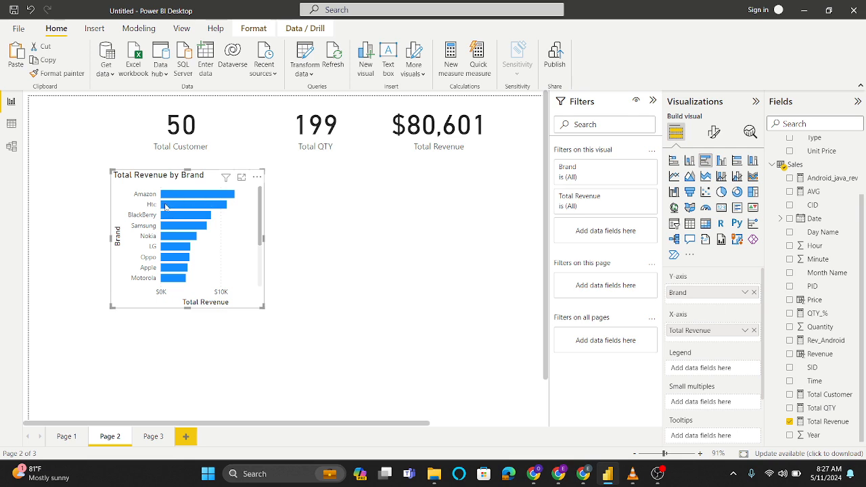
pyautogui.moveTo(166, 207)
pyautogui.moveTo(214, 197)
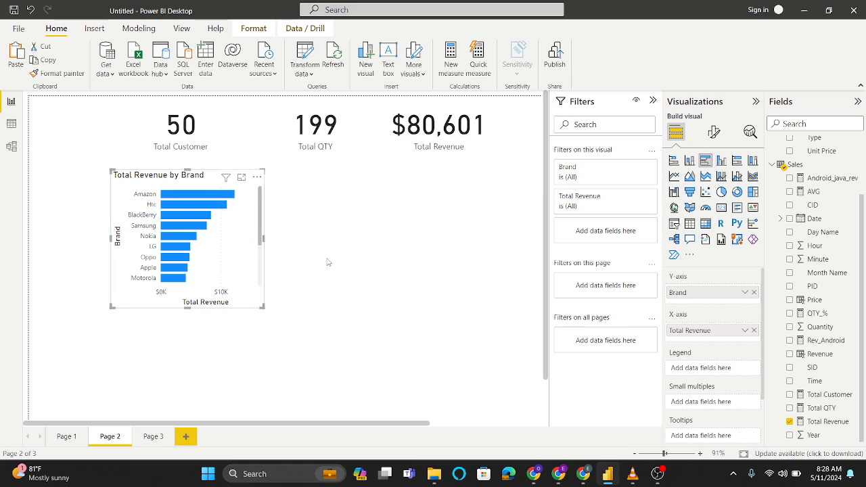
pyautogui.click(326, 207)
pyautogui.click(246, 247)
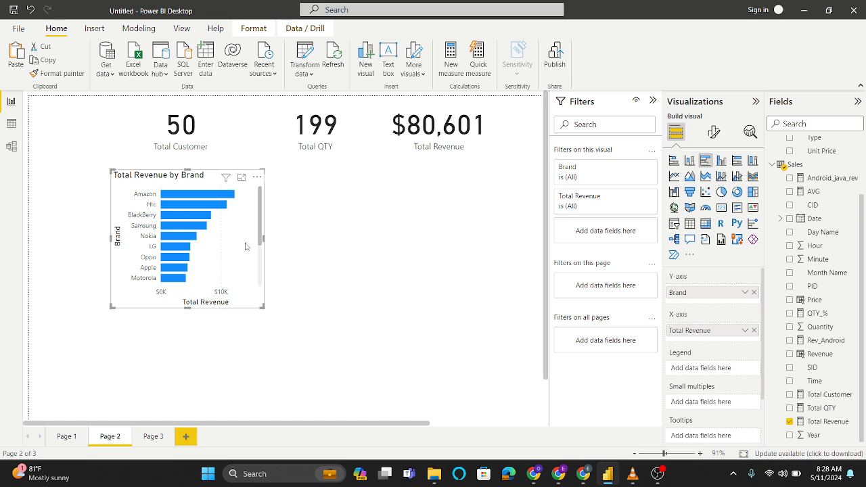
pyautogui.click(712, 134)
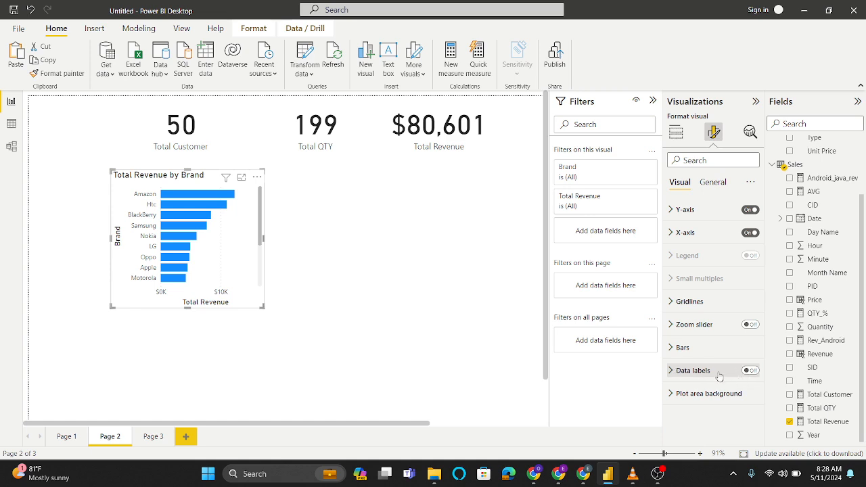
pyautogui.click(750, 371)
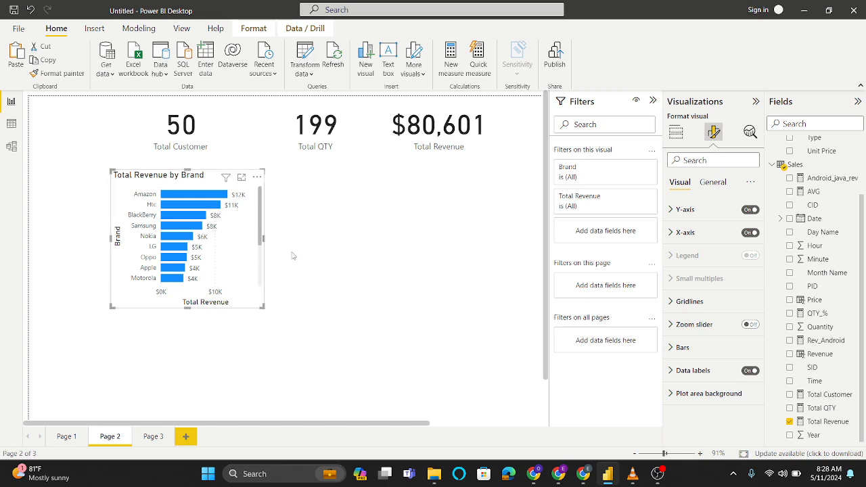
pyautogui.click(323, 273)
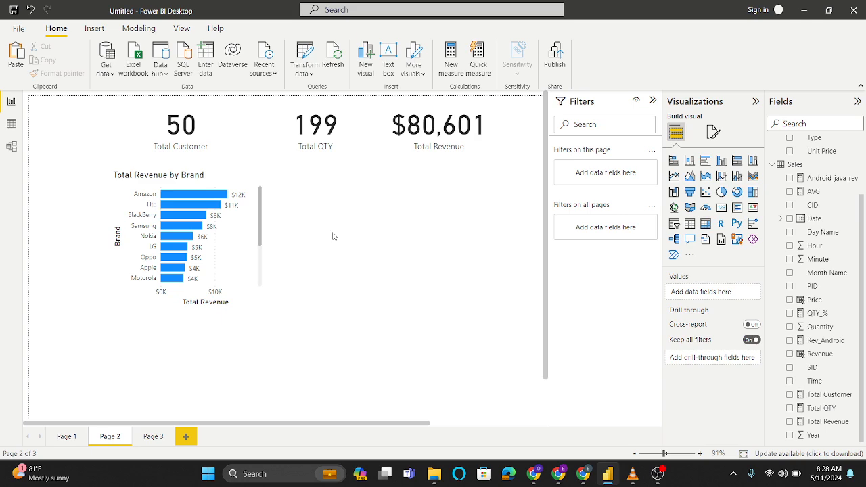
# Step: Add a second clustered bar chart to the right of the Total Revenue by Brand chart and reduce its height
pyautogui.scroll(2, 818, 177)
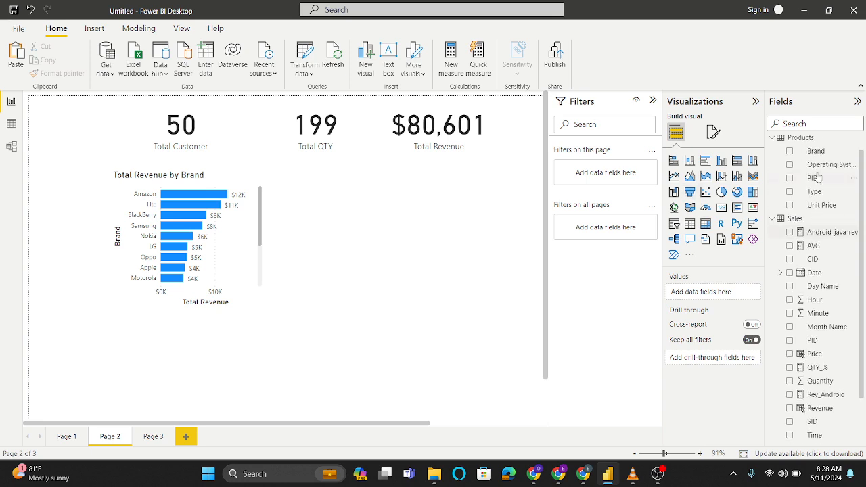
pyautogui.click(705, 161)
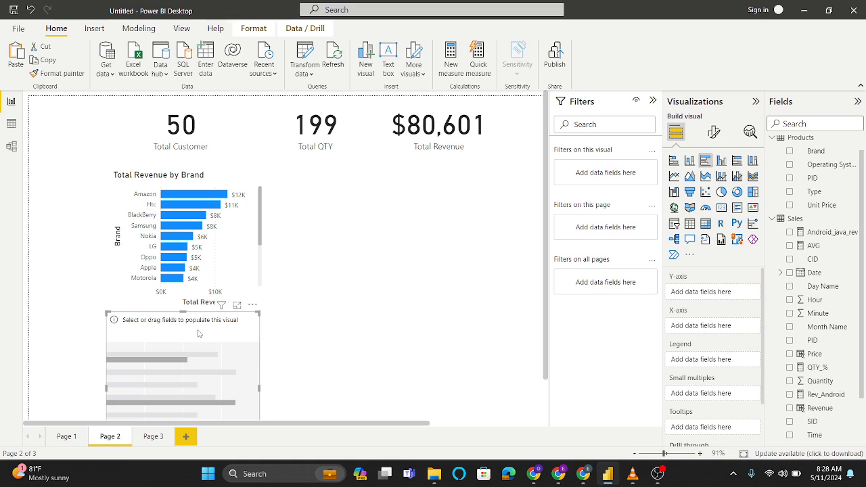
pyautogui.moveTo(198, 333); pyautogui.dragTo(390, 189)
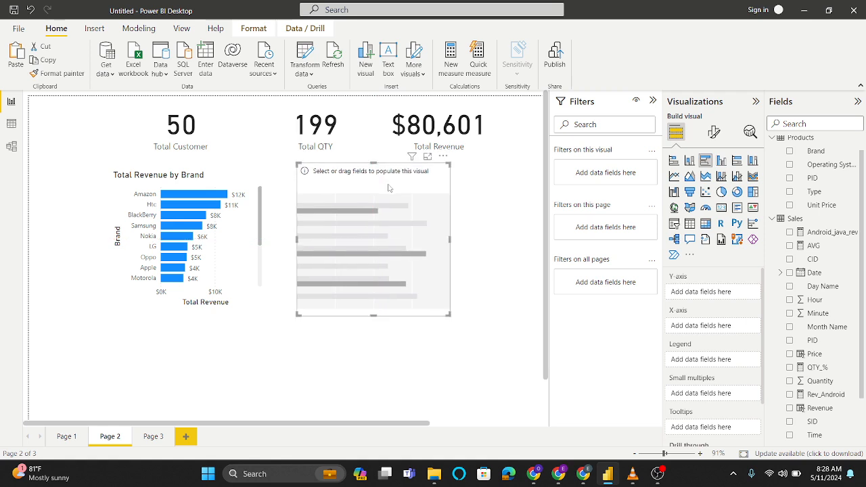
pyautogui.moveTo(375, 316); pyautogui.dragTo(374, 292)
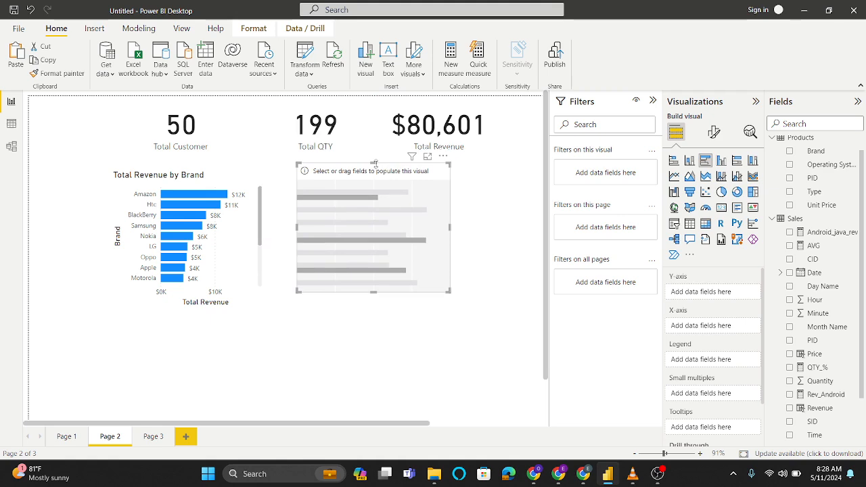
# Step: Align the second bar chart's upper edge with the Total Revenue by Brand chart, and assign PID to its Y-axis and Revenue to its X-axis
pyautogui.moveTo(376, 171); pyautogui.dragTo(376, 177)
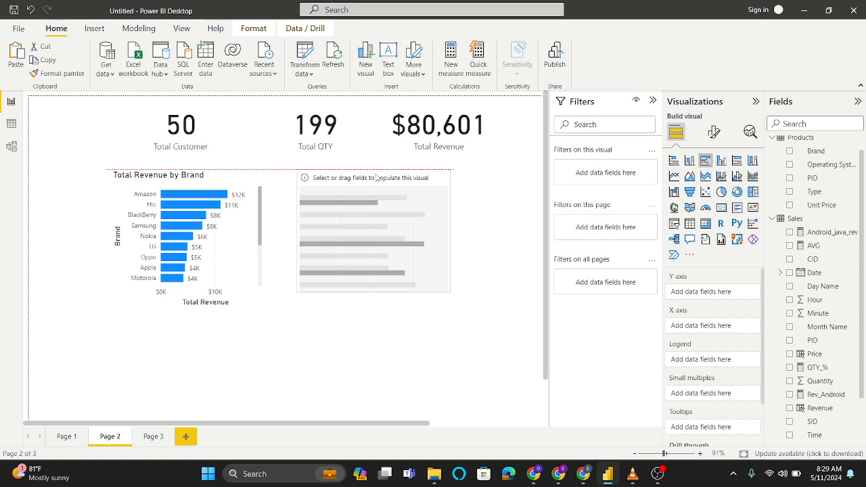
pyautogui.moveTo(376, 177); pyautogui.dragTo(374, 173)
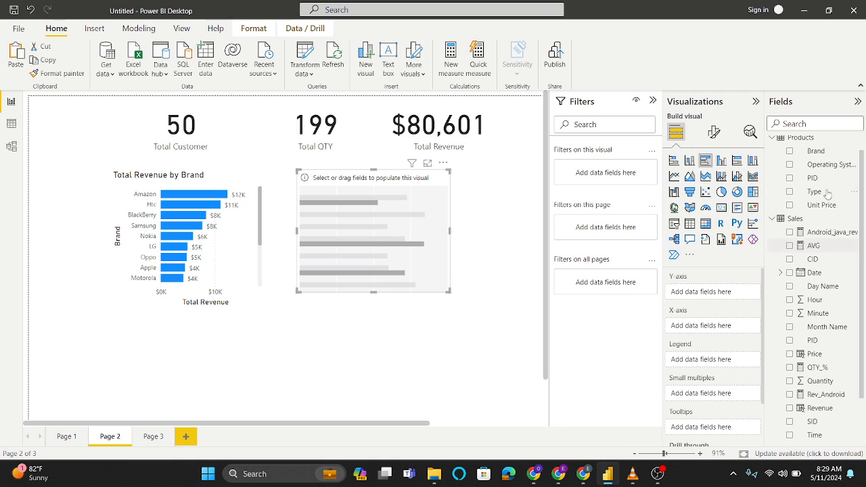
pyautogui.moveTo(813, 192); pyautogui.dragTo(724, 292)
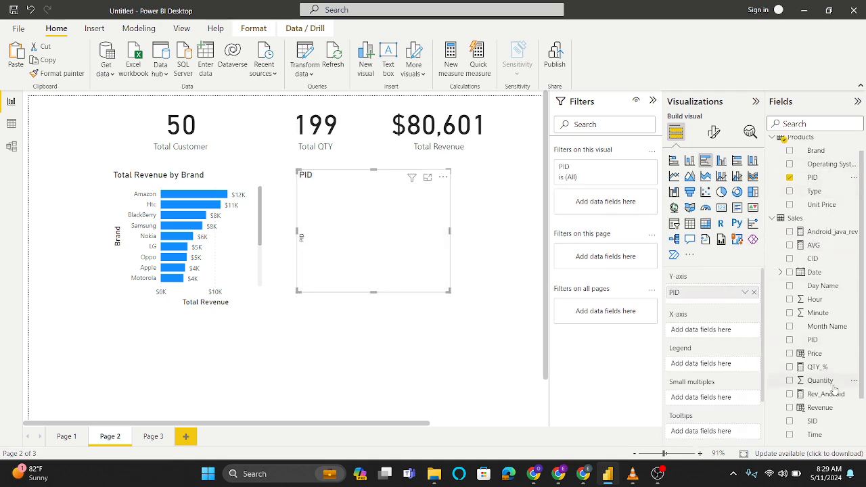
pyautogui.scroll(-2, 836, 391)
pyautogui.moveTo(820, 354); pyautogui.dragTo(720, 335)
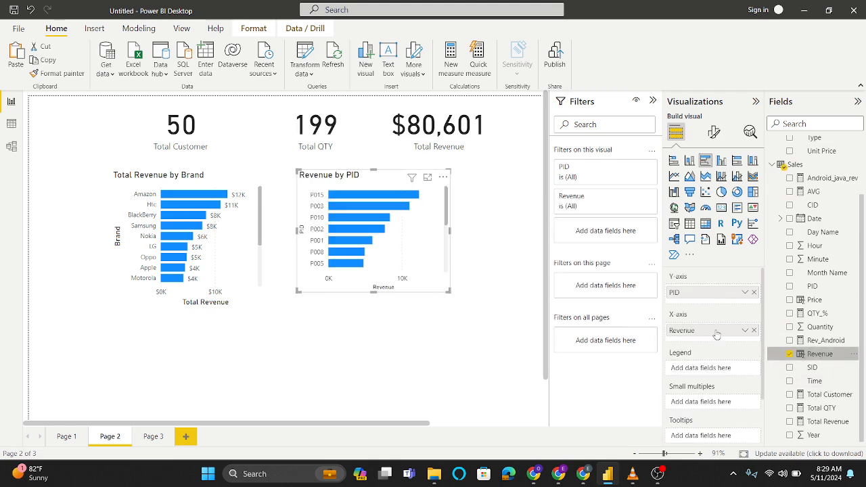
# Step: Replace PID with Operating System from Products on the second bar chart's Y-axis, and extend the chart slightly downward
pyautogui.click(753, 293)
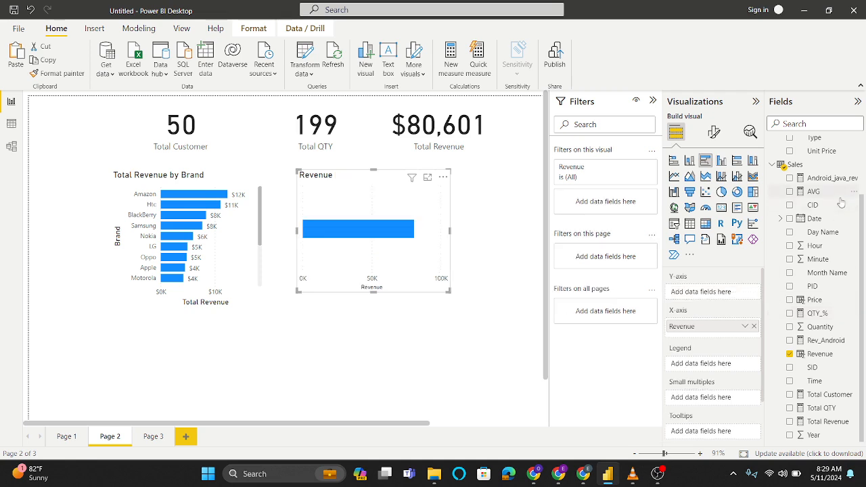
pyautogui.scroll(2, 841, 203)
pyautogui.moveTo(834, 154); pyautogui.dragTo(730, 295)
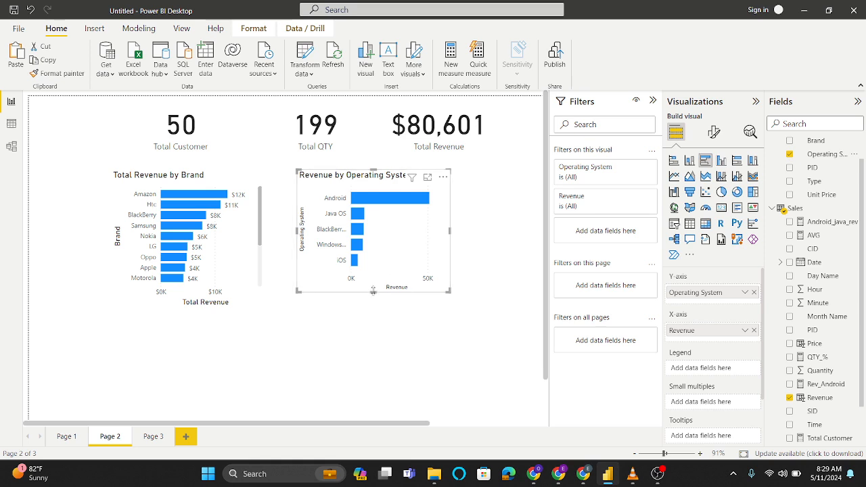
pyautogui.moveTo(373, 291); pyautogui.dragTo(373, 299)
pyautogui.click(477, 256)
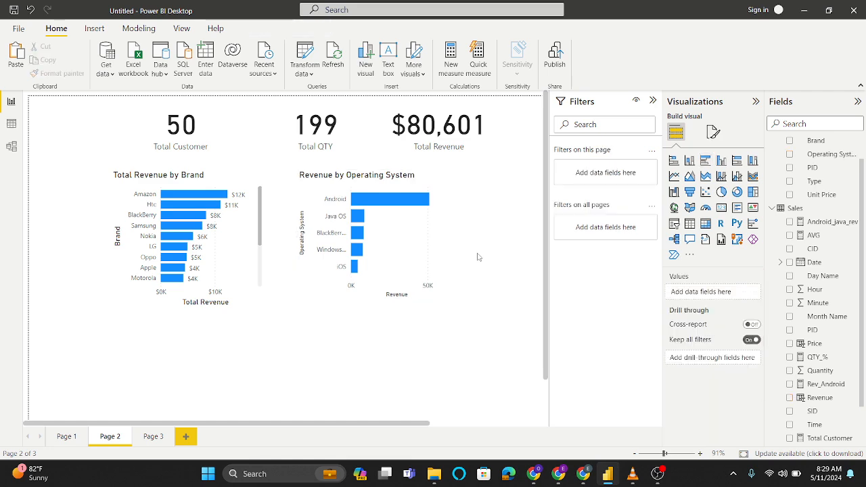
# Step: Turn on data labels for the Revenue by Operating System bar chart
pyautogui.click(393, 242)
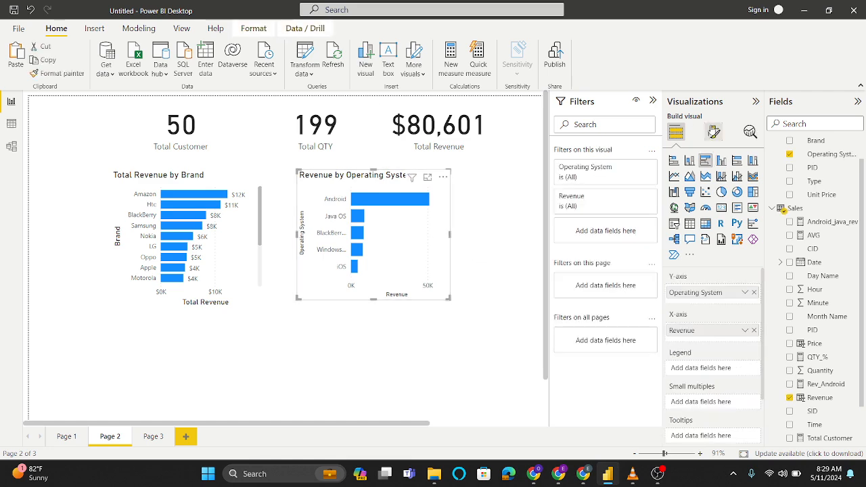
pyautogui.click(714, 132)
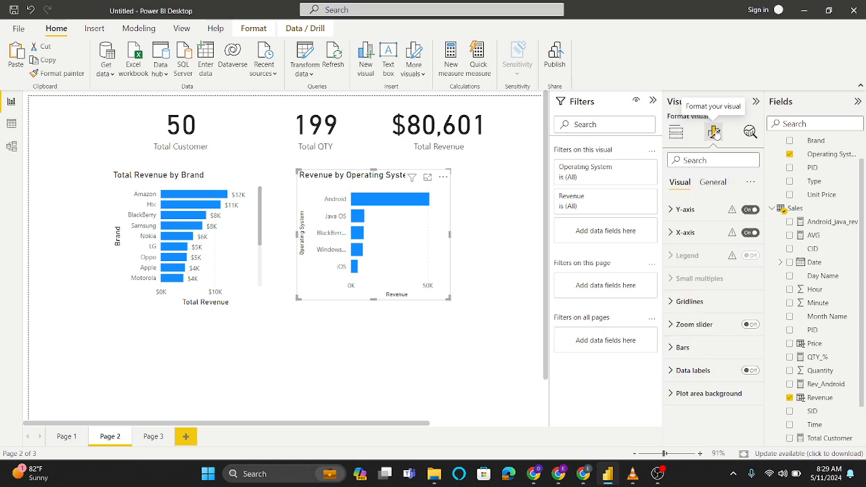
pyautogui.click(749, 371)
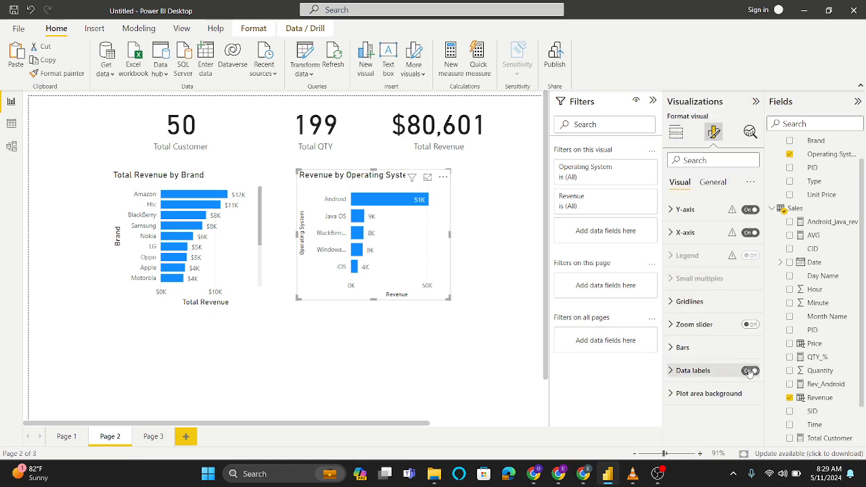
pyautogui.click(504, 241)
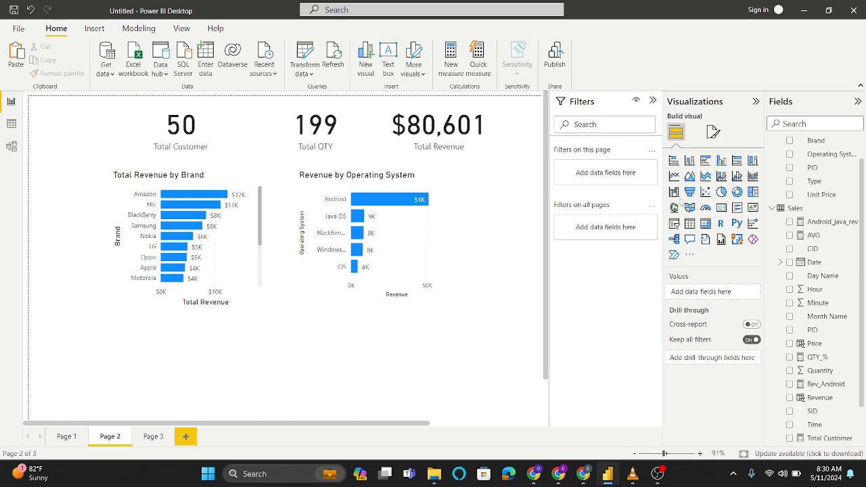
# Step: Add a line chart, reduce its height, widen it slightly, and place it directly beneath the Total Revenue by Brand chart
pyautogui.click(674, 177)
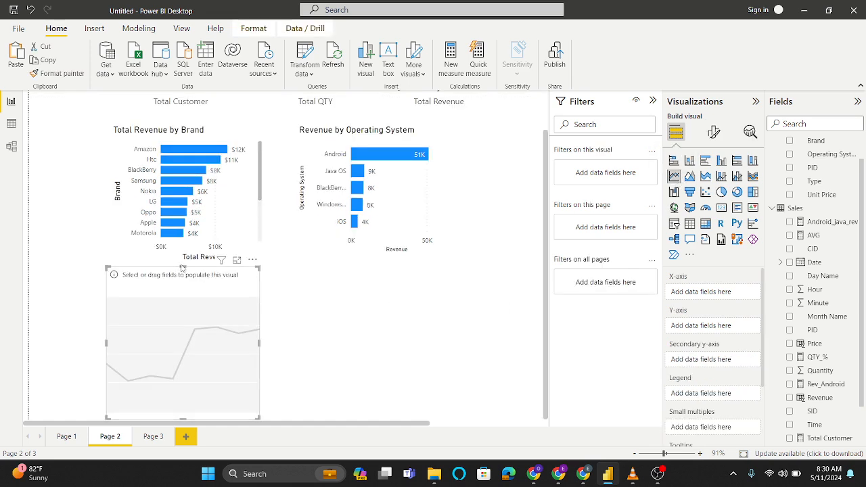
pyautogui.moveTo(182, 266); pyautogui.dragTo(183, 288)
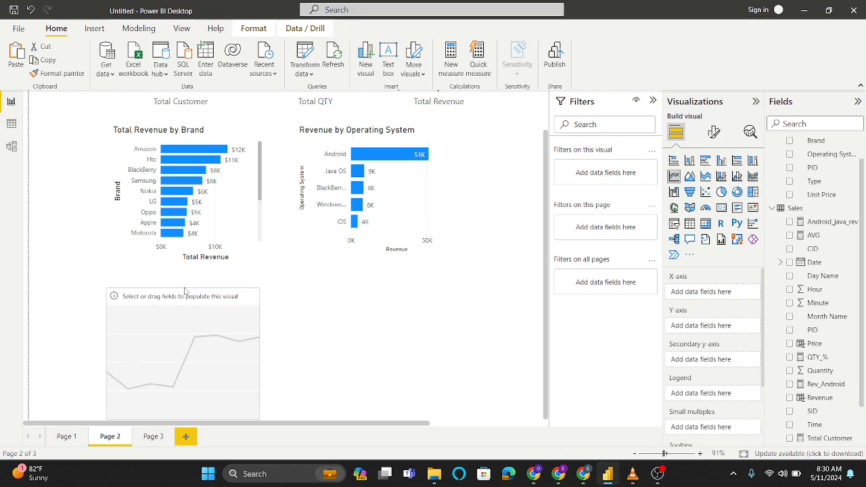
pyautogui.moveTo(259, 352); pyautogui.dragTo(284, 352)
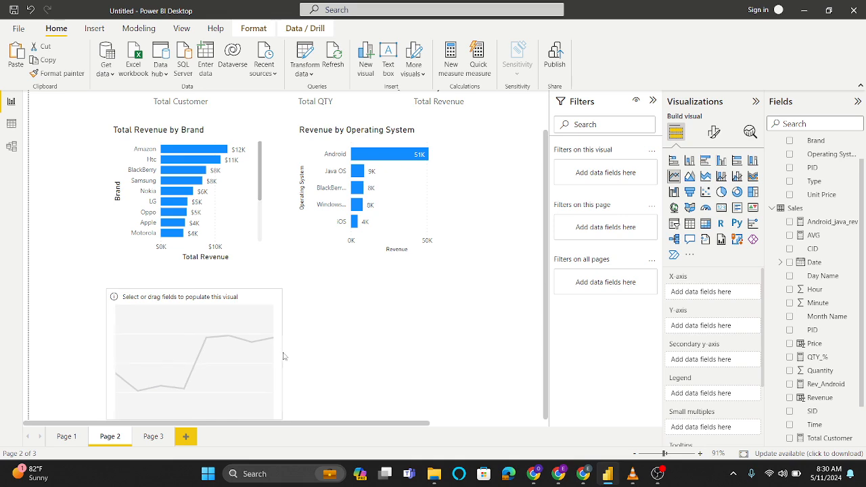
pyautogui.scroll(1, 367, 290)
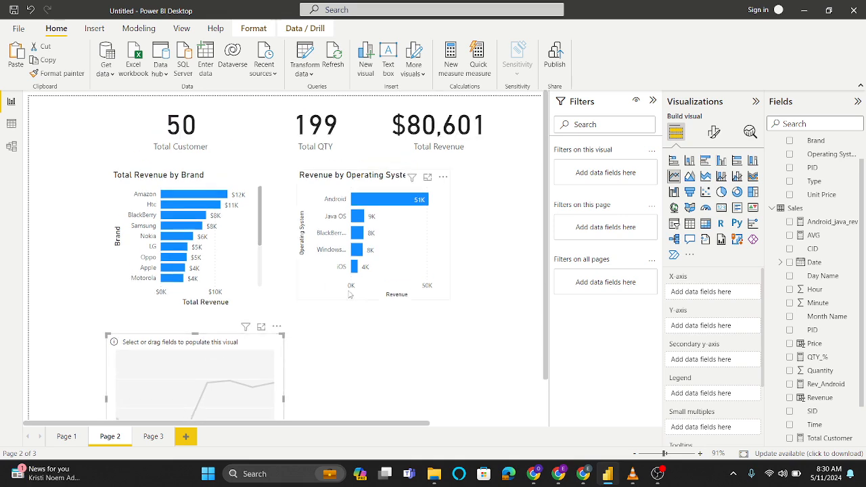
pyautogui.scroll(-1, 245, 318)
pyautogui.scroll(1, 241, 339)
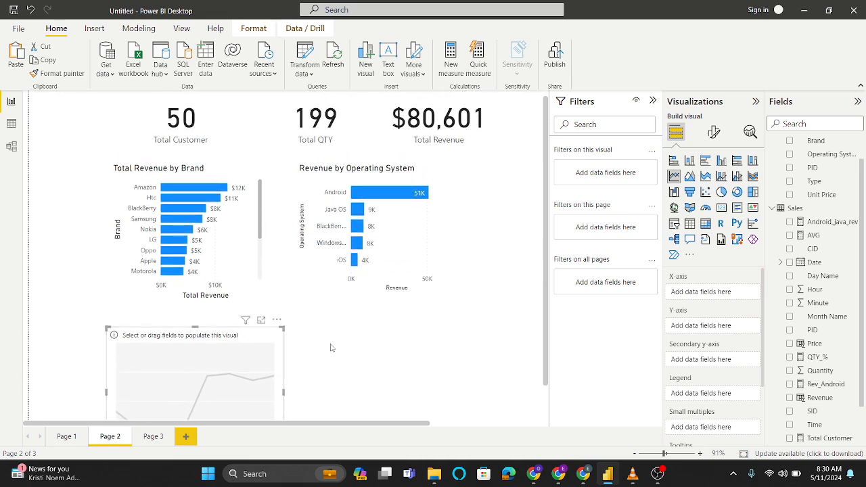
pyautogui.moveTo(205, 339); pyautogui.dragTo(207, 315)
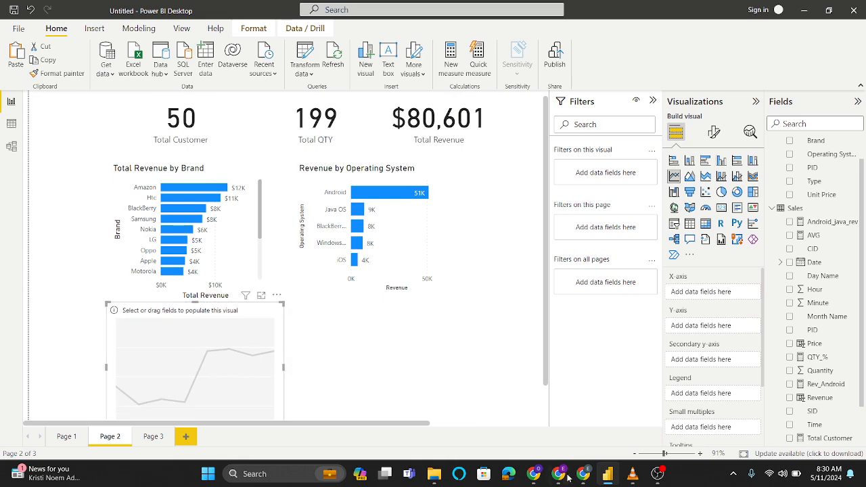
# Step: Populate the line chart with the Date hierarchy from Sales on the X-axis and Revenue on the Y-axis
pyautogui.moveTo(665, 453); pyautogui.dragTo(662, 455)
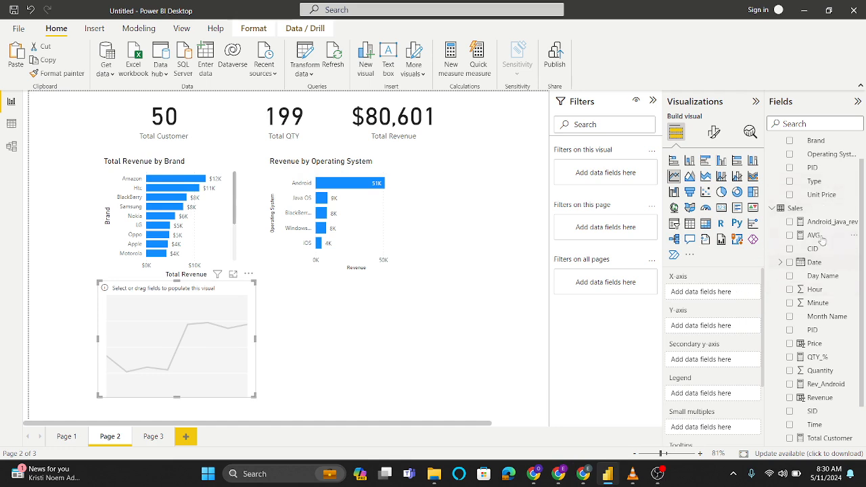
pyautogui.moveTo(833, 264); pyautogui.dragTo(727, 296)
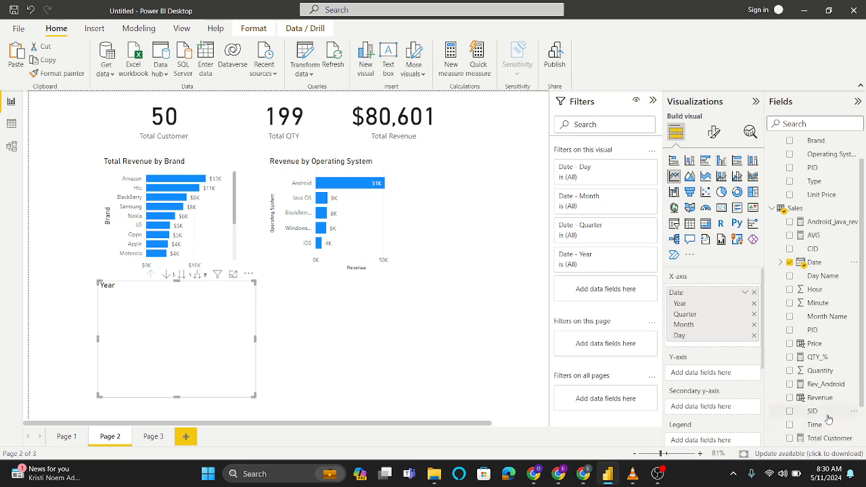
pyautogui.scroll(-1, 829, 433)
pyautogui.moveTo(823, 354); pyautogui.dragTo(724, 375)
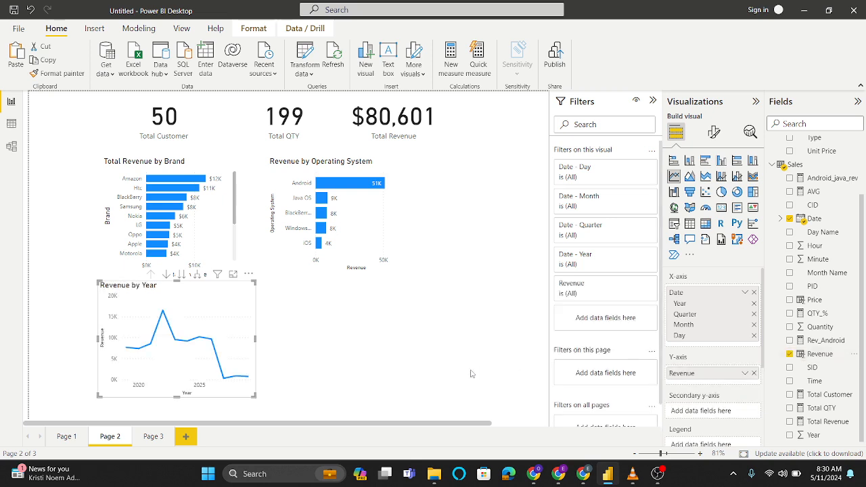
# Step: Widen the Revenue by Year line chart slightly past the start of the Operating System chart above it
pyautogui.moveTo(255, 338); pyautogui.dragTo(302, 344)
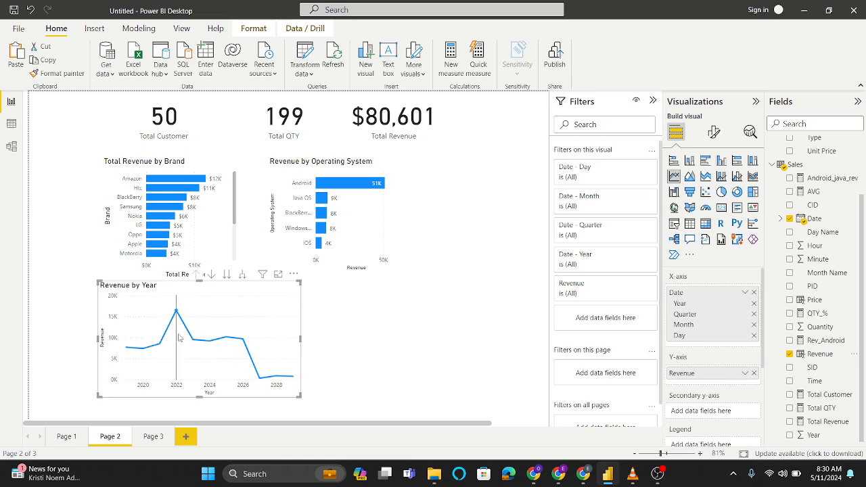
pyautogui.moveTo(208, 314)
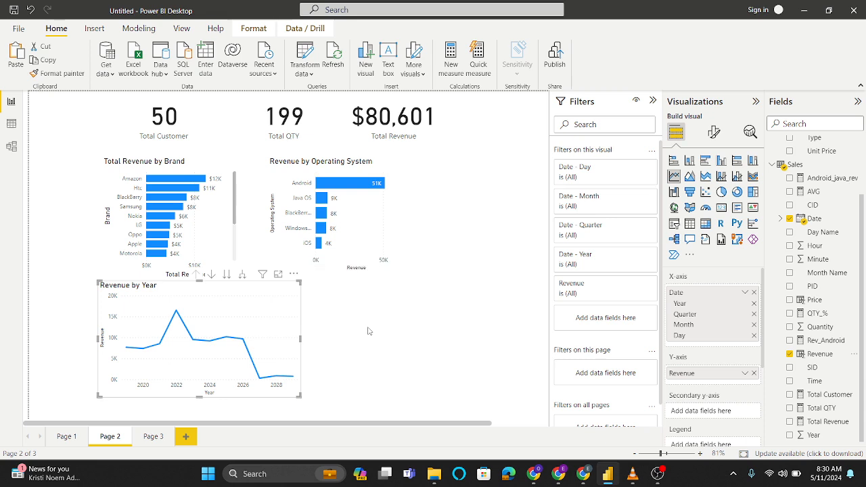
# Step: Step the Revenue by Year chart through the quarter, month and day levels of its date hierarchy, and return it to year
pyautogui.click(228, 275)
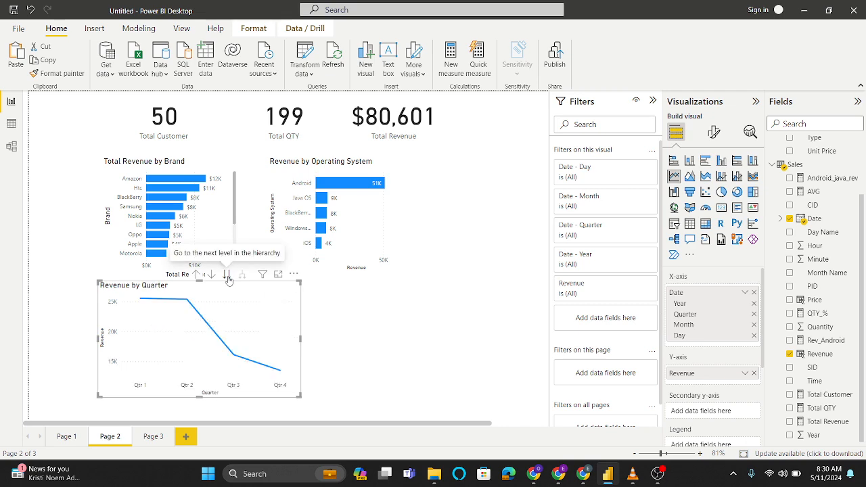
pyautogui.click(227, 275)
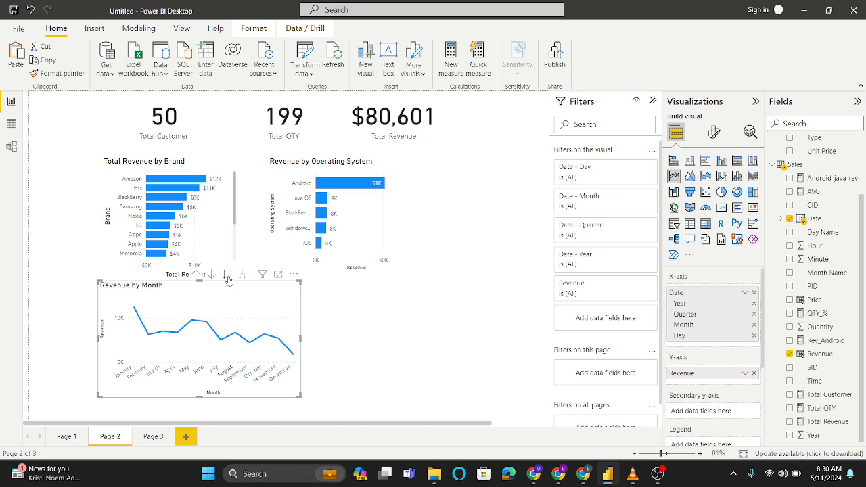
pyautogui.click(227, 274)
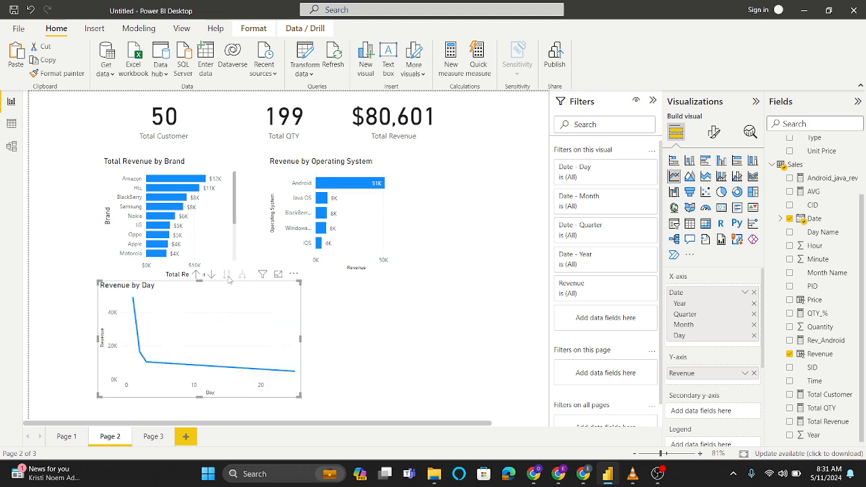
pyautogui.click(197, 275)
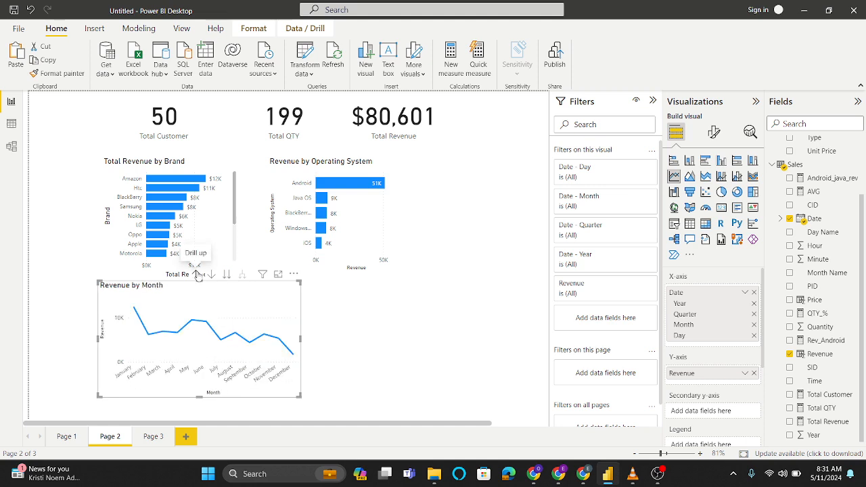
pyautogui.click(197, 274)
pyautogui.click(196, 275)
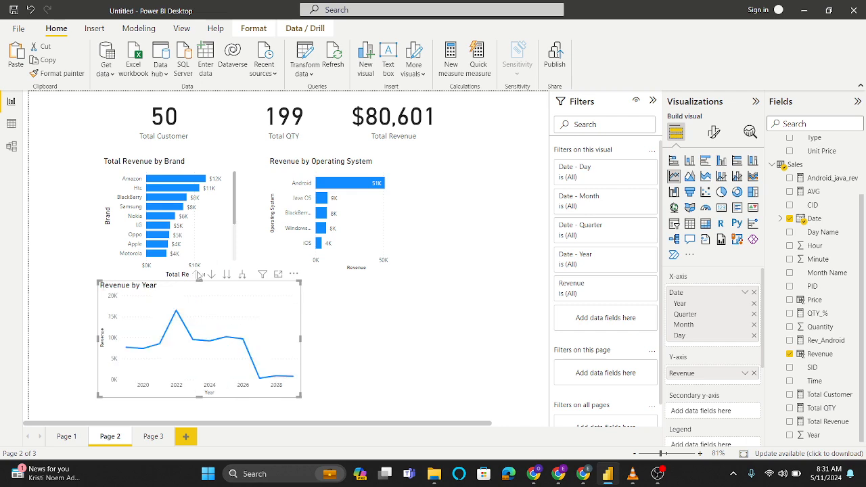
pyautogui.click(361, 341)
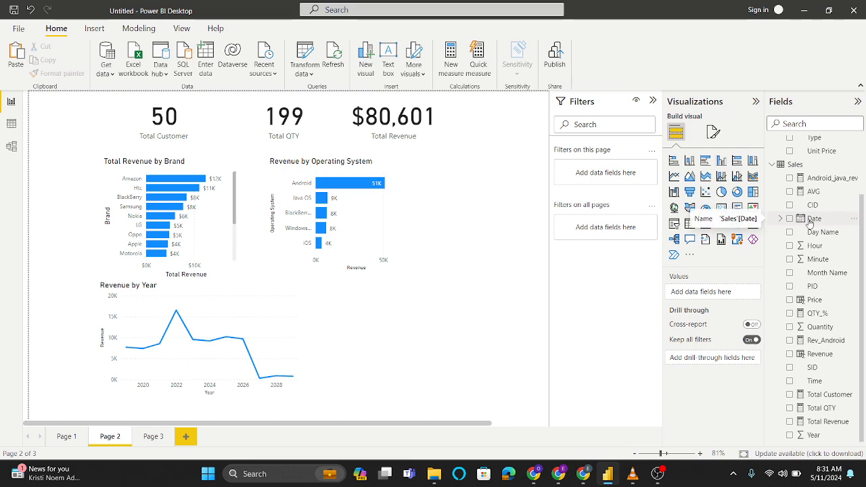
# Step: Move the Total Revenue by Brand chart beside the Operating System chart, stretch it to the page's lower edge and widen it slightly
pyautogui.scroll(3, 810, 223)
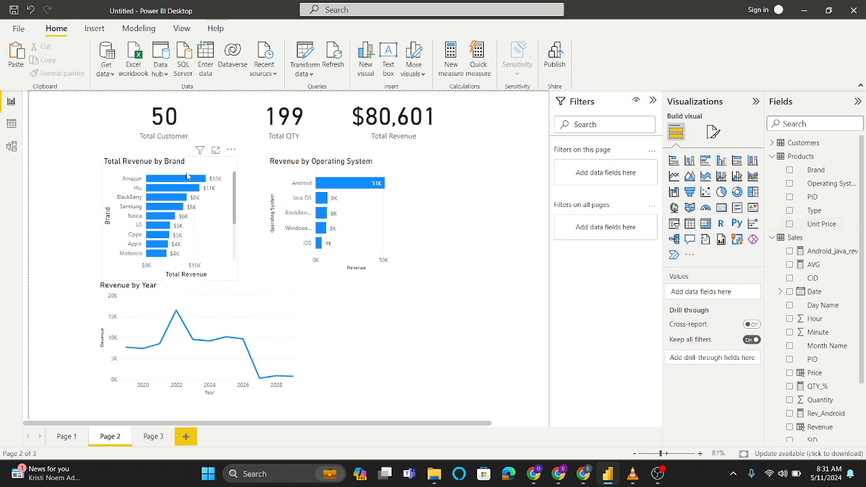
pyautogui.moveTo(177, 167); pyautogui.dragTo(488, 163)
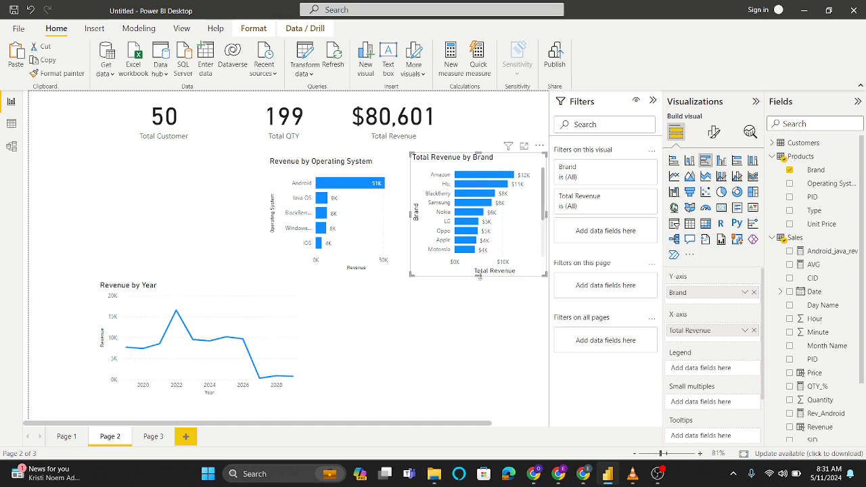
pyautogui.moveTo(479, 274); pyautogui.dragTo(478, 418)
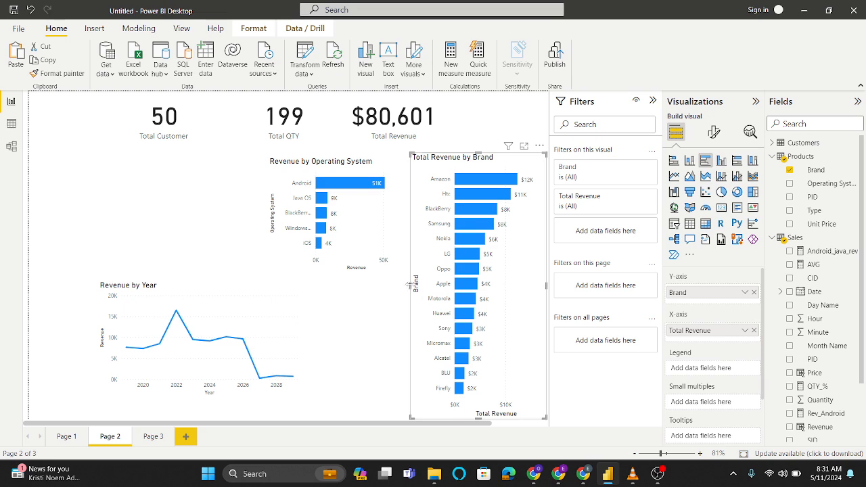
pyautogui.moveTo(409, 285); pyautogui.dragTo(408, 290)
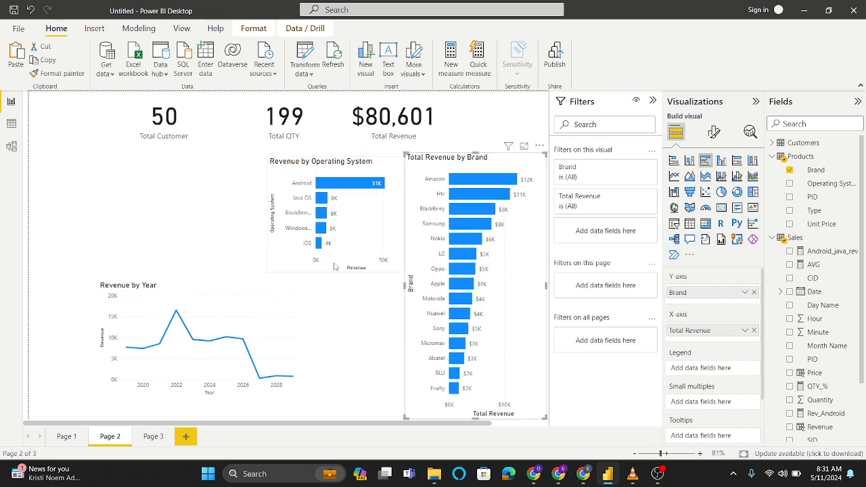
# Step: Align the Revenue by Operating System chart with the upper edge of the Brand chart and make it slightly taller
pyautogui.click(337, 245)
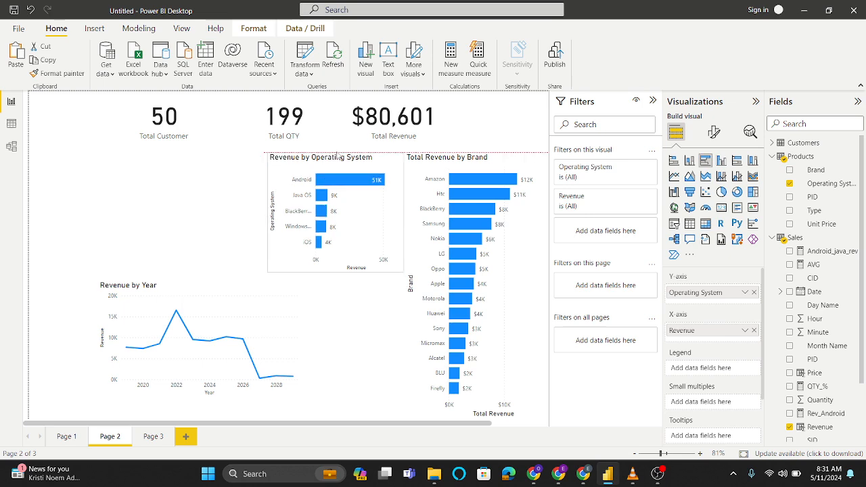
pyautogui.moveTo(273, 188); pyautogui.dragTo(266, 186)
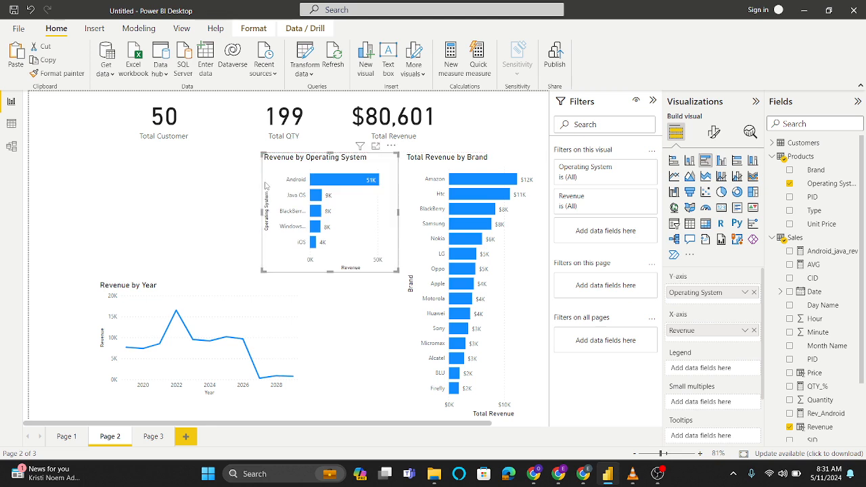
pyautogui.moveTo(328, 271); pyautogui.dragTo(327, 278)
pyautogui.click(152, 222)
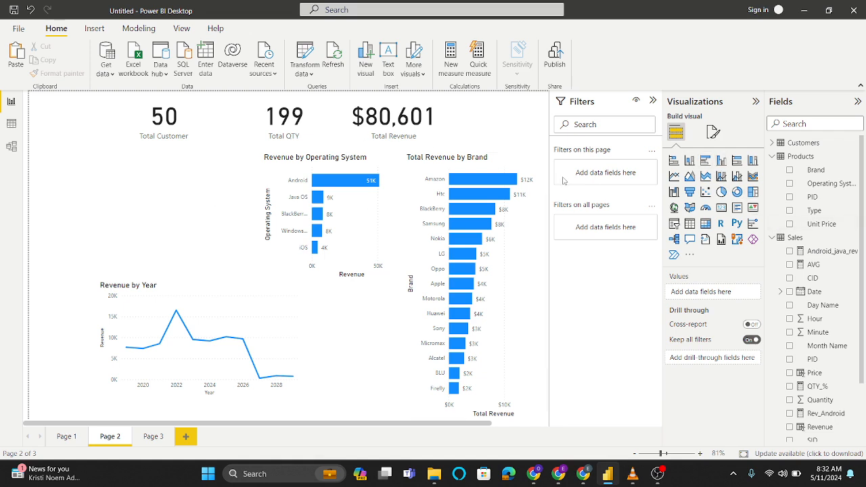
# Step: Add a clustered bar chart above the Revenue by Year chart with City on the Y-axis and Total Revenue on the X-axis
pyautogui.click(705, 161)
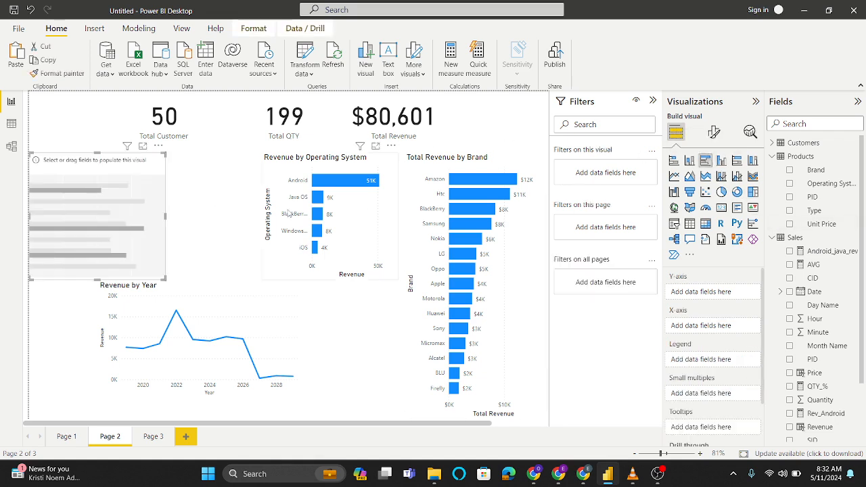
pyautogui.moveTo(78, 217); pyautogui.dragTo(150, 213)
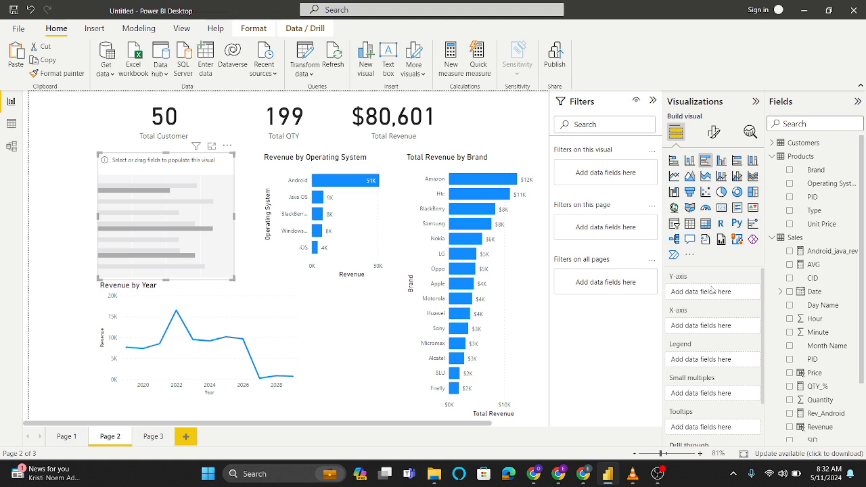
pyautogui.click(773, 143)
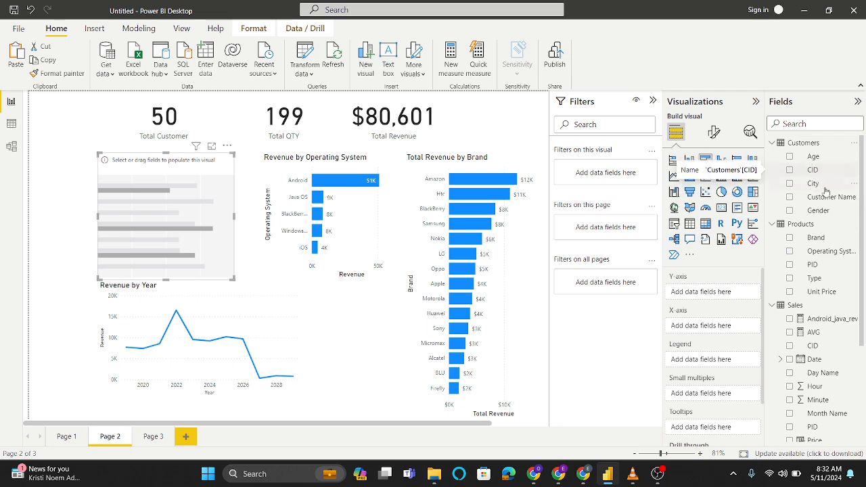
pyautogui.moveTo(812, 184); pyautogui.dragTo(721, 293)
pyautogui.scroll(-3, 848, 394)
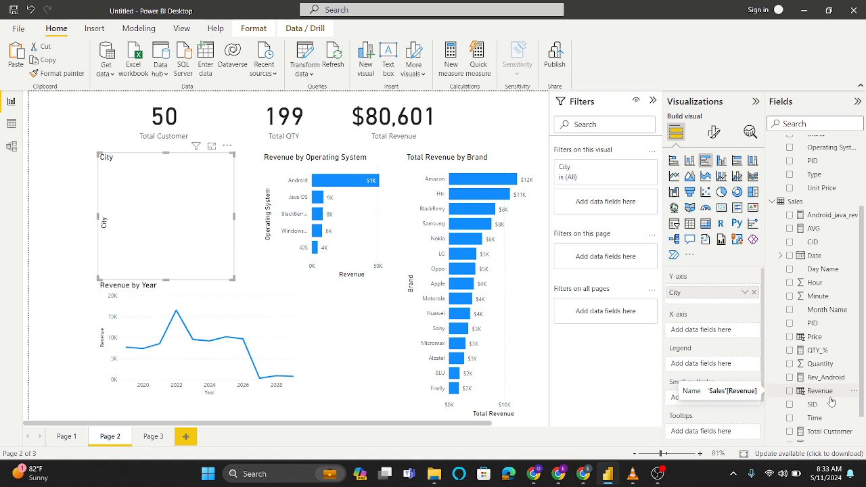
pyautogui.scroll(-1, 805, 418)
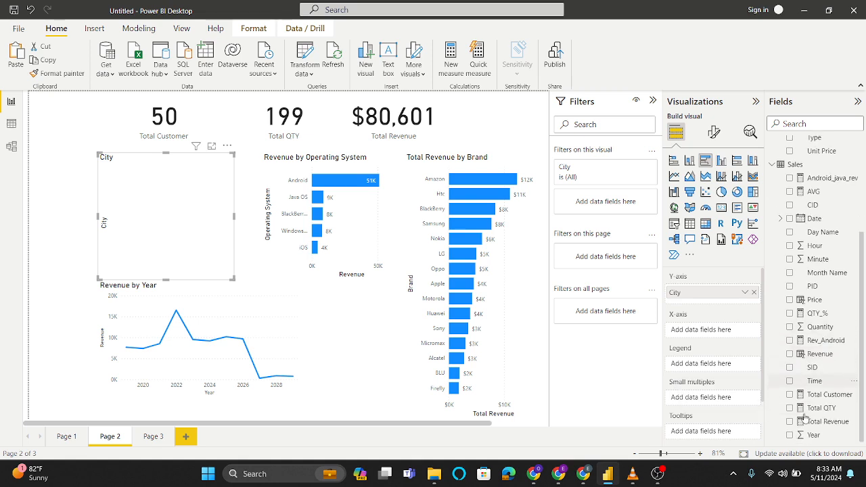
pyautogui.moveTo(822, 422); pyautogui.dragTo(723, 334)
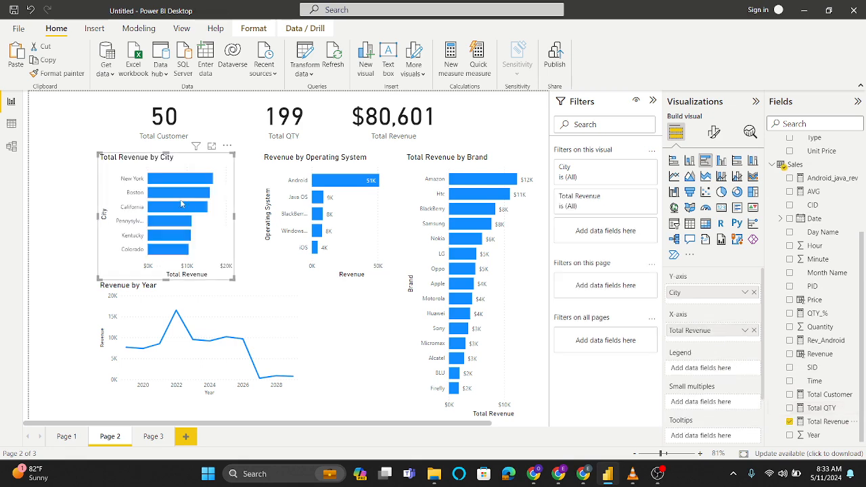
# Step: Widen the Total Revenue by City chart towards the Operating System chart and turn on its data labels
pyautogui.moveTo(234, 216); pyautogui.dragTo(250, 217)
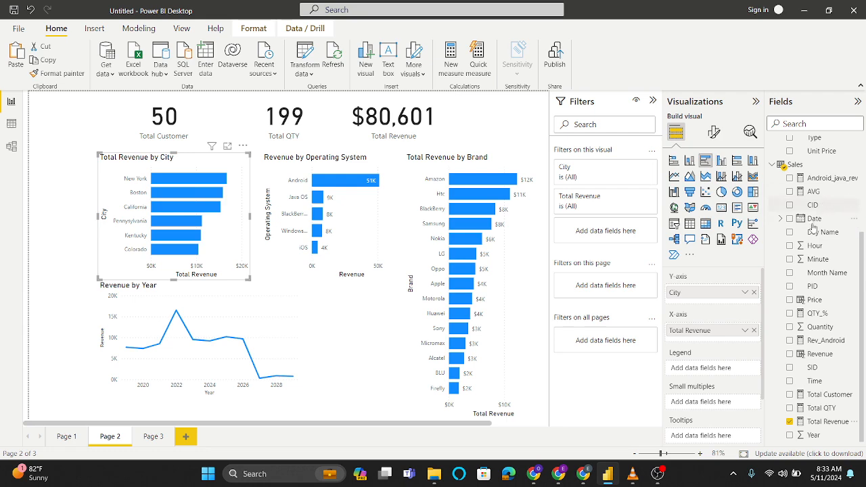
pyautogui.click(717, 132)
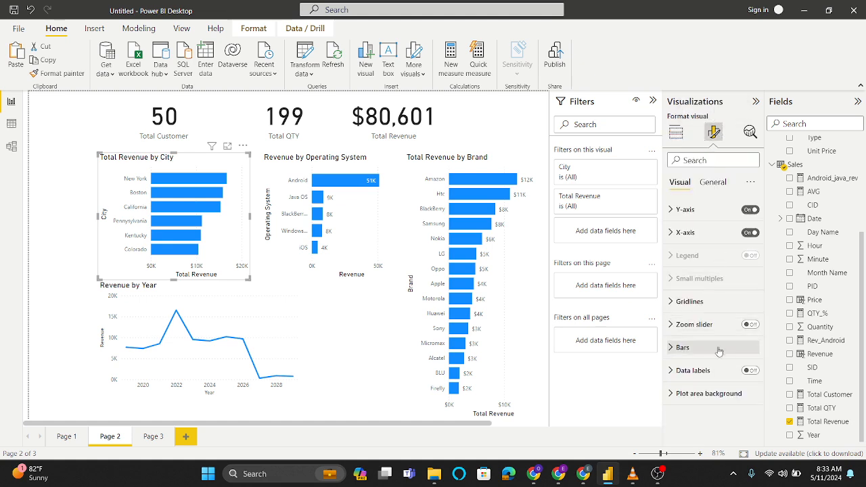
pyautogui.click(749, 371)
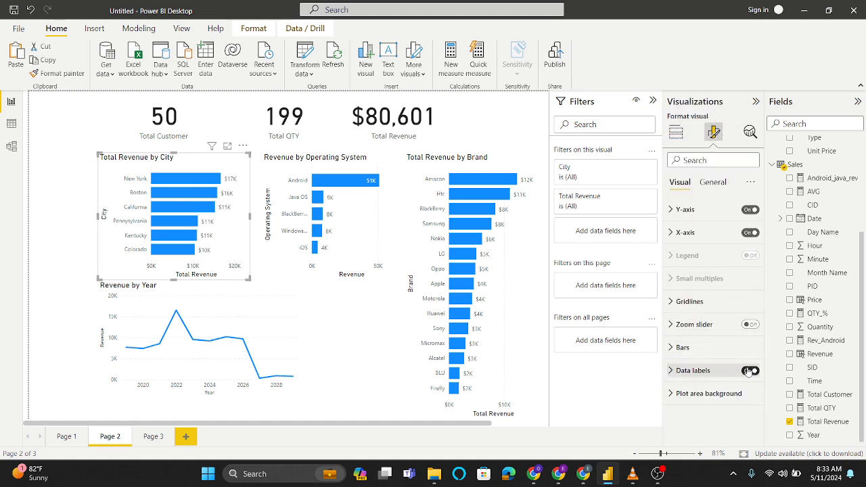
pyautogui.click(367, 352)
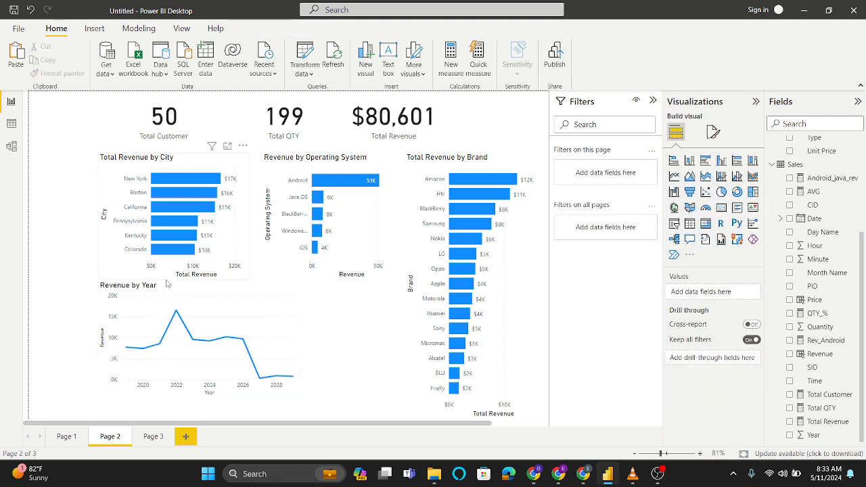
# Step: Move the Revenue by Year line chart to the left edge of the report page
pyautogui.moveTo(117, 307); pyautogui.dragTo(48, 308)
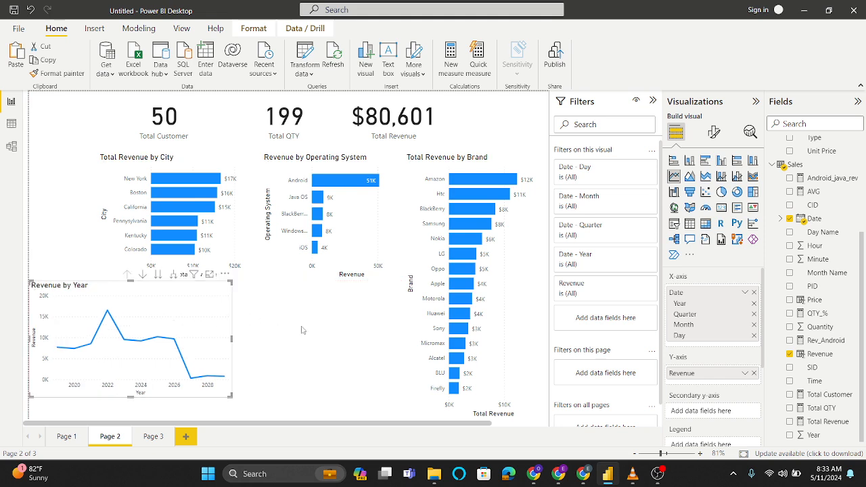
pyautogui.click(332, 332)
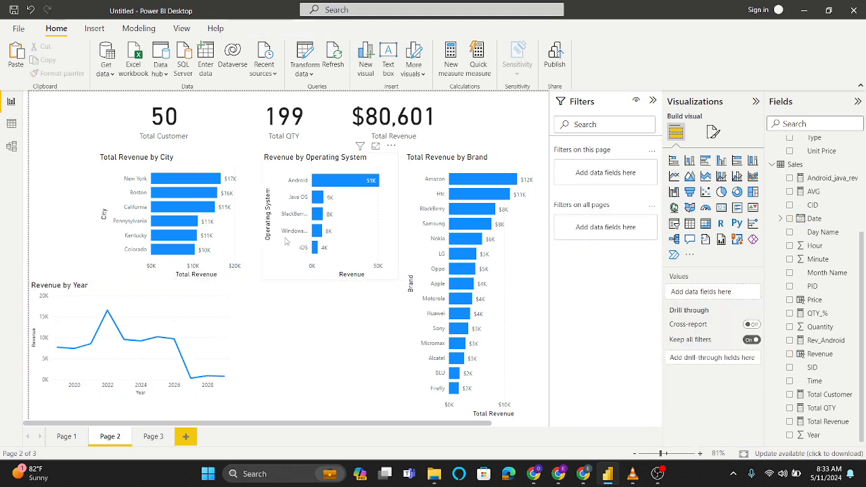
# Step: Shift the Revenue by Operating System and Total Revenue by City charts slightly towards the Brand chart
pyautogui.click(244, 188)
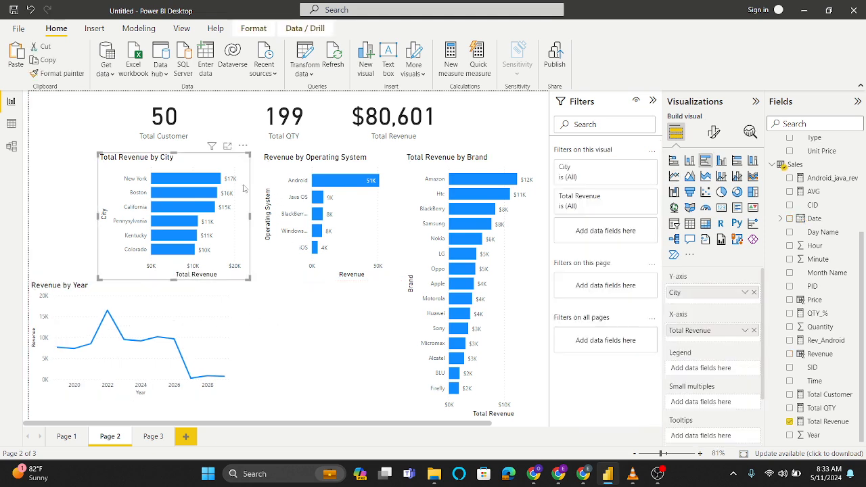
pyautogui.click(184, 119)
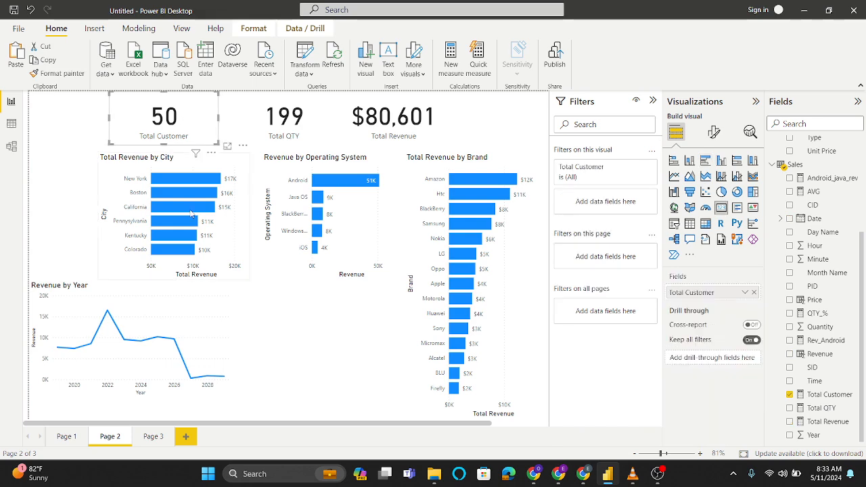
pyautogui.moveTo(364, 218); pyautogui.dragTo(369, 214)
pyautogui.moveTo(238, 209); pyautogui.dragTo(249, 212)
pyautogui.click(294, 360)
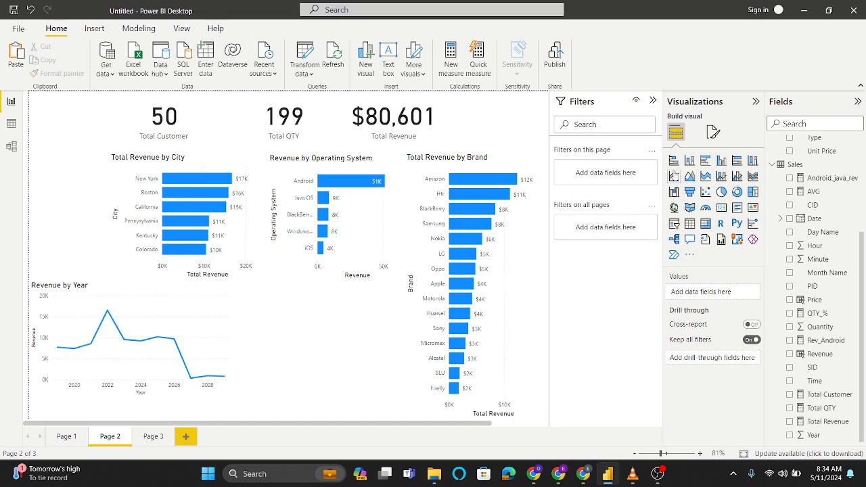
# Step: Add a line chart between the Revenue by Year and Brand charts, with Date on the X-axis and Total QTY on the Y-axis
pyautogui.click(674, 178)
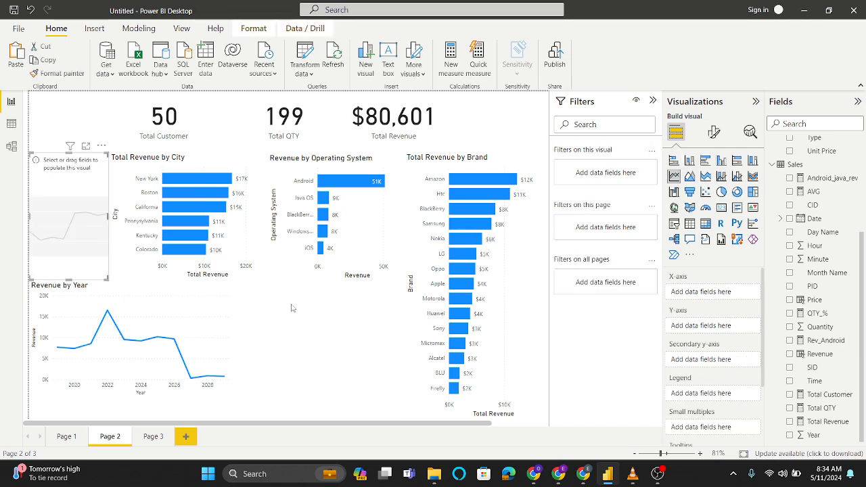
pyautogui.moveTo(86, 213); pyautogui.dragTo(404, 366)
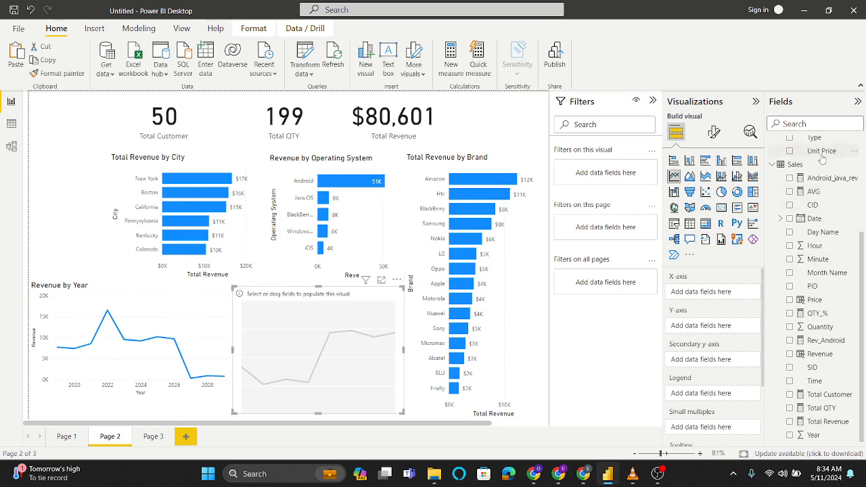
pyautogui.scroll(3, 821, 159)
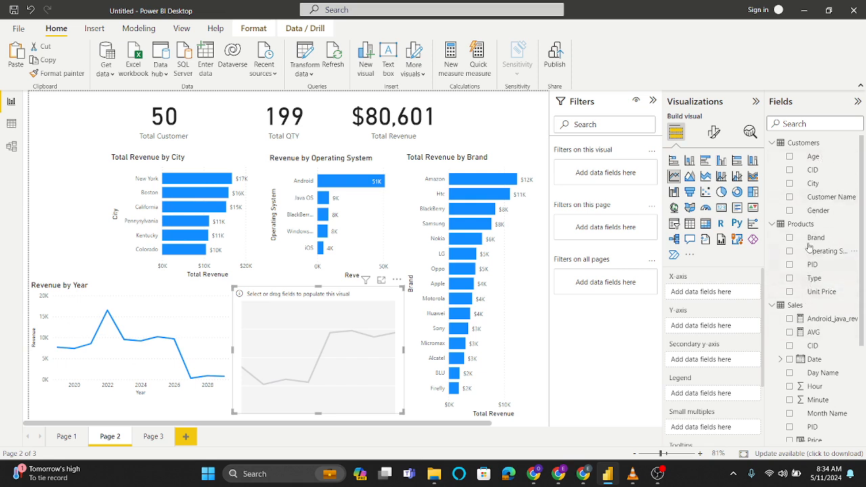
pyautogui.scroll(-2, 813, 298)
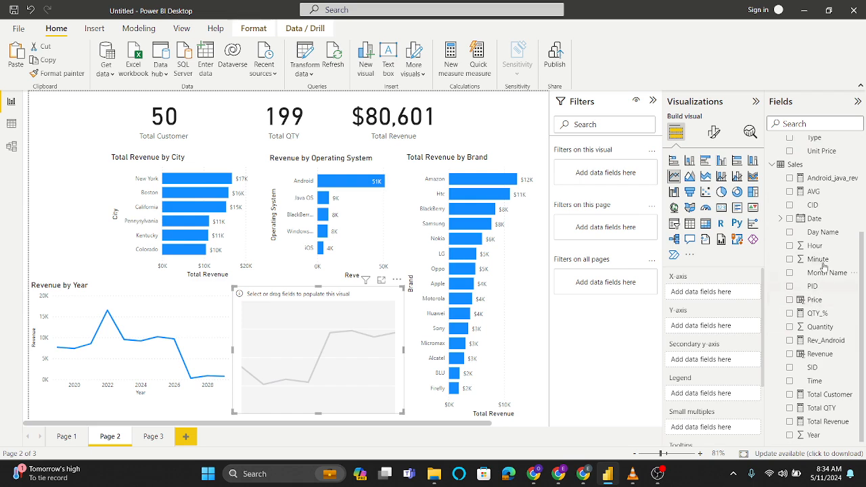
pyautogui.moveTo(816, 218); pyautogui.dragTo(724, 294)
pyautogui.moveTo(830, 408); pyautogui.dragTo(718, 377)
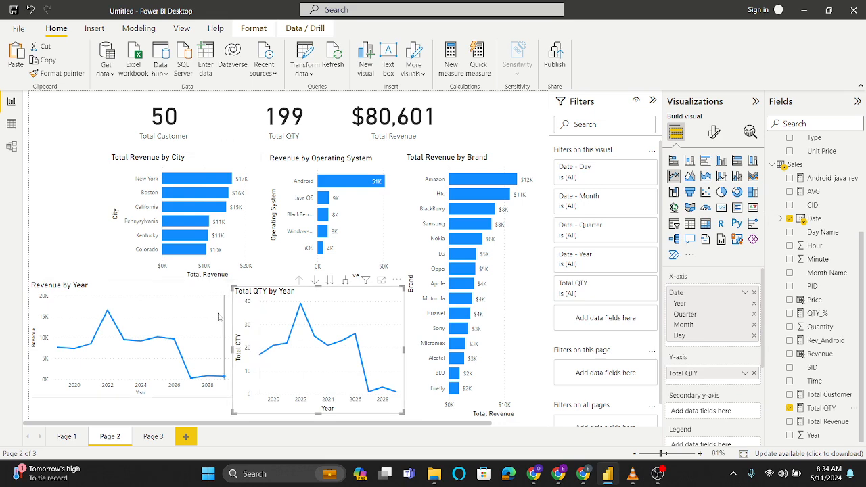
# Step: Narrow the Revenue by Year chart from its Total QTY side and lower its top edge
pyautogui.click(138, 286)
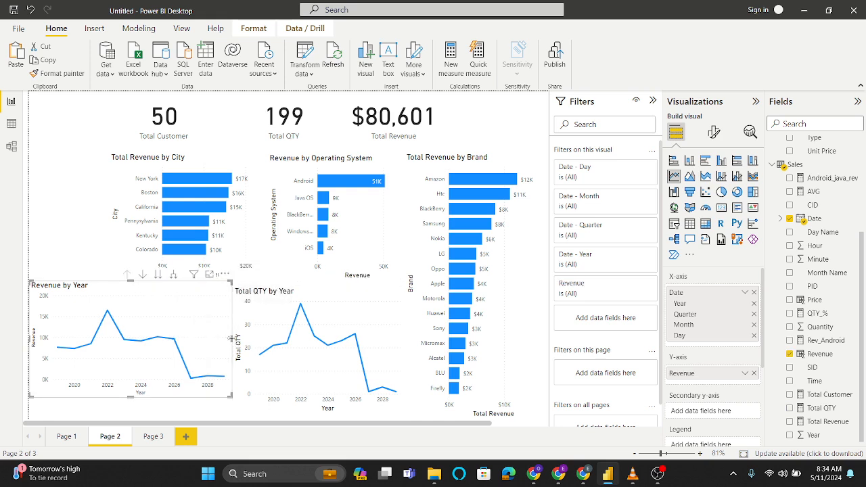
pyautogui.moveTo(230, 338); pyautogui.dragTo(211, 338)
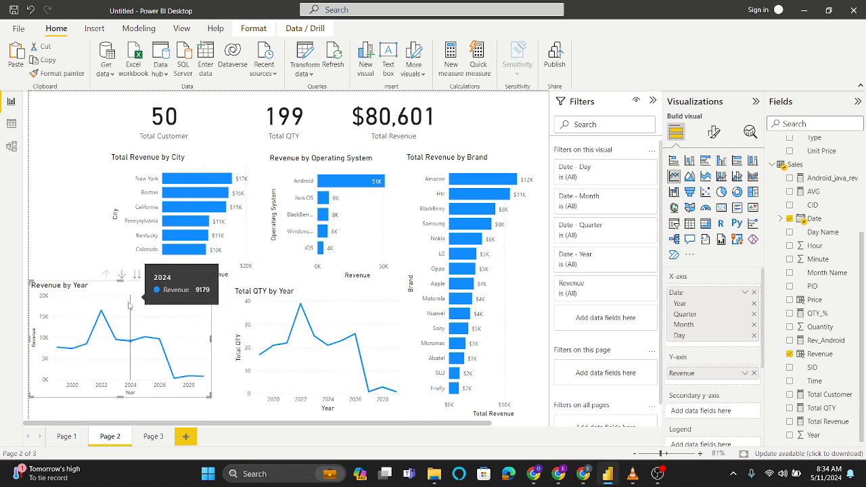
pyautogui.moveTo(131, 303); pyautogui.dragTo(132, 319)
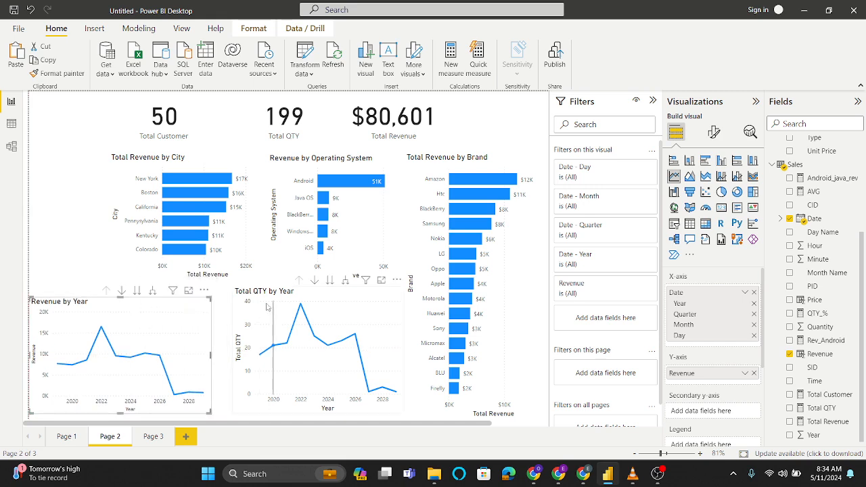
# Step: Extend the Total QTY by Year chart slightly towards the Revenue by Year chart and lower its top edge to match
pyautogui.click(236, 357)
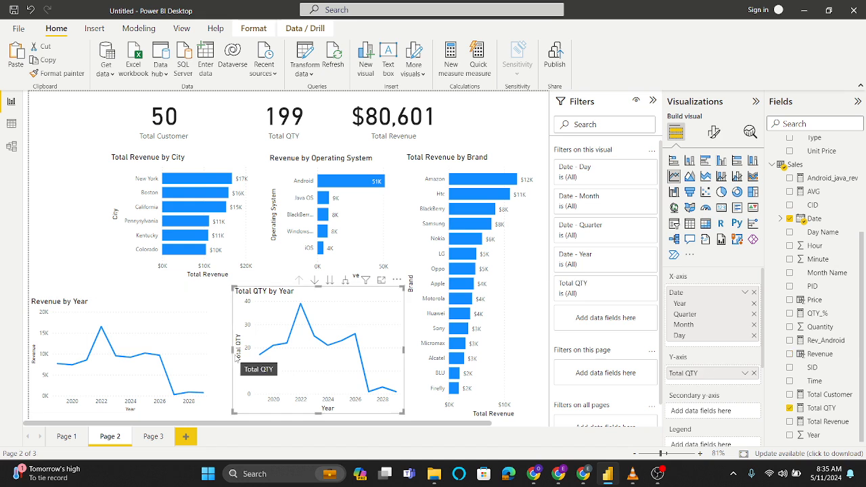
pyautogui.moveTo(231, 351); pyautogui.dragTo(221, 349)
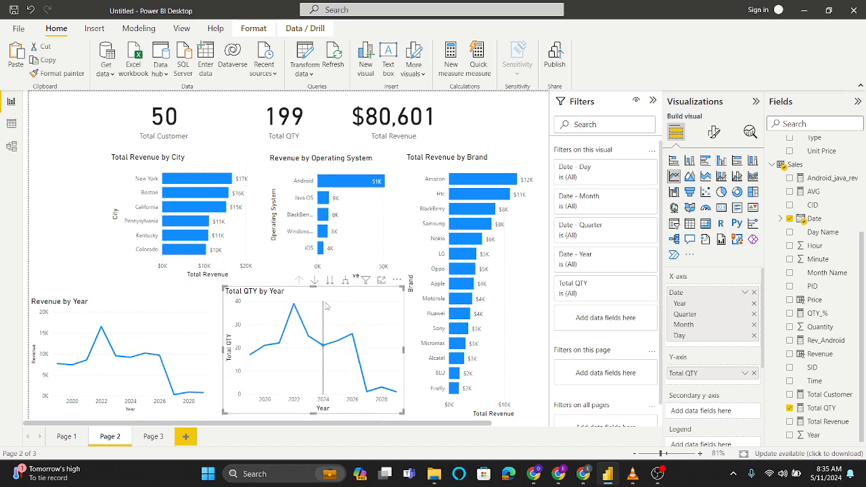
pyautogui.moveTo(313, 287); pyautogui.dragTo(313, 301)
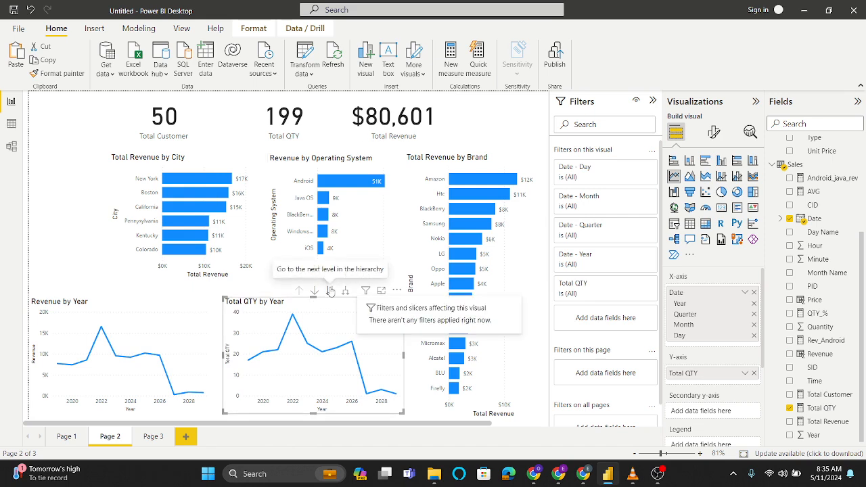
pyautogui.click(329, 291)
pyautogui.click(298, 290)
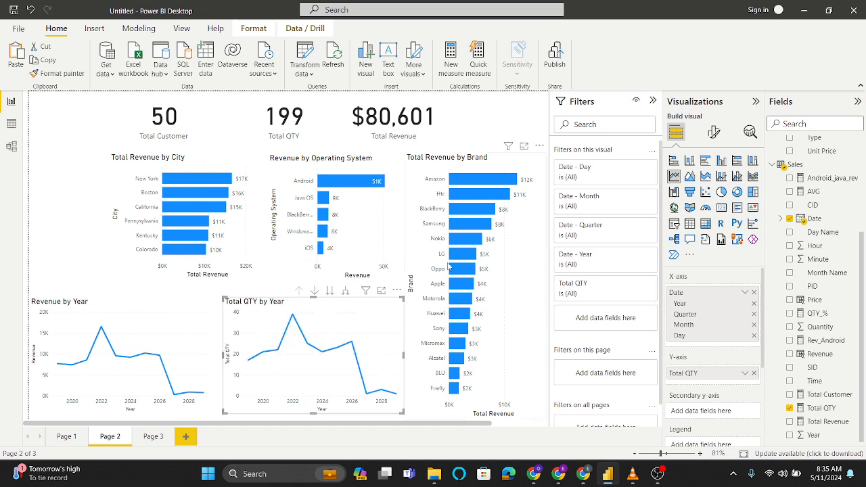
# Step: Shift the Total Revenue, Total QTY and Total Customer cards across so Total Revenue sits above the Brand chart with the cards evenly spaced
pyautogui.click(477, 118)
pyautogui.moveTo(427, 119); pyautogui.dragTo(504, 113)
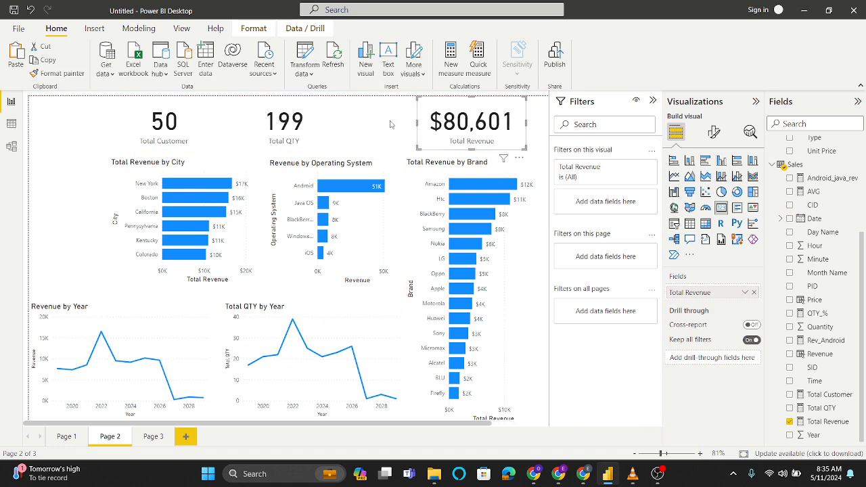
pyautogui.moveTo(311, 121); pyautogui.dragTo(369, 118)
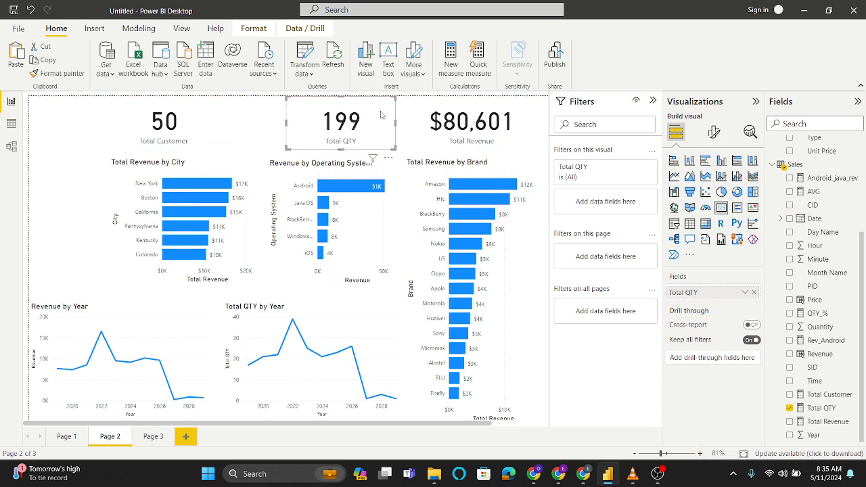
pyautogui.moveTo(488, 116); pyautogui.dragTo(509, 117)
pyautogui.moveTo(380, 124); pyautogui.dragTo(408, 123)
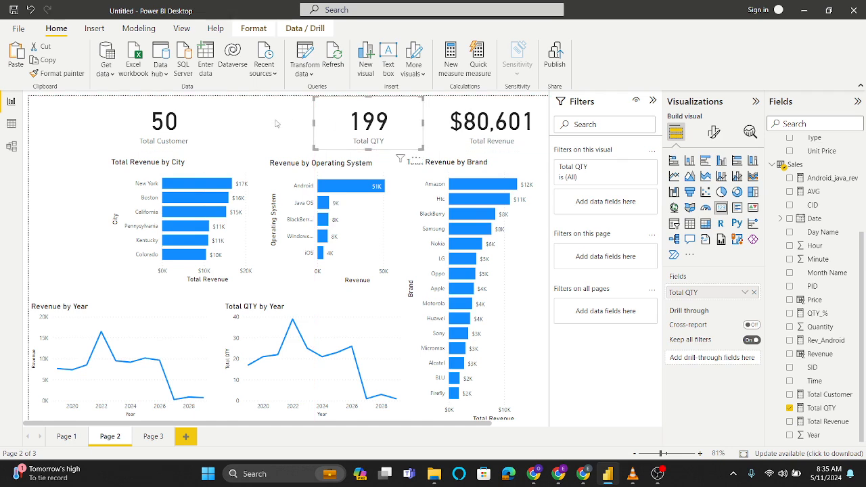
pyautogui.moveTo(186, 125); pyautogui.dragTo(270, 121)
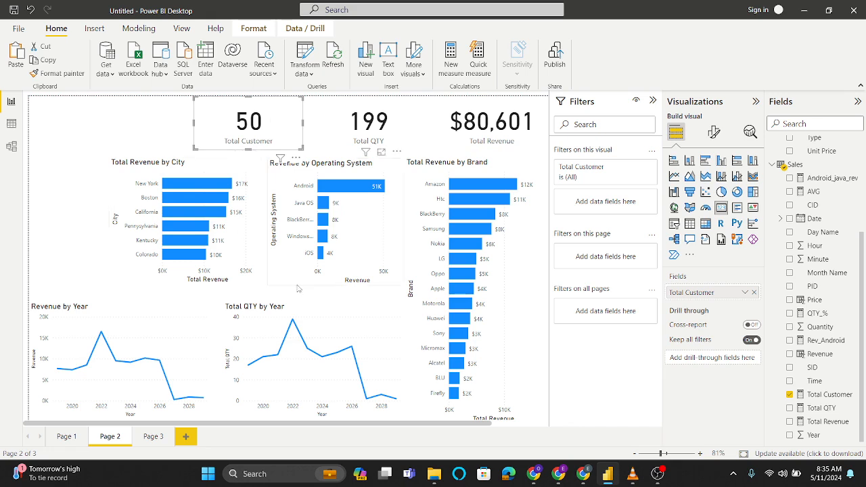
# Step: Cross-filter the report by New York in the Total Revenue by City chart and clear that selection again
pyautogui.click(61, 169)
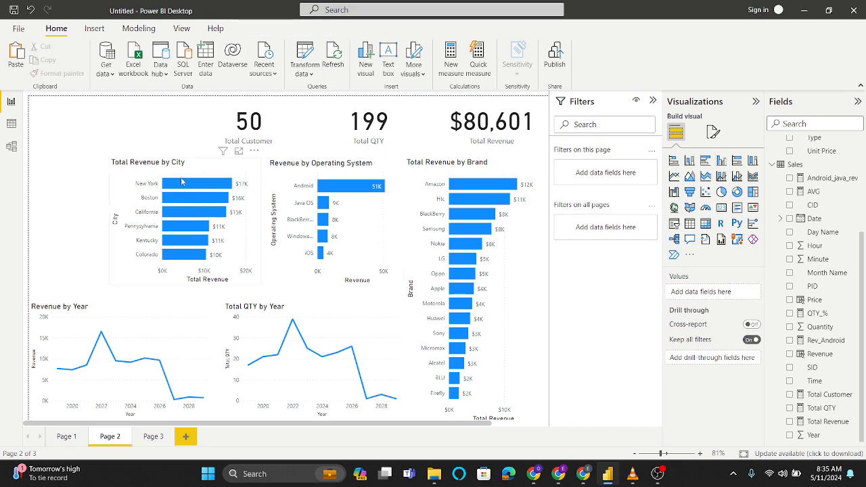
pyautogui.moveTo(184, 185)
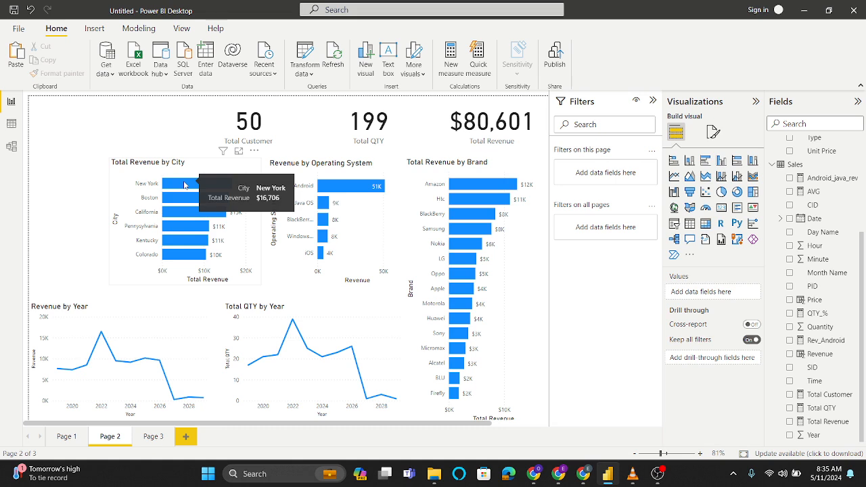
pyautogui.click(185, 185)
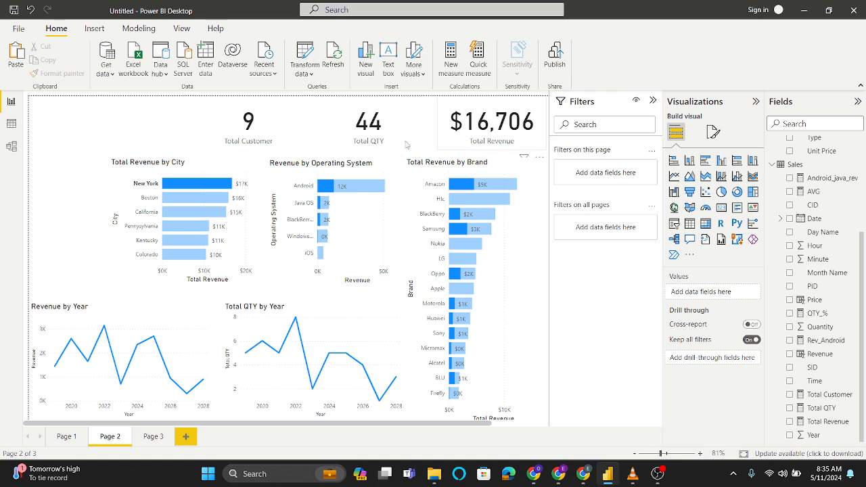
pyautogui.click(200, 182)
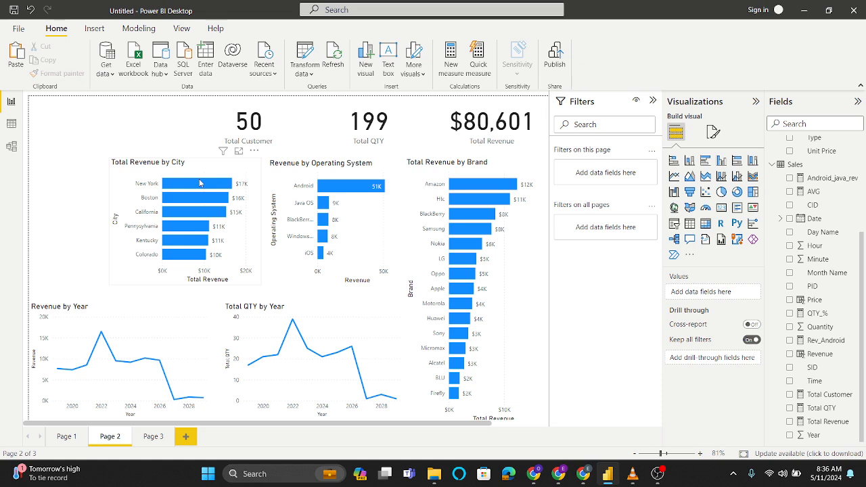
# Step: Delete the Total QTY by Year chart and move the Total Revenue by City chart into its place below the Operating System chart
pyautogui.click(313, 306)
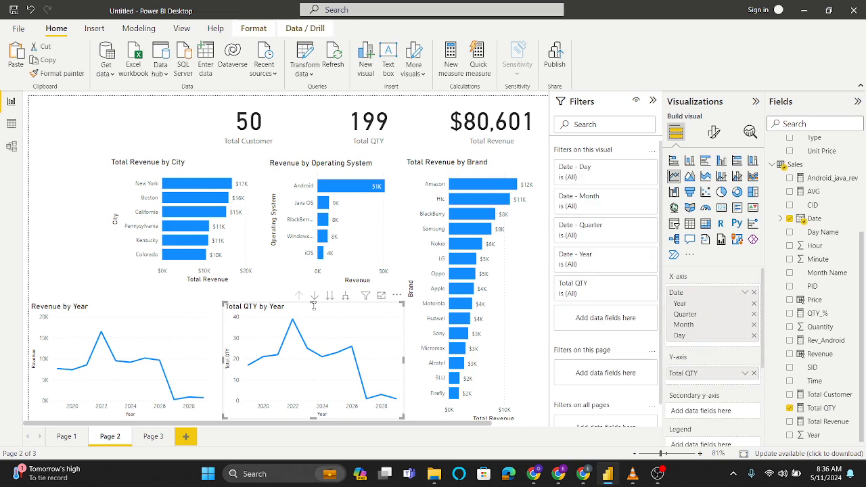
pyautogui.press('Delete')
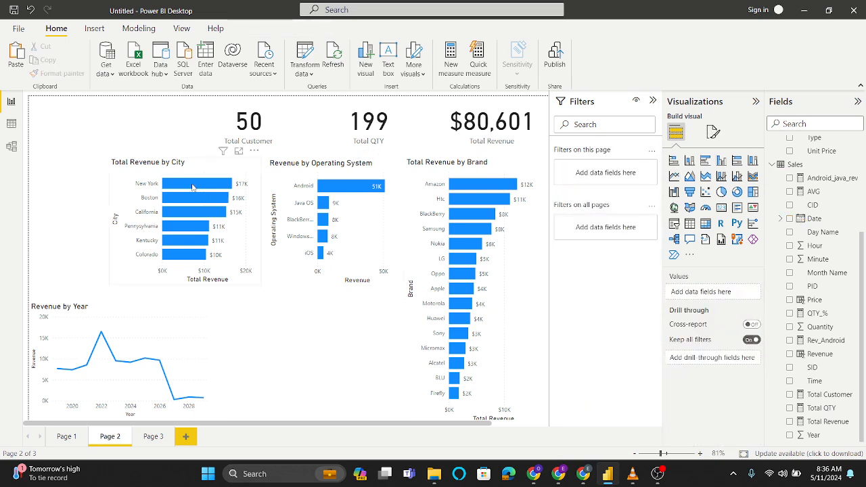
pyautogui.moveTo(193, 179); pyautogui.dragTo(329, 309)
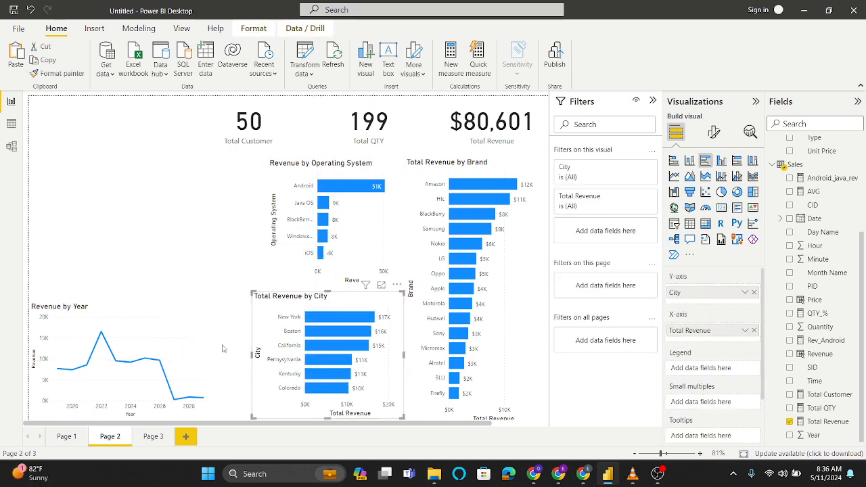
# Step: Widen the Revenue by Year chart towards the Total Revenue by City chart
pyautogui.click(199, 333)
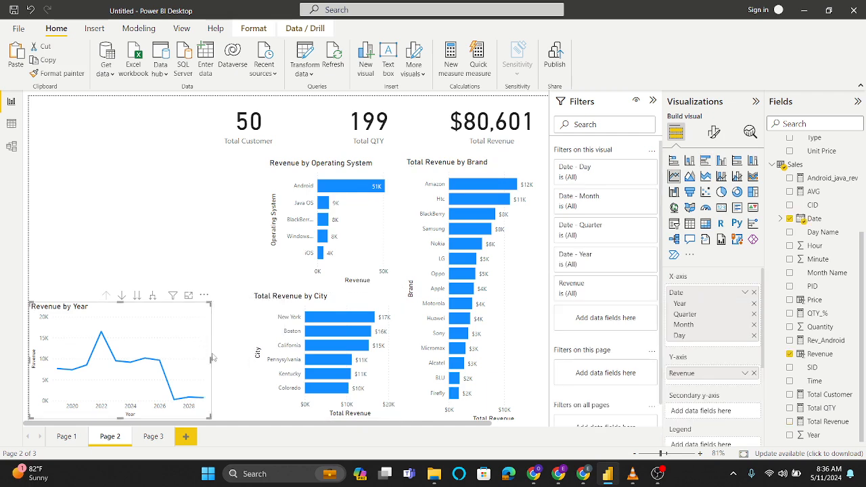
pyautogui.moveTo(212, 358); pyautogui.dragTo(240, 362)
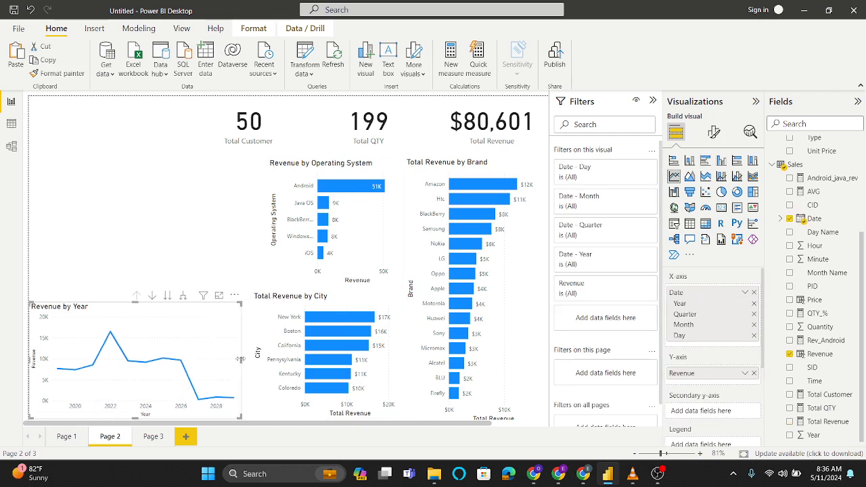
pyautogui.click(192, 188)
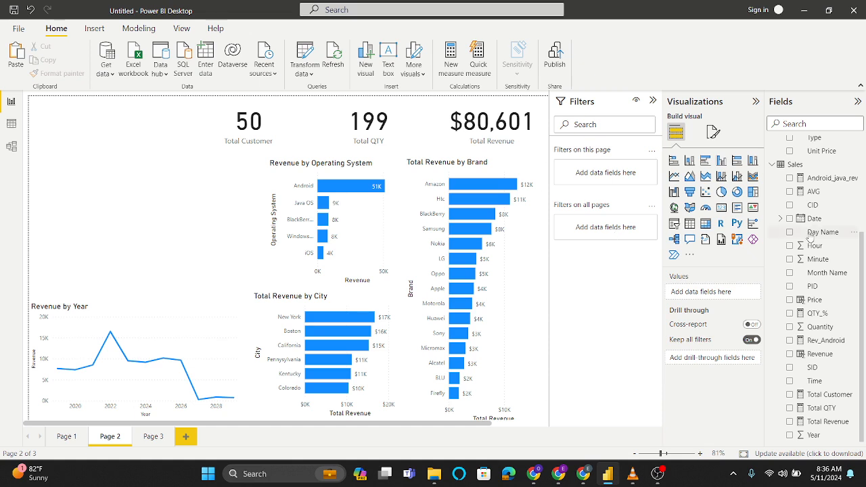
# Step: Show the Sales table in the data view and create a new measure in it
pyautogui.scroll(2, 795, 175)
pyautogui.scroll(1, 795, 175)
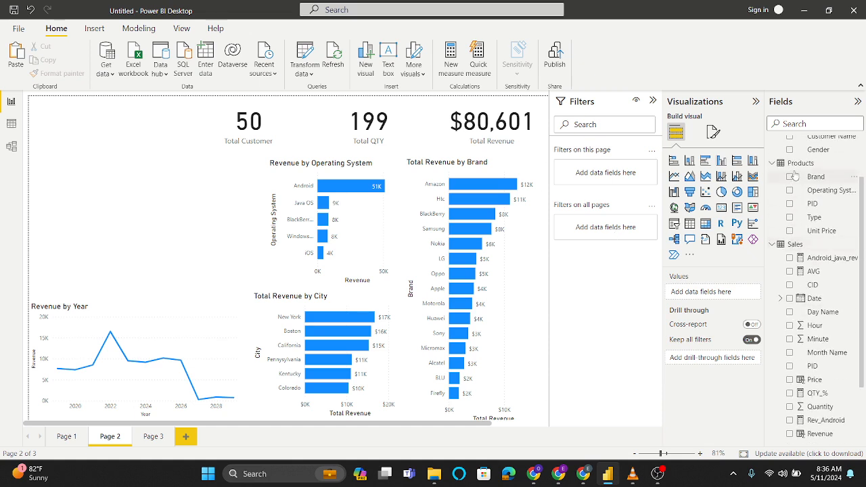
pyautogui.scroll(2, 794, 175)
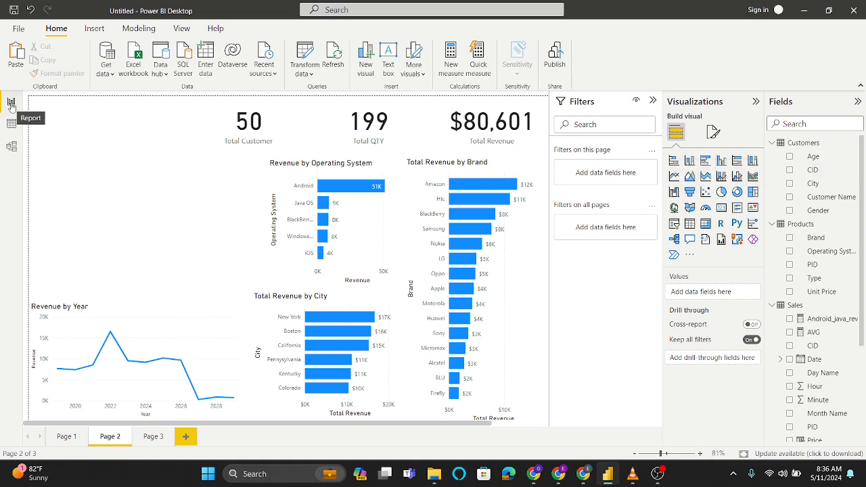
pyautogui.click(11, 123)
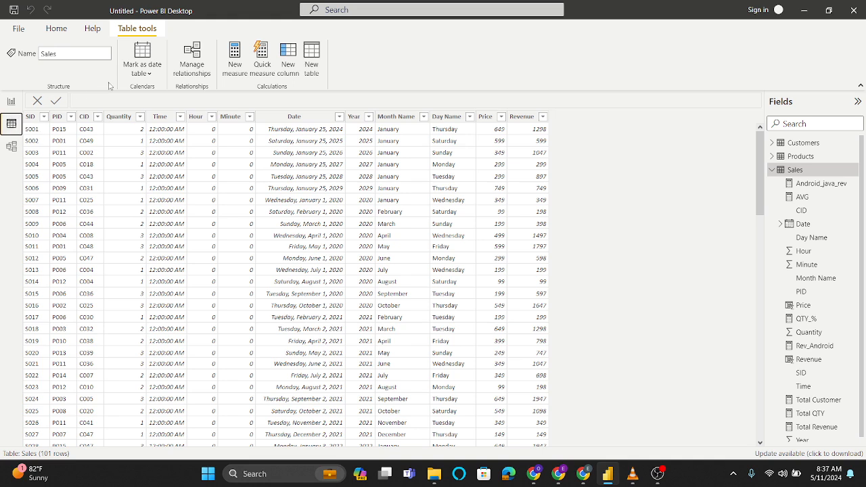
pyautogui.click(235, 60)
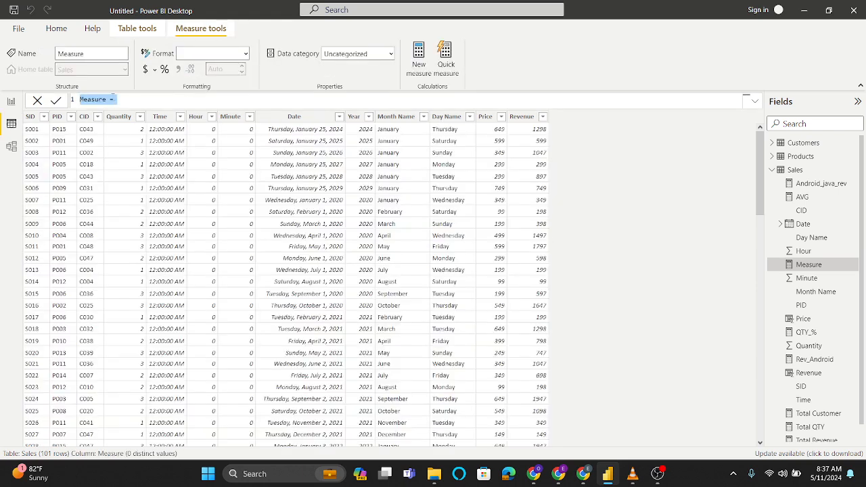
# Step: Try to define the measure as custtomer_% with a DIVIDE formula using Total Customer as the numerator
pyautogui.press('BackSpace')
pyautogui.press('BackSpace')
pyautogui.press('BackSpace')
pyautogui.press('BackSpace')
pyautogui.press('BackSpace')
pyautogui.press('BackSpace')
pyautogui.press('BackSpace')
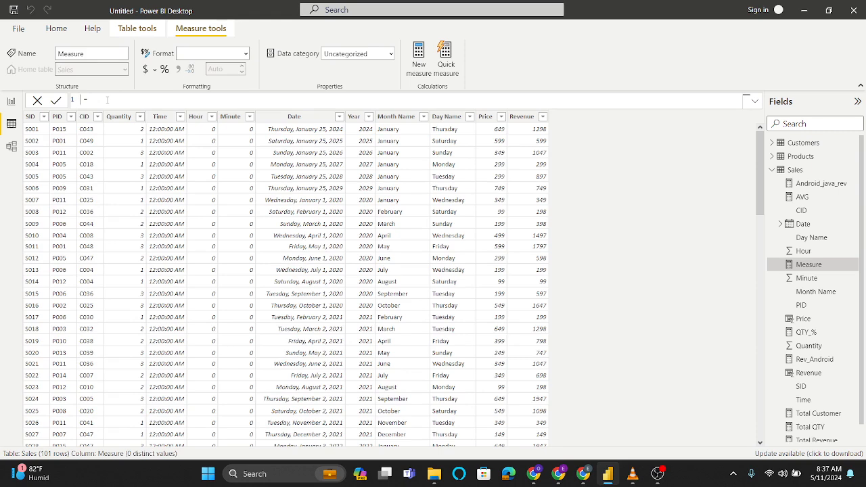
pyautogui.write('custtomer_%')
pyautogui.click(137, 100)
pyautogui.write('divide')
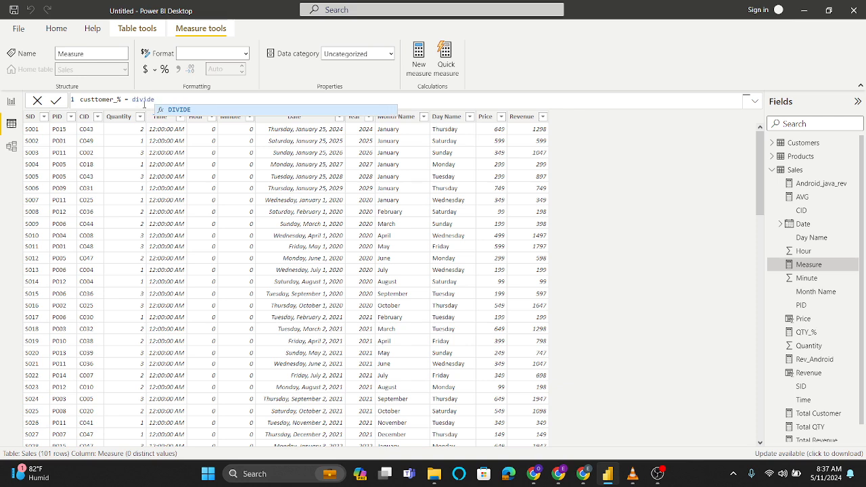
pyautogui.click(179, 110)
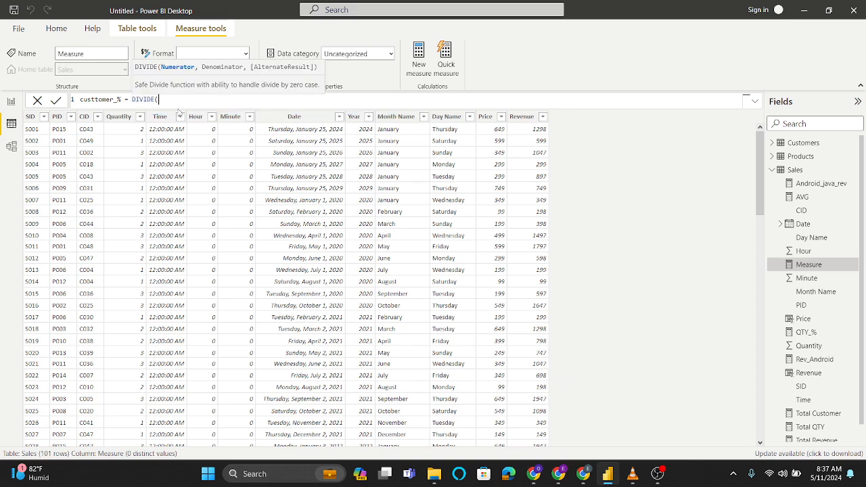
pyautogui.write('tota')
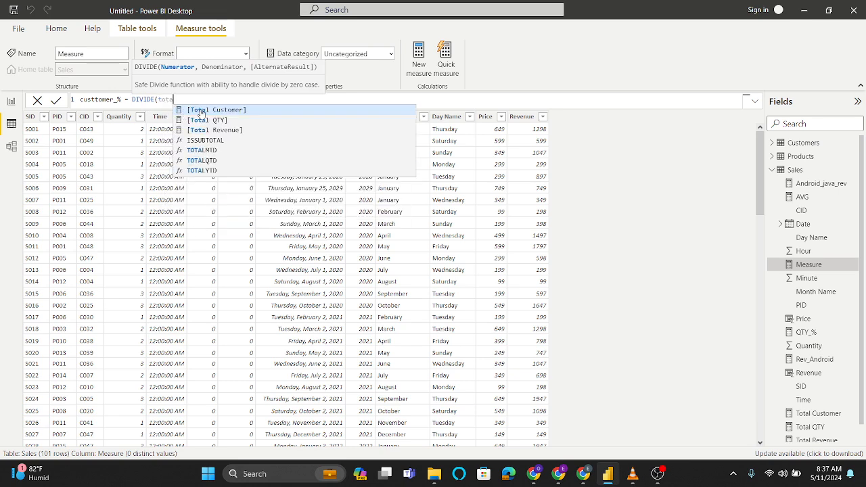
pyautogui.click(200, 111)
pyautogui.write(',cal')
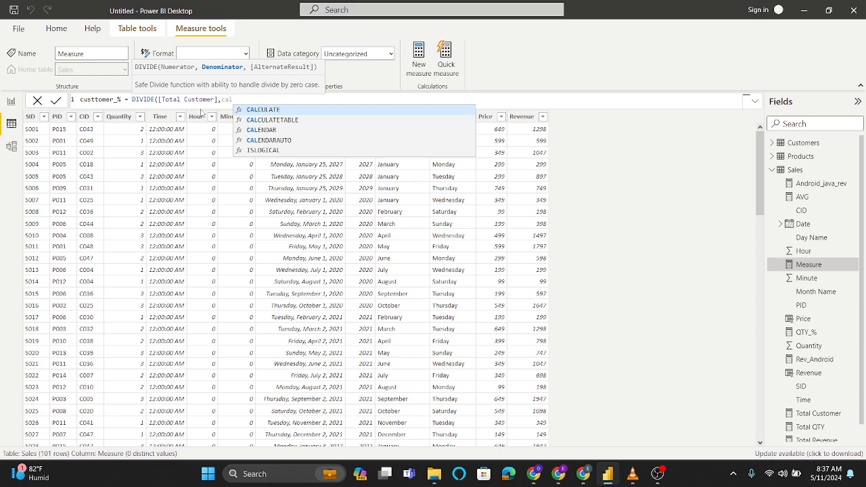
# Step: Erase the DIVIDE expression and the custtomer_% name from the measure's formula
pyautogui.press('BackSpace')
pyautogui.press('BackSpace')
pyautogui.press('BackSpace')
pyautogui.press('BackSpace')
pyautogui.press('BackSpace')
pyautogui.press('BackSpace')
pyautogui.press('BackSpace')
pyautogui.press('BackSpace')
pyautogui.press('BackSpace')
pyautogui.press('BackSpace')
pyautogui.press('BackSpace')
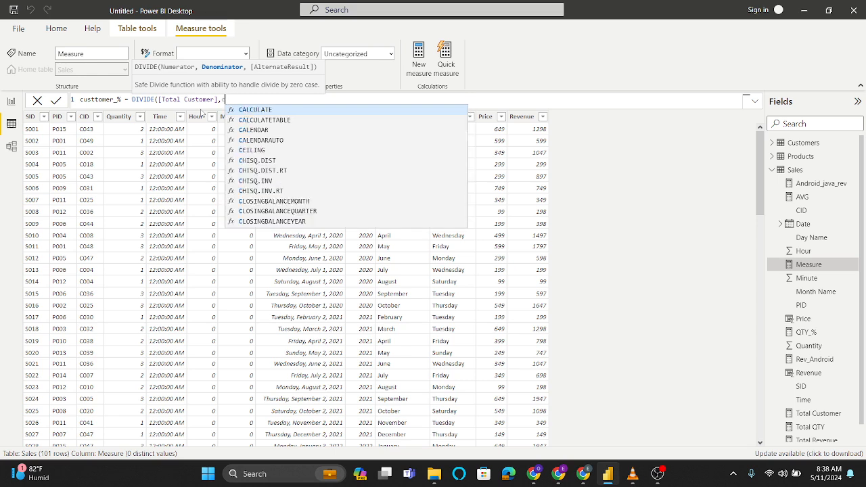
pyautogui.press('BackSpace')
pyautogui.press('BackSpace')
pyautogui.press('BackSpace')
pyautogui.press('BackSpace')
pyautogui.press('BackSpace')
pyautogui.press('BackSpace')
pyautogui.press('BackSpace')
pyautogui.press('BackSpace')
pyautogui.press('BackSpace')
pyautogui.press('BackSpace')
pyautogui.press('BackSpace')
pyautogui.press('BackSpace')
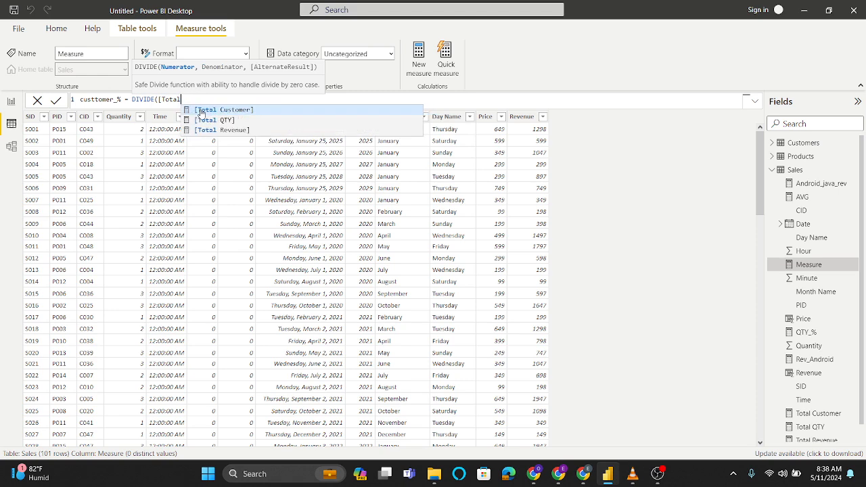
pyautogui.press('BackSpace')
pyautogui.press('BackSpace')
pyautogui.press('BackSpace')
pyautogui.press('BackSpace')
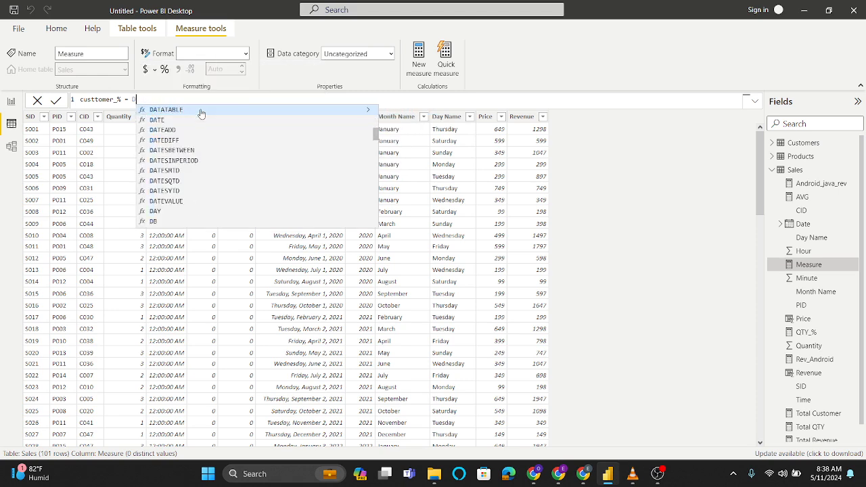
pyautogui.click(121, 100)
pyautogui.press('BackSpace')
pyautogui.press('BackSpace')
pyautogui.press('BackSpace')
pyautogui.press('BackSpace')
pyautogui.press('BackSpace')
pyautogui.press('BackSpace')
pyautogui.press('BackSpace')
pyautogui.press('BackSpace')
pyautogui.press('BackSpace')
pyautogui.press('BackSpace')
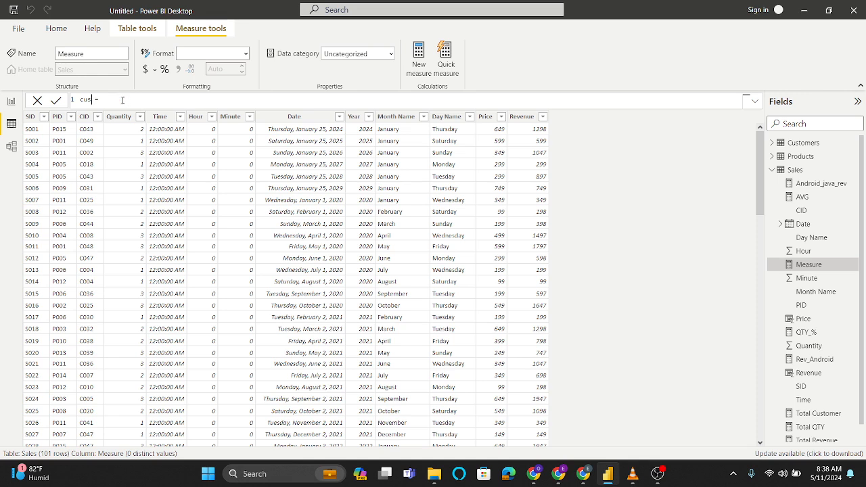
# Step: Name the new Sales measure grand total customer and start its CALCULATE expression with the Total Customer measure
pyautogui.press('BackSpace')
pyautogui.write('grand total [custome')
pyautogui.write('cal')
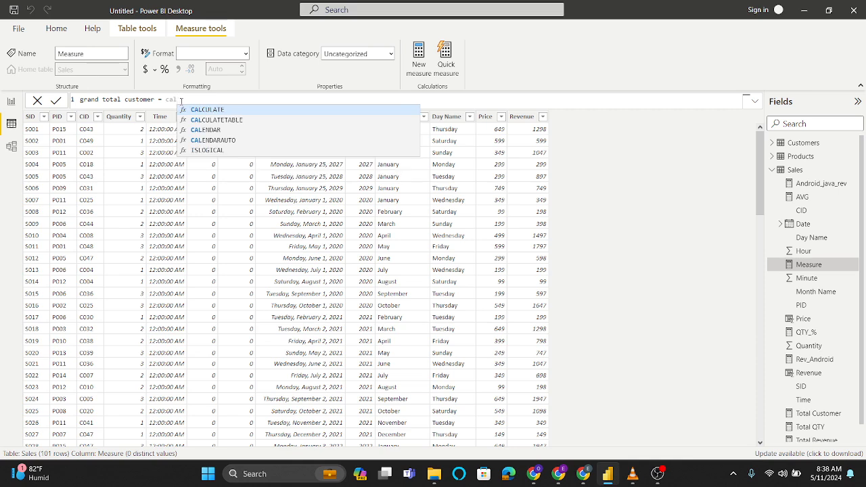
pyautogui.click(195, 112)
pyautogui.write('tot')
pyautogui.click(248, 111)
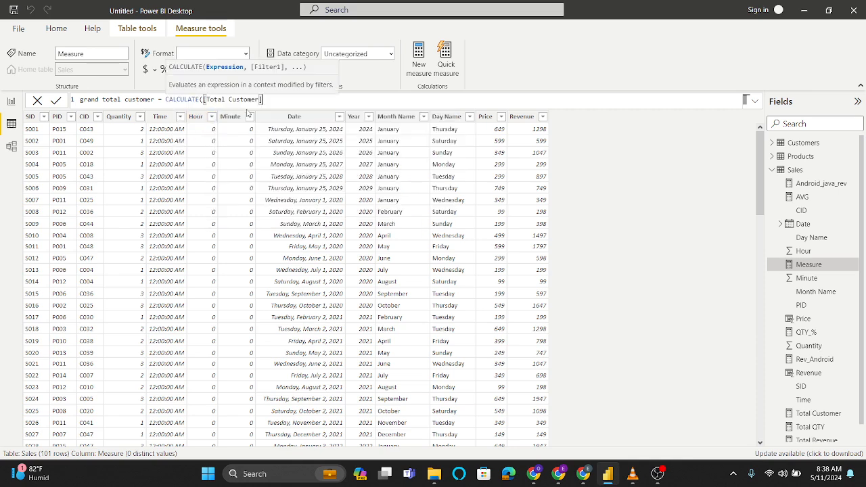
# Step: Add ALL(Customers) as the filter argument of the CALCULATE expression and commit the measure
pyautogui.write(',')
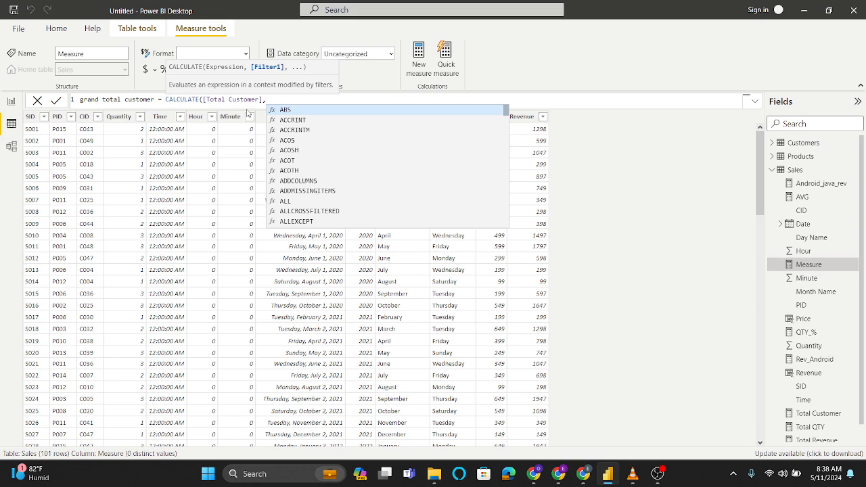
pyautogui.write('all')
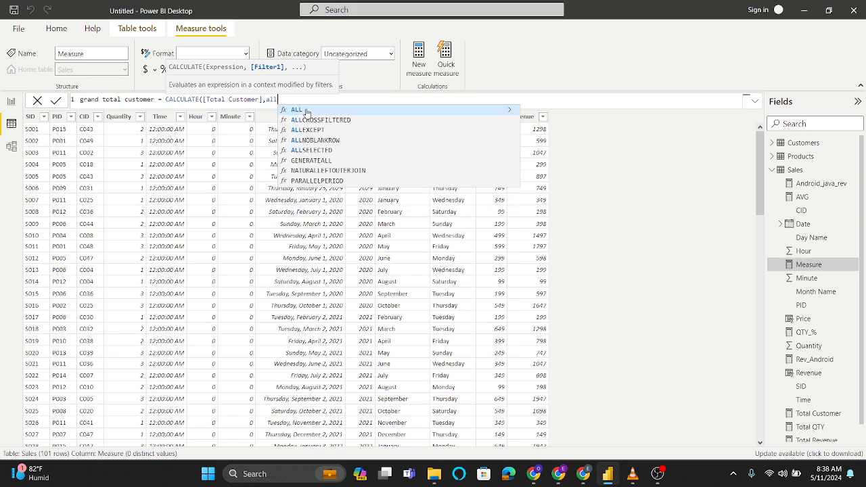
pyautogui.click(308, 112)
pyautogui.click(307, 112)
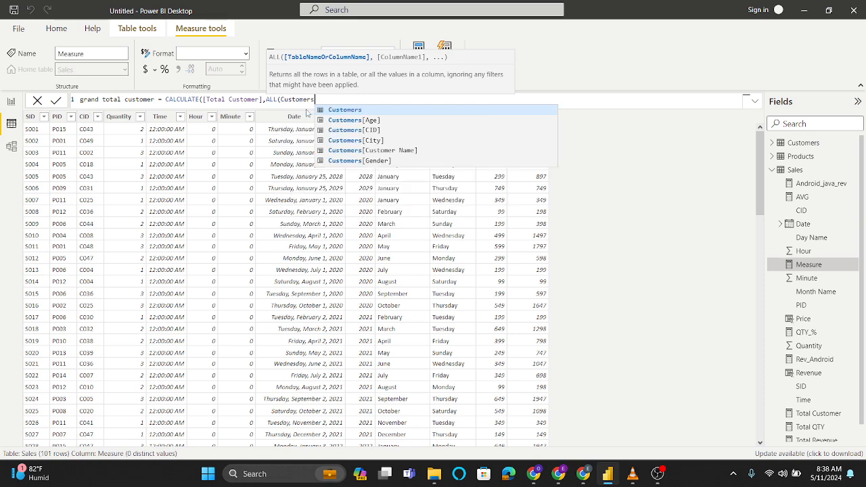
pyautogui.write(')')
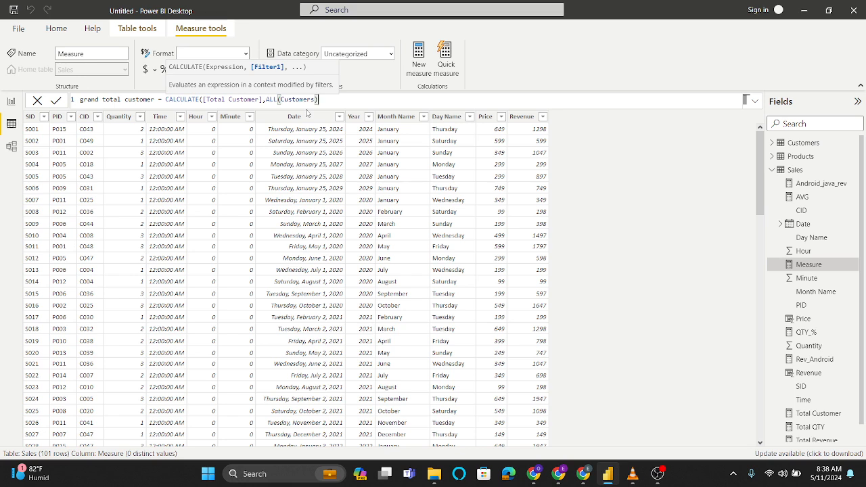
pyautogui.write(')')
pyautogui.press('Return')
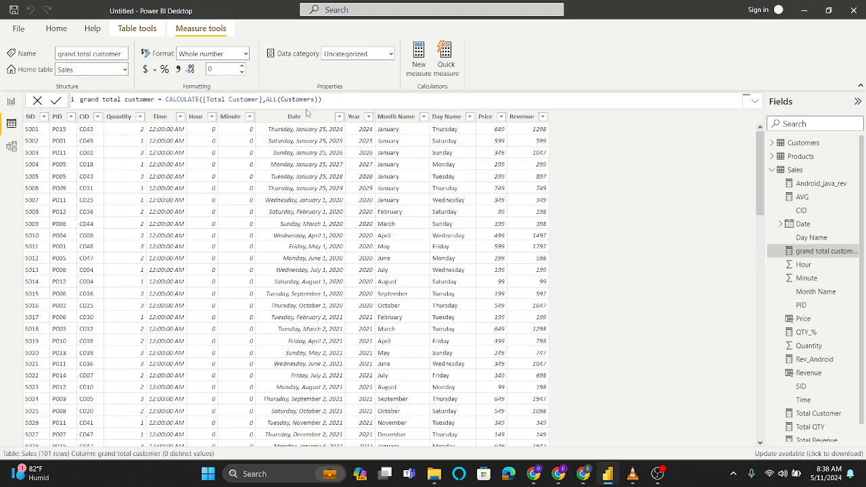
# Step: Return to the report page and insert a table visual listing the product Brand
pyautogui.click(13, 105)
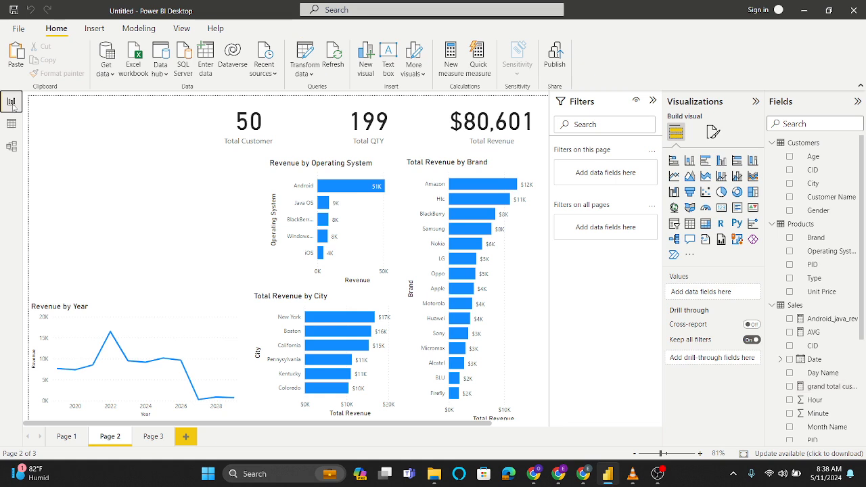
pyautogui.click(690, 224)
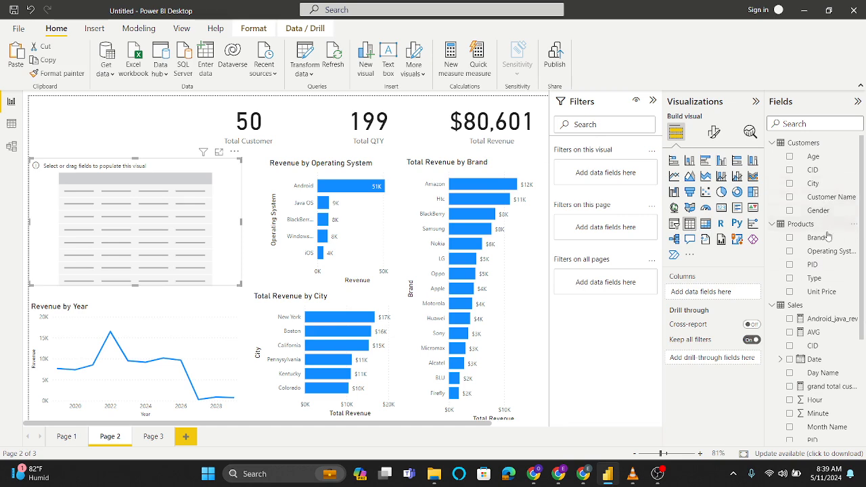
pyautogui.moveTo(816, 238); pyautogui.dragTo(720, 295)
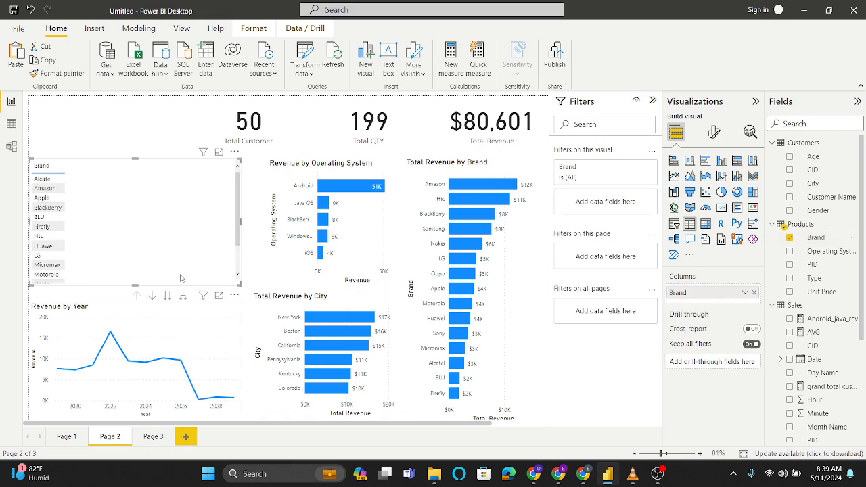
pyautogui.keyDown('ctrl'); pyautogui.scroll(5, 150, 260); pyautogui.keyUp('ctrl')
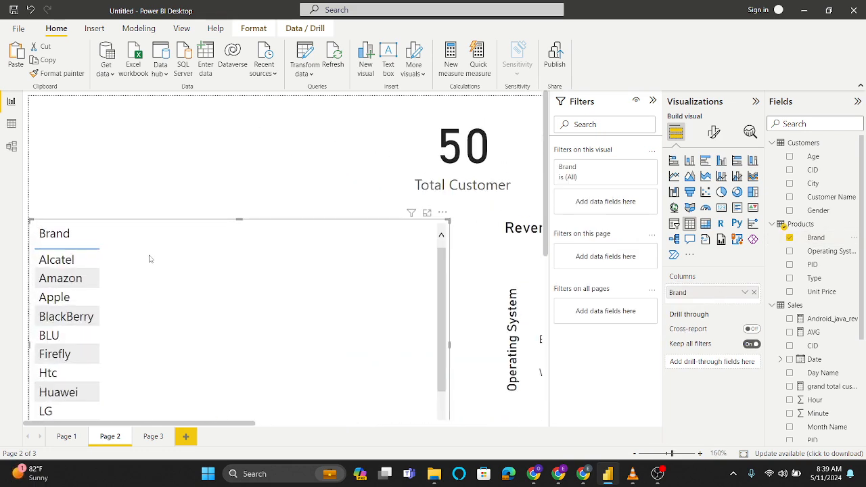
pyautogui.scroll(-1, 150, 259)
pyautogui.scroll(1, 151, 260)
pyautogui.scroll(-3, 198, 161)
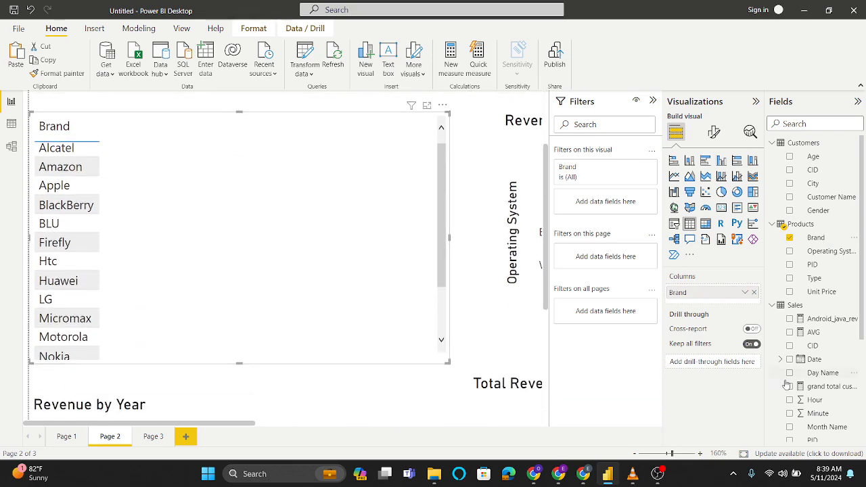
# Step: Add grand total customer to the Brand table and place Total Customer ahead of it
pyautogui.scroll(-3, 836, 408)
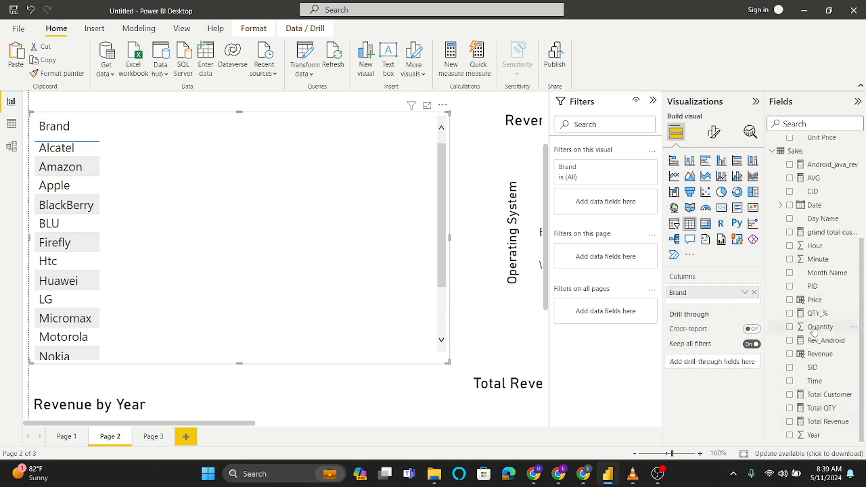
pyautogui.moveTo(826, 232); pyautogui.dragTo(723, 306)
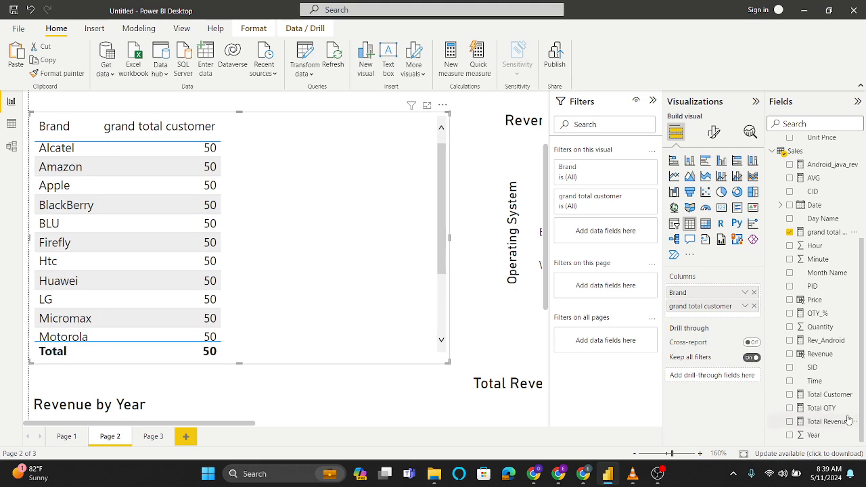
pyautogui.moveTo(829, 394); pyautogui.dragTo(741, 309)
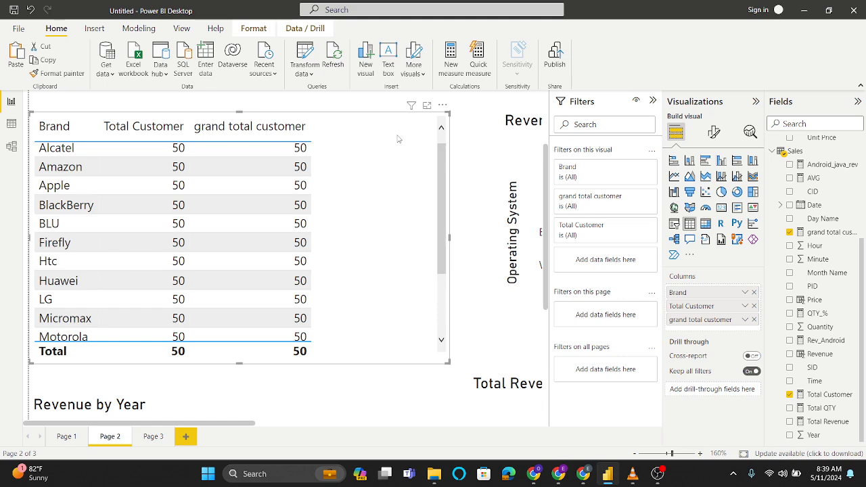
# Step: Delete the Brand table from the report page
pyautogui.press('Delete')
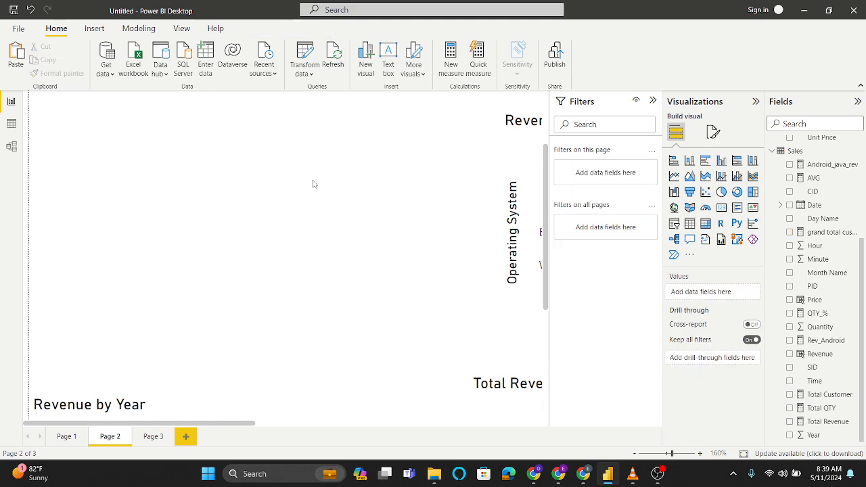
pyautogui.scroll(-3, 343, 211)
pyautogui.scroll(-4, 343, 210)
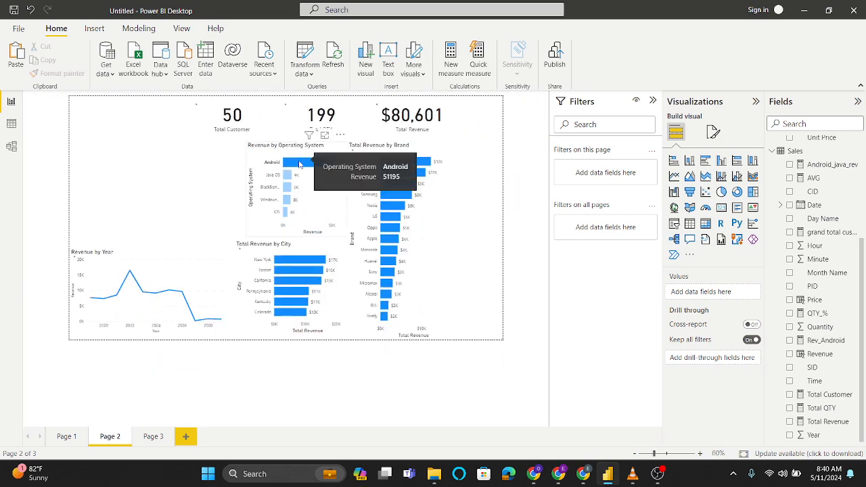
# Step: Cross-filter the page by Android, Amazon and New York in turn, clearing each selection to compare the KPI cards
pyautogui.click(300, 163)
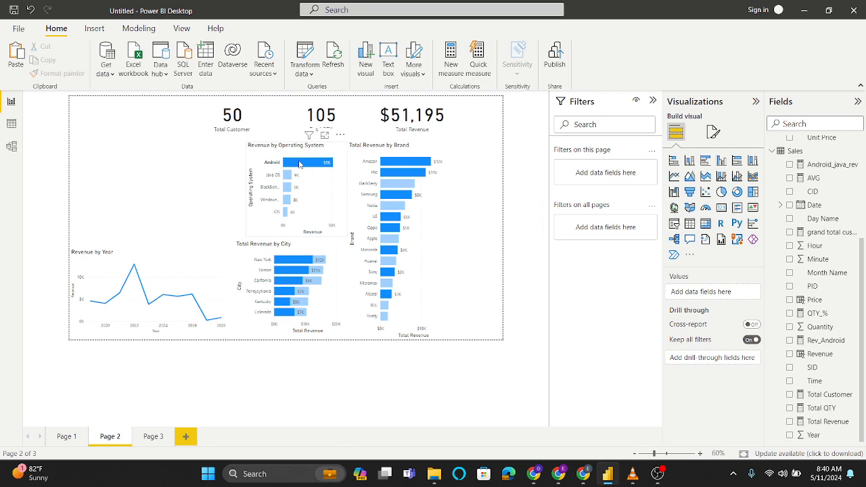
pyautogui.click(299, 163)
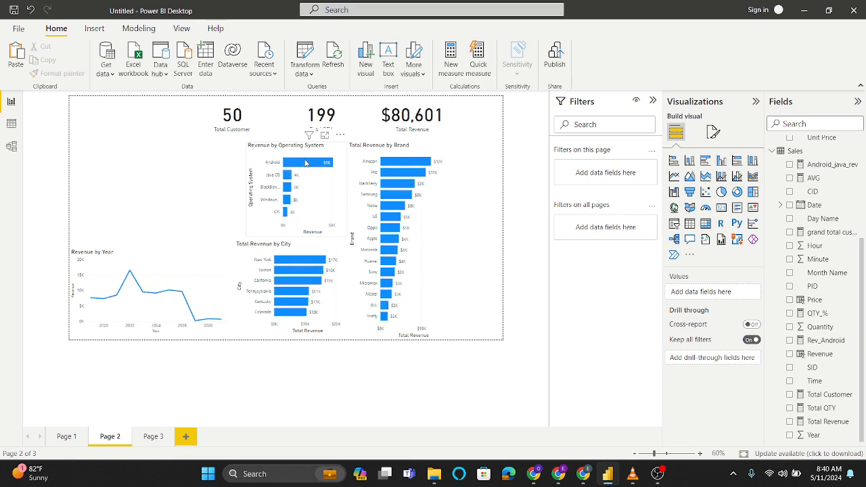
pyautogui.click(406, 164)
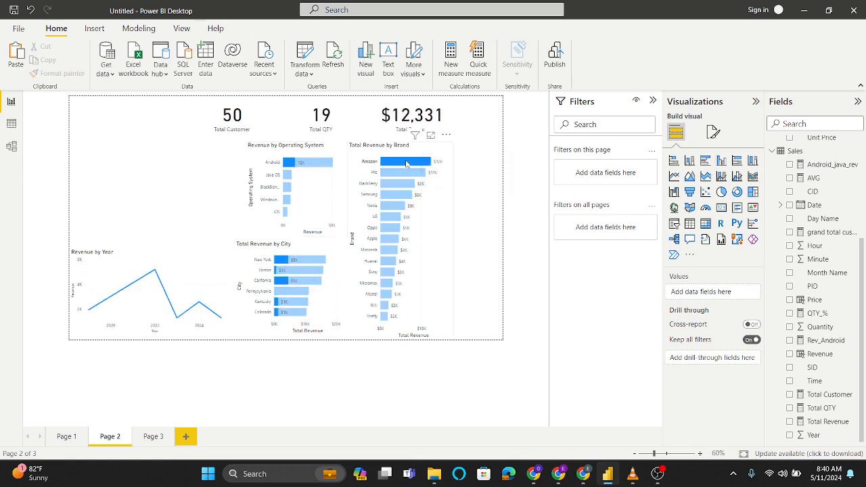
pyautogui.click(398, 164)
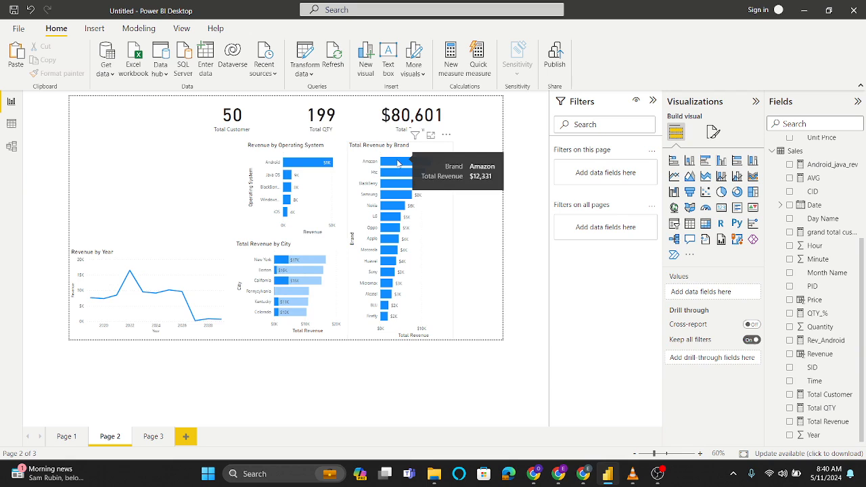
pyautogui.click(285, 261)
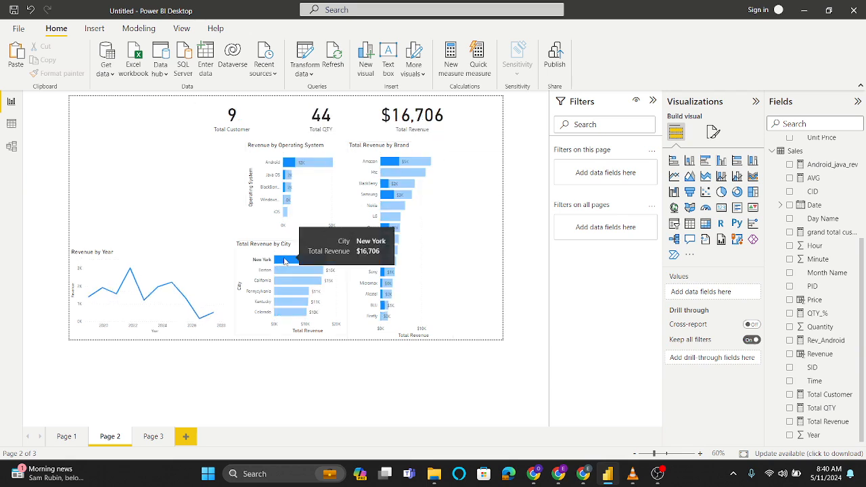
pyautogui.click(284, 261)
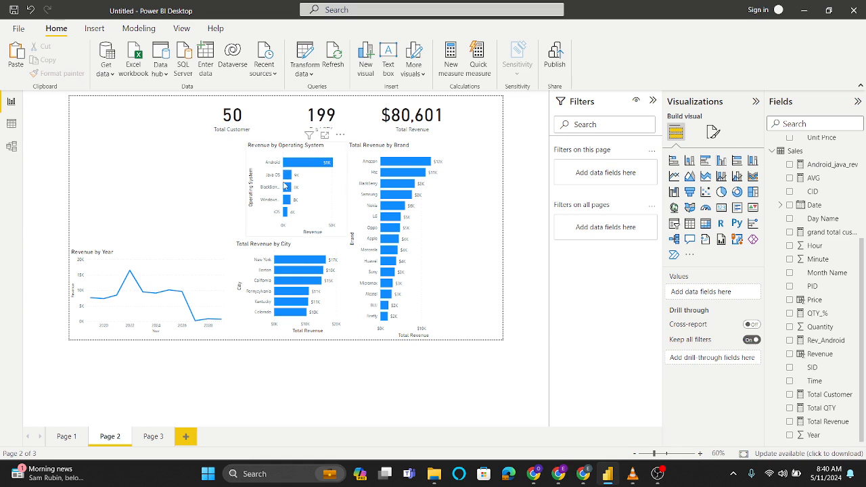
# Step: Check how the Total Customer card responds to selecting Java OS, BlackBerry and New York, clearing each selection
pyautogui.moveTo(286, 166)
pyautogui.moveTo(410, 166)
pyautogui.click(288, 177)
pyautogui.click(288, 177)
pyautogui.click(289, 188)
pyautogui.click(289, 188)
pyautogui.click(302, 262)
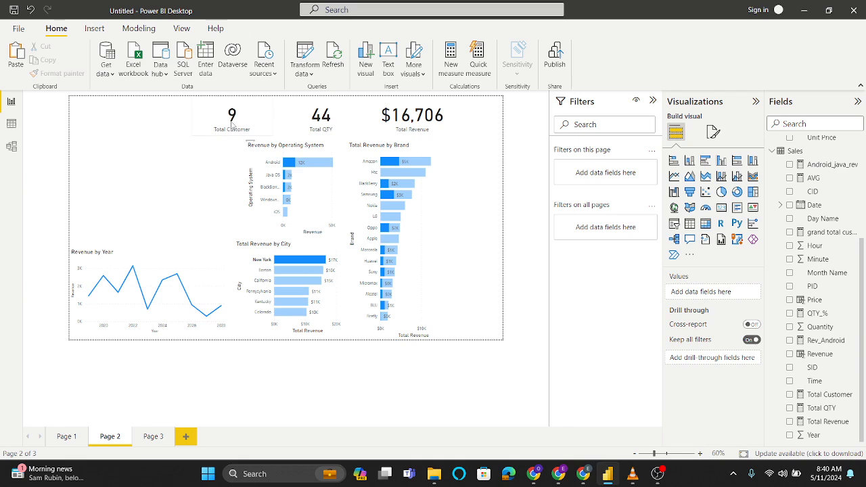
pyautogui.click(303, 262)
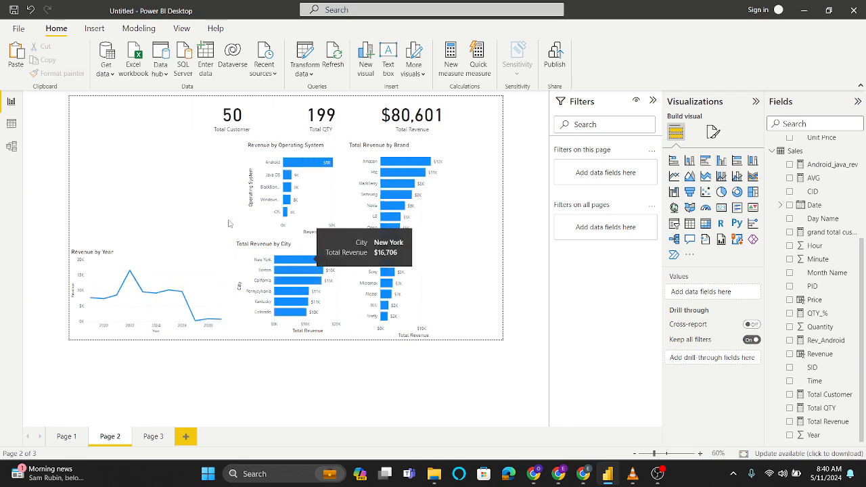
# Step: Insert a table visual above the Revenue by Year chart listing the customers' City
pyautogui.scroll(4, 274, 250)
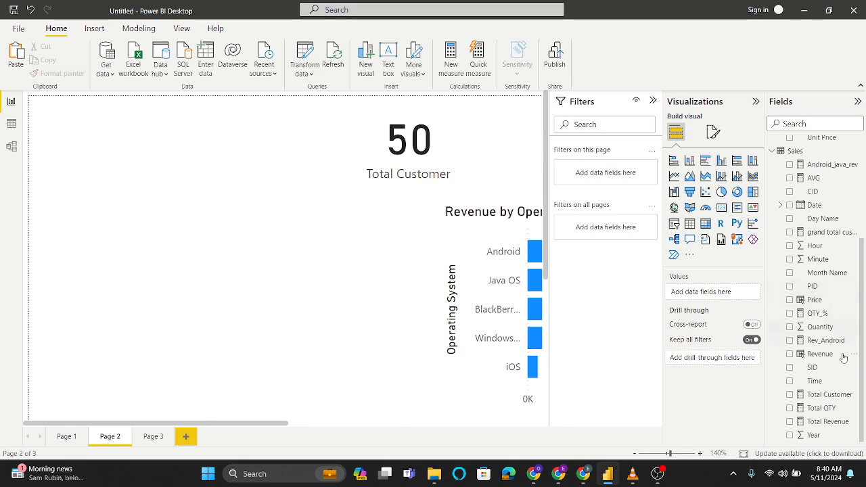
pyautogui.click(689, 223)
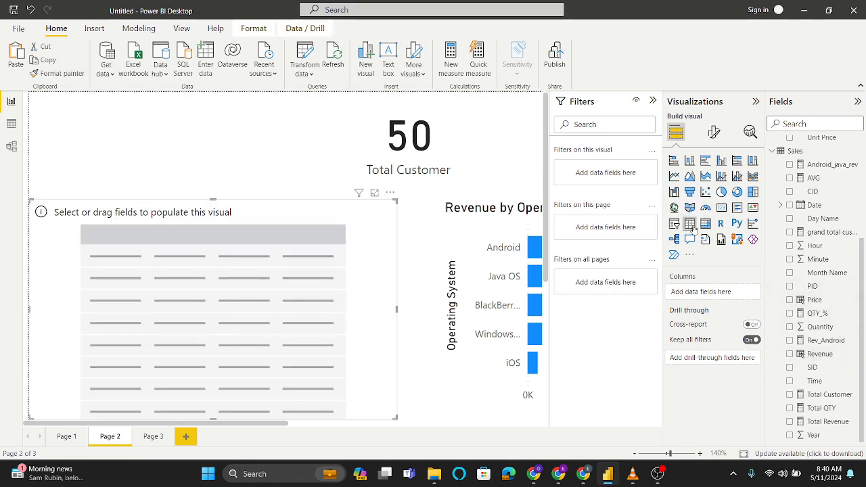
pyautogui.scroll(-2, 267, 251)
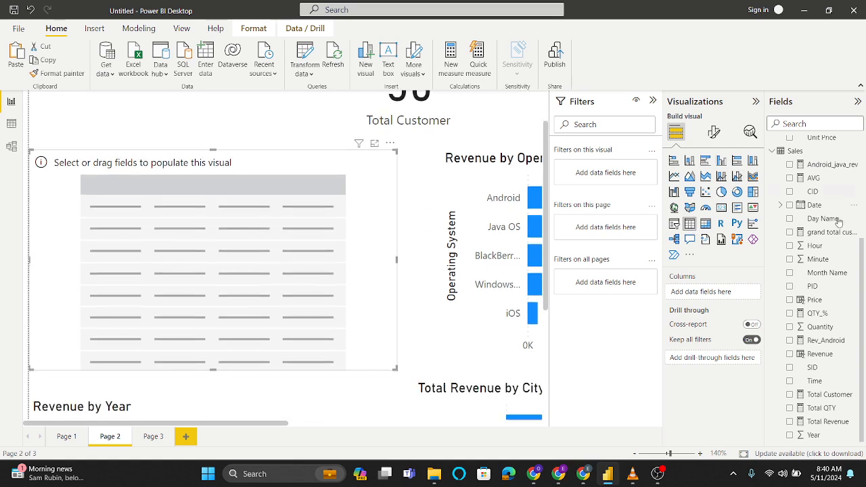
pyautogui.scroll(5, 820, 175)
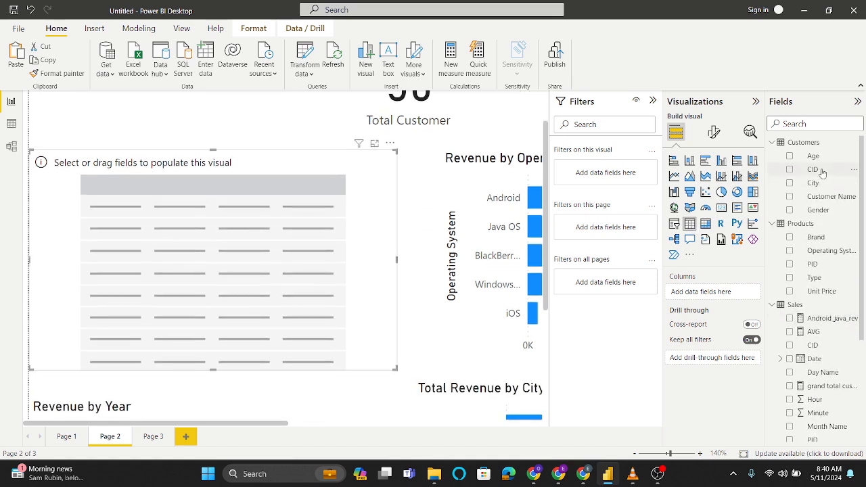
pyautogui.moveTo(819, 183); pyautogui.dragTo(721, 293)
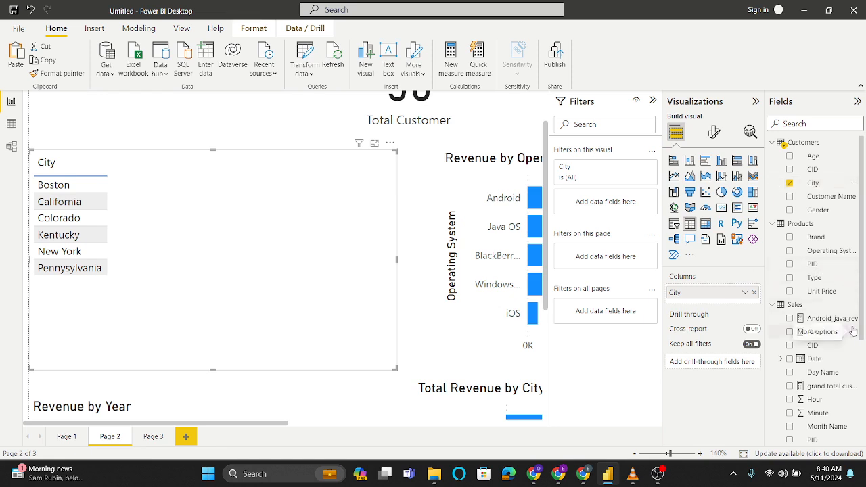
# Step: Add Total Customer and grand total customer as columns of the City table
pyautogui.scroll(-3, 845, 385)
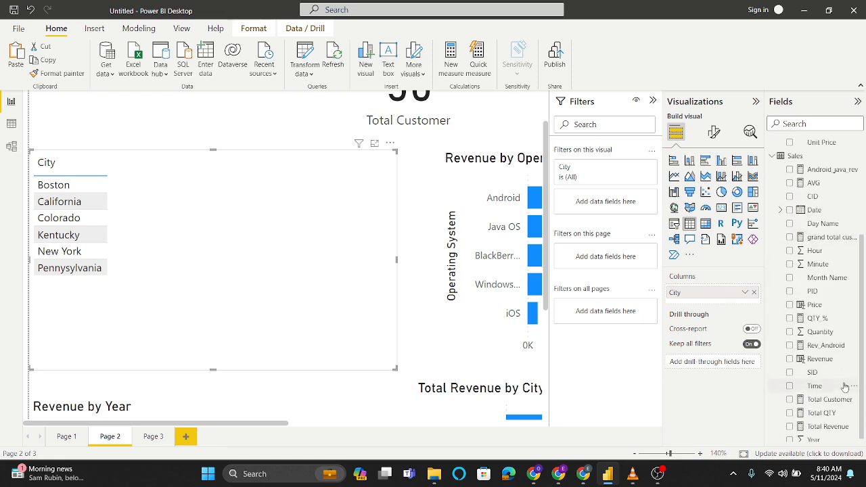
pyautogui.moveTo(846, 394); pyautogui.dragTo(744, 305)
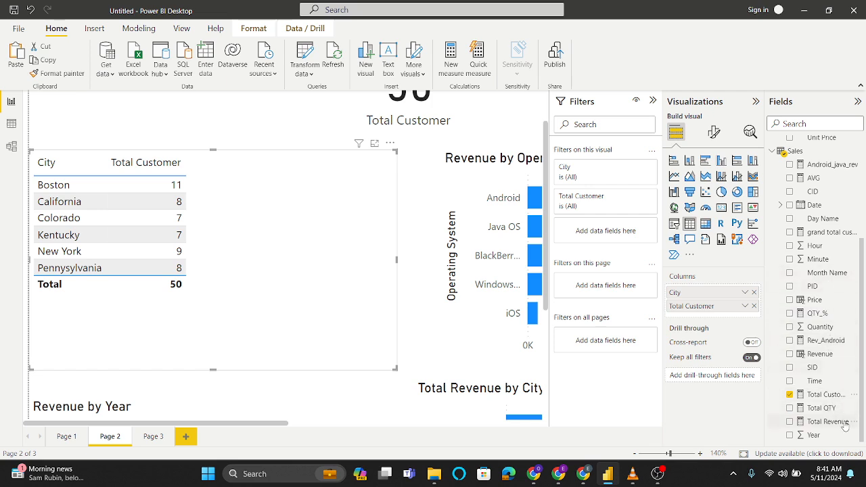
pyautogui.moveTo(822, 233); pyautogui.dragTo(724, 320)
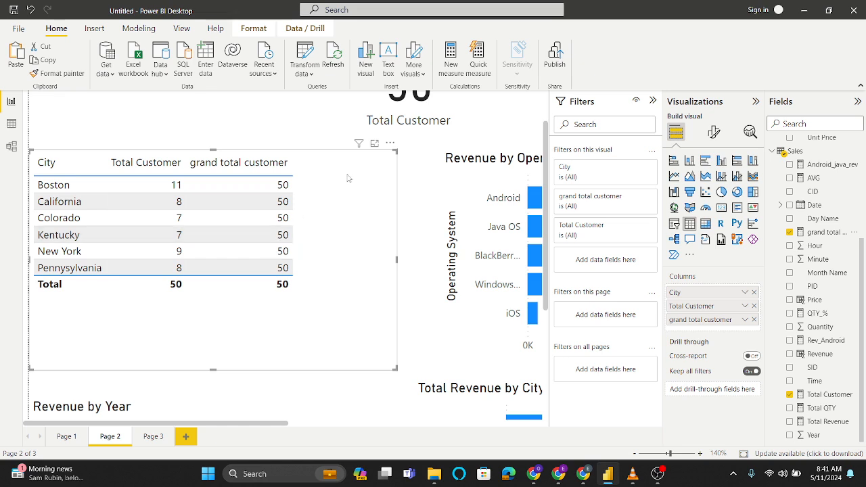
# Step: Delete the City table from the report page
pyautogui.press('Delete')
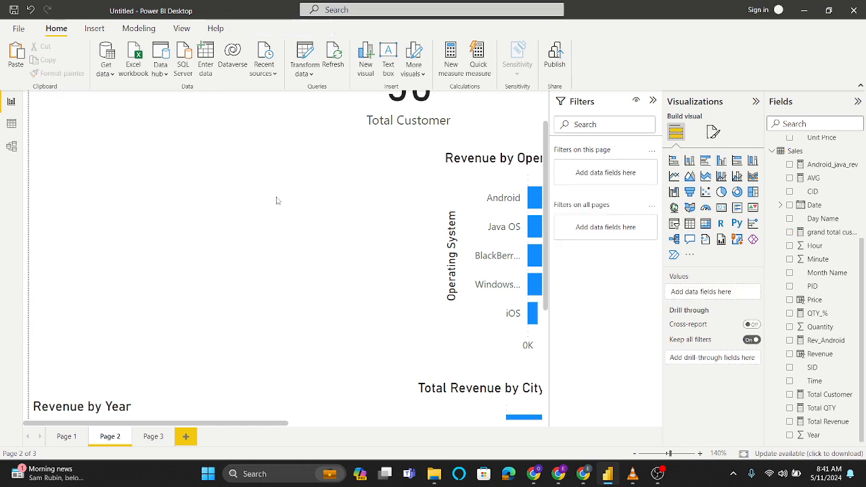
pyautogui.scroll(-5, 271, 199)
pyautogui.scroll(-2, 272, 200)
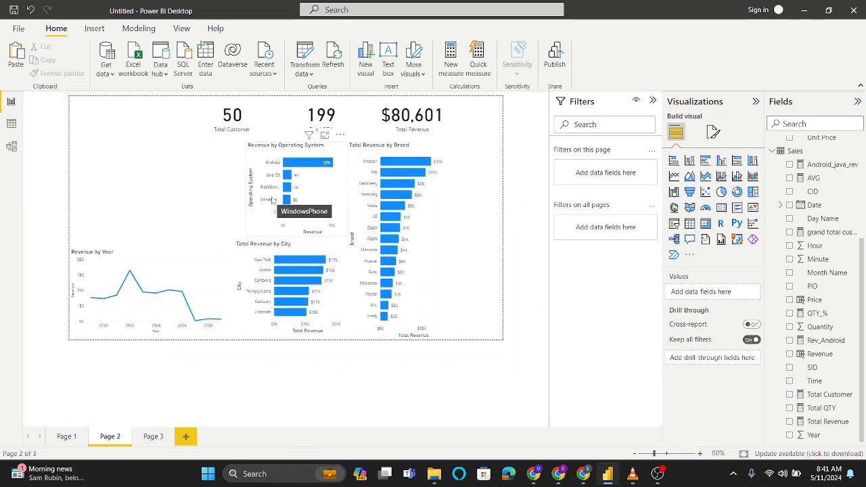
# Step: Start a new measure named cust_% in the Sales table from the data view
pyautogui.scroll(4, 274, 200)
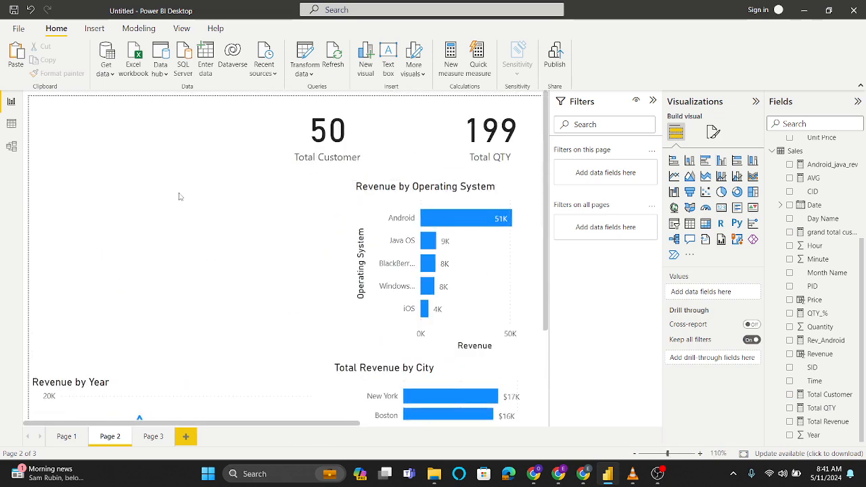
pyautogui.scroll(-4, 179, 196)
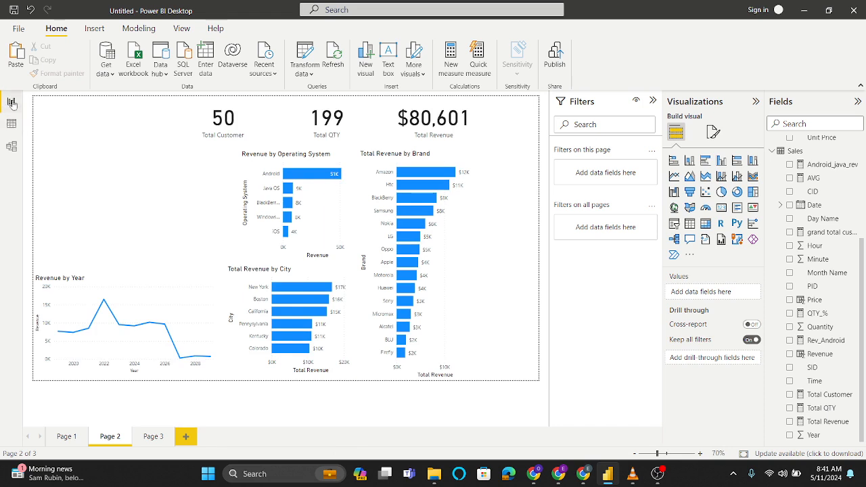
pyautogui.click(10, 124)
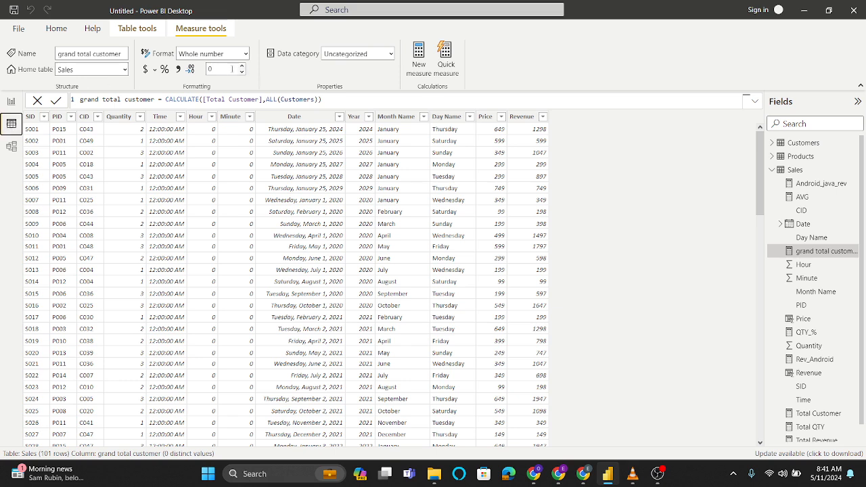
pyautogui.click(421, 68)
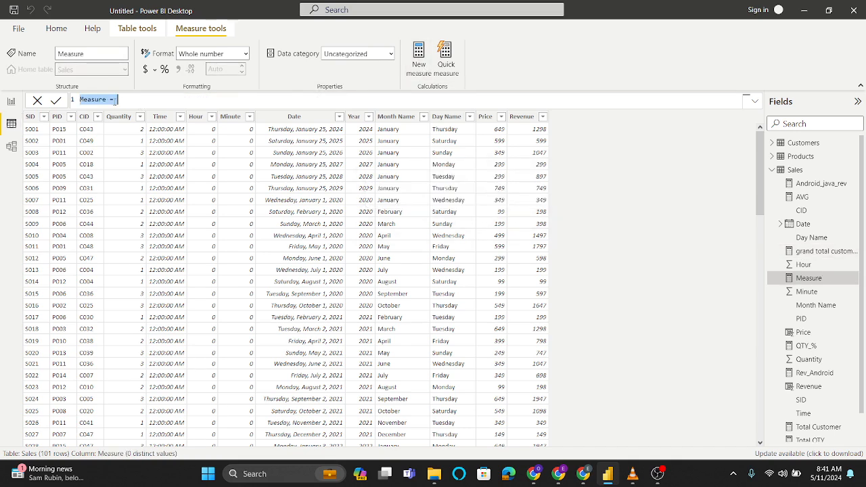
pyautogui.click(106, 100)
pyautogui.press('BackSpace')
pyautogui.press('BackSpace')
pyautogui.press('BackSpace')
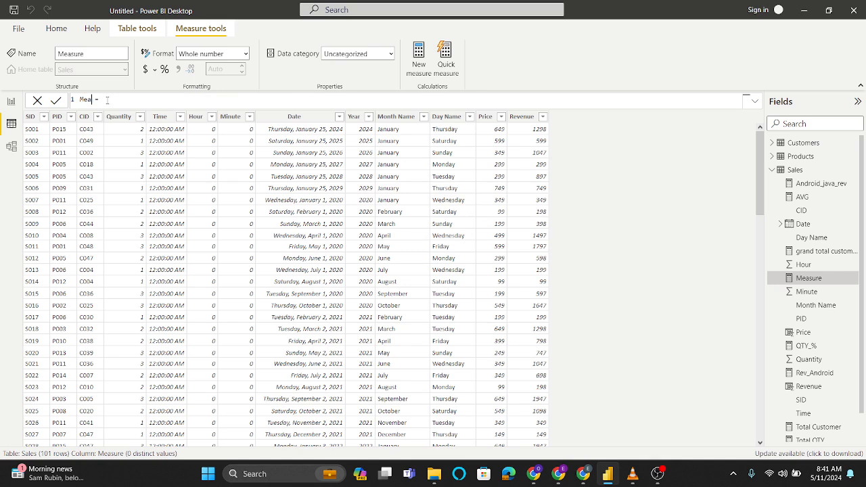
pyautogui.write('cus')
pyautogui.click(119, 100)
# Step: Define cust_% as DIVIDE([Total Customer],[grand total customer],0) and format the measure as a percentage
pyautogui.write('divide')
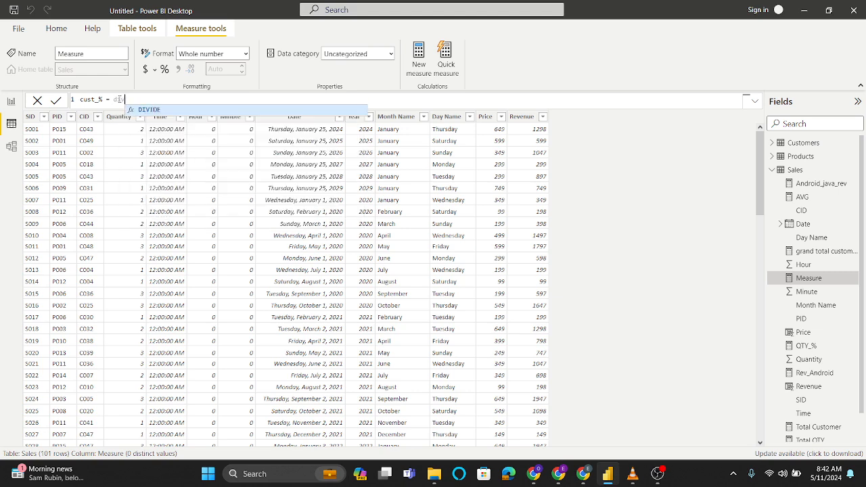
pyautogui.click(151, 111)
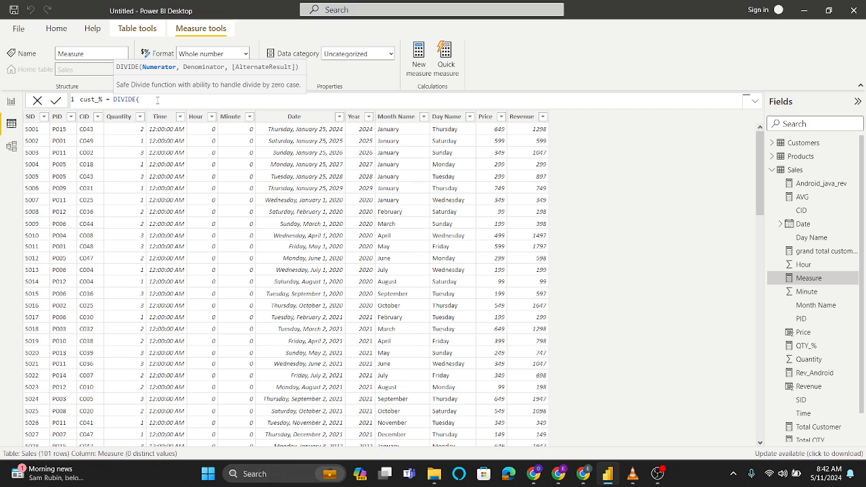
pyautogui.write('tota')
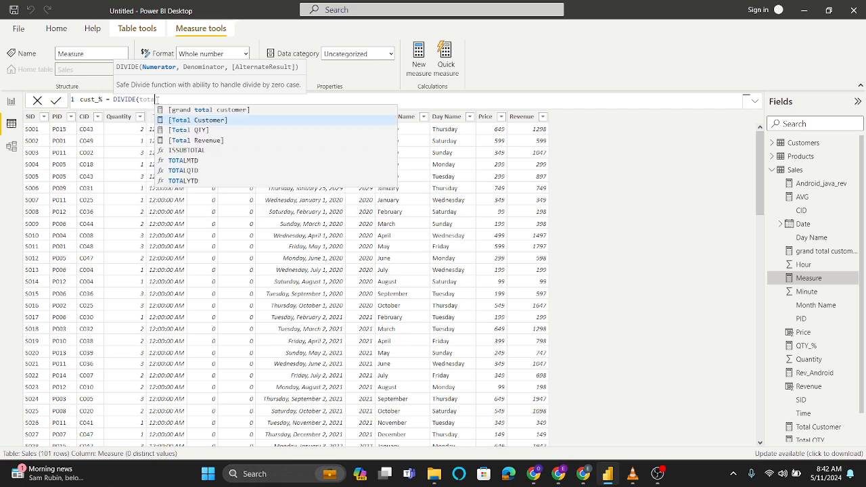
pyautogui.click(201, 123)
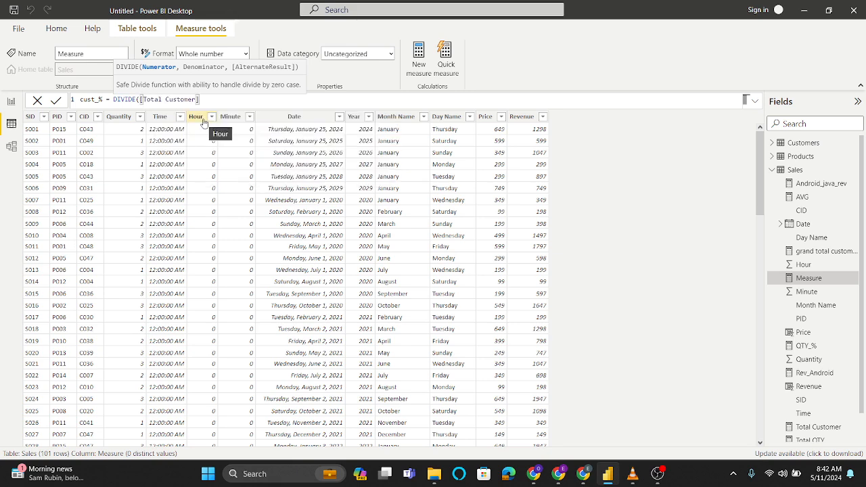
pyautogui.write(',gra')
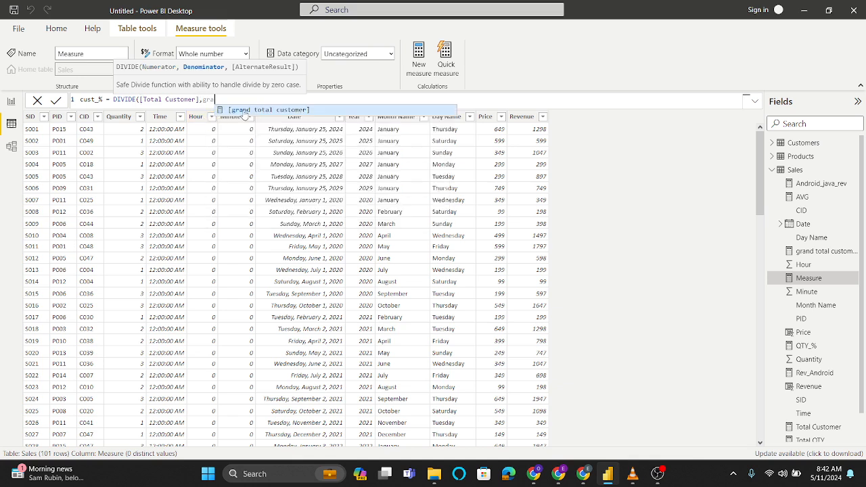
pyautogui.click(244, 111)
pyautogui.write(',0)')
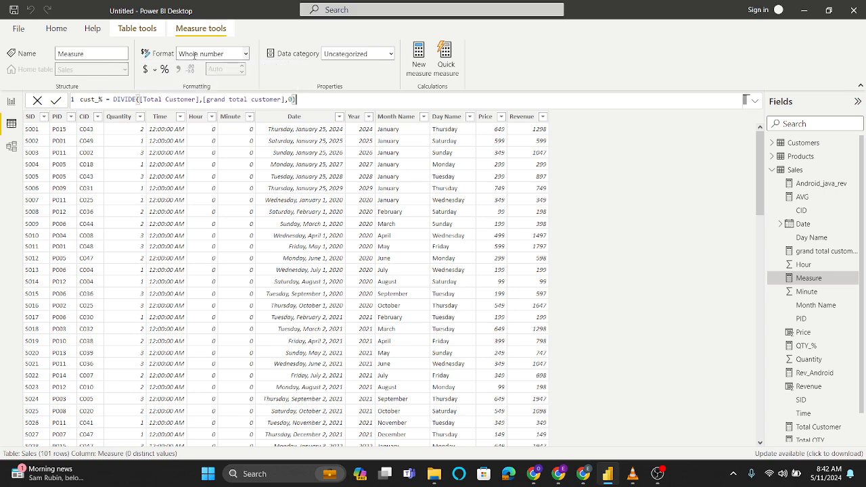
pyautogui.press('Return')
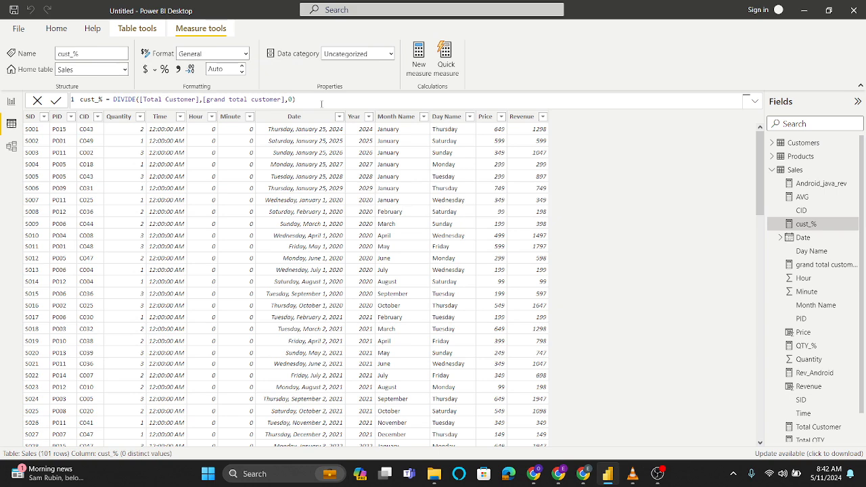
pyautogui.click(164, 70)
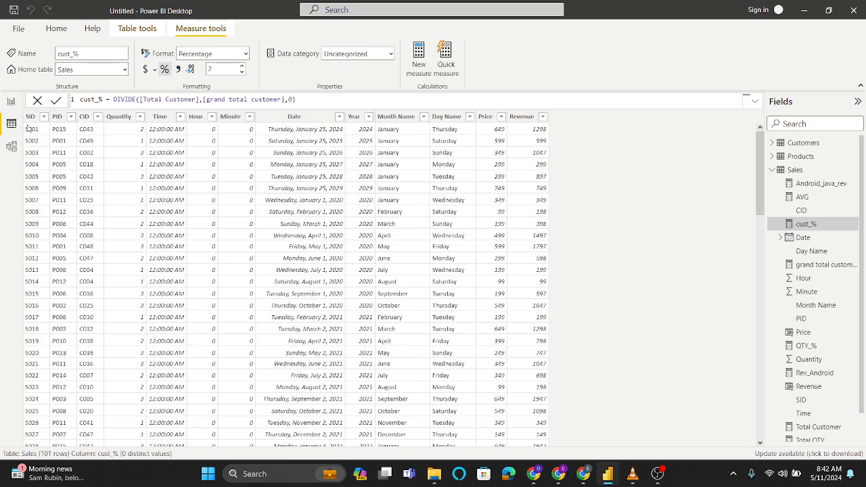
# Step: Insert a clustered column chart on report Page 2, narrowed and placed just beside the Revenue by Operating System chart
pyautogui.click(14, 107)
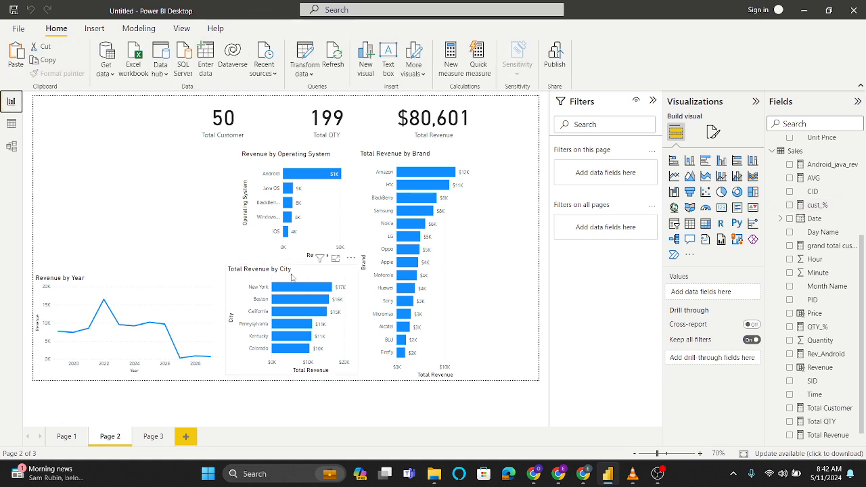
pyautogui.moveTo(658, 453); pyautogui.dragTo(663, 454)
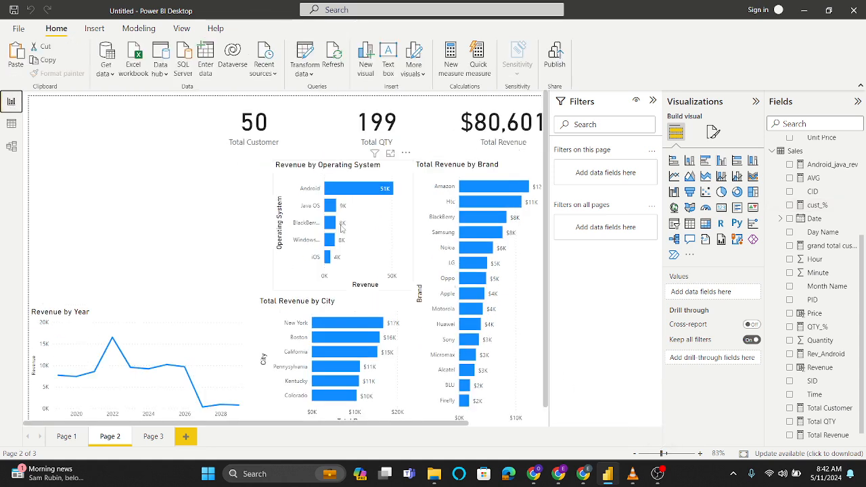
pyautogui.scroll(-5, 280, 225)
pyautogui.scroll(8, 280, 224)
pyautogui.scroll(-8, 280, 224)
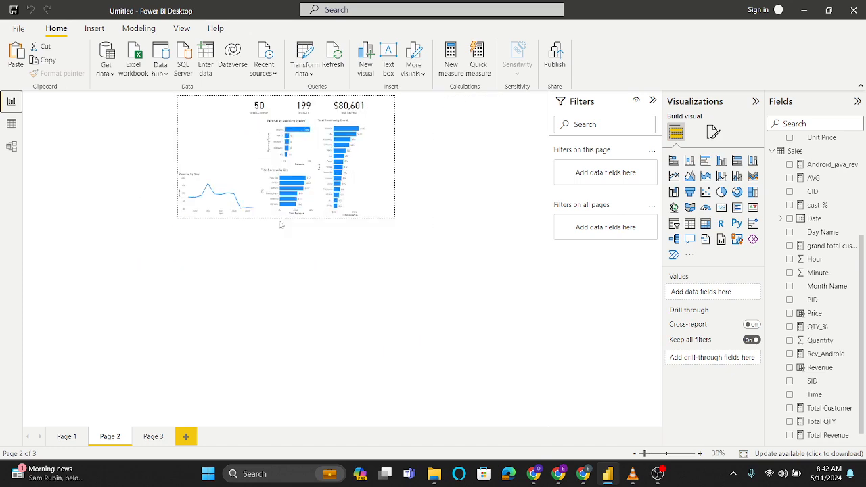
pyautogui.moveTo(644, 454); pyautogui.dragTo(662, 455)
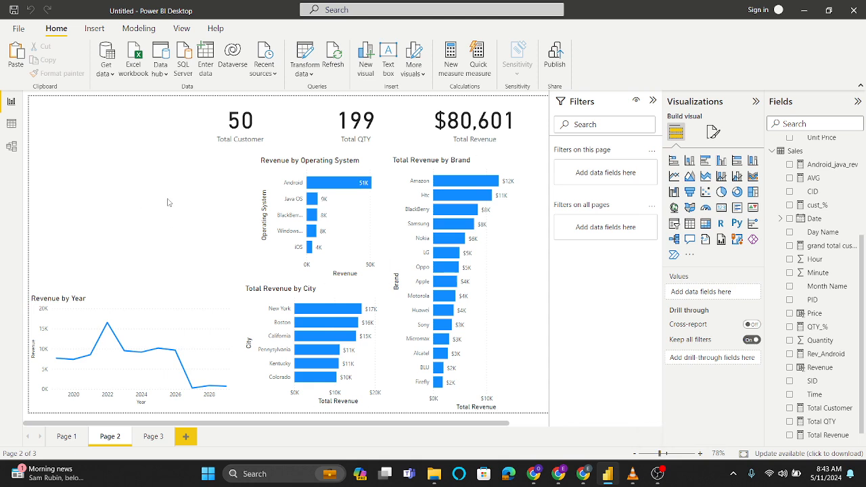
pyautogui.click(721, 160)
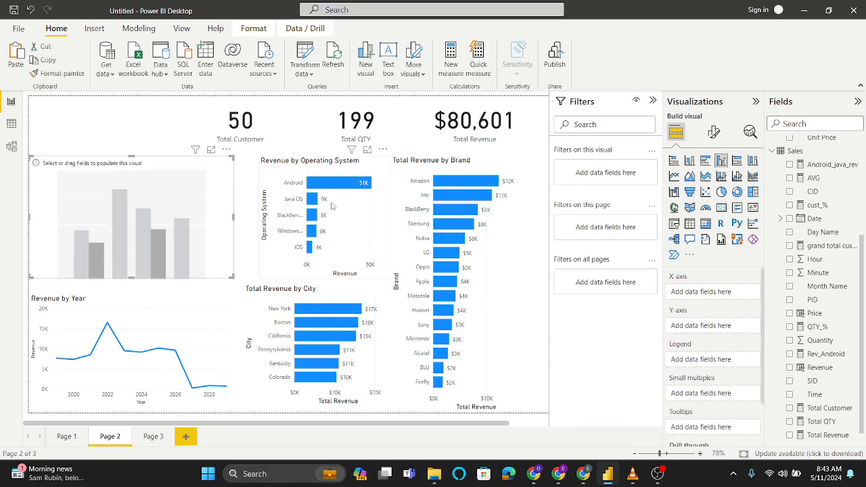
pyautogui.moveTo(30, 216); pyautogui.dragTo(120, 216)
pyautogui.moveTo(182, 202); pyautogui.dragTo(189, 202)
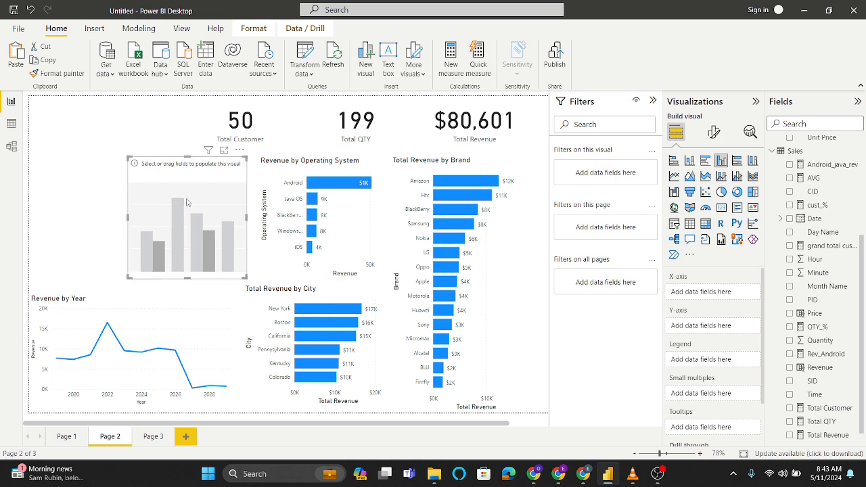
# Step: Plot cust_% on the Y-axis by Gender on the X-axis of the new column chart and widen it slightly
pyautogui.scroll(5, 800, 168)
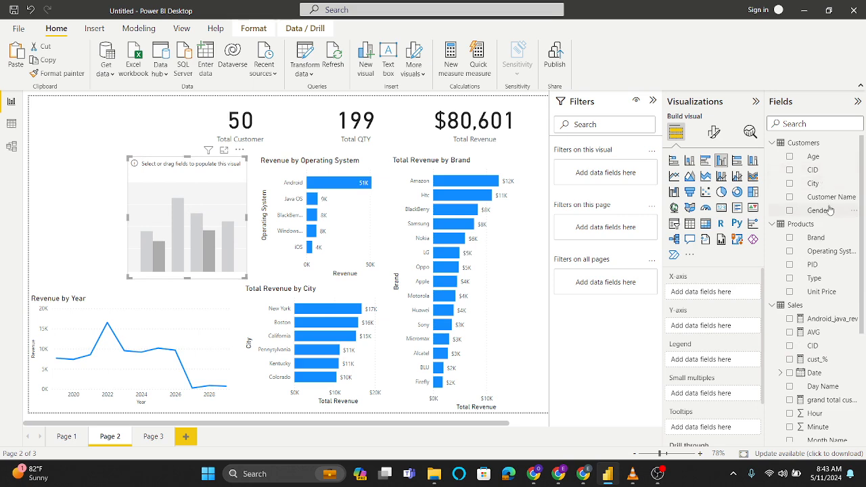
pyautogui.moveTo(829, 210); pyautogui.dragTo(730, 295)
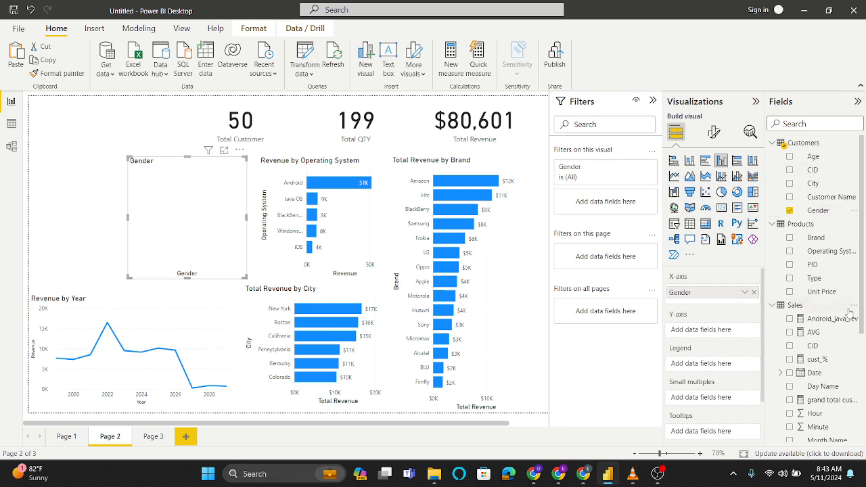
pyautogui.scroll(-3, 832, 318)
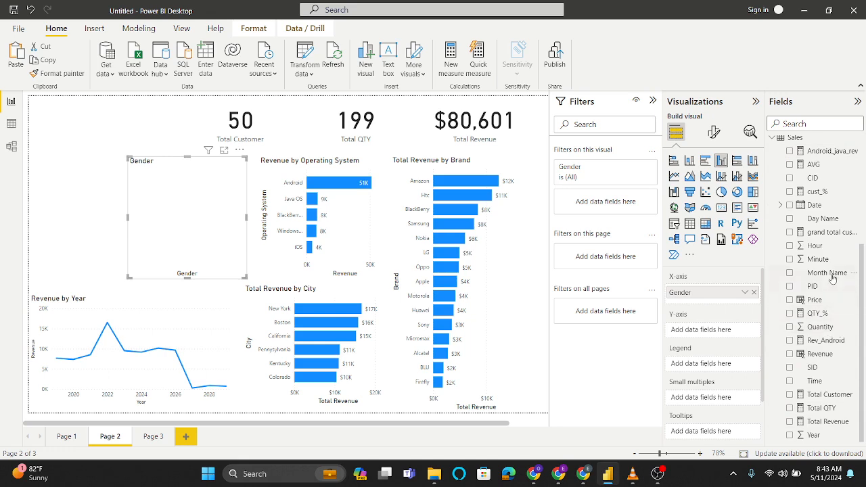
pyautogui.moveTo(827, 196); pyautogui.dragTo(731, 306)
pyautogui.moveTo(827, 196); pyautogui.dragTo(726, 334)
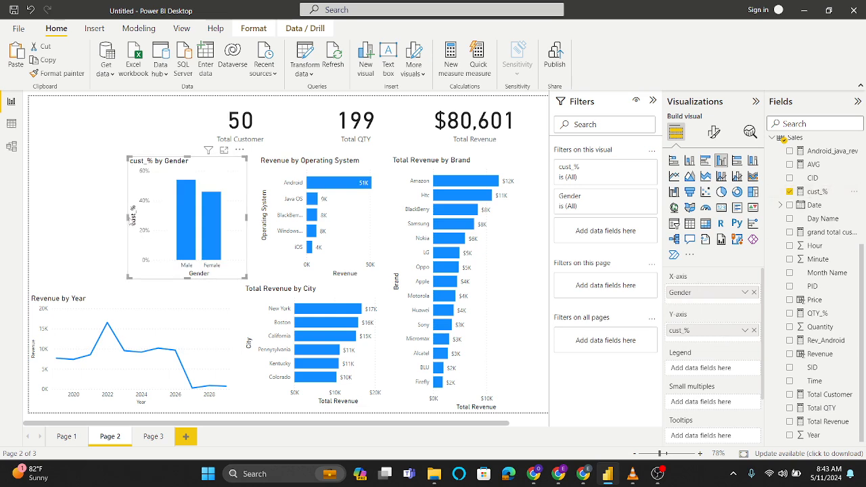
pyautogui.moveTo(127, 216); pyautogui.dragTo(100, 215)
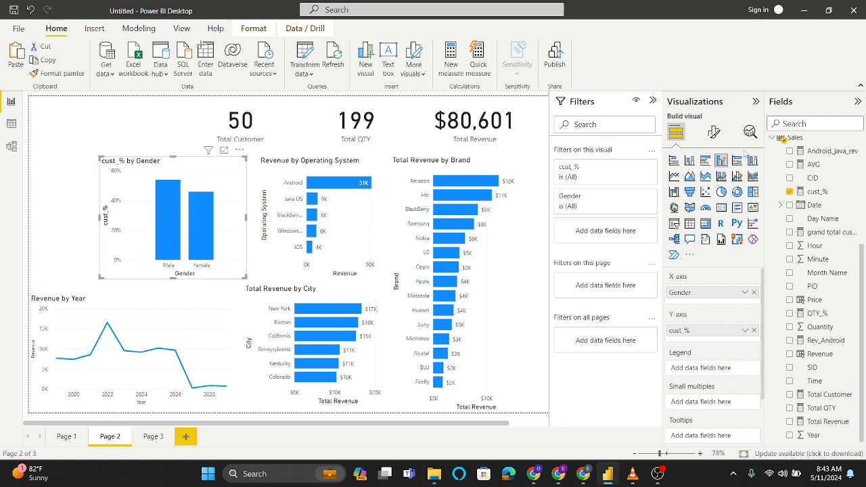
# Step: Turn on data labels for the cust_% by Gender chart and set the cust_% measure to 1 decimal place
pyautogui.click(716, 136)
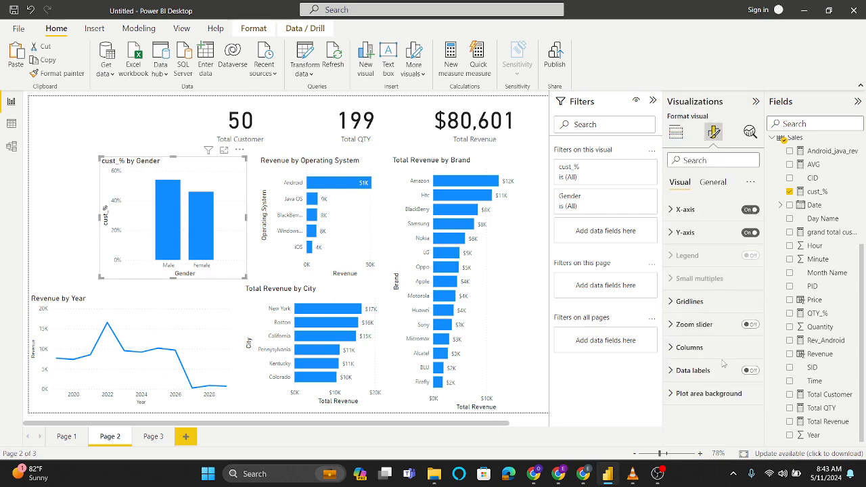
pyautogui.click(751, 371)
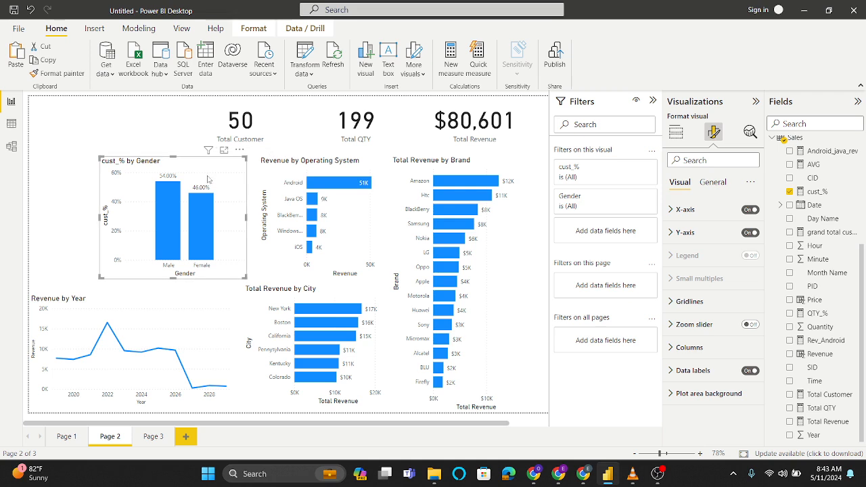
pyautogui.click(818, 192)
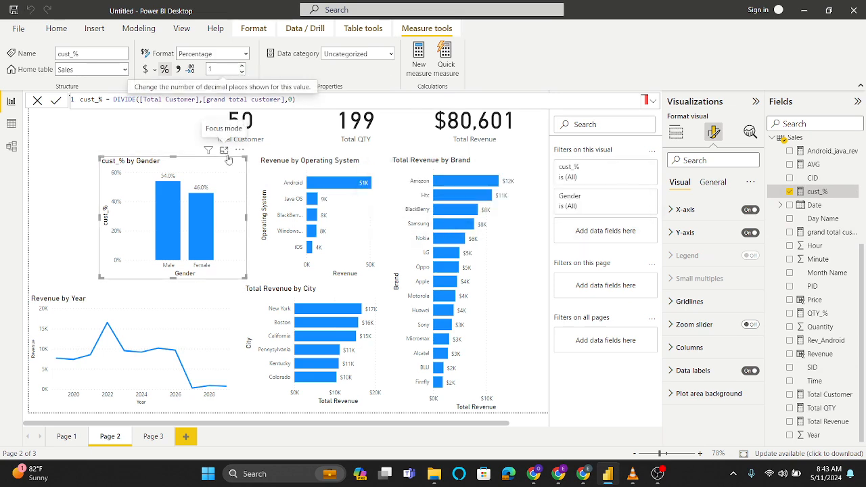
pyautogui.click(147, 137)
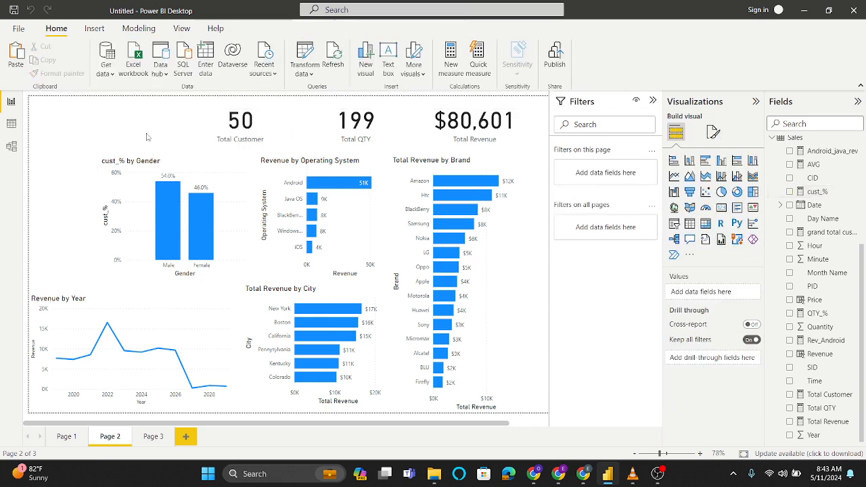
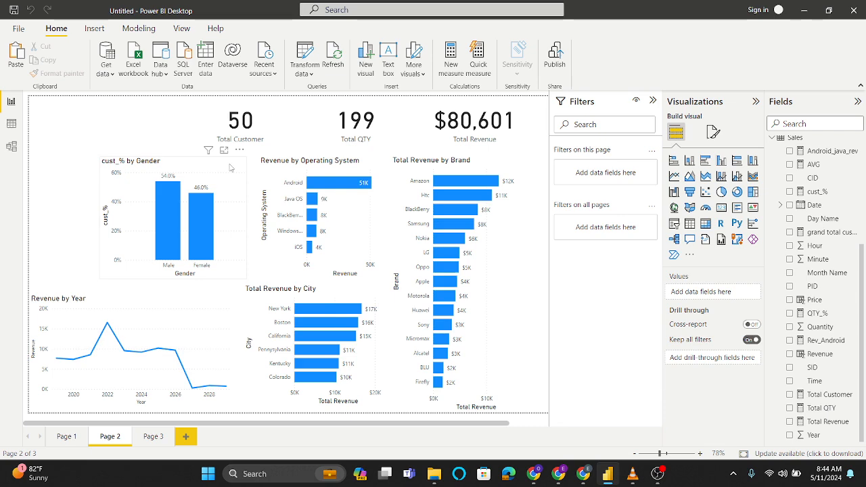
# Step: Turn off the X-axis title of the cust_% by Gender chart
pyautogui.click(208, 168)
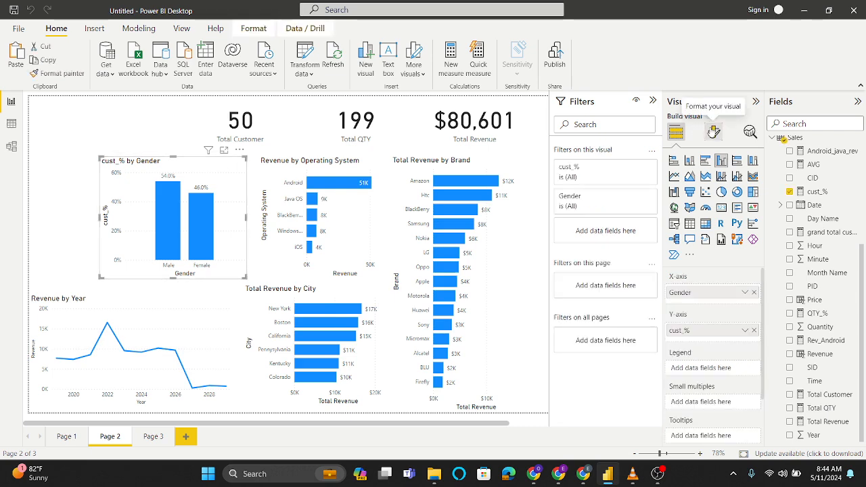
pyautogui.click(713, 132)
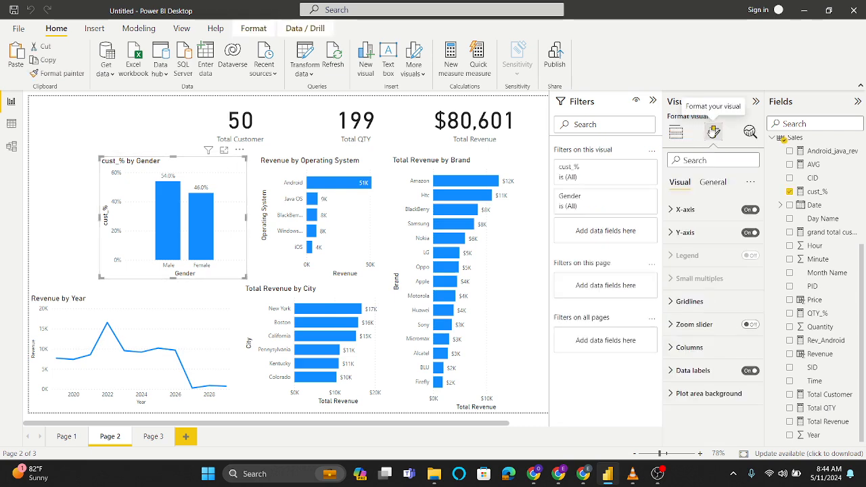
pyautogui.click(673, 211)
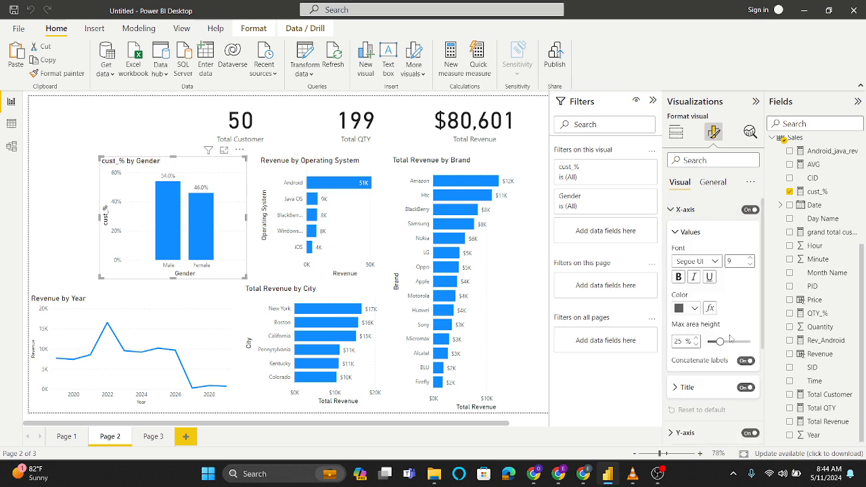
pyautogui.click(745, 389)
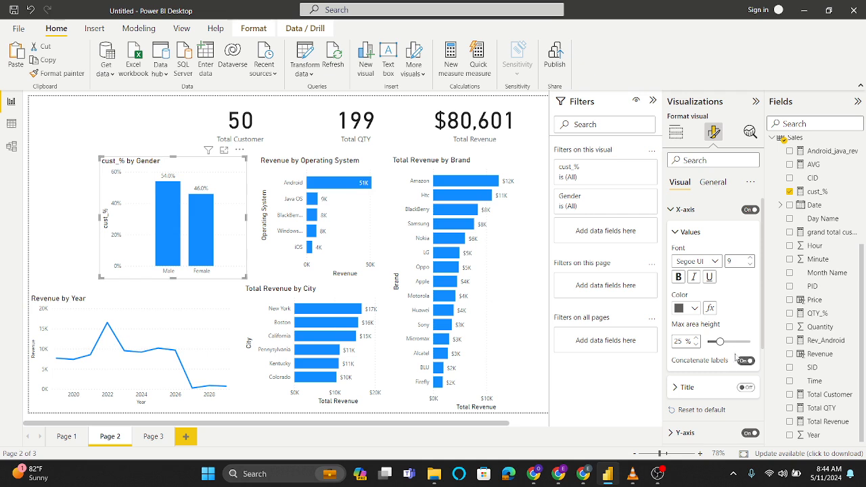
# Step: Turn off the Y-axis title of the cust_% by Gender chart
pyautogui.click(691, 233)
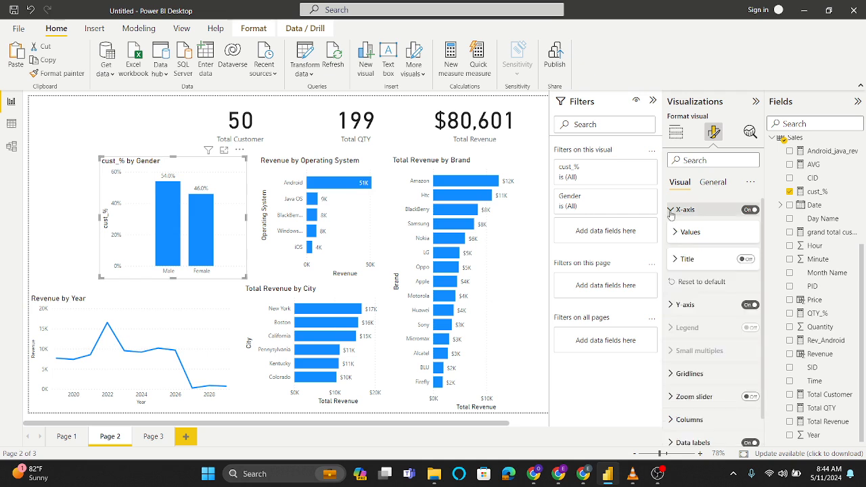
pyautogui.click(670, 211)
pyautogui.click(673, 232)
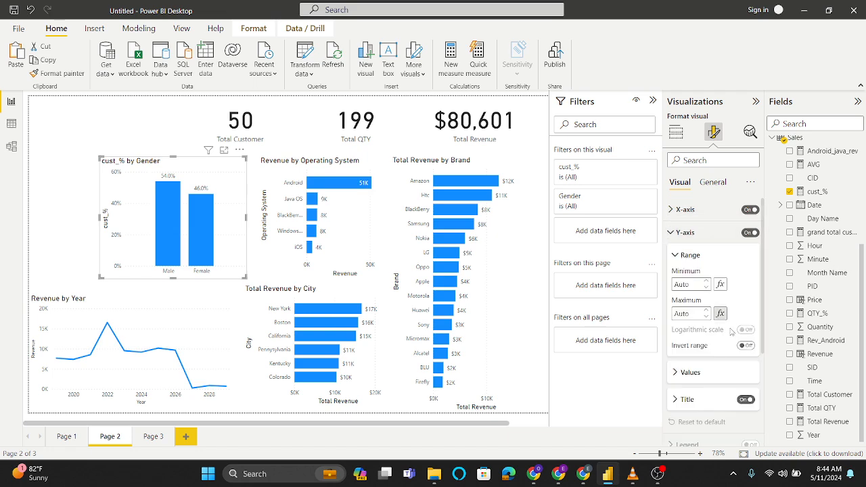
pyautogui.click(746, 400)
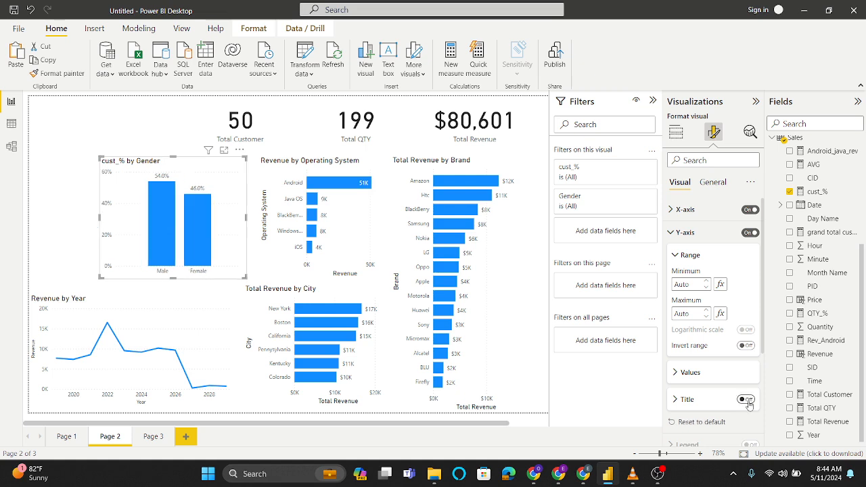
# Step: Hide the whole Y-axis of the cust_% by Gender chart
pyautogui.click(678, 373)
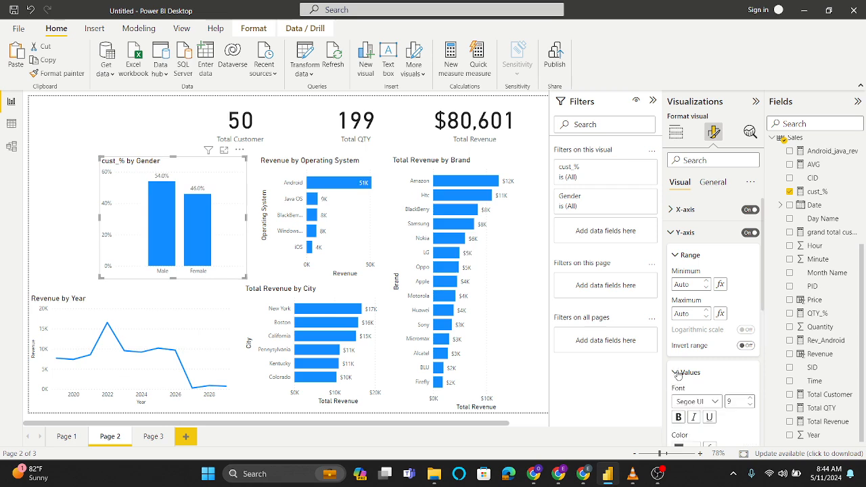
pyautogui.scroll(-5, 694, 386)
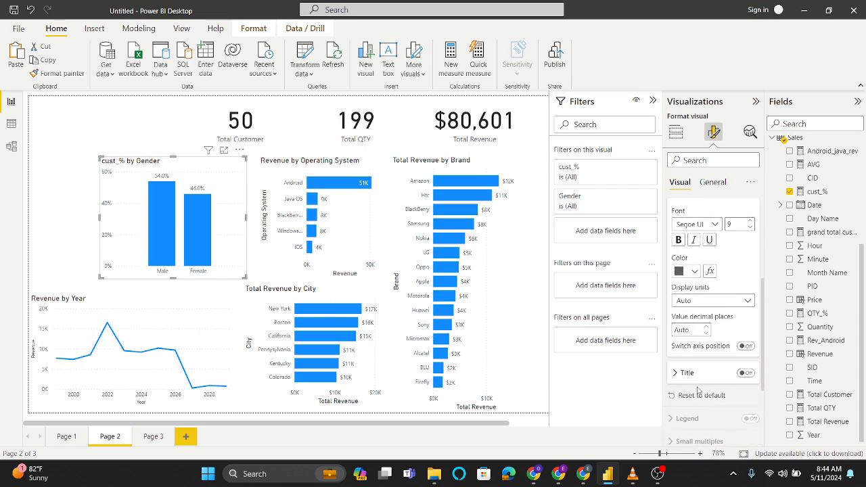
pyautogui.scroll(3, 698, 392)
pyautogui.click(675, 350)
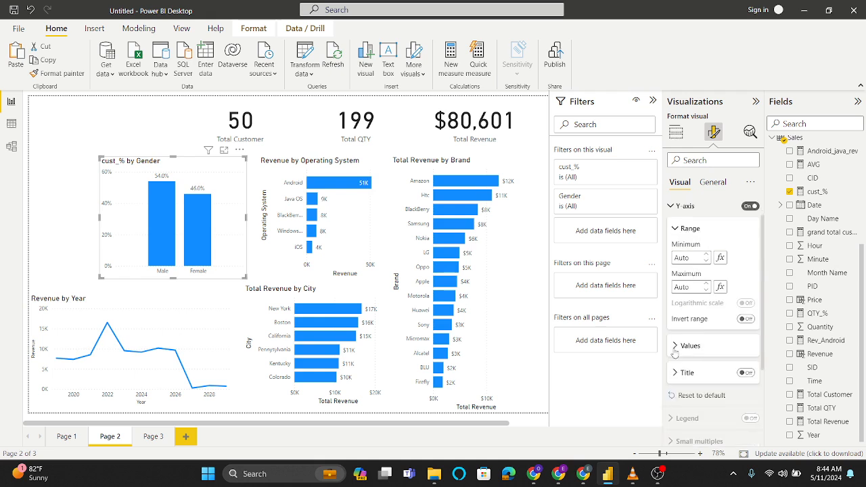
pyautogui.scroll(1, 675, 352)
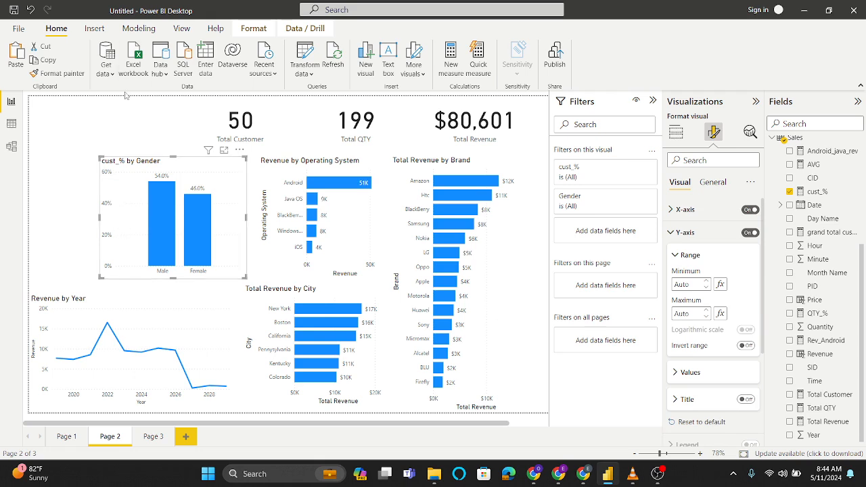
pyautogui.click(750, 233)
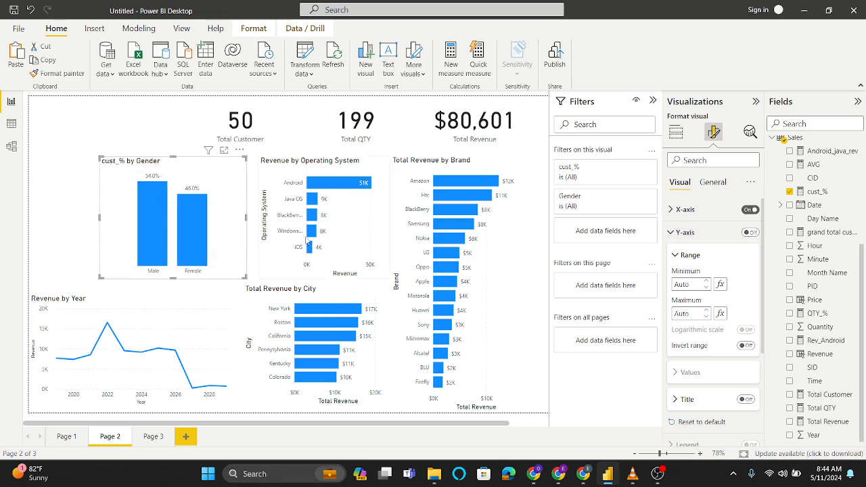
# Step: Shrink the cust_% by Gender chart slightly in width from its outer side and in height from its upper edge
pyautogui.moveTo(100, 216); pyautogui.dragTo(111, 216)
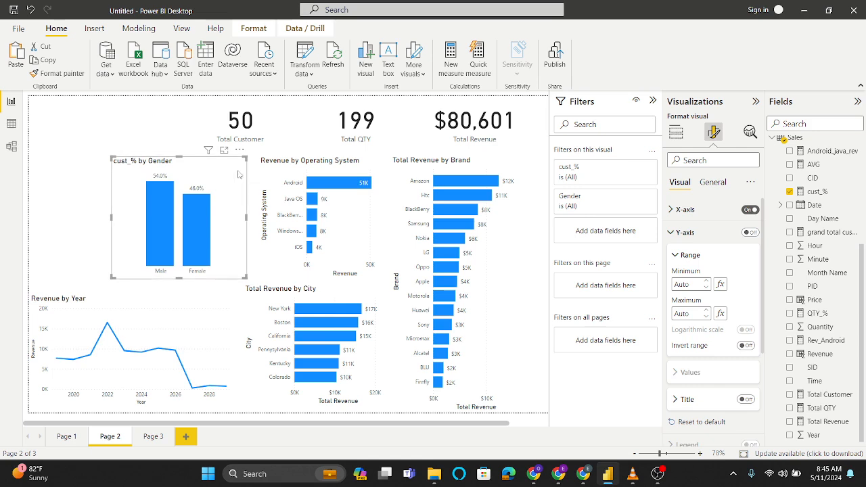
pyautogui.moveTo(179, 159); pyautogui.dragTo(181, 166)
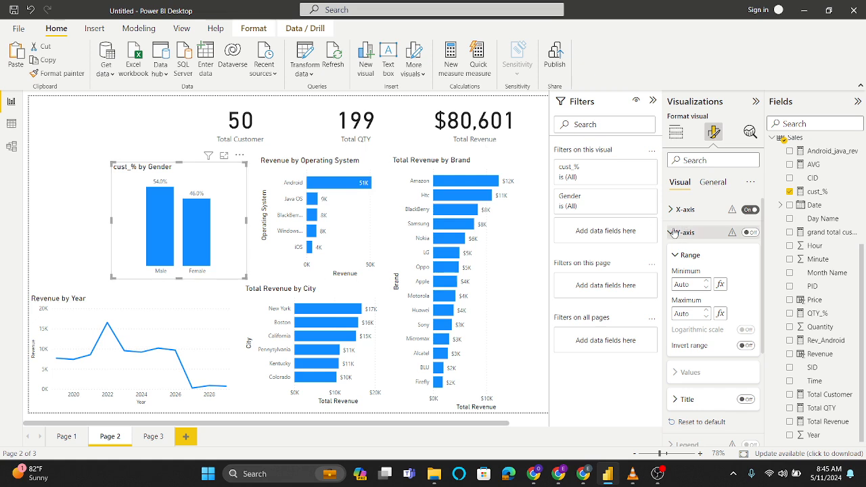
pyautogui.click(680, 233)
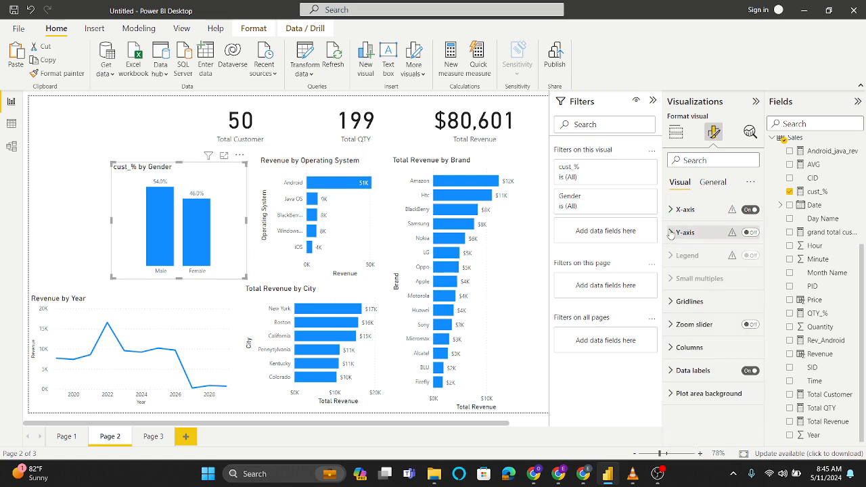
pyautogui.click(670, 302)
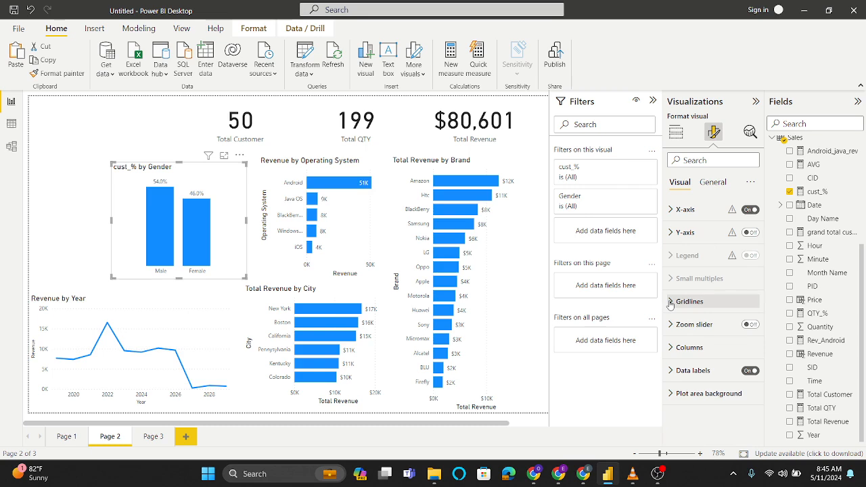
pyautogui.click(670, 302)
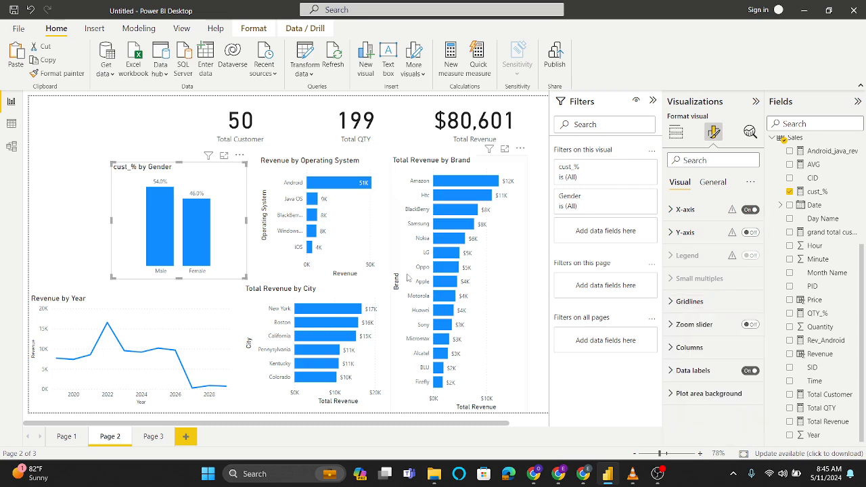
# Step: Turn off the vertical gridlines of the Revenue by Operating System chart
pyautogui.click(350, 230)
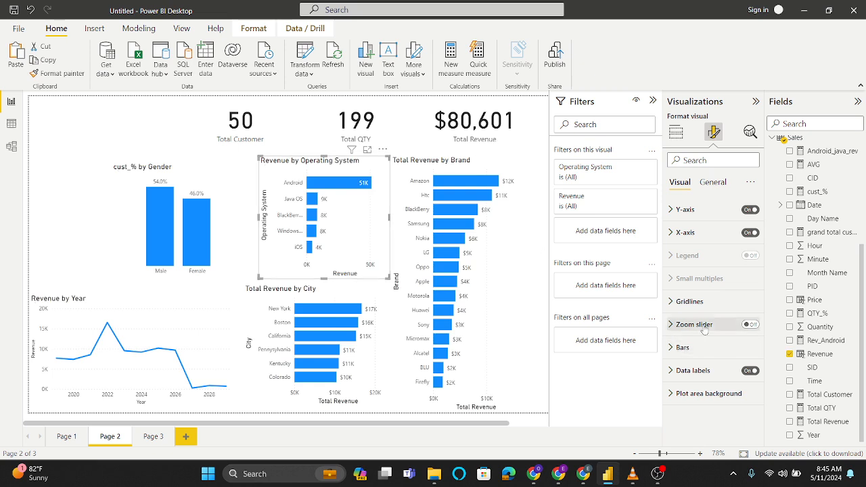
pyautogui.click(671, 301)
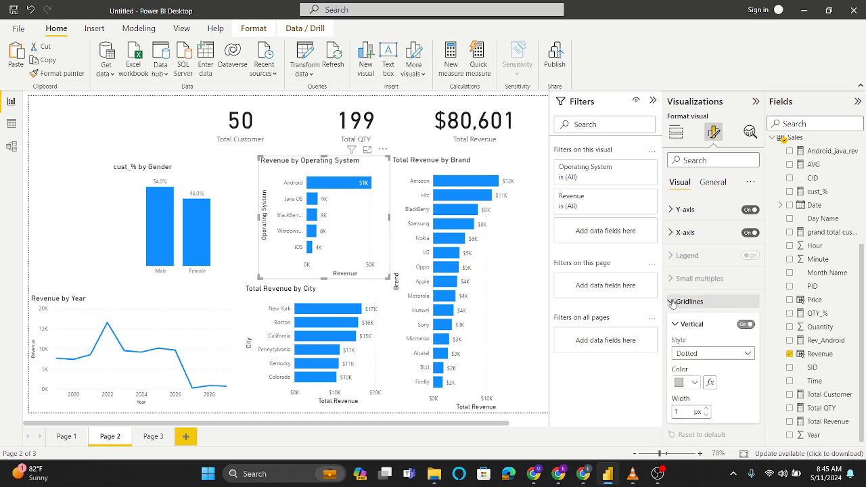
pyautogui.click(746, 324)
pyautogui.click(673, 303)
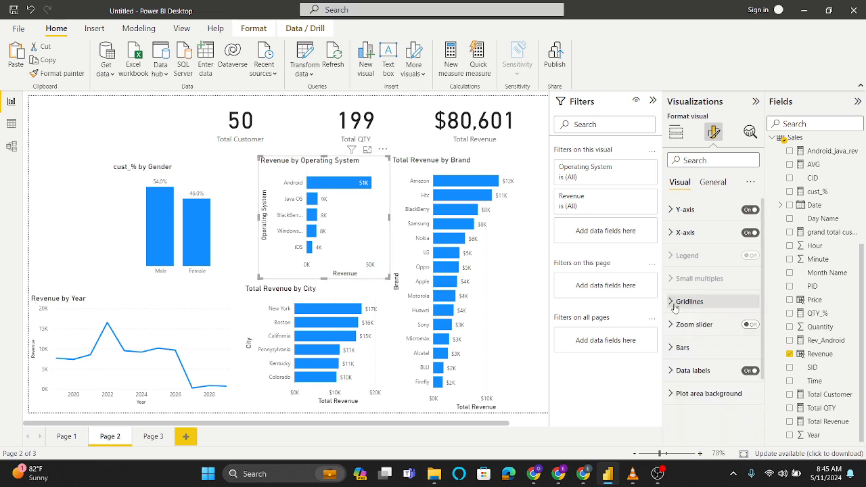
# Step: Turn off both axis titles of the Revenue by Operating System chart and shift it slightly away from the Total Revenue by Brand chart
pyautogui.click(673, 235)
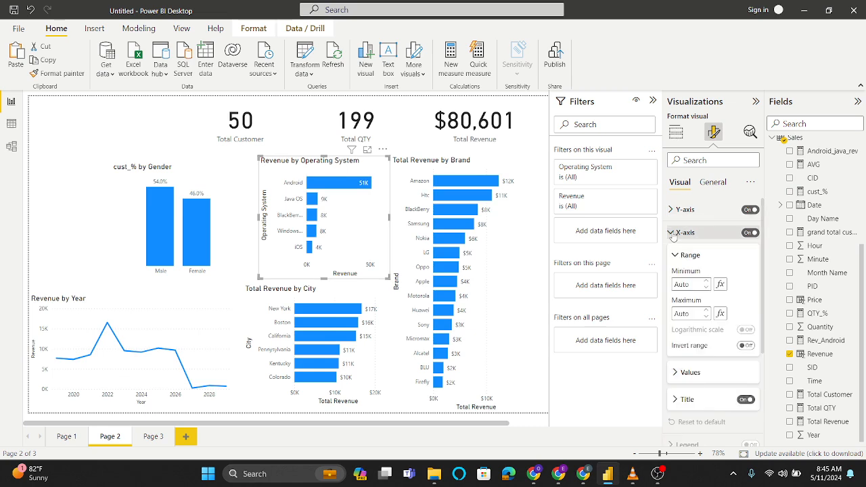
pyautogui.click(744, 405)
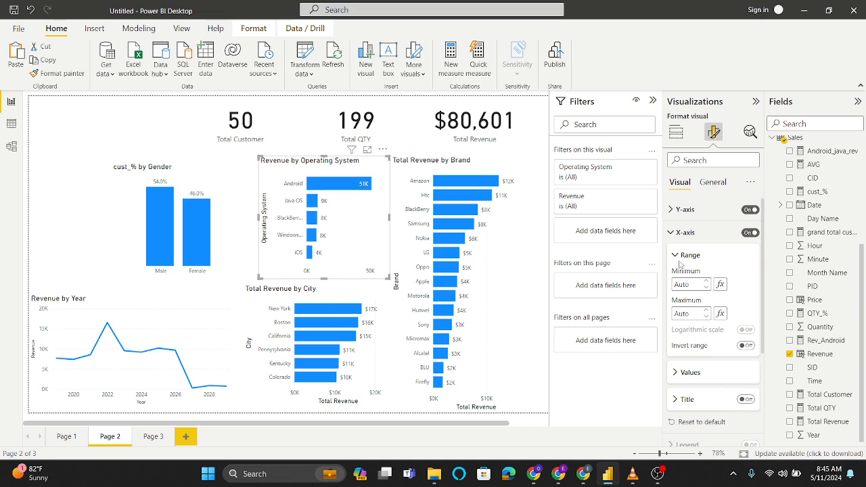
pyautogui.click(672, 234)
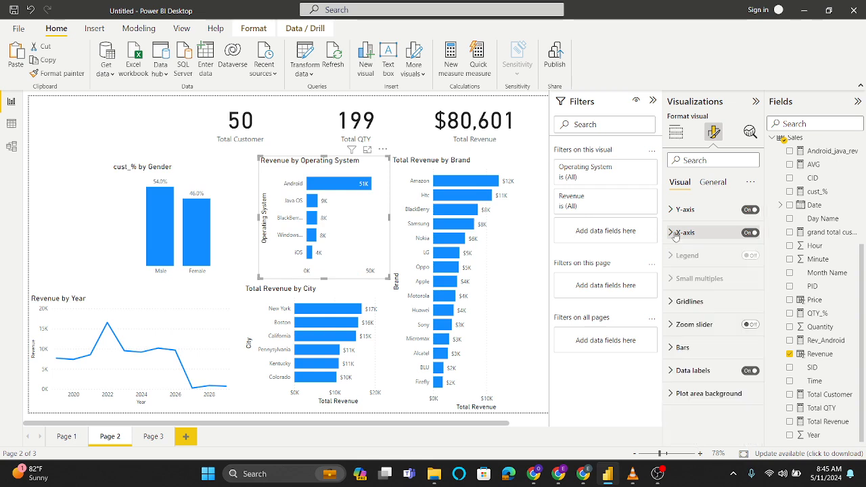
pyautogui.click(672, 209)
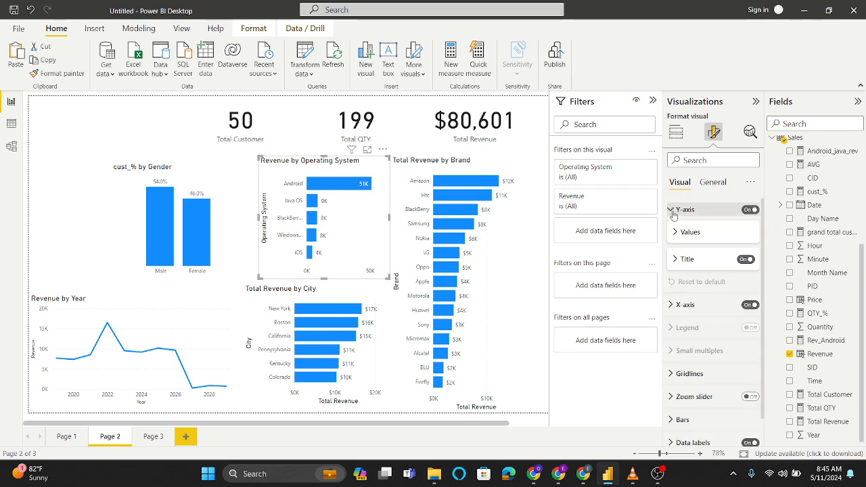
pyautogui.click(742, 261)
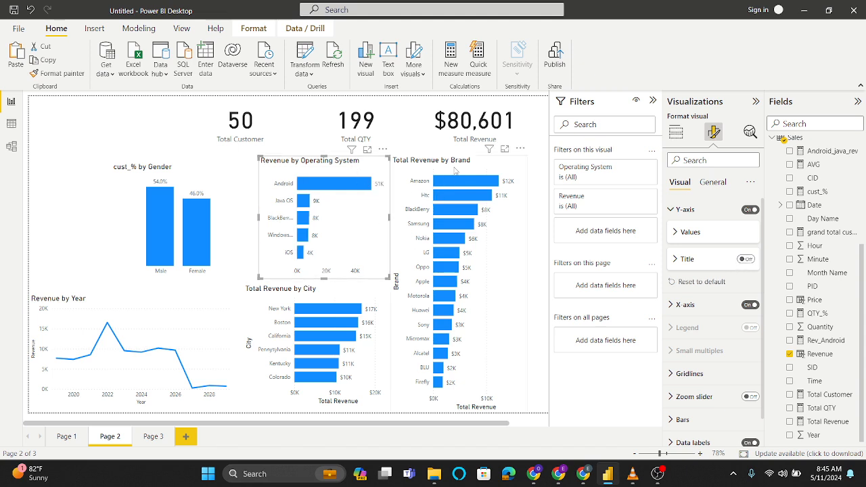
pyautogui.click(455, 170)
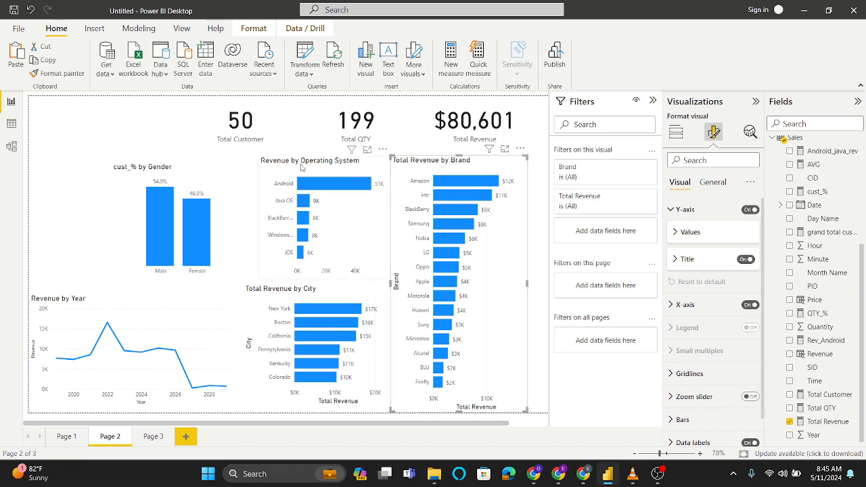
pyautogui.moveTo(304, 168); pyautogui.dragTo(295, 167)
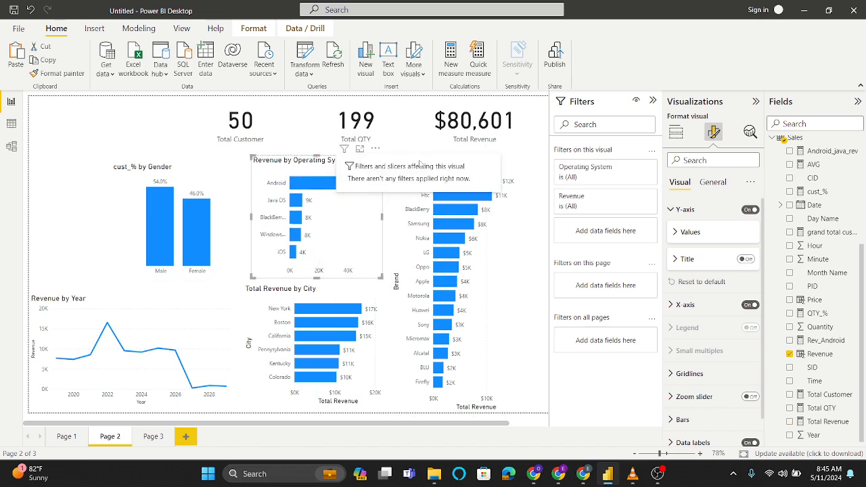
# Step: Turn off the Y-axis title of the Total Revenue by Brand chart
pyautogui.click(425, 164)
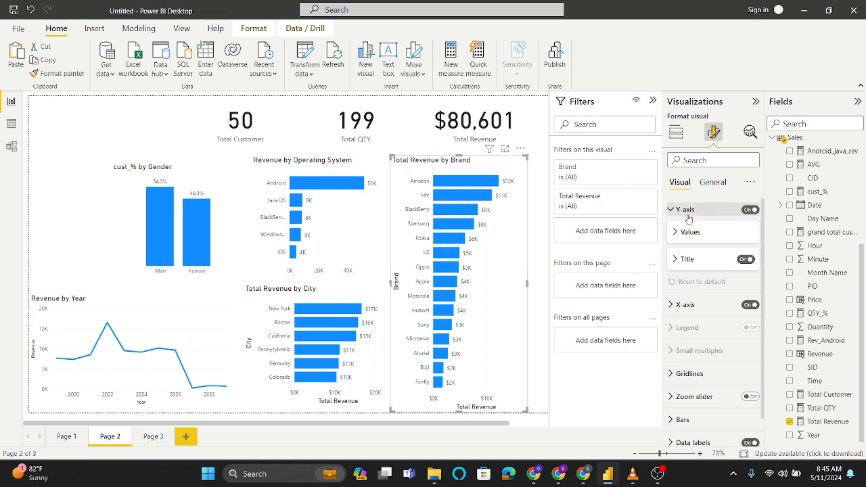
pyautogui.click(746, 259)
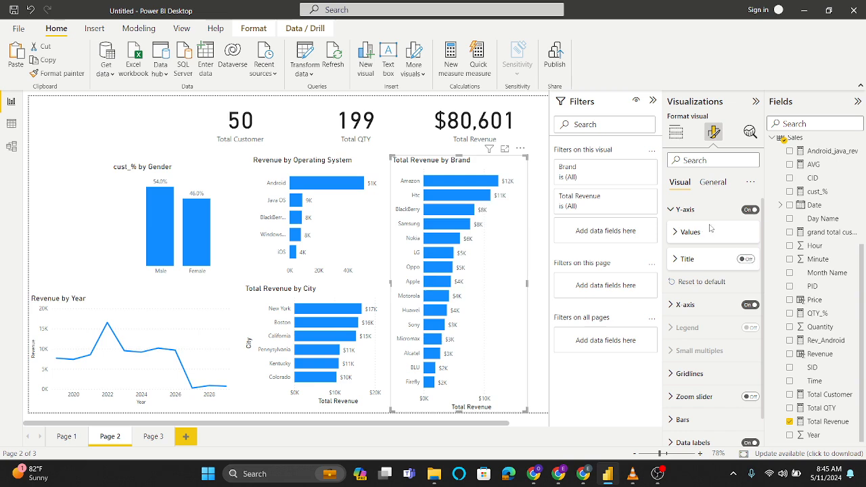
pyautogui.click(672, 210)
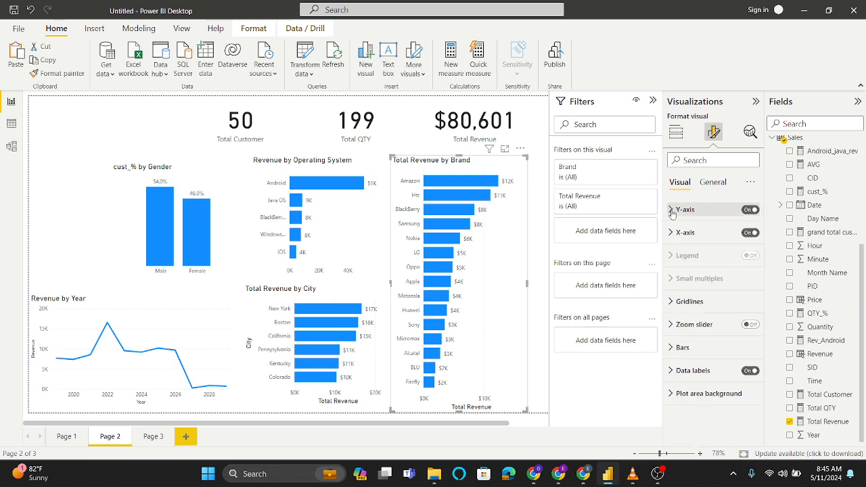
# Step: Turn off the X-axis title and the whole X-axis of the Total Revenue by Brand chart
pyautogui.click(746, 233)
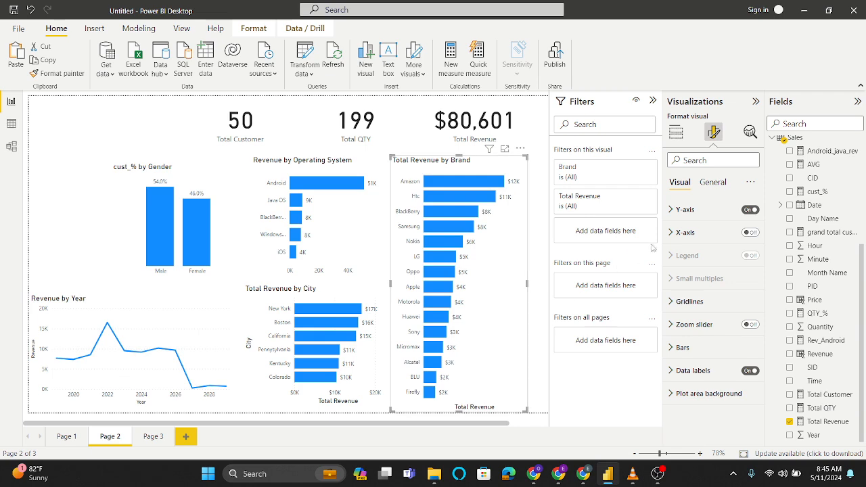
pyautogui.click(747, 234)
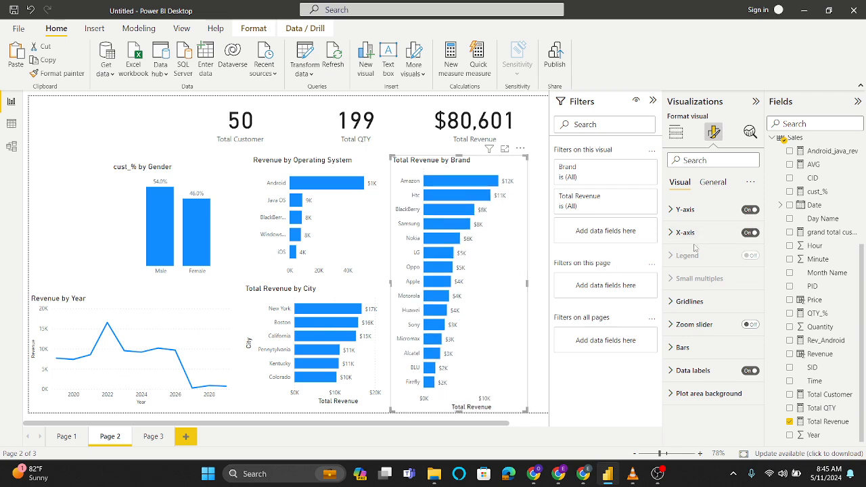
pyautogui.click(672, 233)
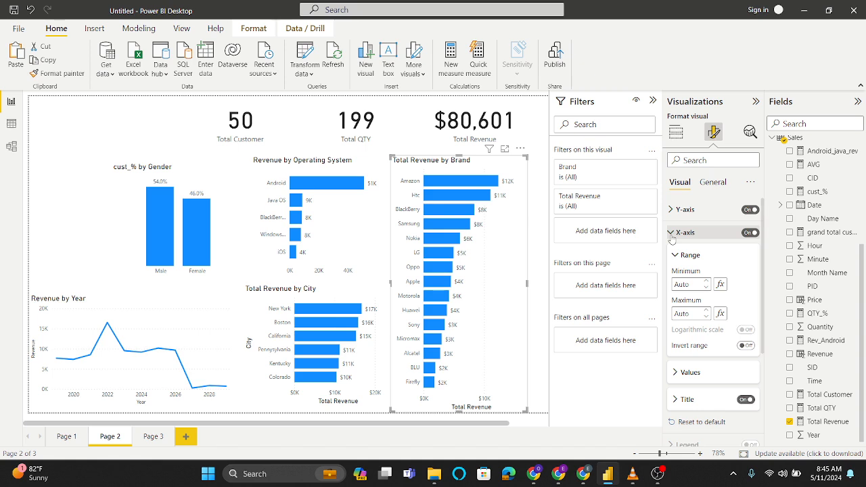
pyautogui.click(746, 399)
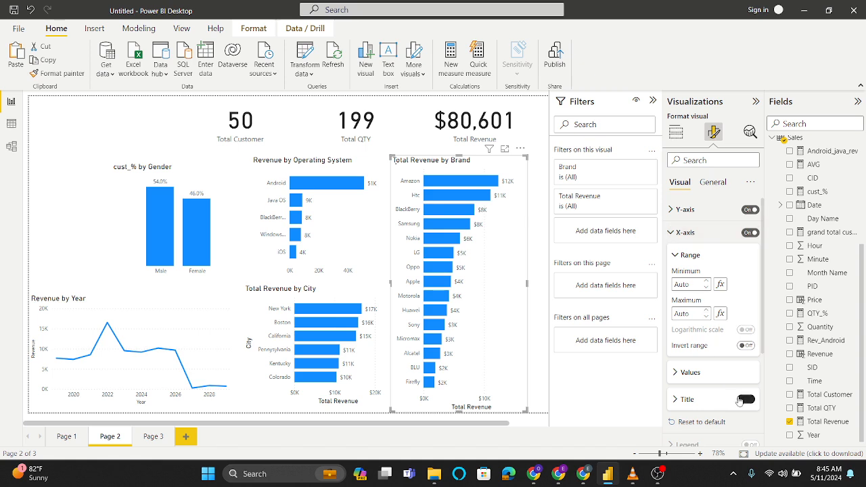
pyautogui.click(671, 233)
pyautogui.click(749, 232)
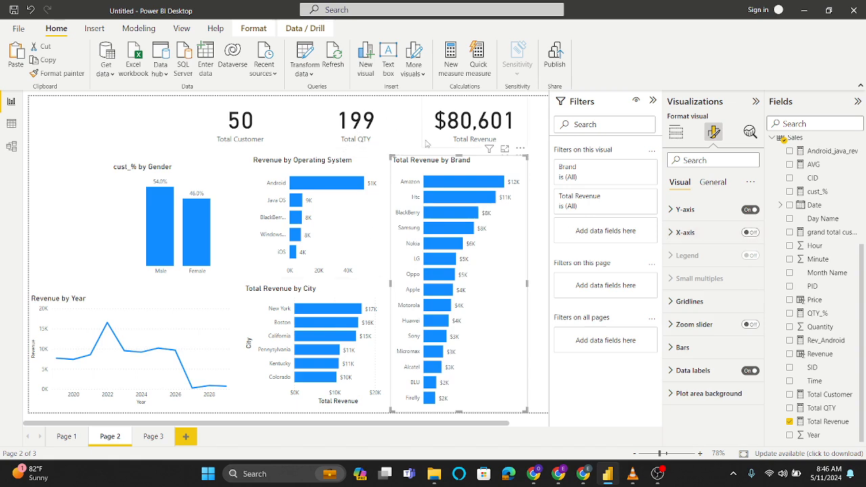
# Step: Turn off the X-axis title of the Total Revenue by City chart
pyautogui.click(427, 143)
pyautogui.click(403, 139)
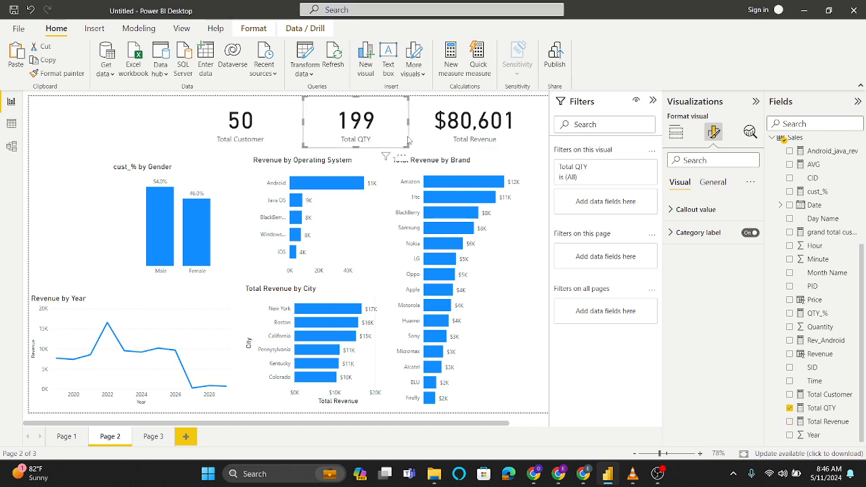
pyautogui.click(345, 296)
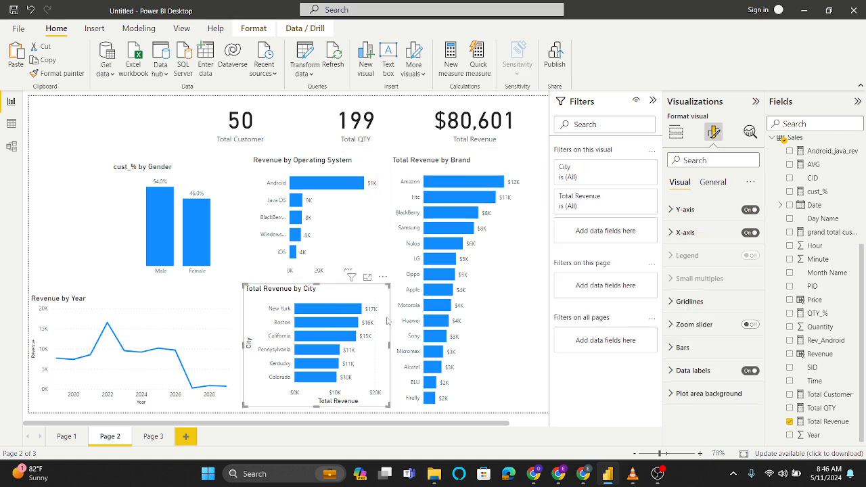
pyautogui.click(670, 233)
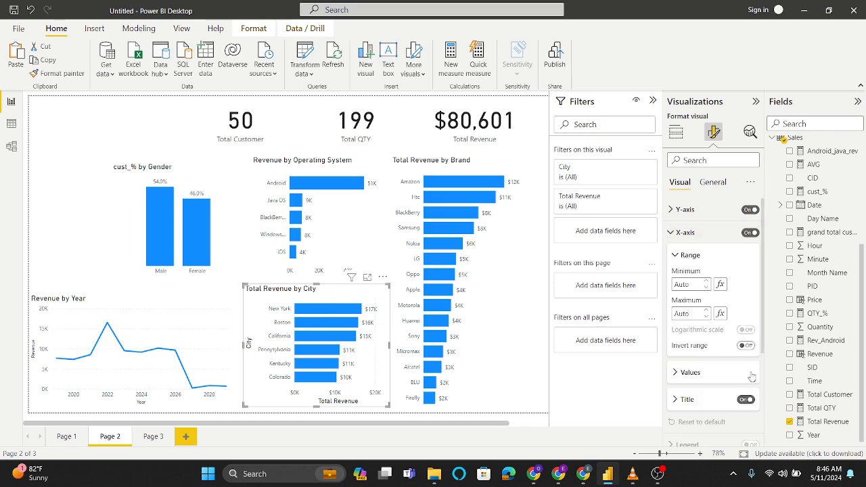
pyautogui.click(747, 399)
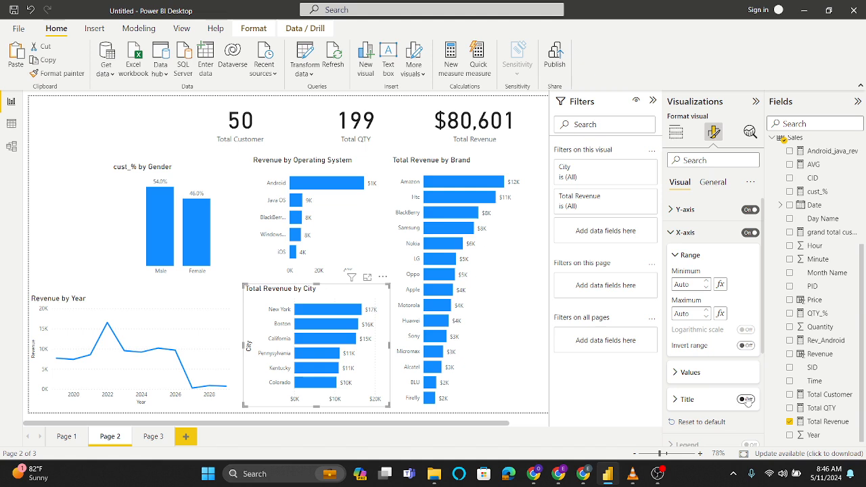
# Step: Turn off the Y-axis title and the whole X-axis of the Total Revenue by City chart
pyautogui.click(673, 236)
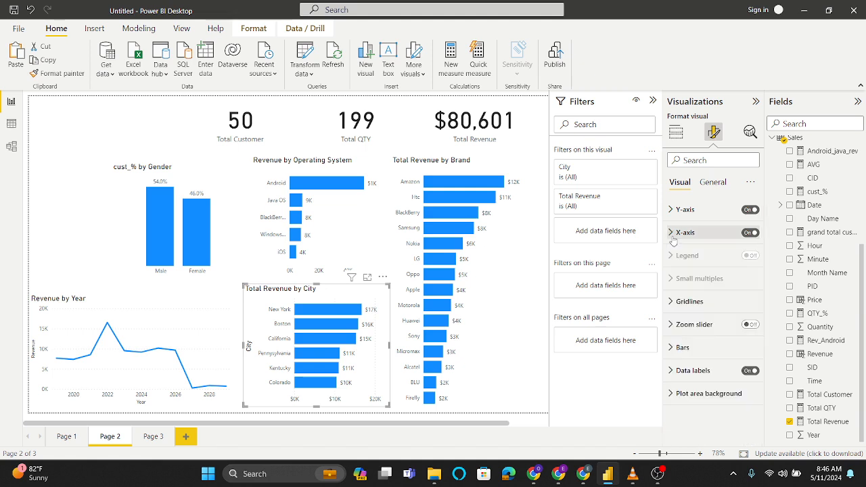
pyautogui.click(672, 210)
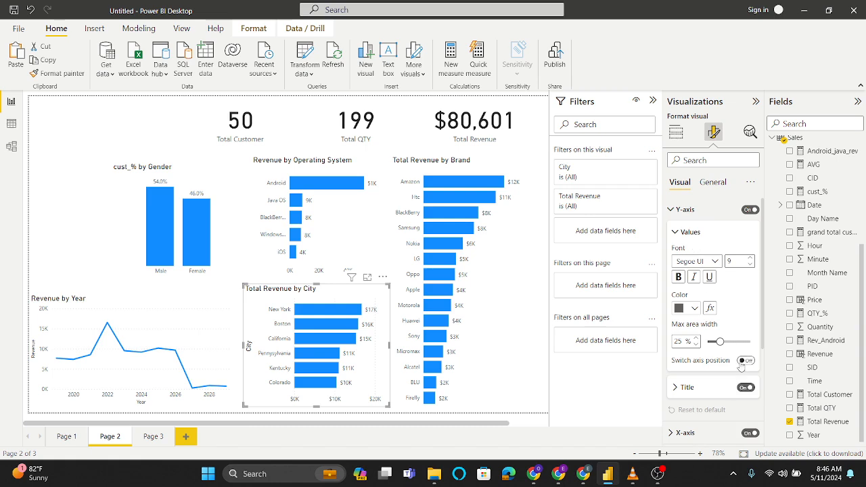
pyautogui.click(744, 388)
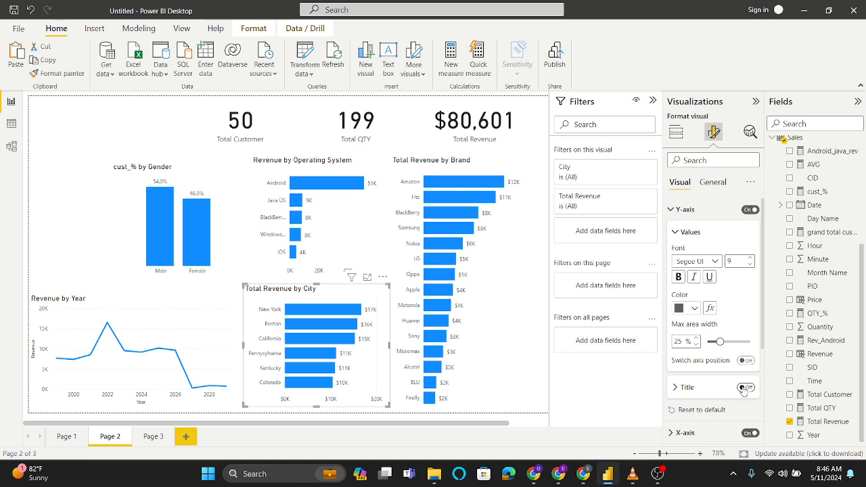
pyautogui.click(673, 211)
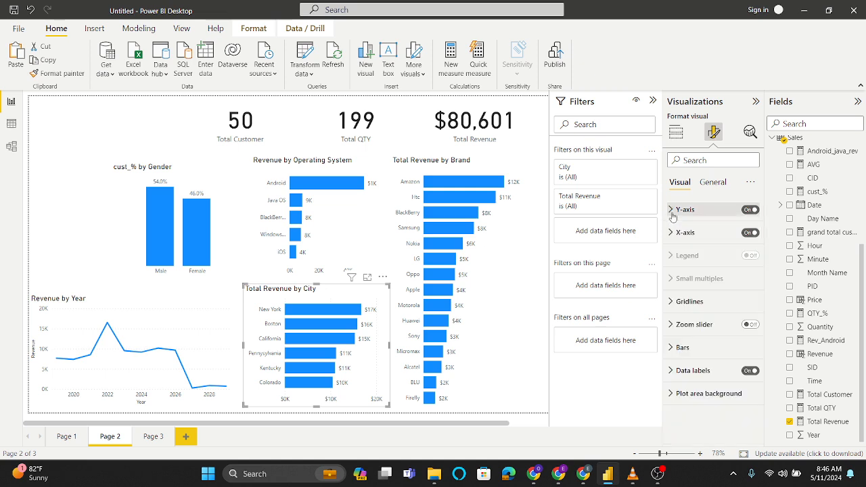
pyautogui.click(749, 233)
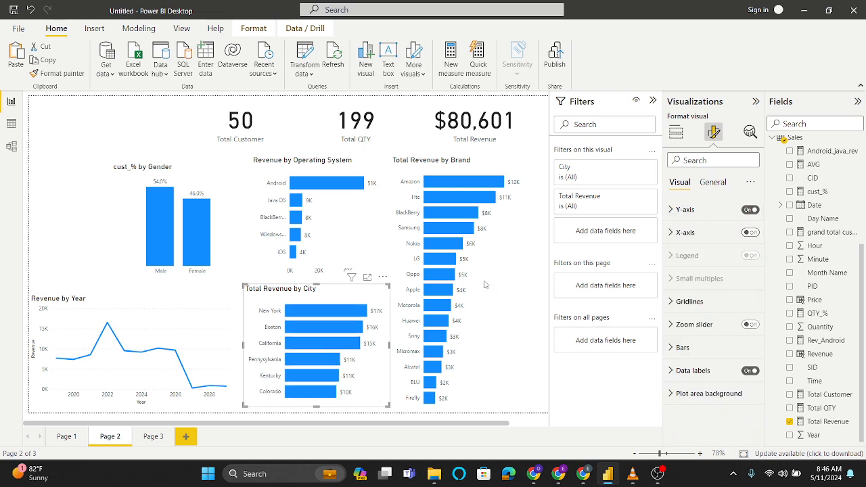
# Step: Turn off the horizontal gridlines of the Revenue by Year line chart
pyautogui.click(184, 318)
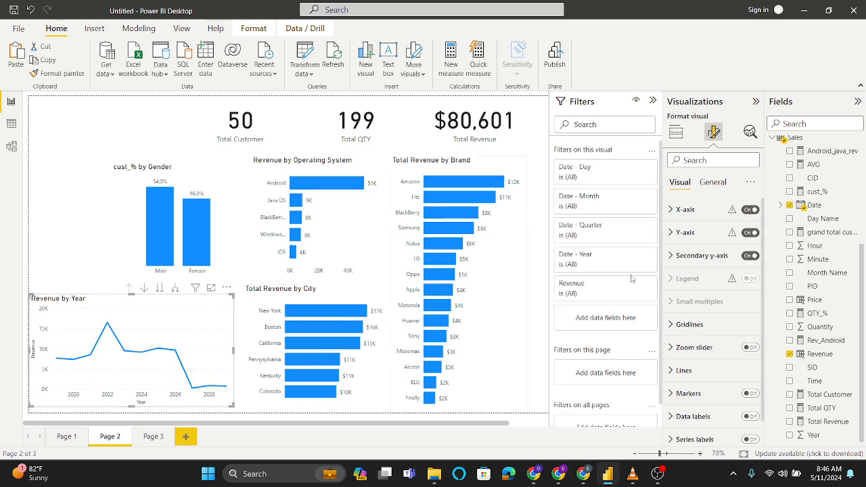
pyautogui.click(688, 324)
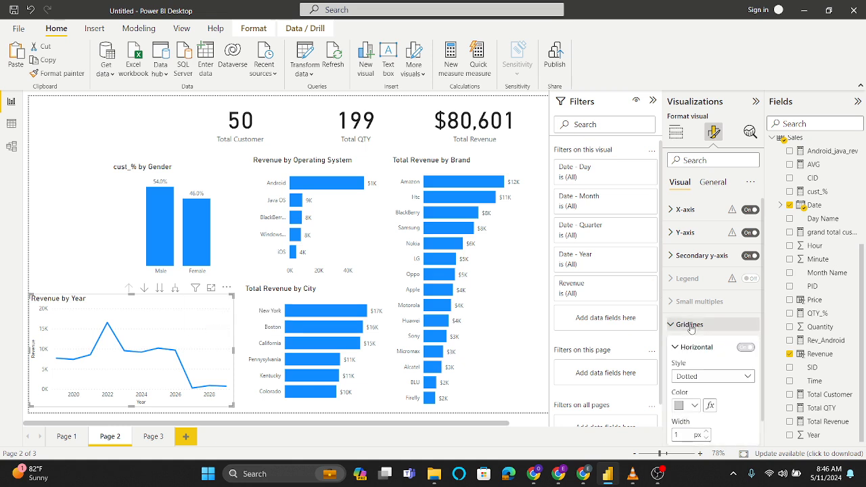
pyautogui.click(744, 347)
pyautogui.click(670, 325)
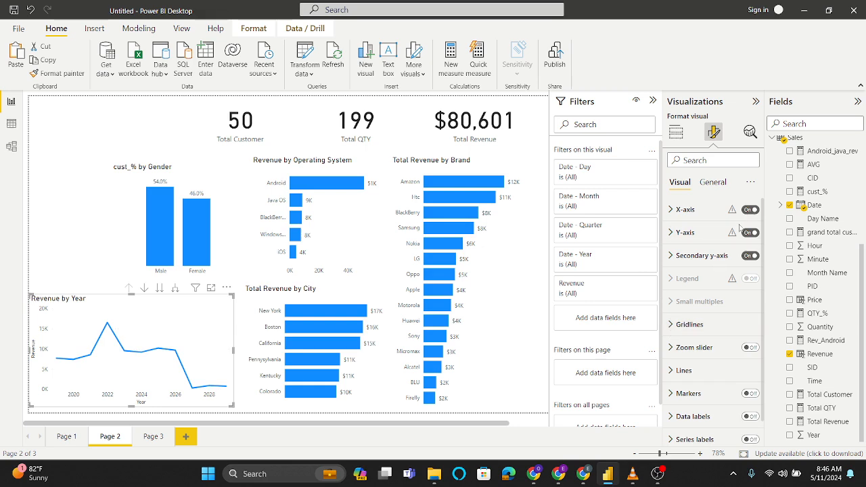
# Step: Turn off the X-axis title and the Y-axis title of the Revenue by Year chart
pyautogui.click(671, 211)
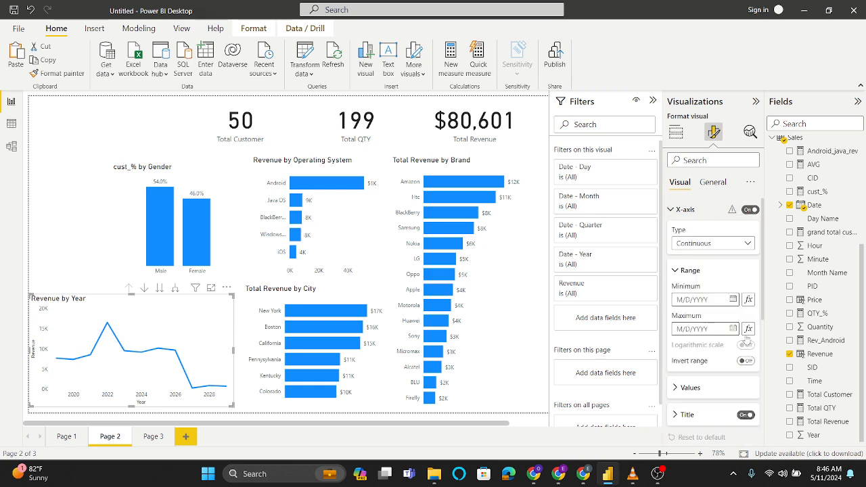
pyautogui.click(747, 416)
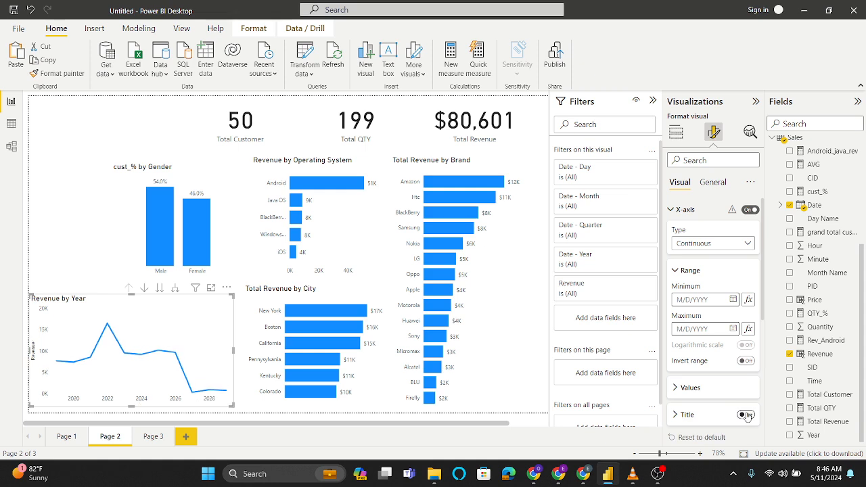
pyautogui.click(672, 210)
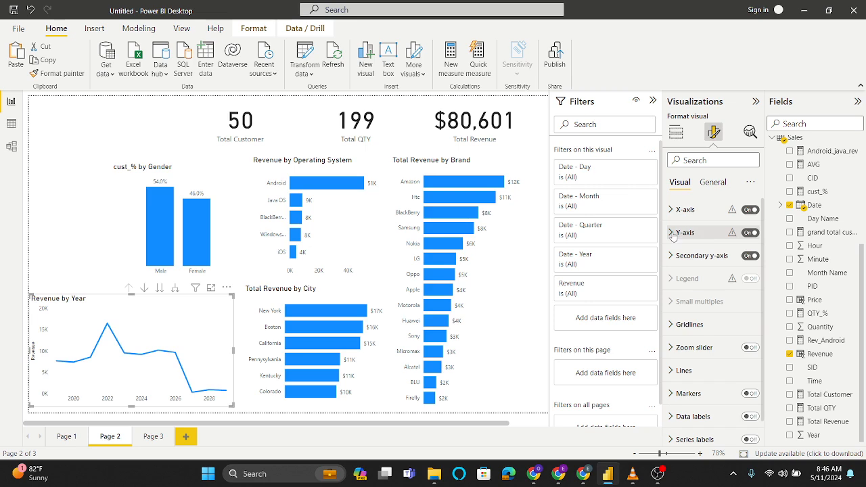
pyautogui.click(671, 233)
pyautogui.click(746, 399)
pyautogui.click(673, 233)
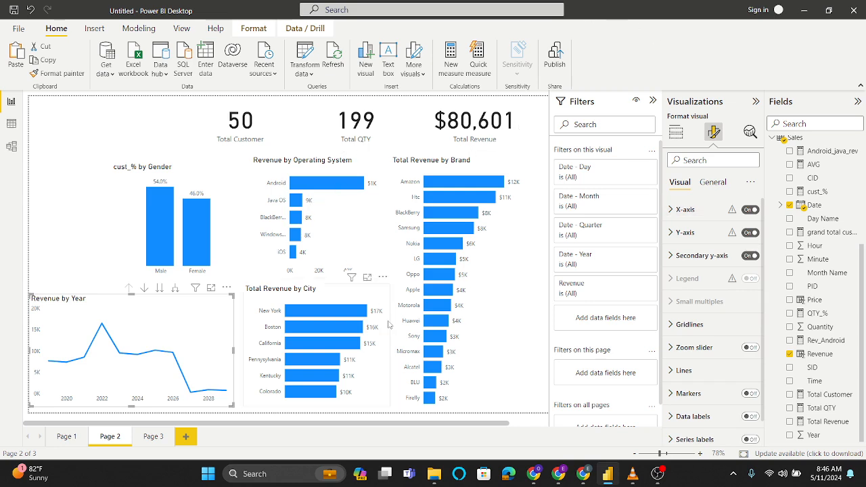
# Step: Nudge the Total QTY and Total Customer cards and the Total Revenue by Brand chart slightly to the right on the report page
pyautogui.moveTo(380, 132); pyautogui.dragTo(388, 132)
pyautogui.moveTo(281, 127); pyautogui.dragTo(288, 127)
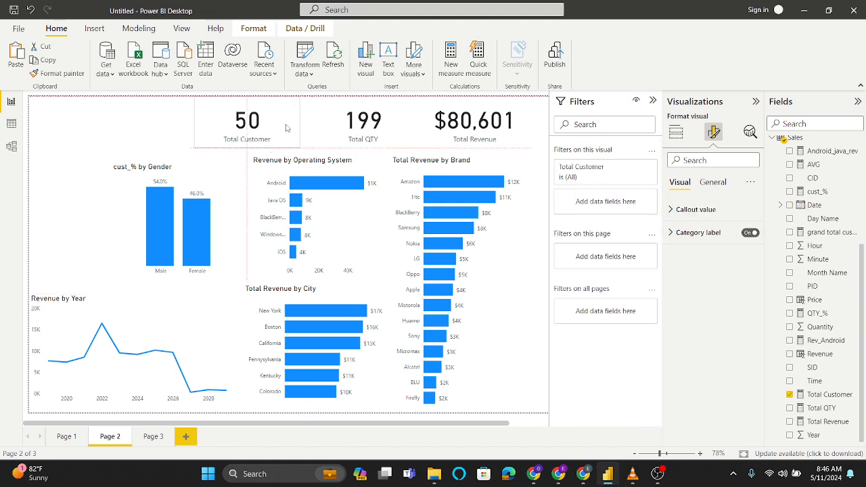
pyautogui.click(513, 359)
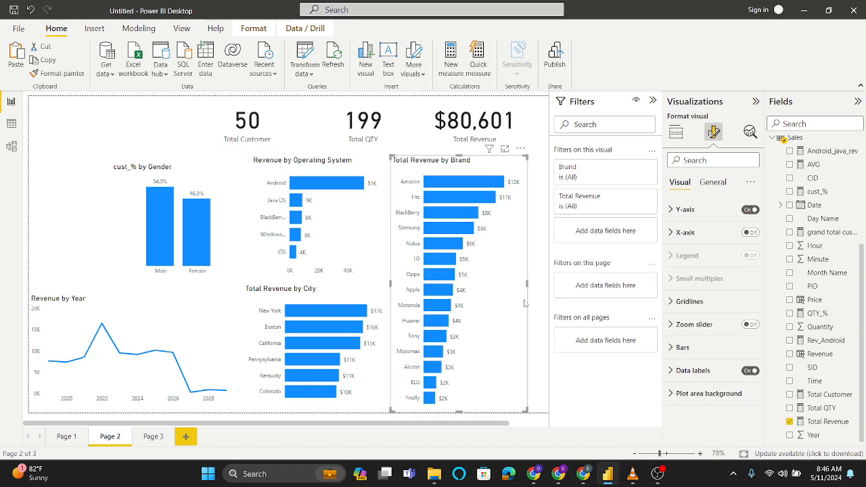
pyautogui.moveTo(515, 306); pyautogui.dragTo(525, 306)
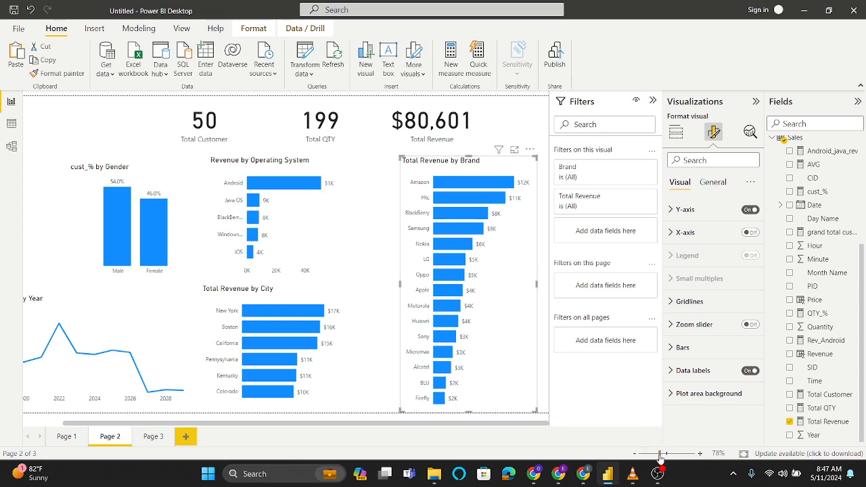
pyautogui.moveTo(660, 458); pyautogui.dragTo(658, 458)
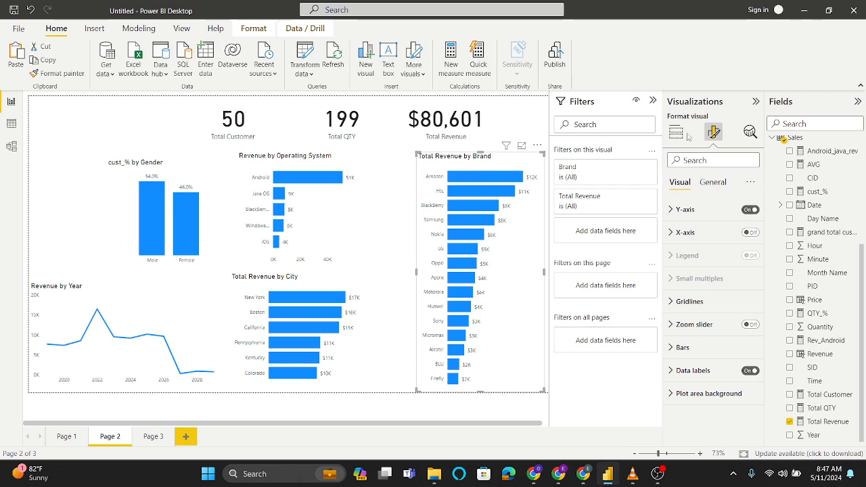
# Step: Change the default bar color of the Total Revenue by Brand chart to a lighter blue theme shade
pyautogui.click(712, 182)
pyautogui.click(680, 183)
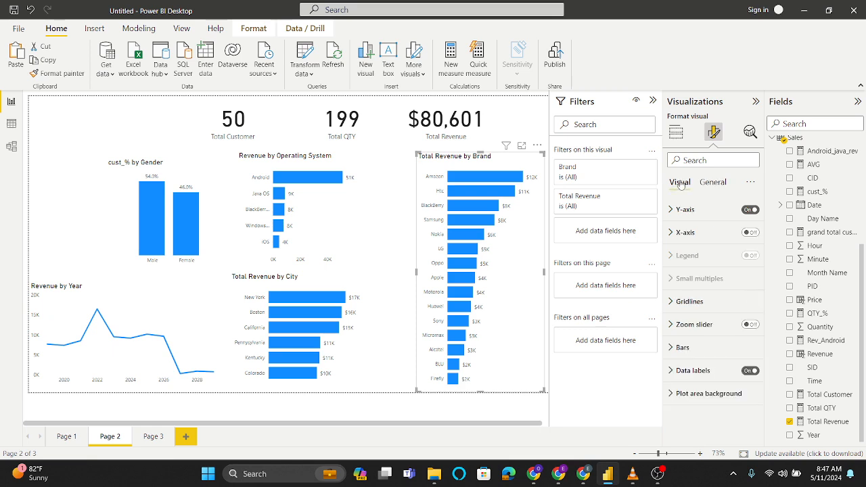
pyautogui.click(677, 348)
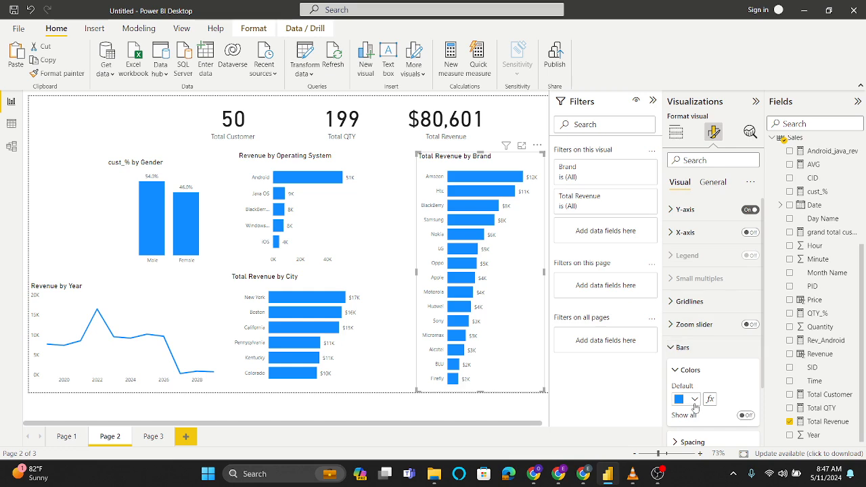
pyautogui.click(693, 399)
pyautogui.click(717, 263)
# Step: Apply the same light blue bar color to the Total Revenue by City and Revenue by Operating System charts
pyautogui.click(331, 282)
pyautogui.click(693, 399)
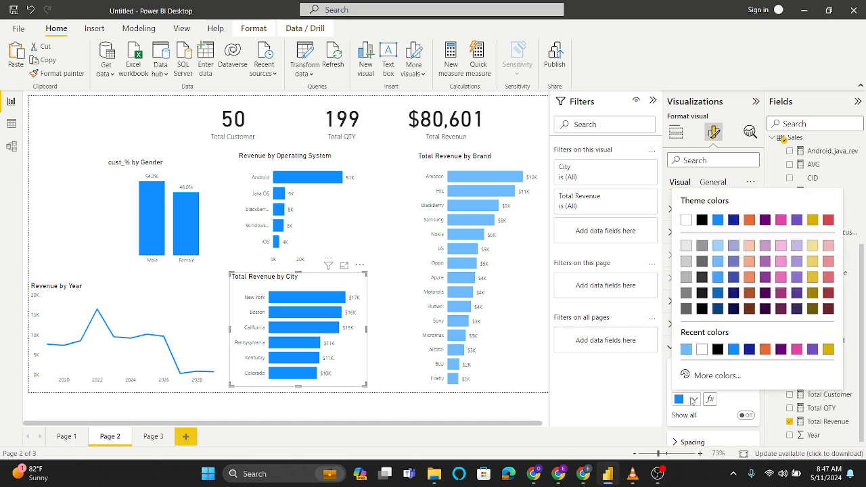
pyautogui.click(718, 261)
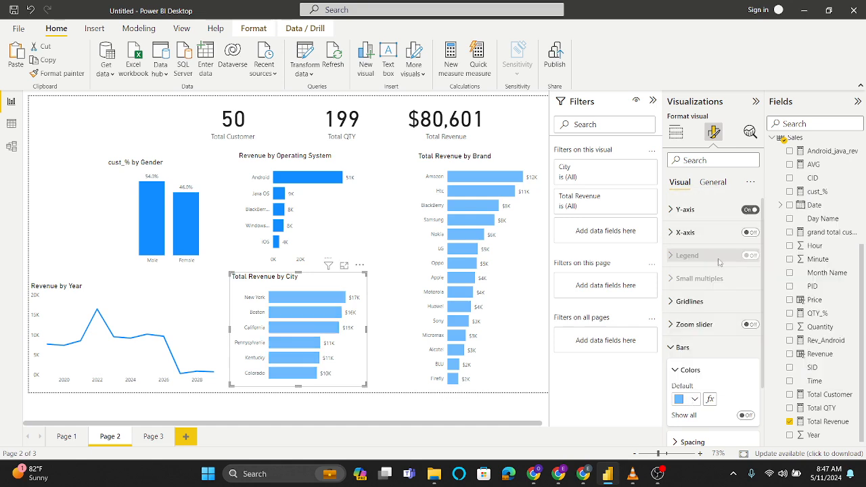
pyautogui.click(332, 217)
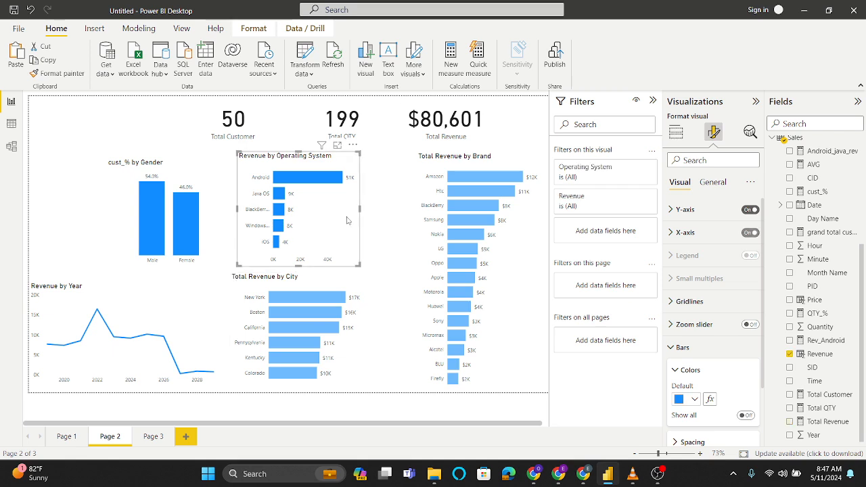
pyautogui.click(695, 400)
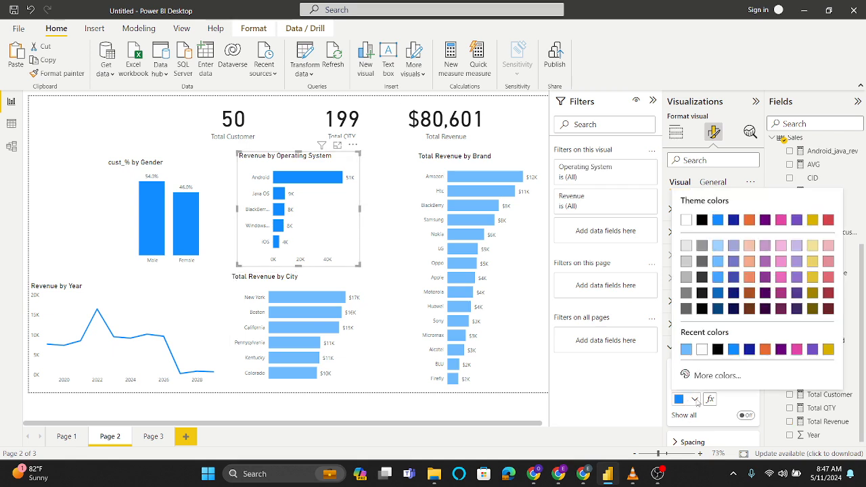
pyautogui.click(718, 262)
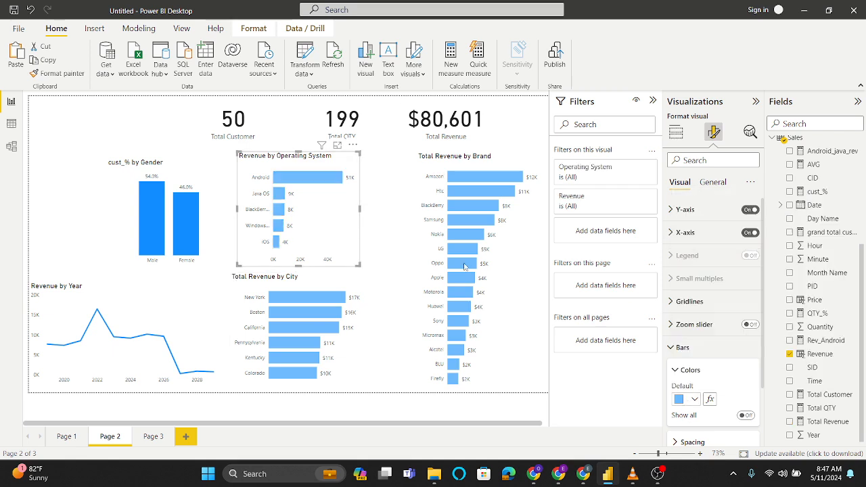
# Step: Set the column color of the cust_% by Gender chart to the recently used light blue
pyautogui.click(226, 230)
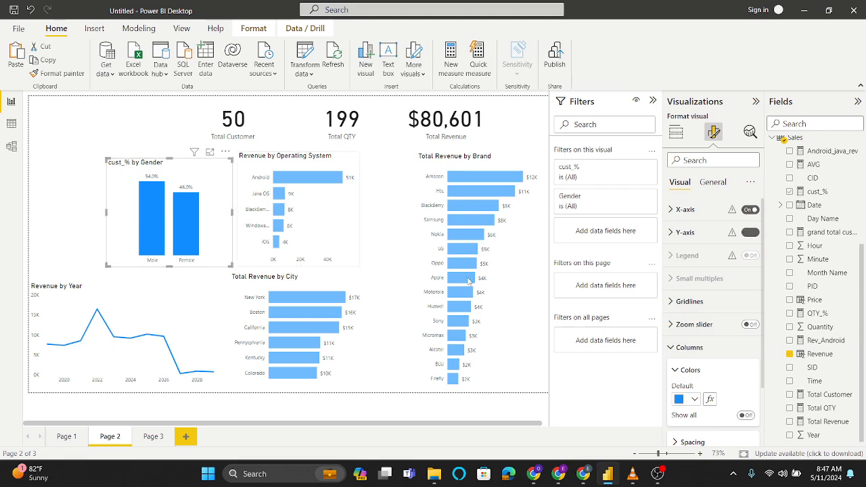
pyautogui.click(690, 399)
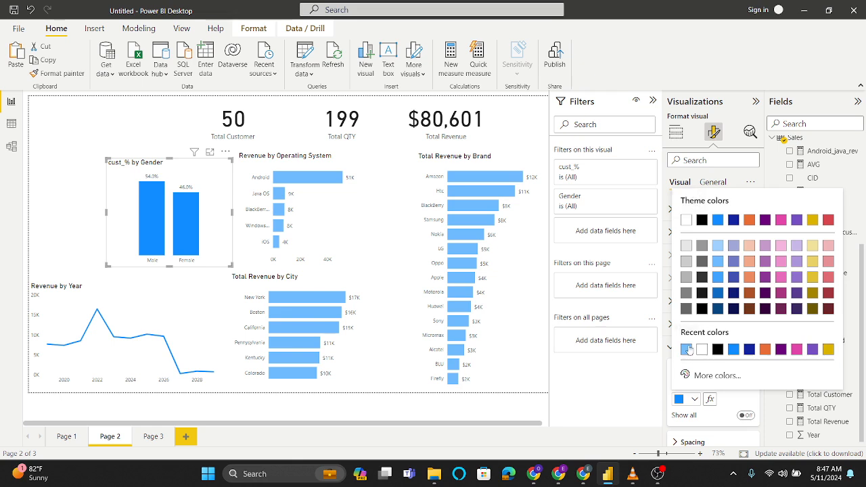
pyautogui.click(687, 349)
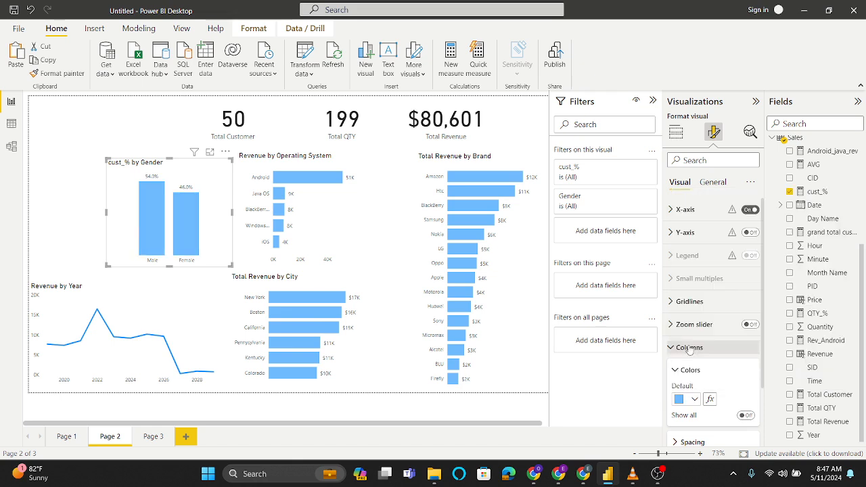
# Step: Set the Revenue line color of the Revenue by Year chart to the recently used light blue
pyautogui.click(188, 319)
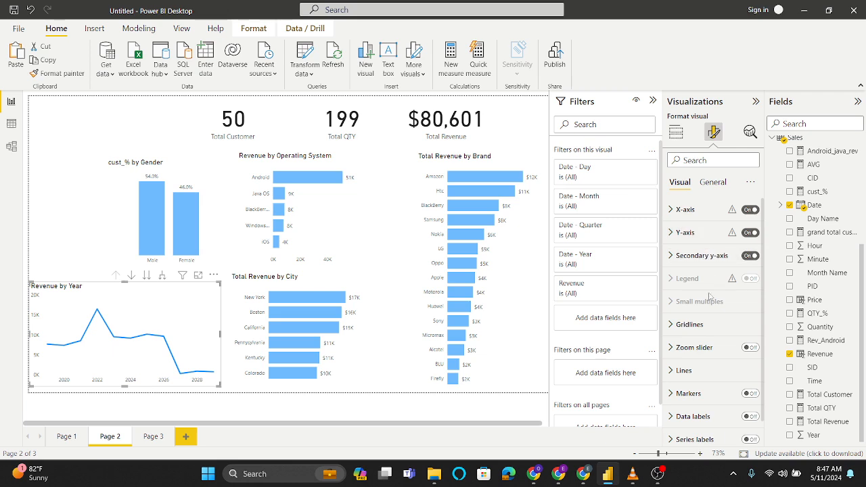
pyautogui.scroll(-1, 708, 295)
pyautogui.click(675, 346)
pyautogui.scroll(-3, 674, 339)
pyautogui.click(675, 326)
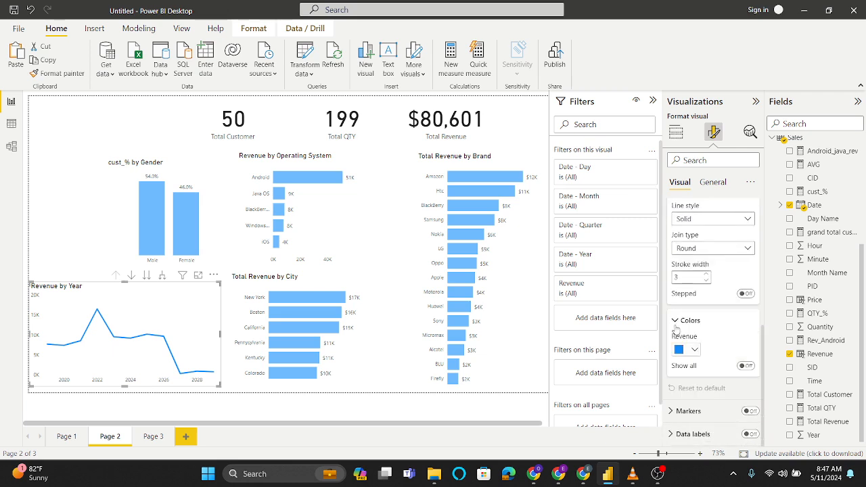
pyautogui.click(697, 349)
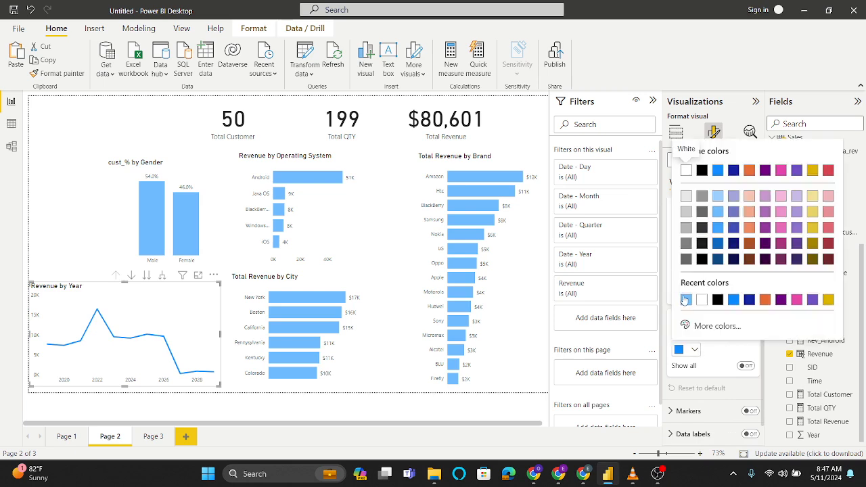
pyautogui.click(684, 300)
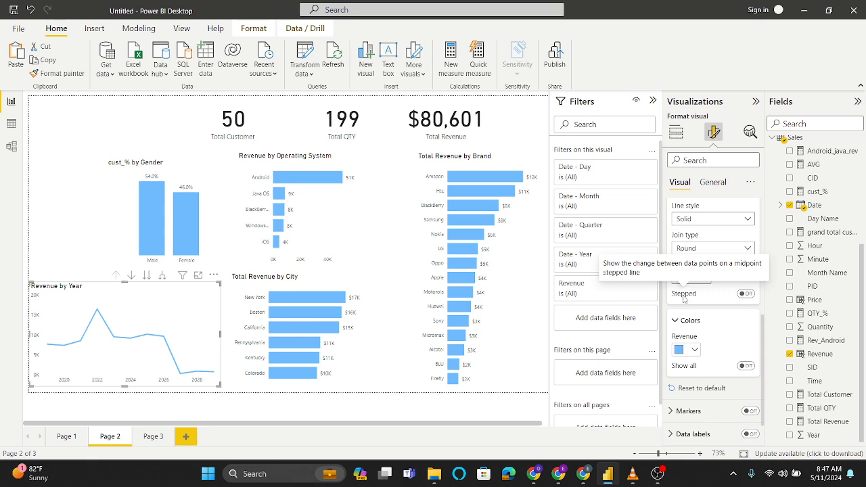
# Step: Move the Revenue by Operating System, cust_% by Gender and Total Revenue by City charts closer to the Total Revenue by Brand chart
pyautogui.moveTo(343, 188); pyautogui.dragTo(367, 188)
pyautogui.moveTo(218, 181); pyautogui.dragTo(230, 177)
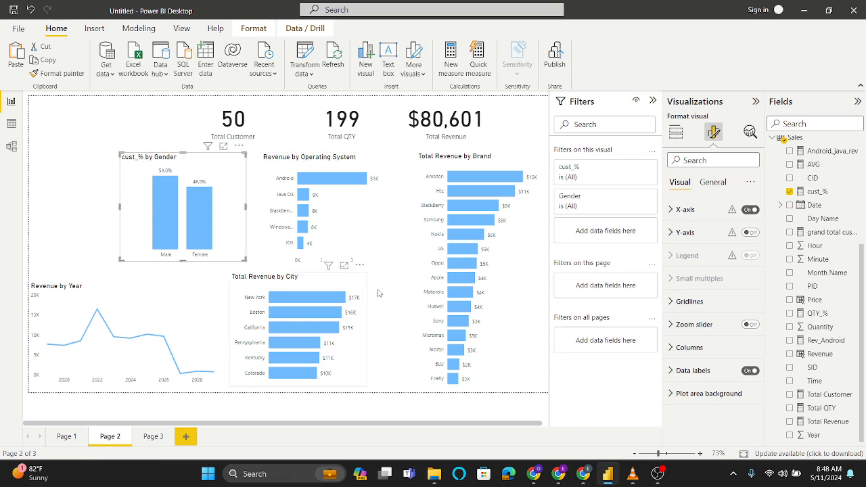
pyautogui.click(368, 319)
pyautogui.moveTo(368, 320); pyautogui.dragTo(399, 319)
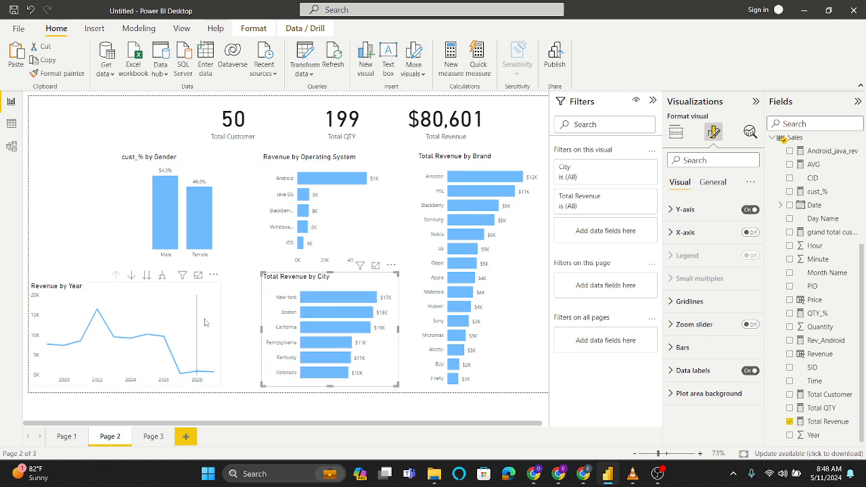
# Step: Widen the Revenue by Year chart toward the City chart and nudge the cust_% by Gender chart closer to the Operating System chart
pyautogui.click(213, 335)
pyautogui.moveTo(217, 336); pyautogui.dragTo(247, 337)
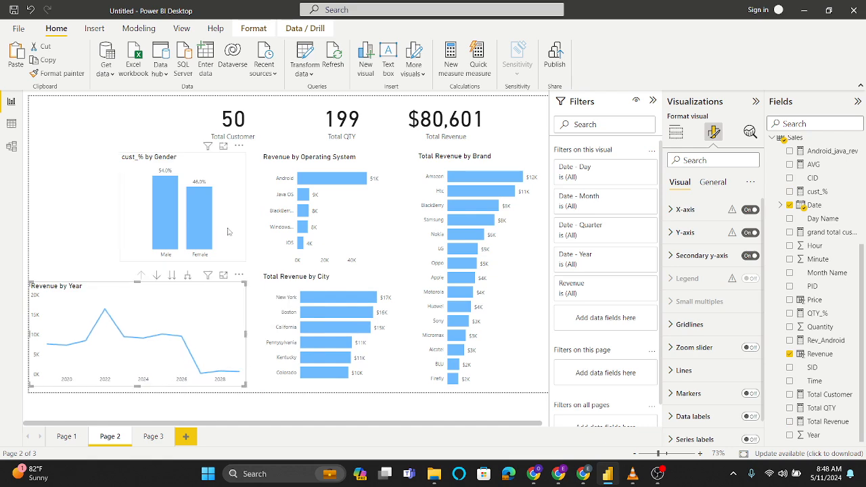
pyautogui.click(227, 232)
pyautogui.moveTo(227, 232); pyautogui.dragTo(228, 232)
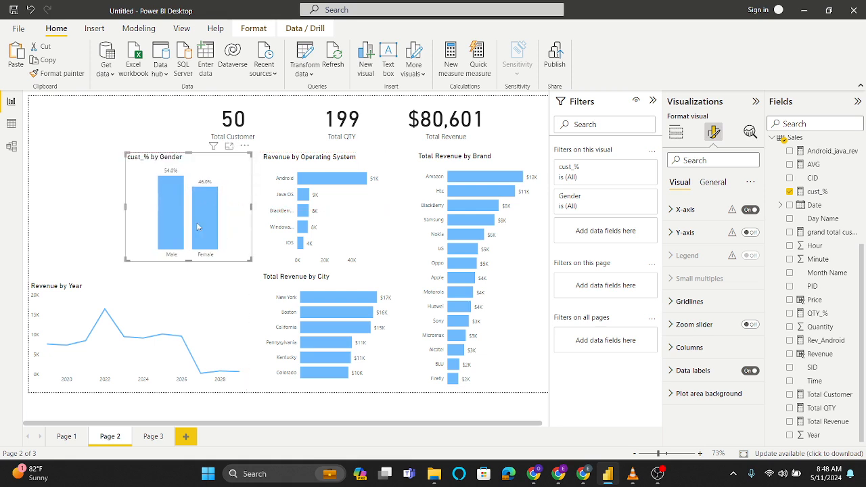
# Step: Cross-filter the report page by the Male column of the cust_% by Gender chart
pyautogui.click(174, 218)
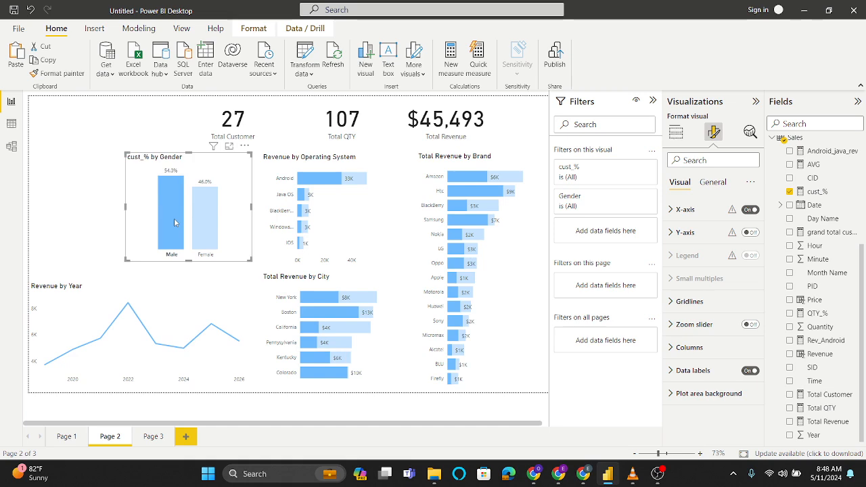
# Step: Cross-filter the report page by the Female and Male columns of the cust_% by Gender chart in turn, and clear the selection
pyautogui.click(205, 223)
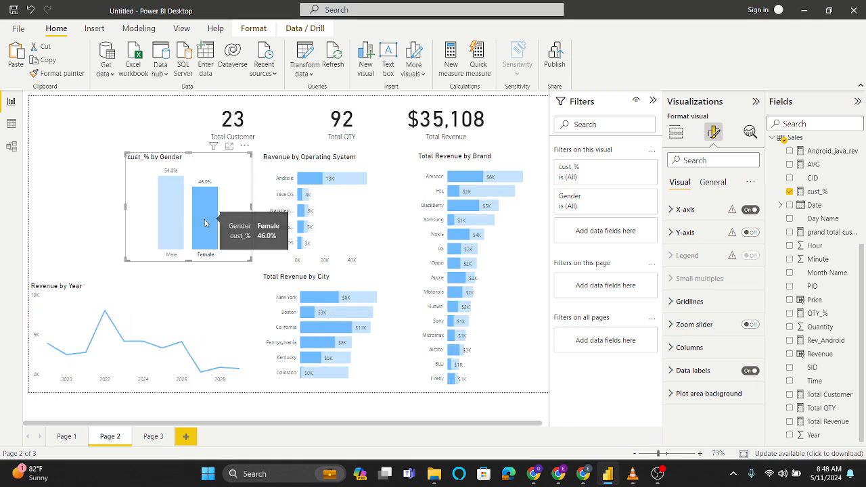
pyautogui.click(168, 212)
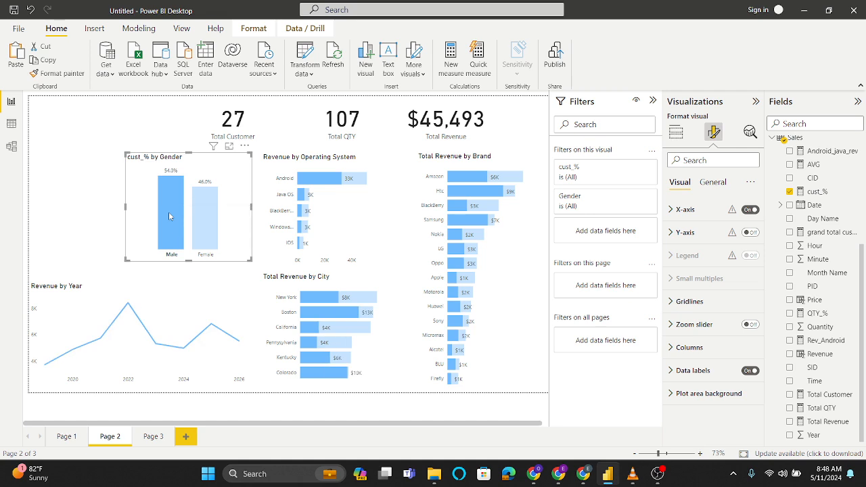
pyautogui.click(168, 212)
pyautogui.click(90, 188)
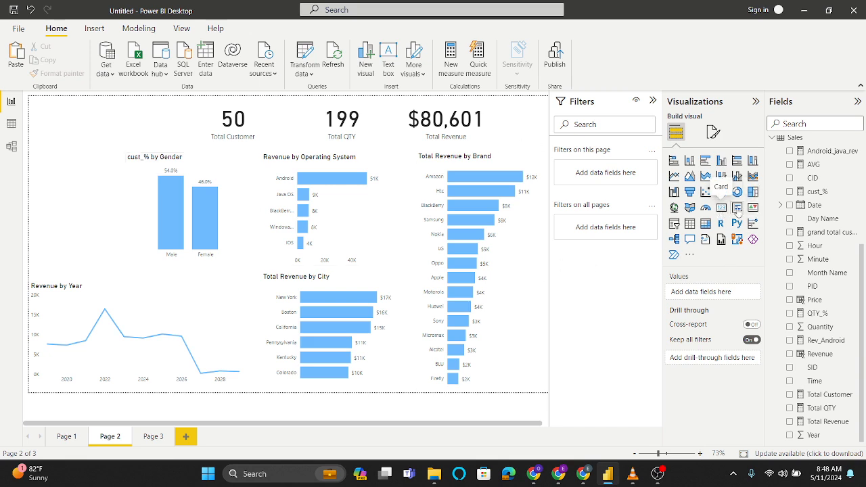
# Step: Add an empty slicer in the free space beside the cust_% by Gender chart
pyautogui.click(674, 227)
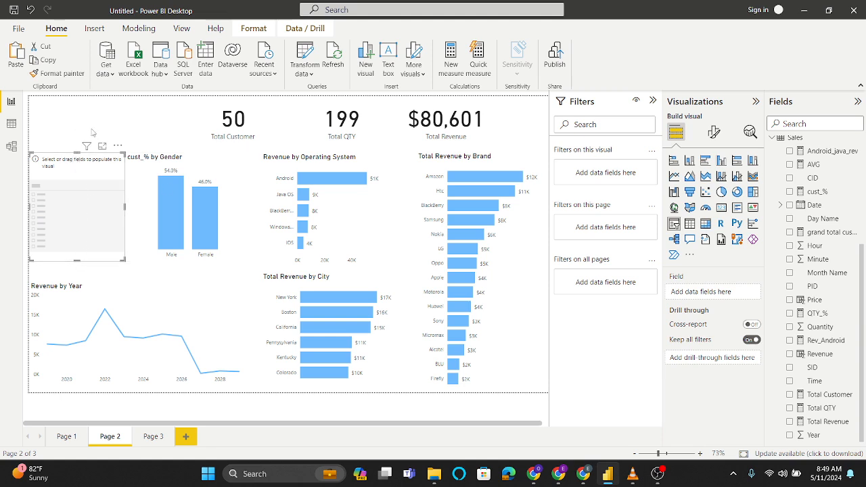
pyautogui.click(150, 90)
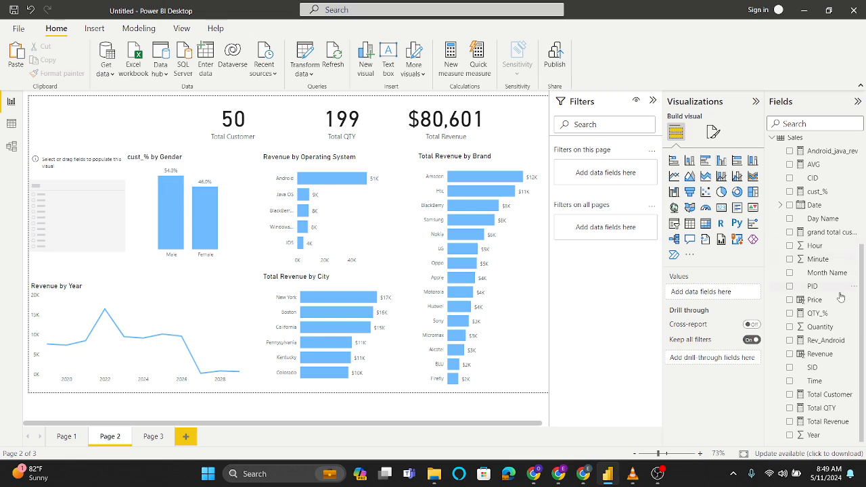
pyautogui.scroll(5, 840, 299)
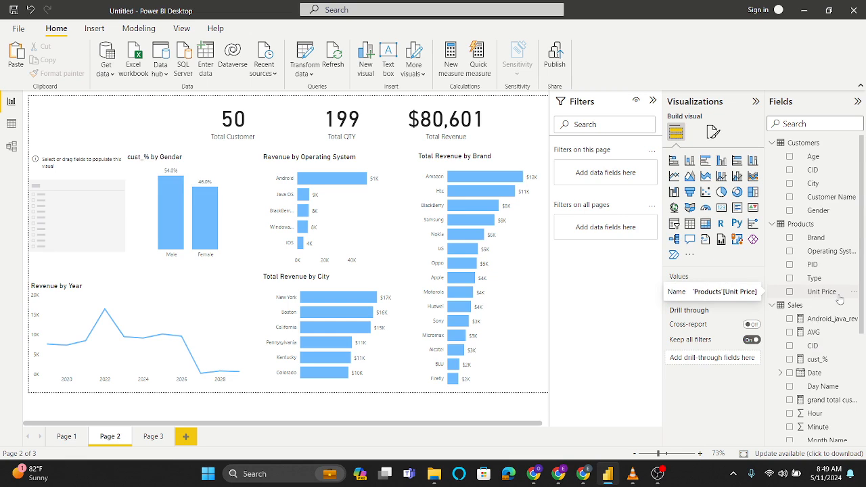
pyautogui.scroll(-2, 840, 299)
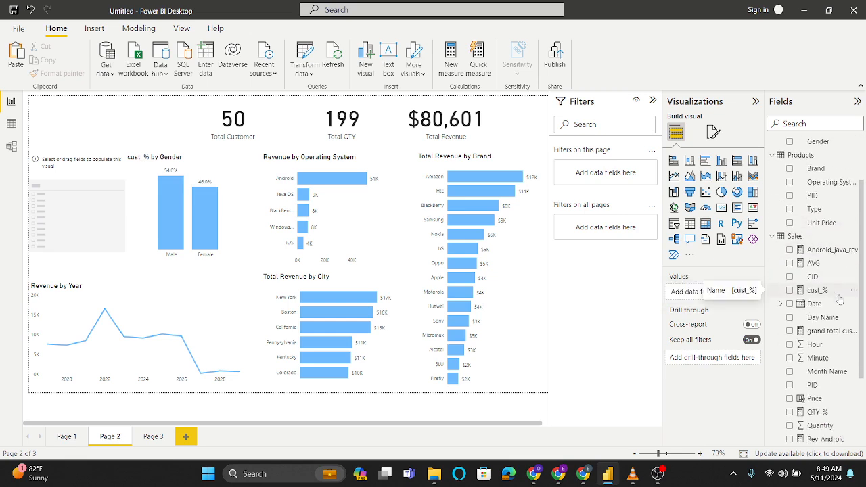
pyautogui.scroll(1, 840, 299)
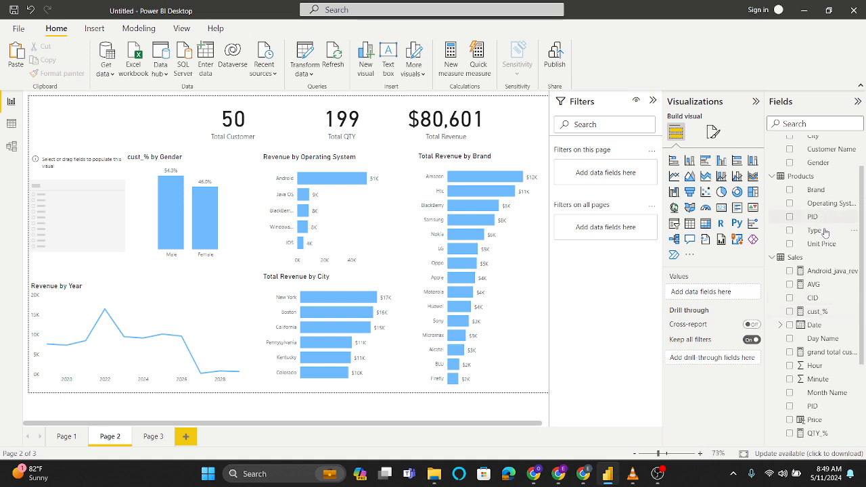
pyautogui.moveTo(817, 231); pyautogui.dragTo(717, 292)
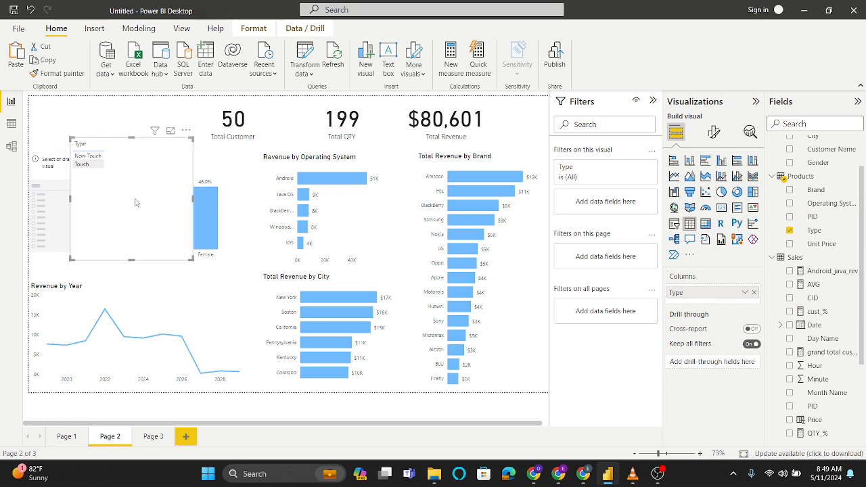
pyautogui.press('Delete')
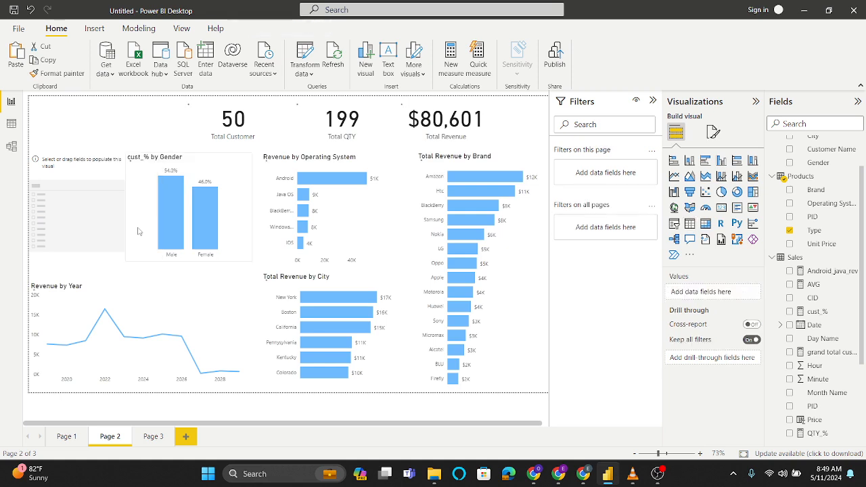
# Step: Assign the Products Type field to the empty slicer and shorten the slicer to fit its two options
pyautogui.click(72, 207)
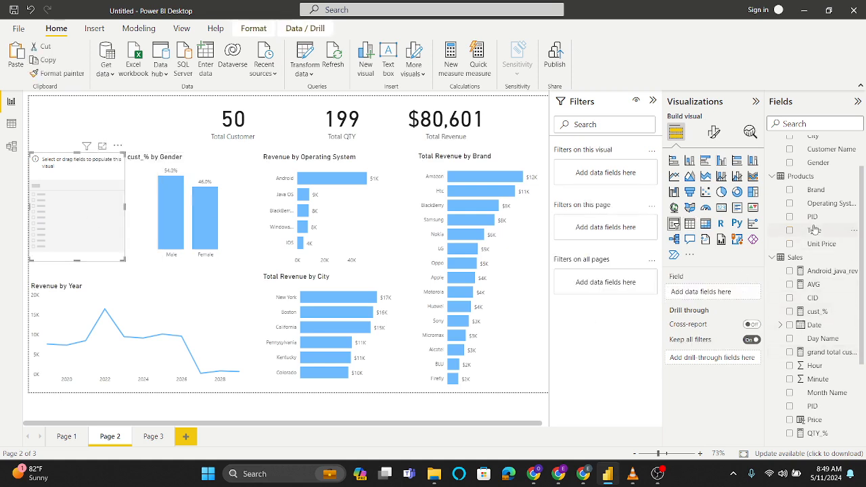
pyautogui.moveTo(825, 232); pyautogui.dragTo(716, 292)
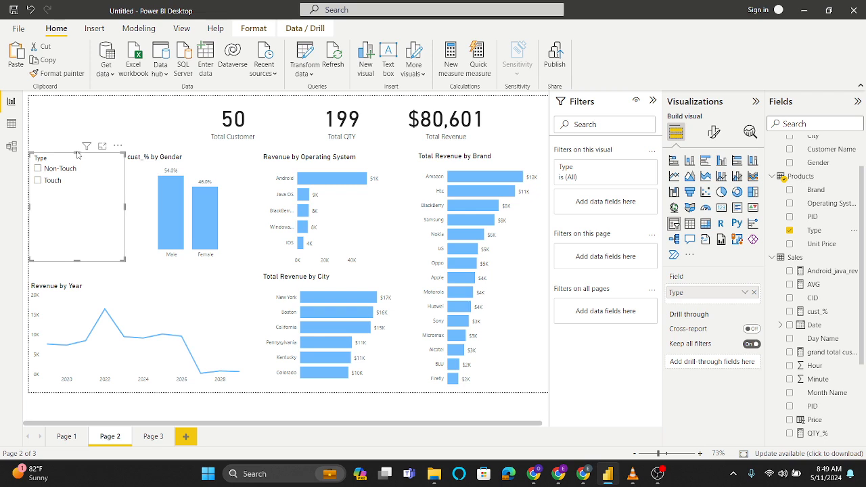
pyautogui.moveTo(75, 262); pyautogui.dragTo(86, 186)
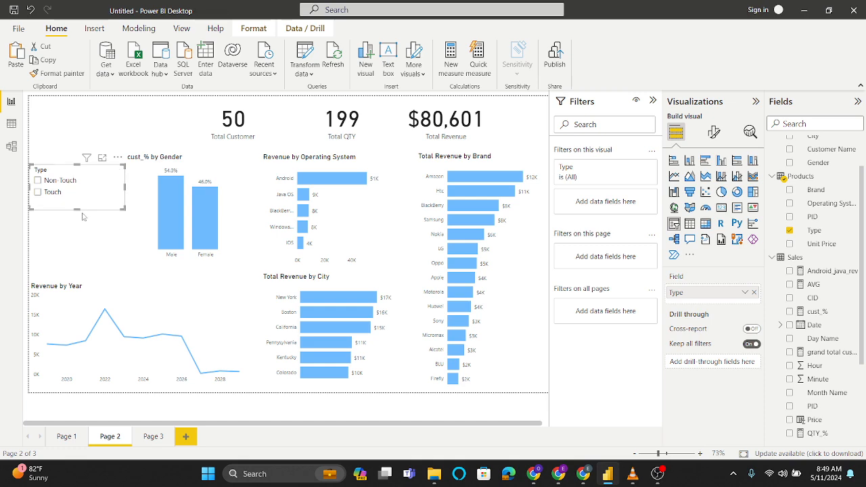
# Step: Test the Type slicer by filtering the page alternately to Non-Touch and Touch, and clear the filter
pyautogui.click(62, 194)
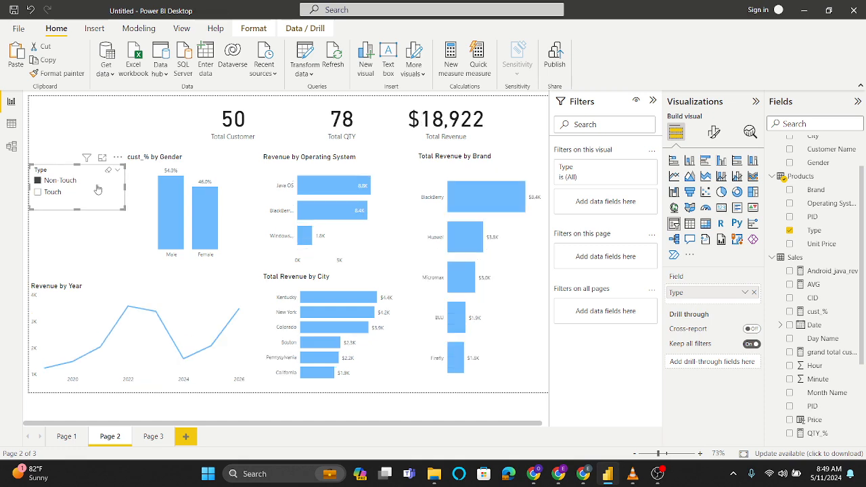
pyautogui.click(63, 195)
pyautogui.click(53, 195)
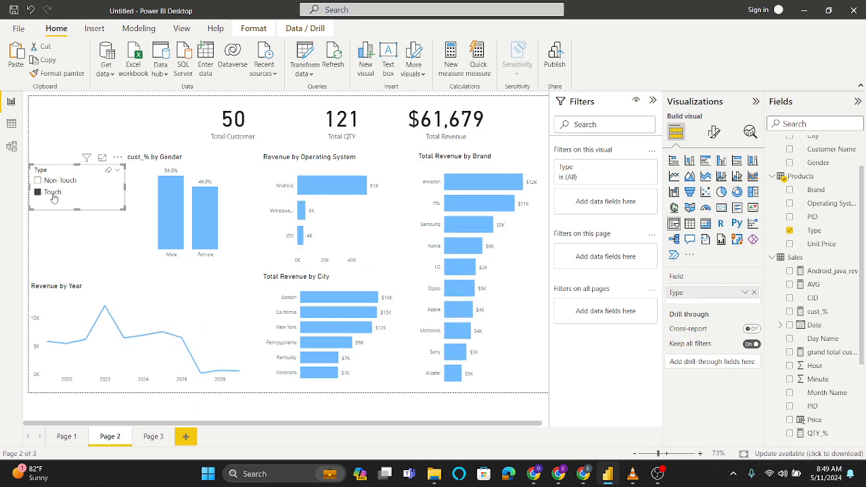
pyautogui.click(57, 180)
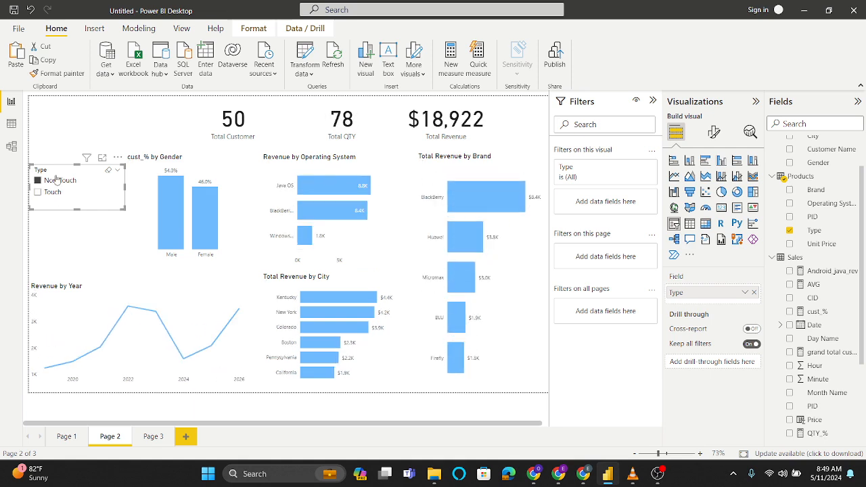
pyautogui.click(54, 193)
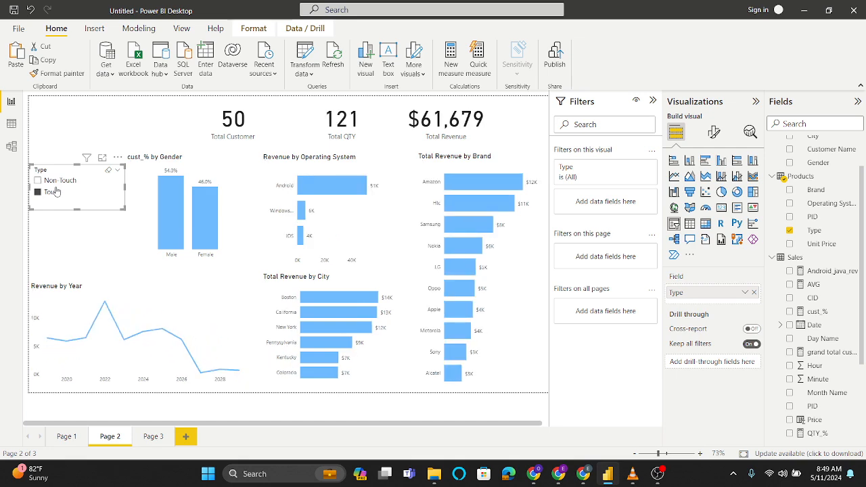
pyautogui.click(57, 179)
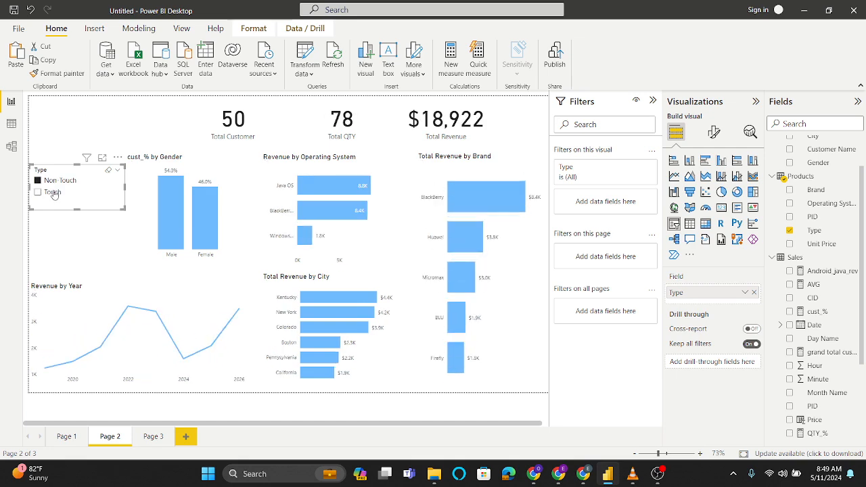
pyautogui.click(54, 192)
pyautogui.click(54, 192)
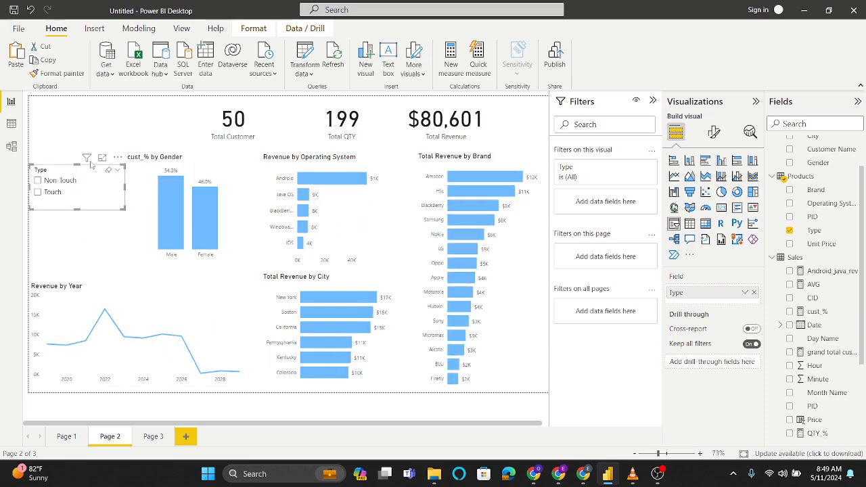
# Step: Move the cust_% by Gender chart slightly closer to the Type slicer, clear of the Revenue by Operating System chart
pyautogui.moveTo(168, 225); pyautogui.dragTo(285, 232)
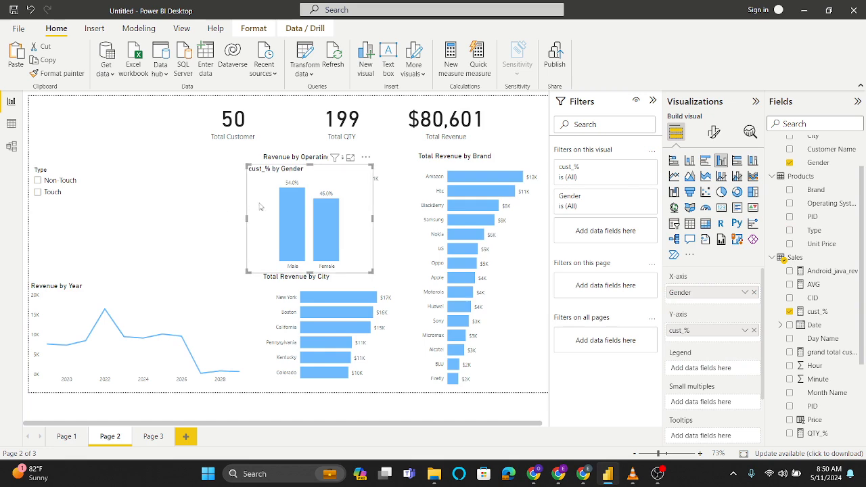
pyautogui.moveTo(293, 216)
pyautogui.moveTo(346, 203); pyautogui.dragTo(217, 182)
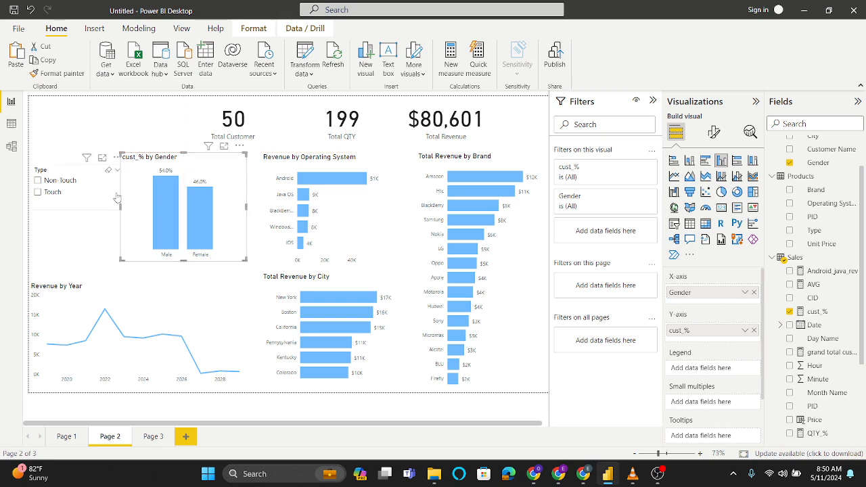
# Step: Filter the page by Touch in the Type slicer and clear that selection again
pyautogui.click(96, 194)
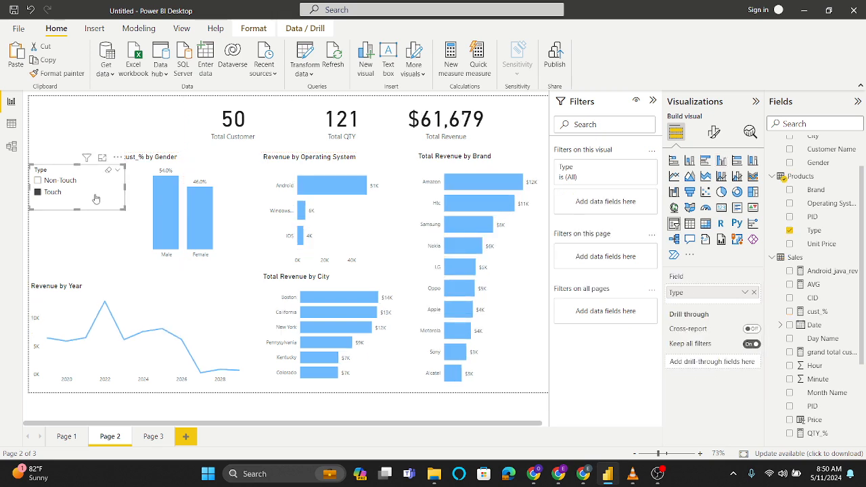
pyautogui.click(37, 193)
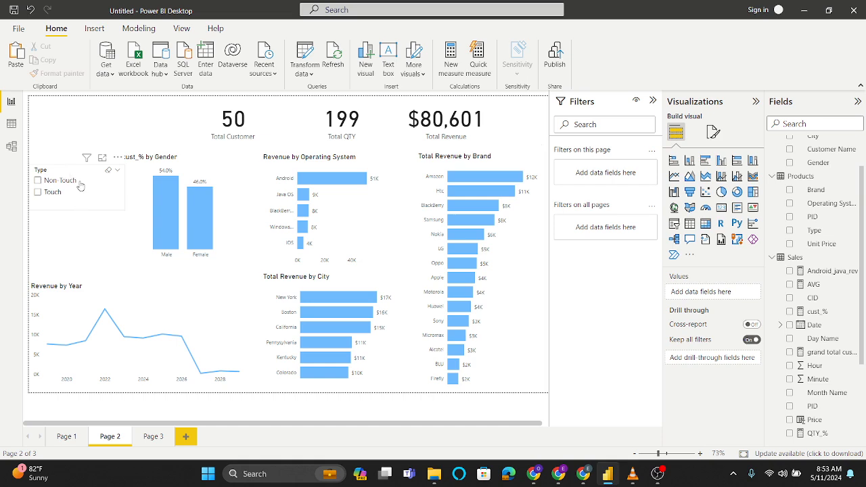
# Step: Change the Type slicer from a list to the Dropdown style and check its expanded options
pyautogui.click(115, 174)
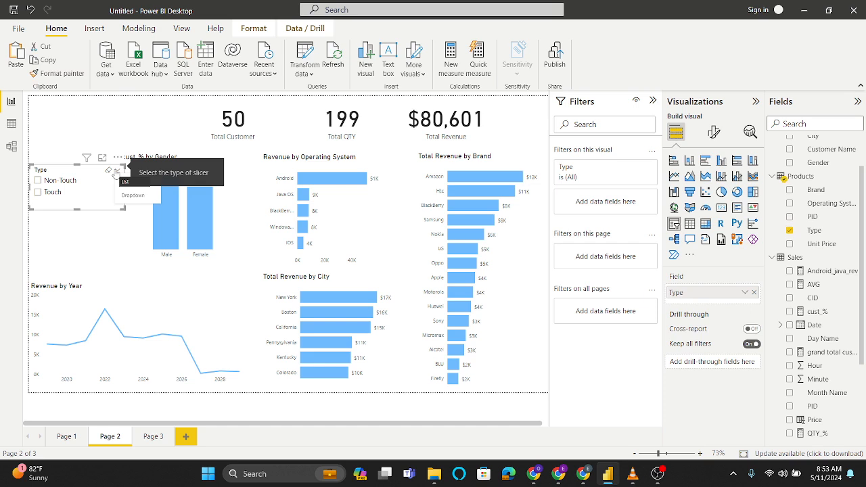
pyautogui.click(116, 173)
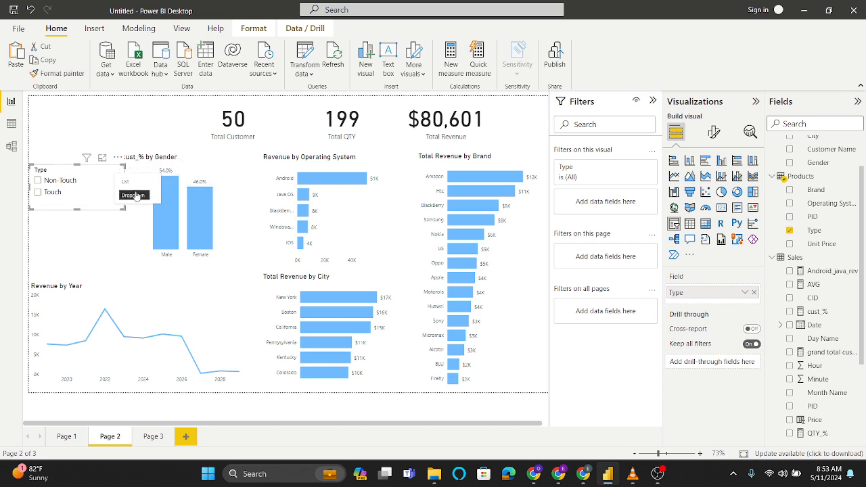
pyautogui.click(134, 194)
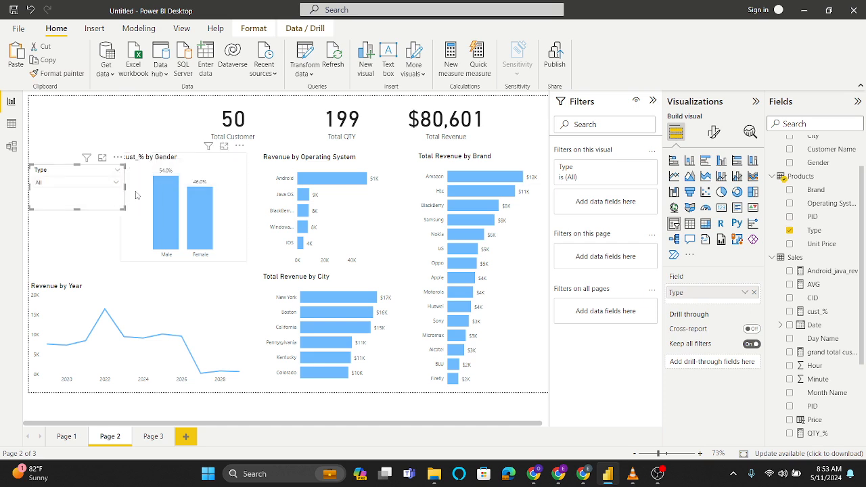
pyautogui.click(111, 189)
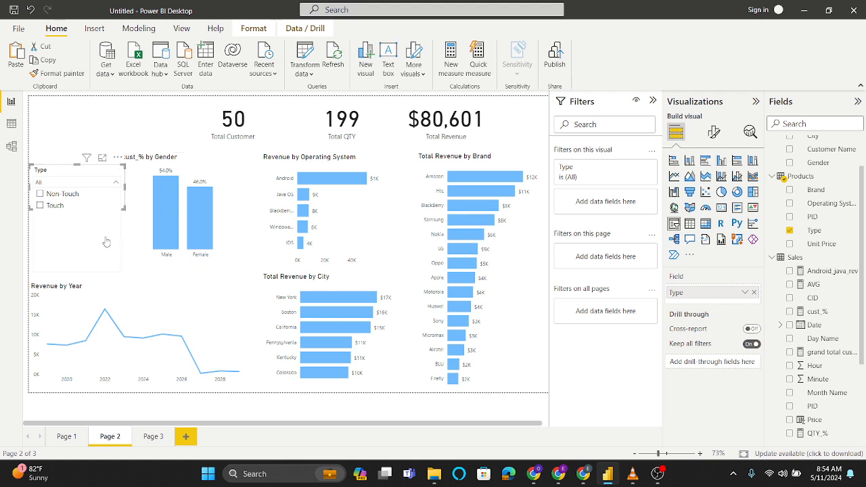
pyautogui.click(116, 183)
# Step: Move the Type slicer down a little and reduce its width and height to fit beside the cust_% by Gender chart
pyautogui.moveTo(70, 169); pyautogui.dragTo(66, 178)
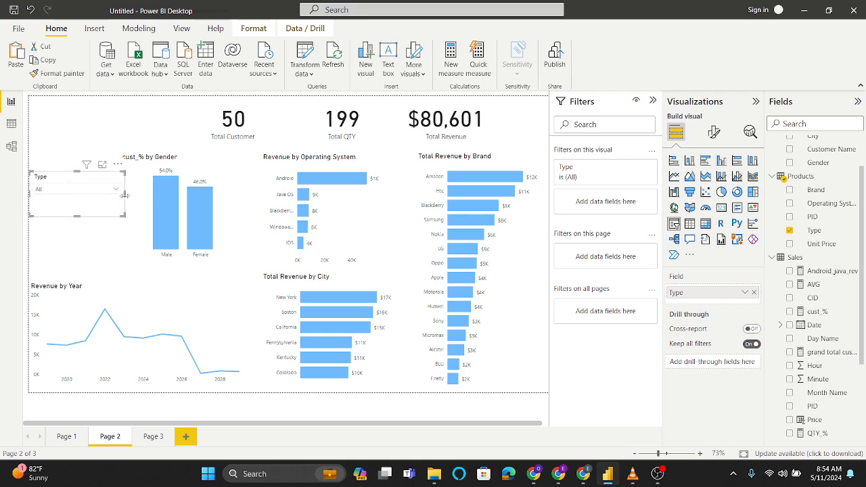
pyautogui.moveTo(125, 196); pyautogui.dragTo(121, 196)
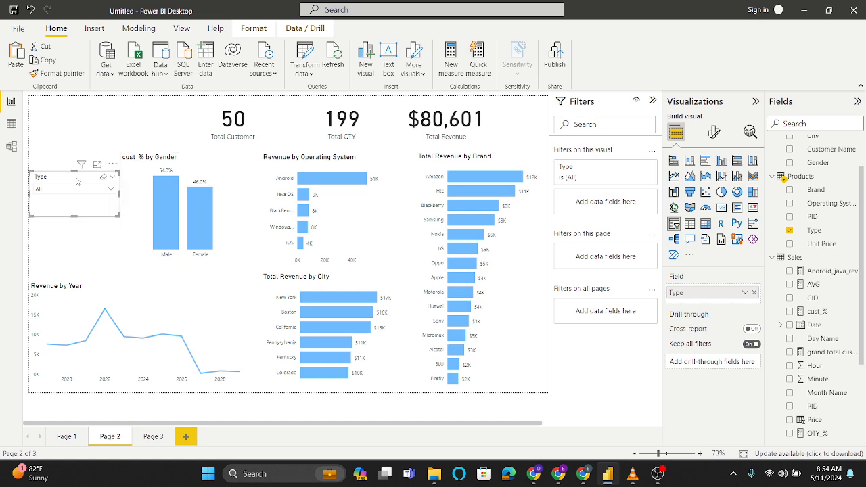
pyautogui.moveTo(73, 215); pyautogui.dragTo(74, 205)
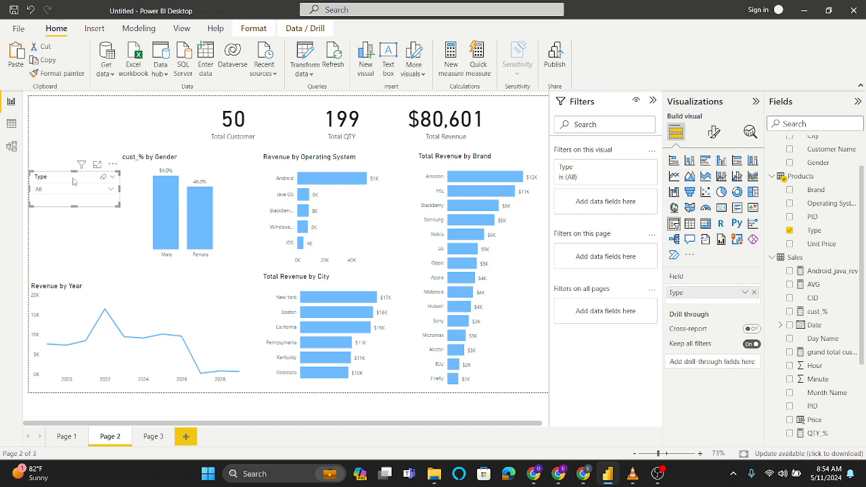
# Step: Duplicate the Type slicer and place the copy directly below the original
pyautogui.hotkey('ctrl', 'v')
pyautogui.moveTo(75, 181); pyautogui.dragTo(64, 218)
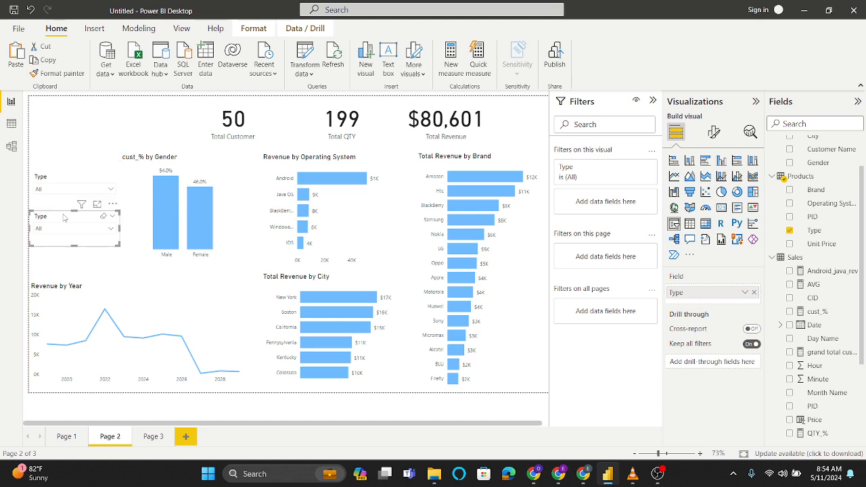
pyautogui.click(85, 125)
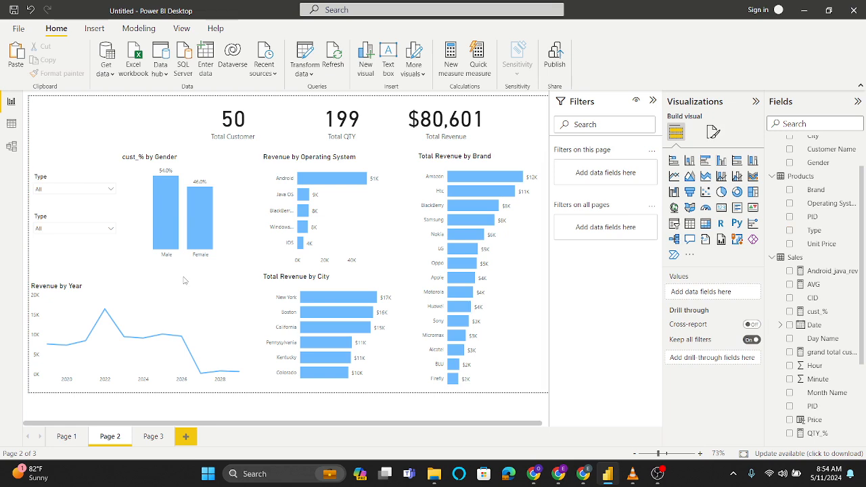
# Step: Replace the Type field in the lower slicer with Month Name from the Sales table and check its dropdown options
pyautogui.click(79, 222)
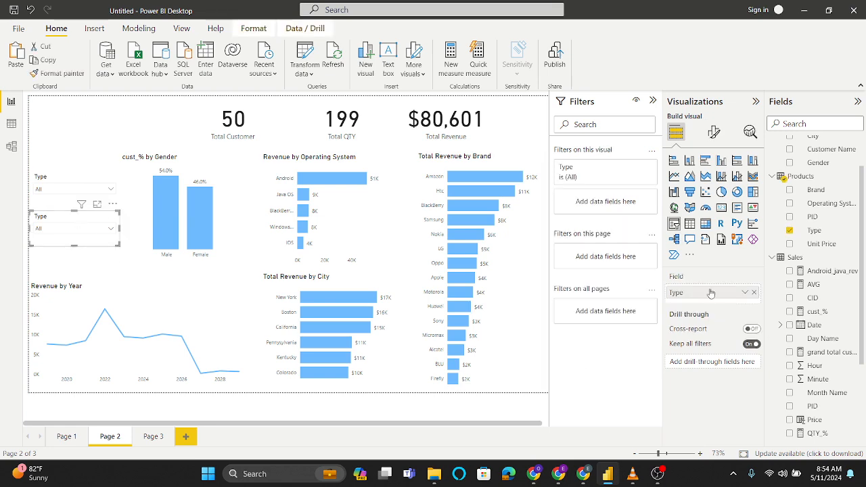
pyautogui.click(754, 293)
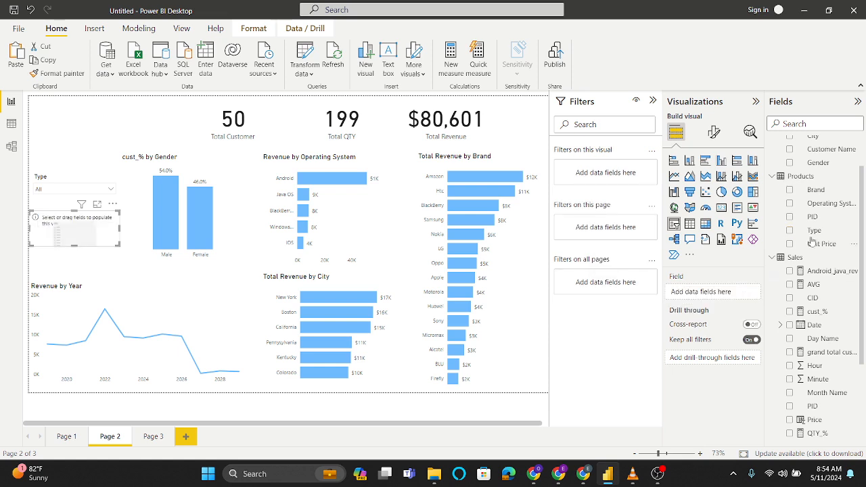
pyautogui.scroll(1, 818, 236)
pyautogui.scroll(1, 817, 235)
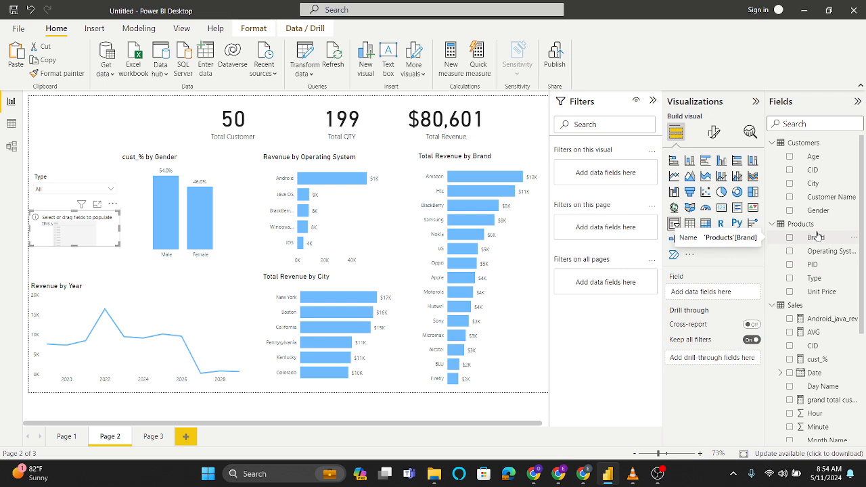
pyautogui.scroll(-3, 818, 236)
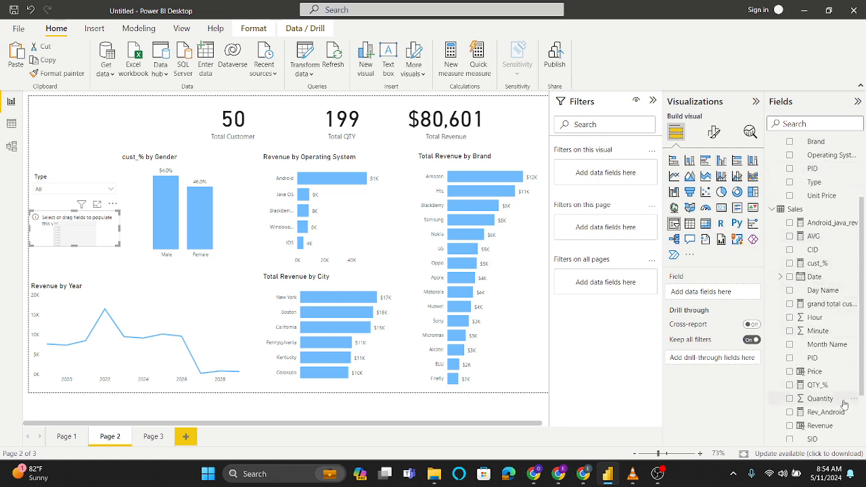
pyautogui.scroll(-3, 844, 404)
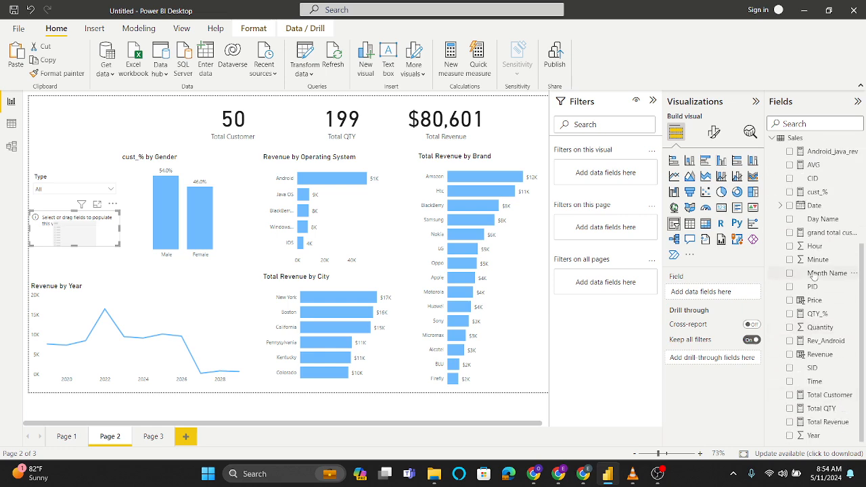
pyautogui.moveTo(814, 274); pyautogui.dragTo(701, 292)
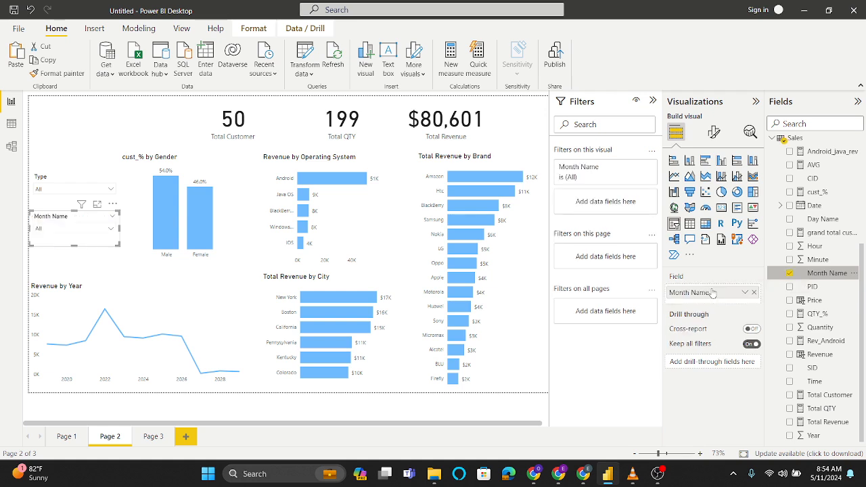
pyautogui.click(111, 231)
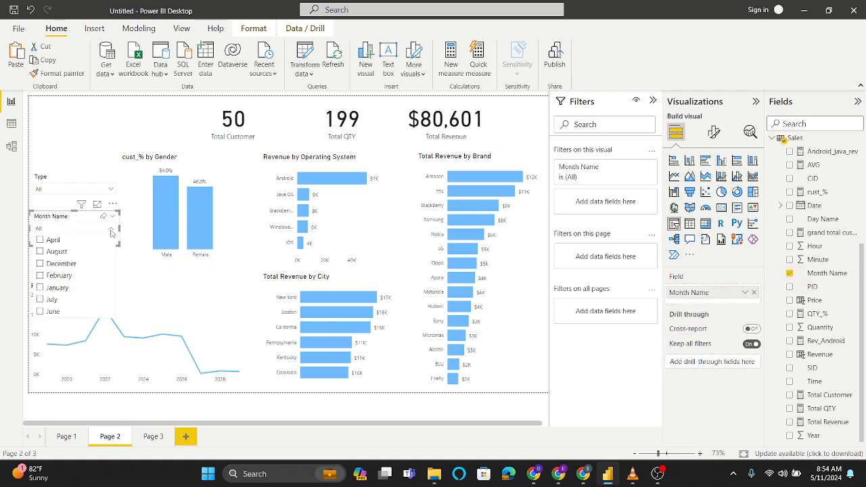
pyautogui.click(111, 231)
pyautogui.click(161, 130)
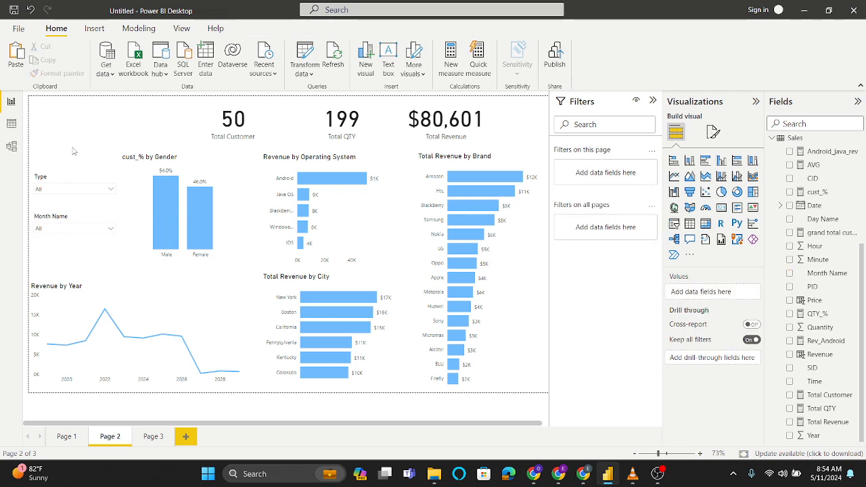
# Step: Change the title of the cust_% by Gender chart to "Gender Distribution"
pyautogui.click(154, 160)
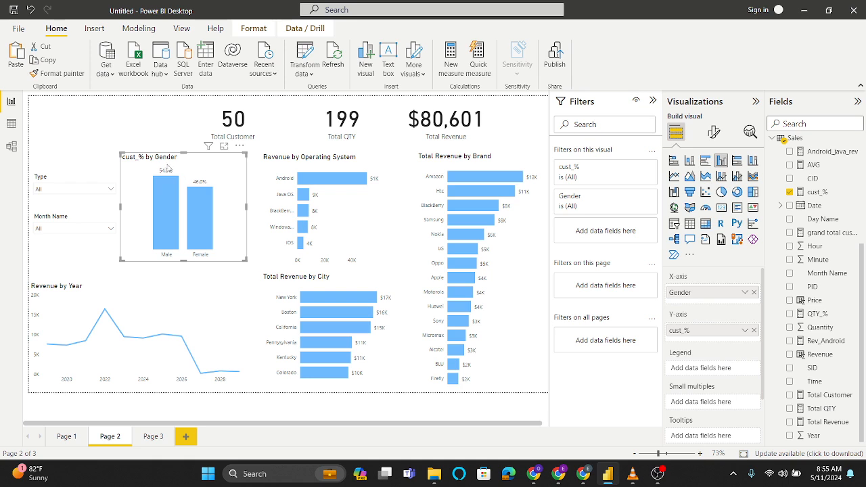
pyautogui.doubleClick(689, 330)
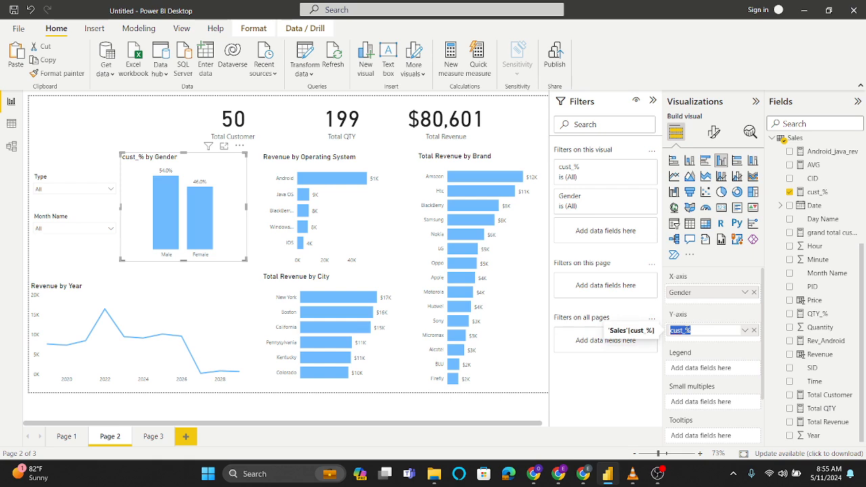
pyautogui.click(636, 401)
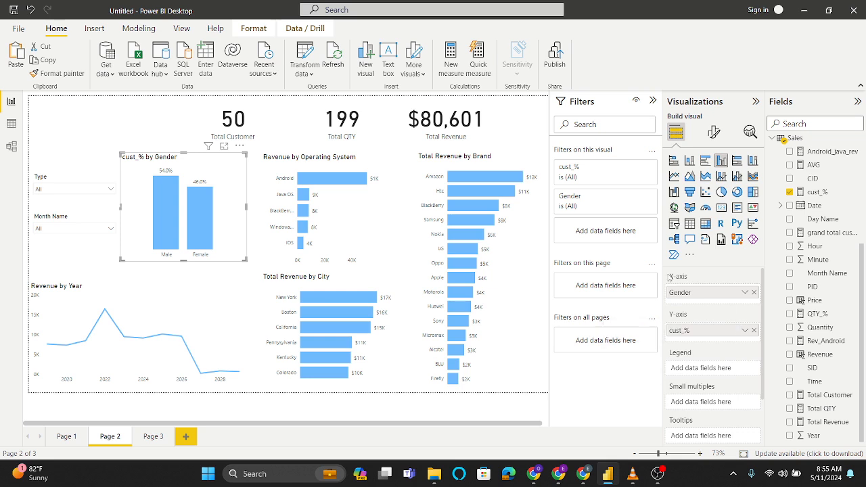
pyautogui.click(714, 134)
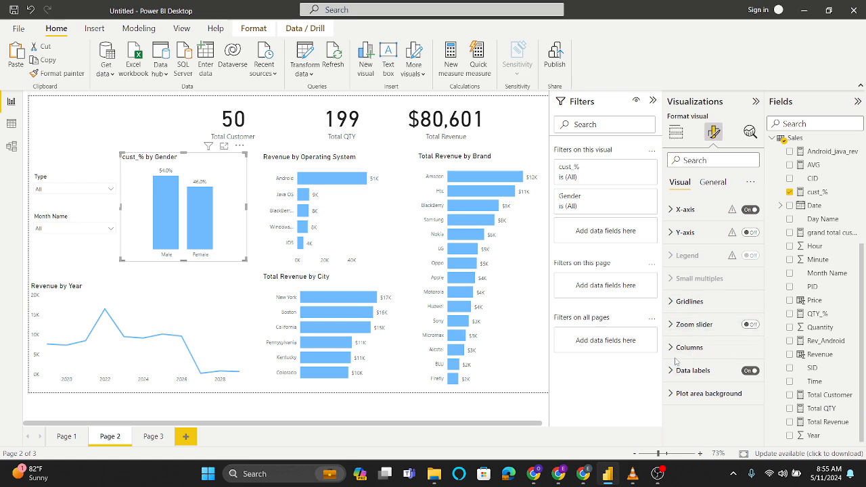
pyautogui.click(708, 183)
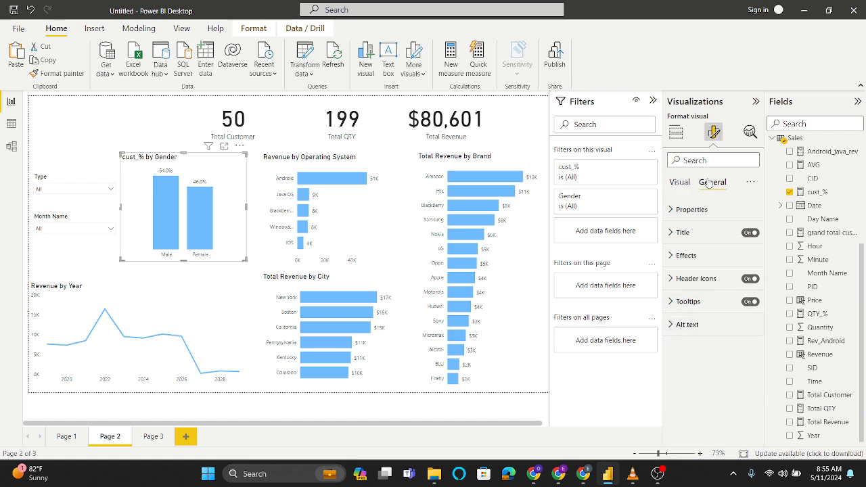
pyautogui.click(673, 237)
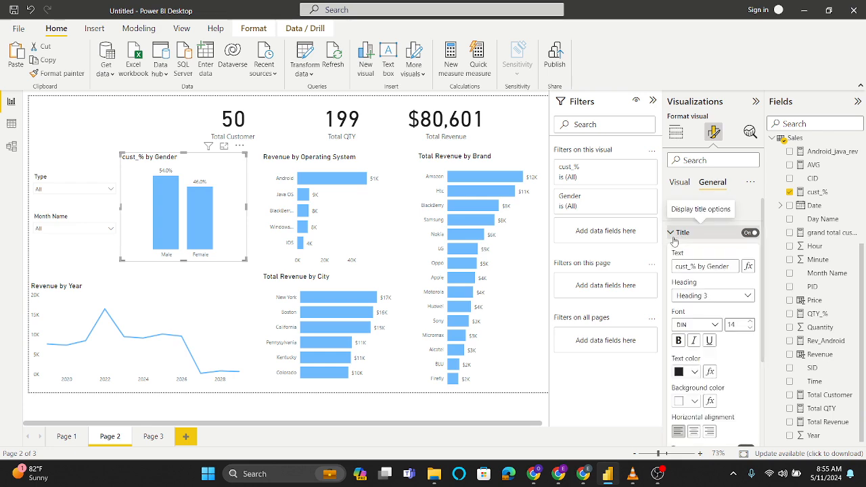
pyautogui.click(730, 268)
pyautogui.press('BackSpace')
pyautogui.press('BackSpace')
pyautogui.press('BackSpace')
pyautogui.press('BackSpace')
pyautogui.press('BackSpace')
pyautogui.press('BackSpace')
pyautogui.press('BackSpace')
pyautogui.press('BackSpace')
pyautogui.press('BackSpace')
pyautogui.press('BackSpace')
pyautogui.press('BackSpace')
pyautogui.press('BackSpace')
pyautogui.press('BackSpace')
pyautogui.press('BackSpace')
pyautogui.press('BackSpace')
pyautogui.press('BackSpace')
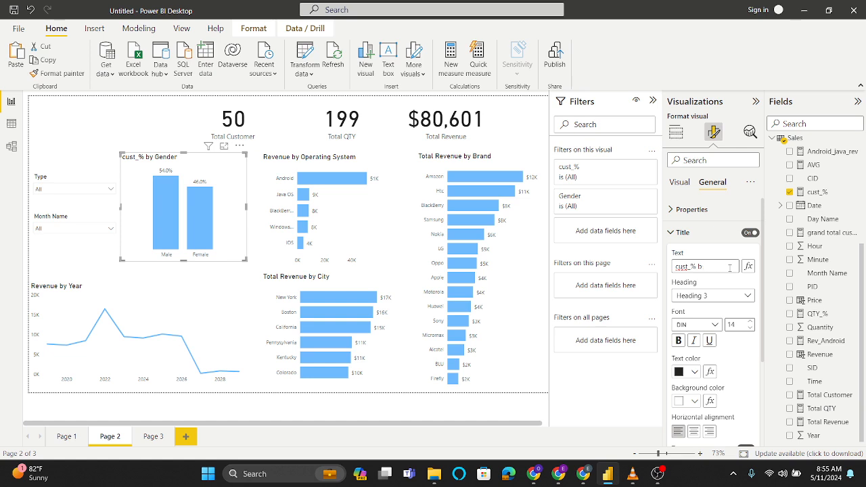
pyautogui.write('Gender')
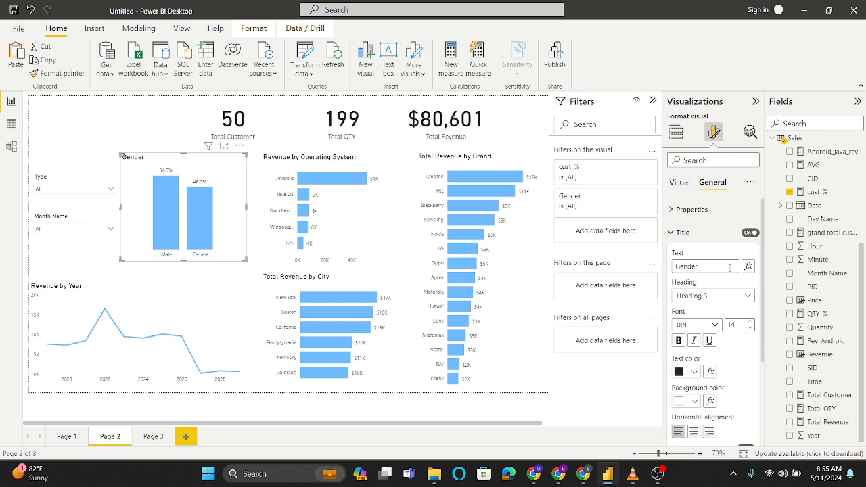
pyautogui.write(' Distribution')
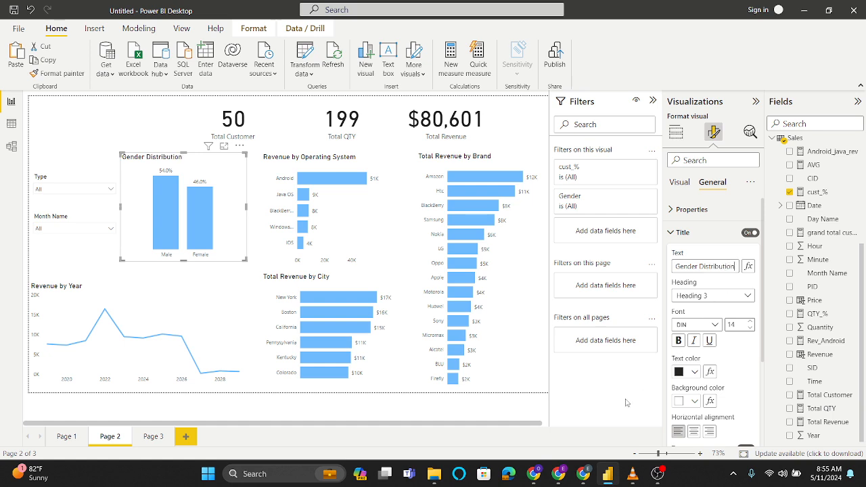
pyautogui.click(168, 135)
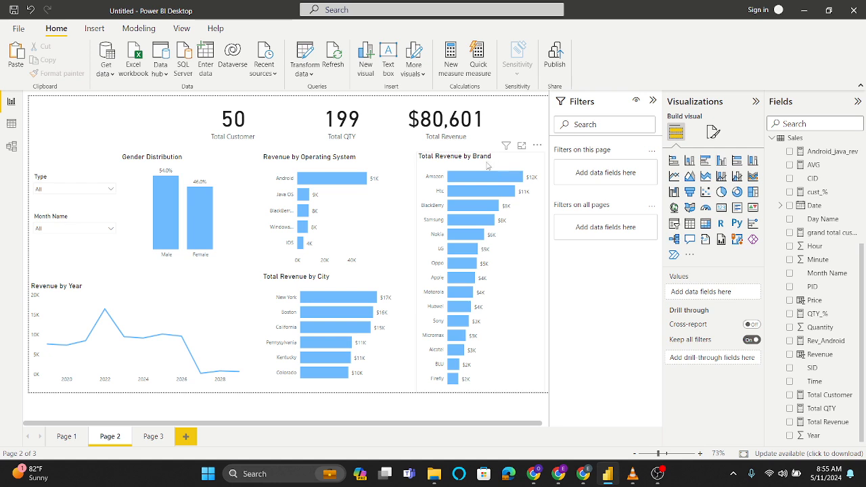
# Step: Replace Revenue with the Total Revenue measure on the x-axis of the Revenue by Operating System chart
pyautogui.click(332, 164)
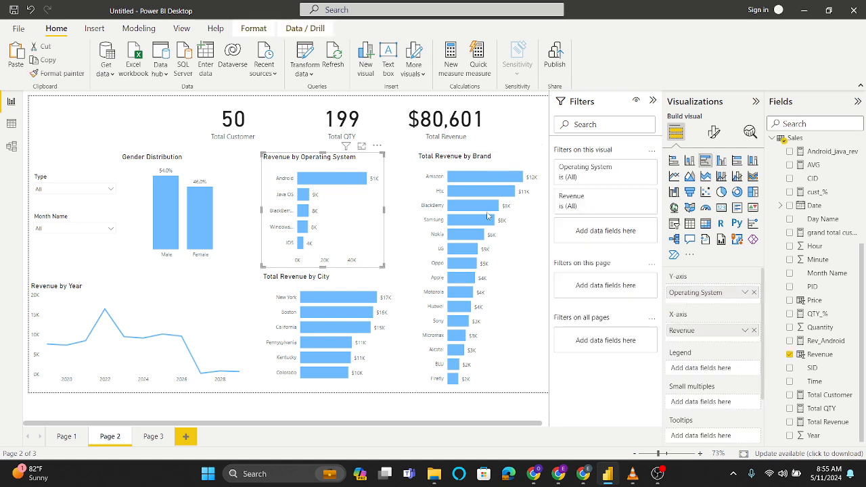
pyautogui.click(753, 330)
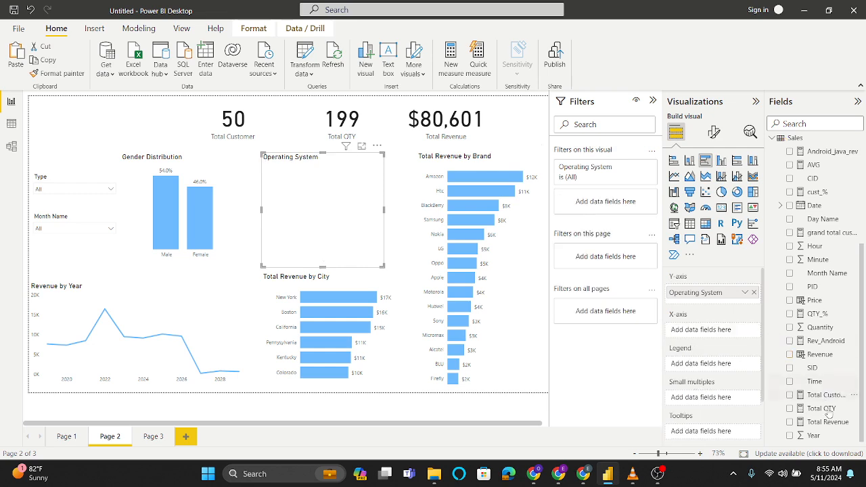
pyautogui.moveTo(829, 422); pyautogui.dragTo(718, 331)
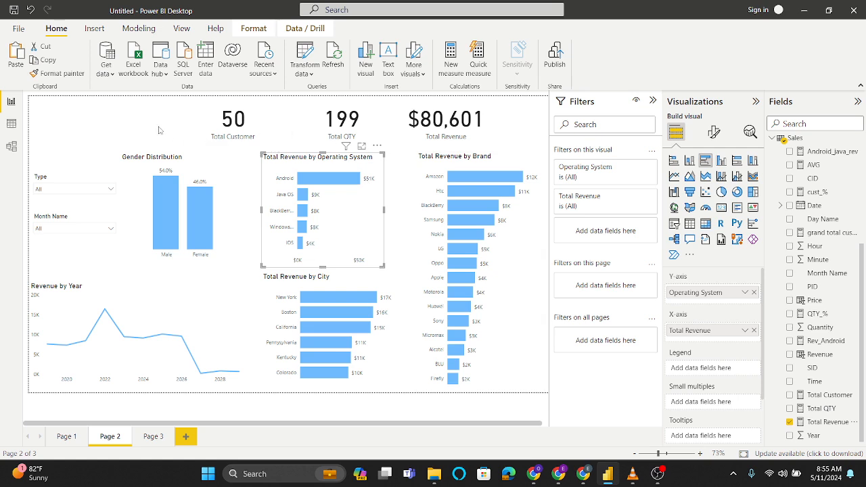
pyautogui.click(105, 113)
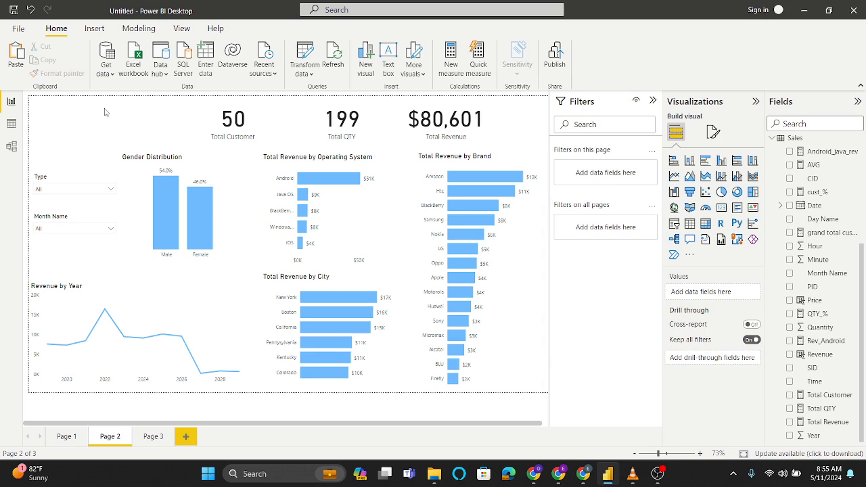
# Step: Replace Revenue with the Total Revenue measure on the y-axis of the Revenue by Year line chart
pyautogui.click(106, 296)
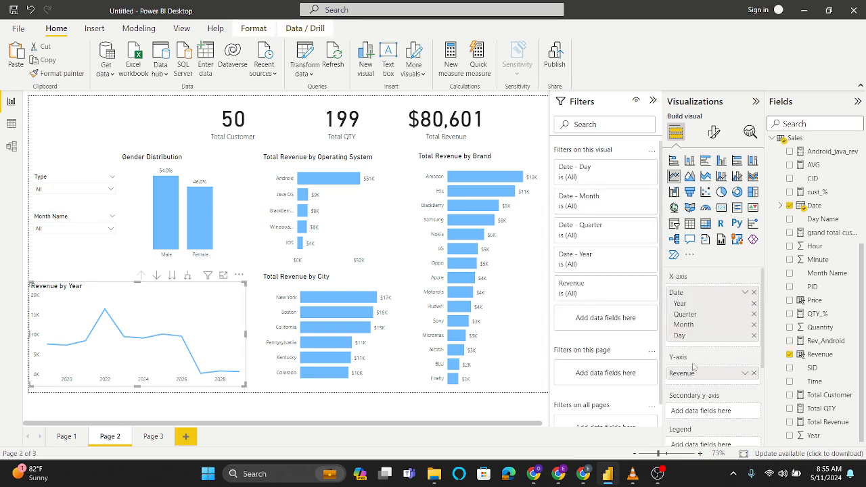
pyautogui.click(754, 373)
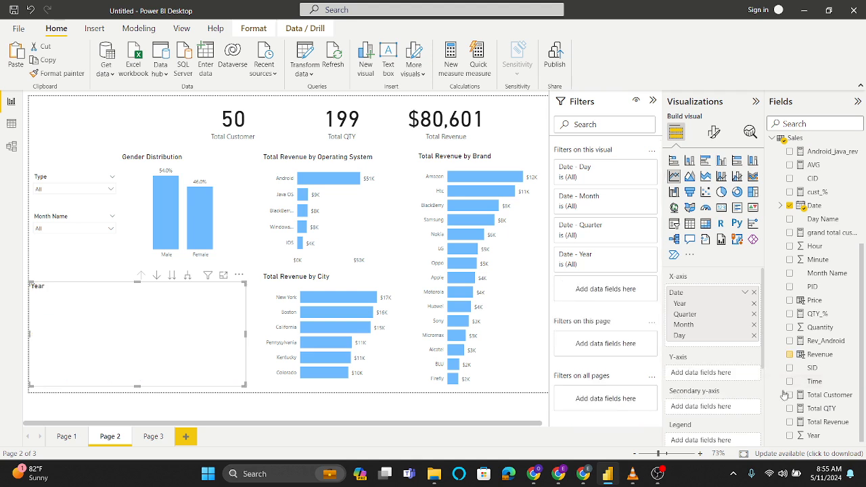
pyautogui.moveTo(819, 421); pyautogui.dragTo(718, 374)
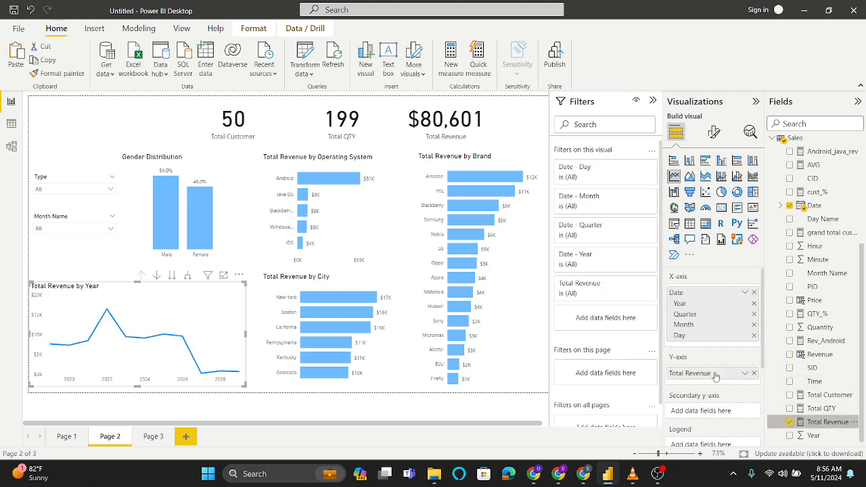
pyautogui.click(104, 121)
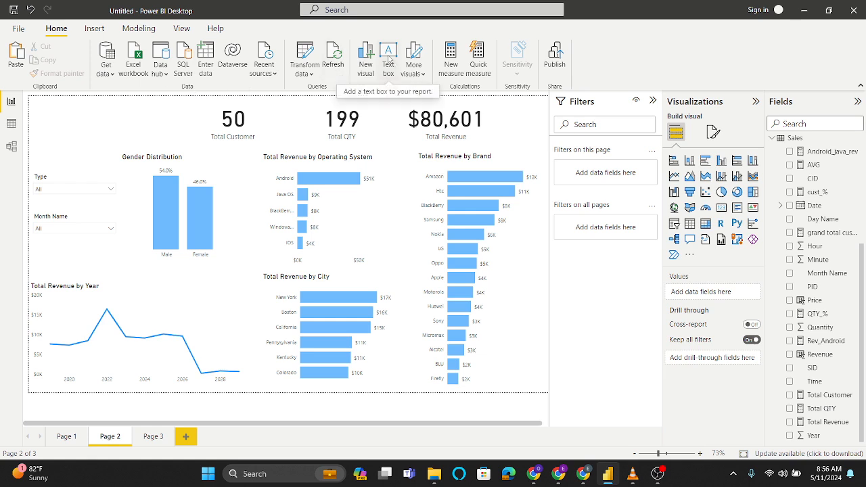
# Step: Insert a text box above the Type slicer and enter the heading "AZ ELECTRONICS DASHBOARD"
pyautogui.click(388, 60)
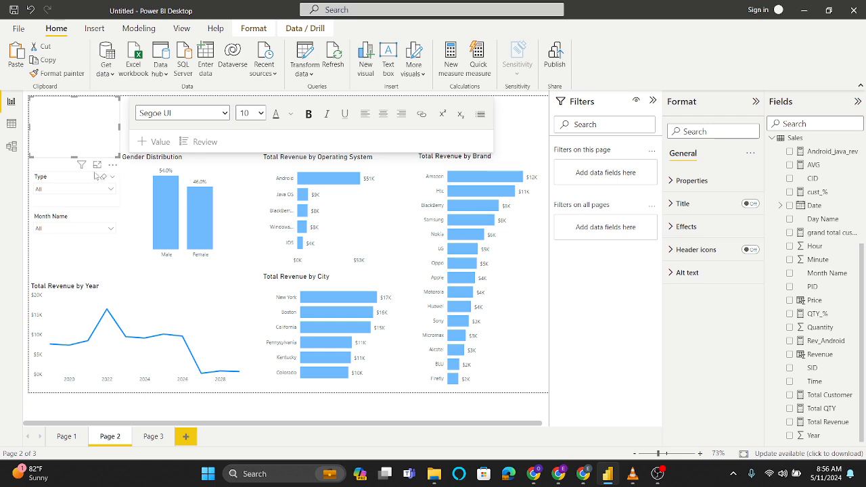
pyautogui.click(138, 188)
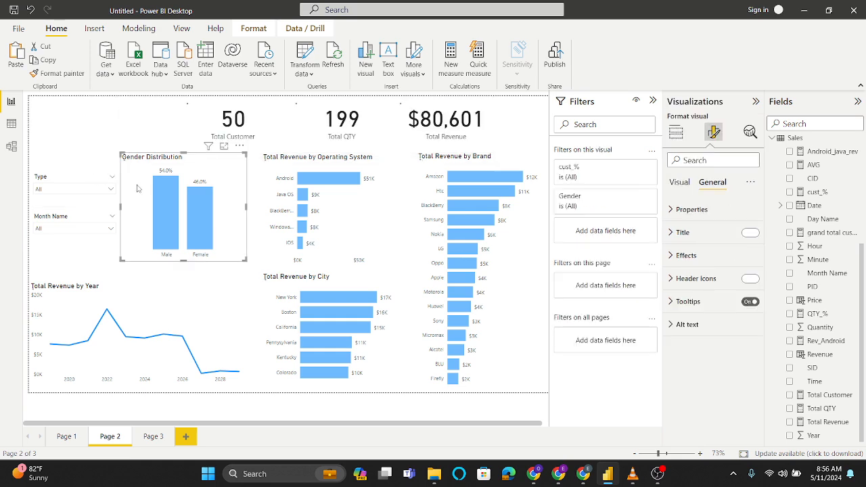
pyautogui.click(95, 119)
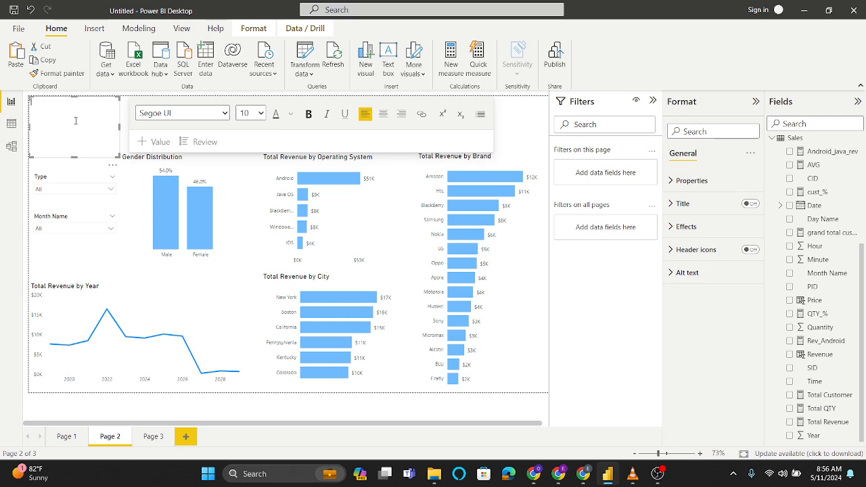
pyautogui.write('AZ')
pyautogui.write(' SU')
pyautogui.write('PER')
pyautogui.press('BackSpace')
pyautogui.press('BackSpace')
pyautogui.press('BackSpace')
pyautogui.press('BackSpace')
pyautogui.press('BackSpace')
pyautogui.press('BackSpace')
pyautogui.write('ELECTRONICS DASHBOARD')
# Step: Format the dashboard heading text as bold, size 14, in a light orange theme color
pyautogui.moveTo(106, 106); pyautogui.dragTo(30, 103)
pyautogui.click(308, 114)
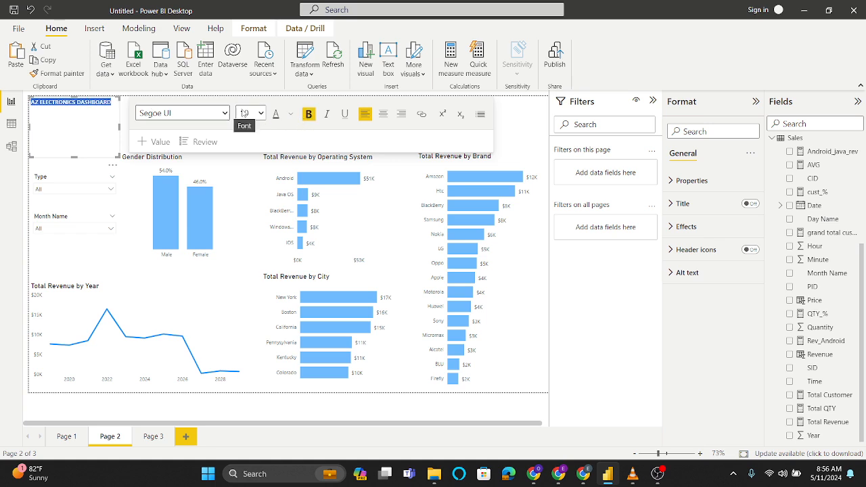
pyautogui.click(263, 115)
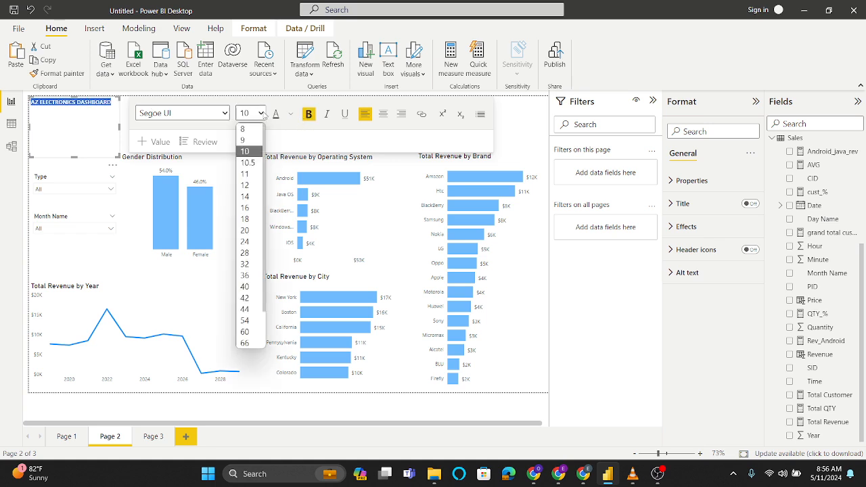
pyautogui.click(245, 196)
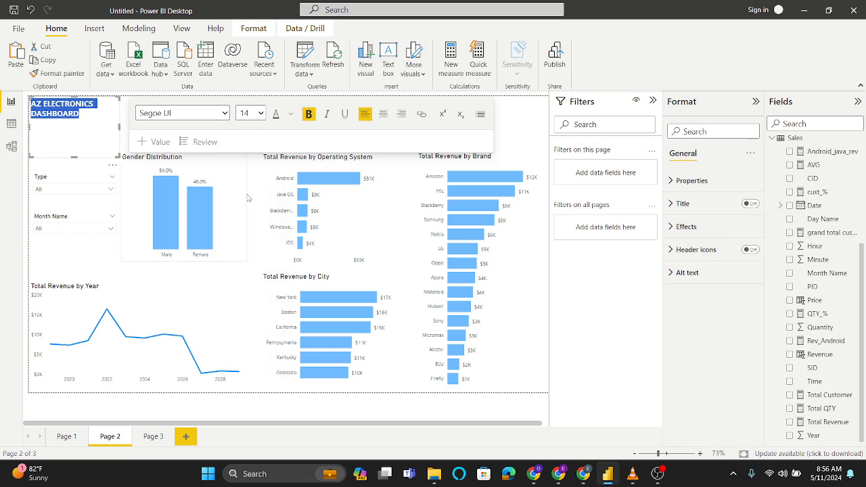
pyautogui.click(289, 115)
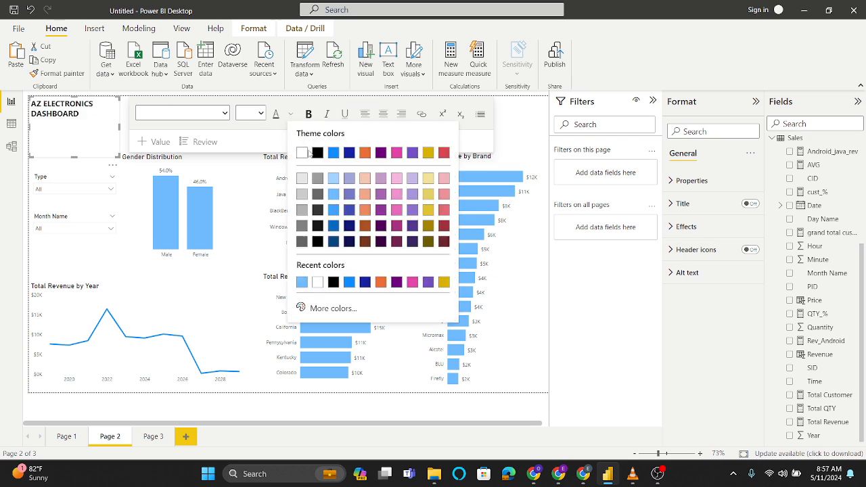
pyautogui.click(366, 194)
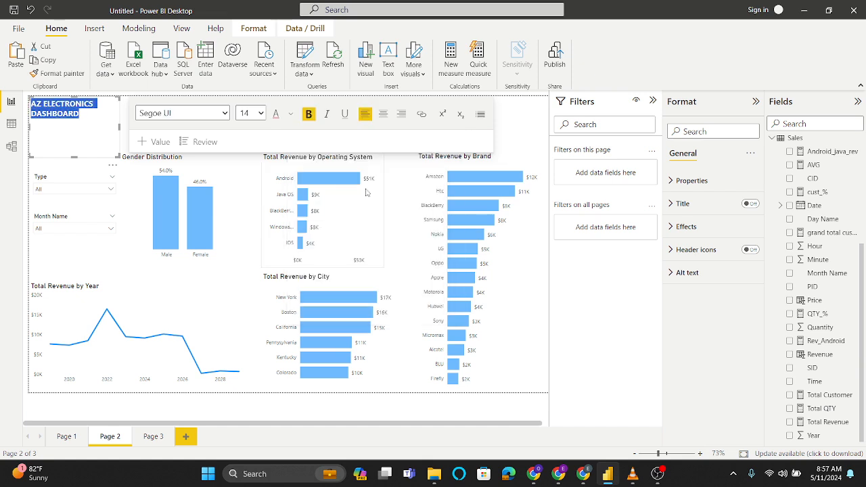
pyautogui.click(111, 265)
pyautogui.click(89, 146)
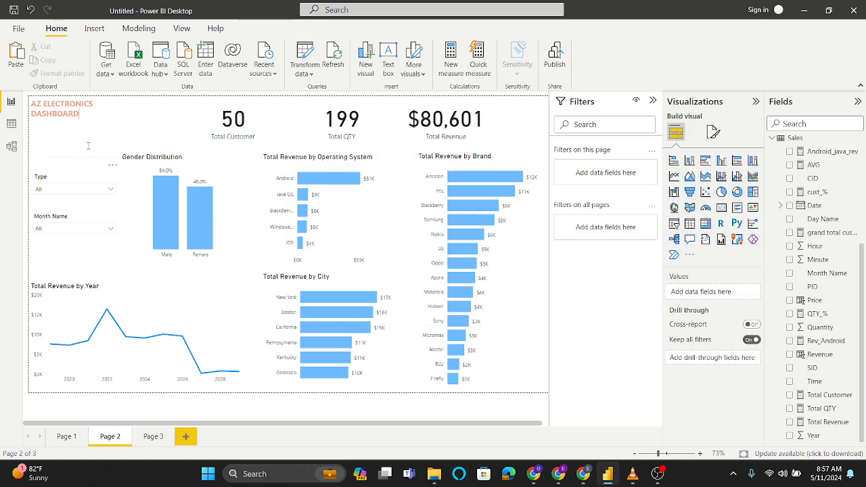
# Step: Resize the heading text box to fit the heading on one line, and set the text to size 20, centered
pyautogui.moveTo(74, 156); pyautogui.dragTo(78, 139)
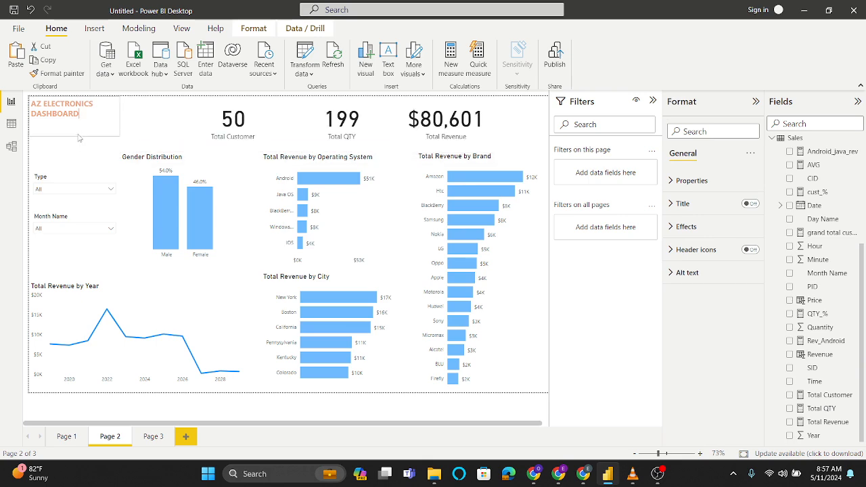
pyautogui.moveTo(119, 114); pyautogui.dragTo(197, 115)
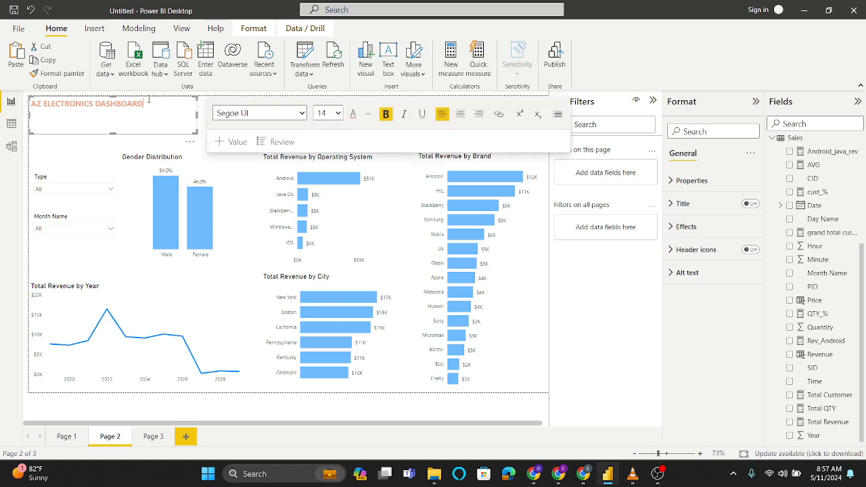
pyautogui.moveTo(143, 104); pyautogui.dragTo(31, 108)
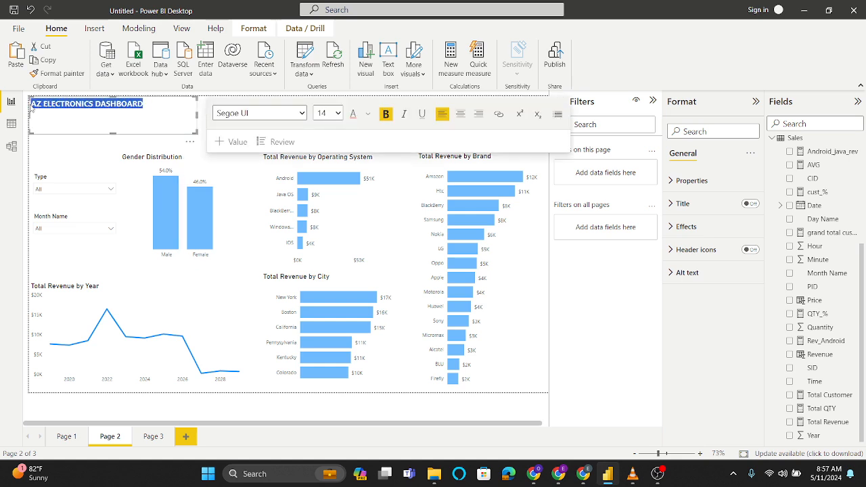
pyautogui.click(336, 113)
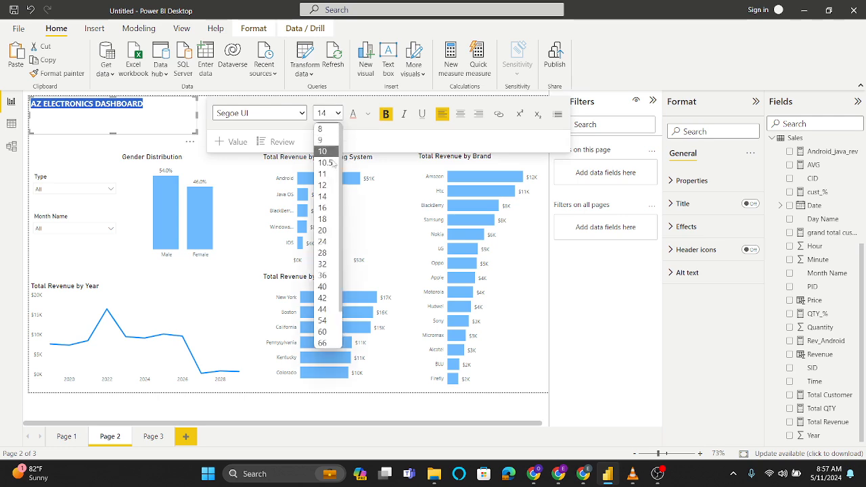
pyautogui.click(323, 230)
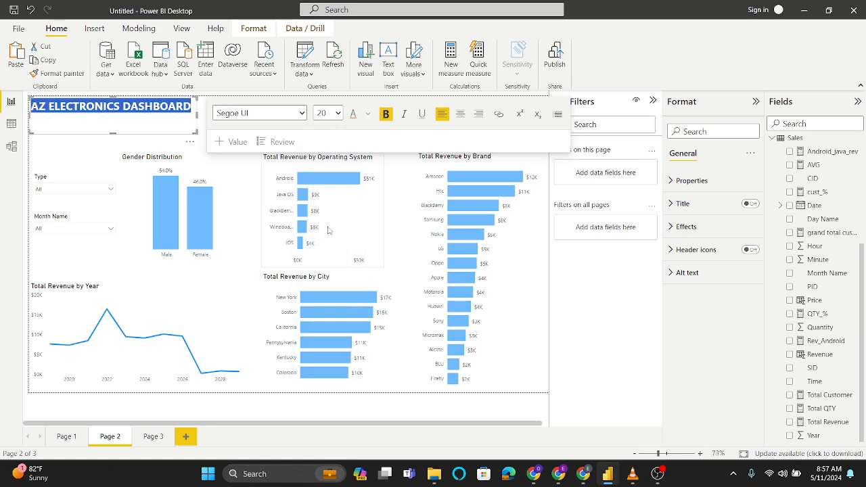
pyautogui.click(460, 115)
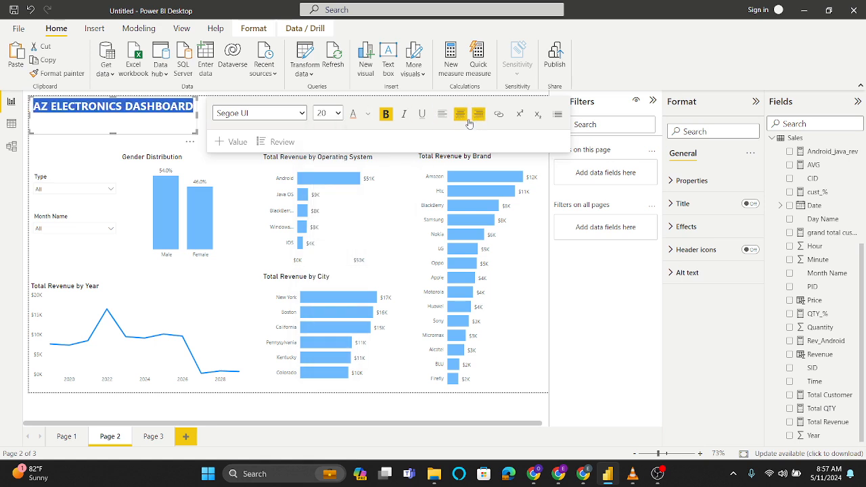
pyautogui.click(116, 151)
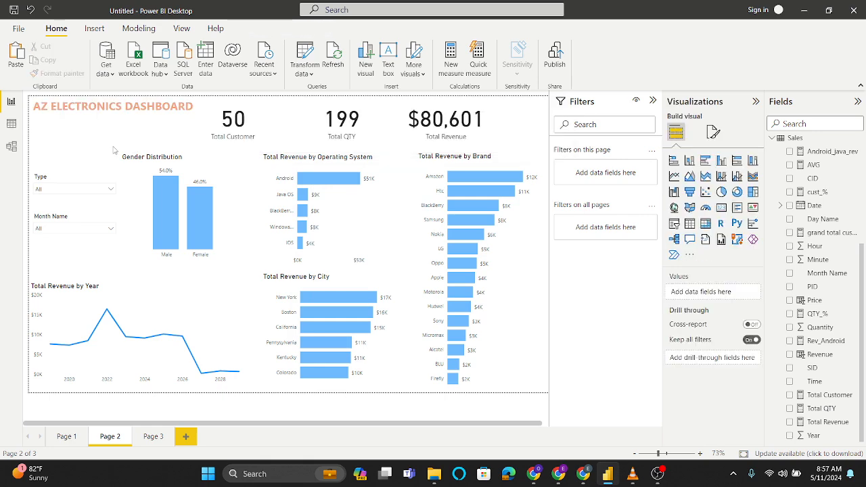
# Step: Reduce the height of the heading text box to fit closely around its single line of text
pyautogui.click(118, 121)
pyautogui.moveTo(112, 132); pyautogui.dragTo(112, 123)
pyautogui.click(102, 139)
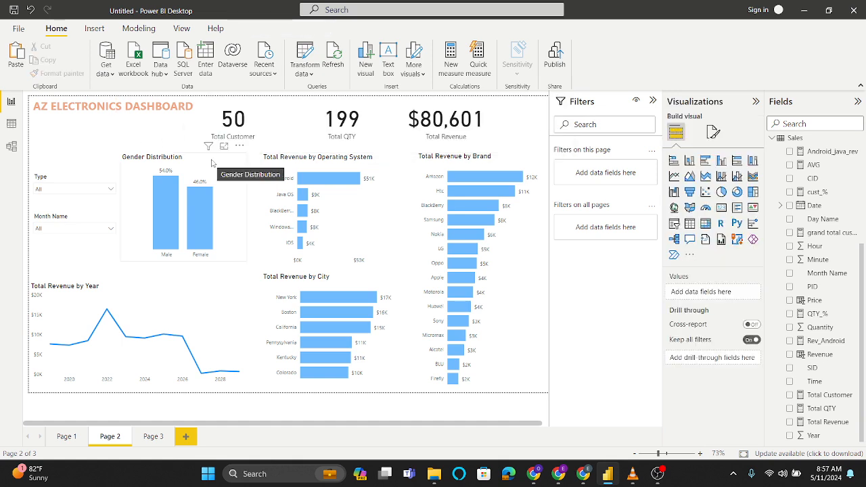
# Step: Test the Month Name slicer's effect on the visuals with August and December, and clear the selection
pyautogui.click(98, 229)
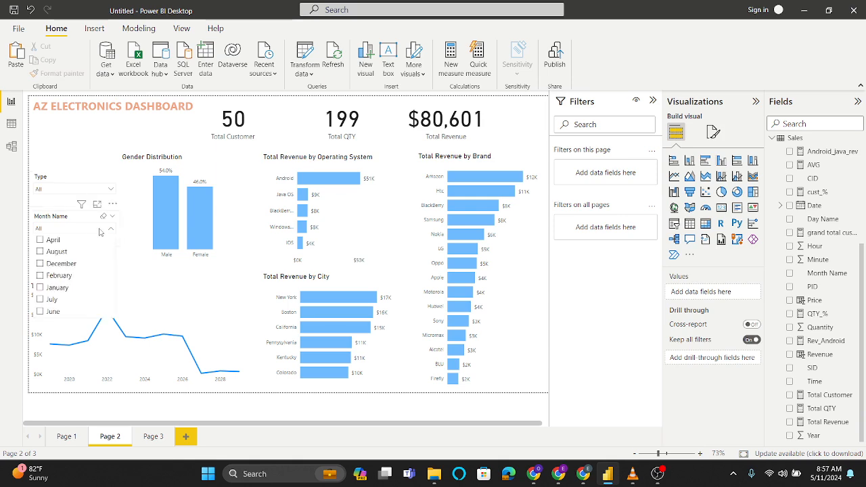
pyautogui.click(65, 254)
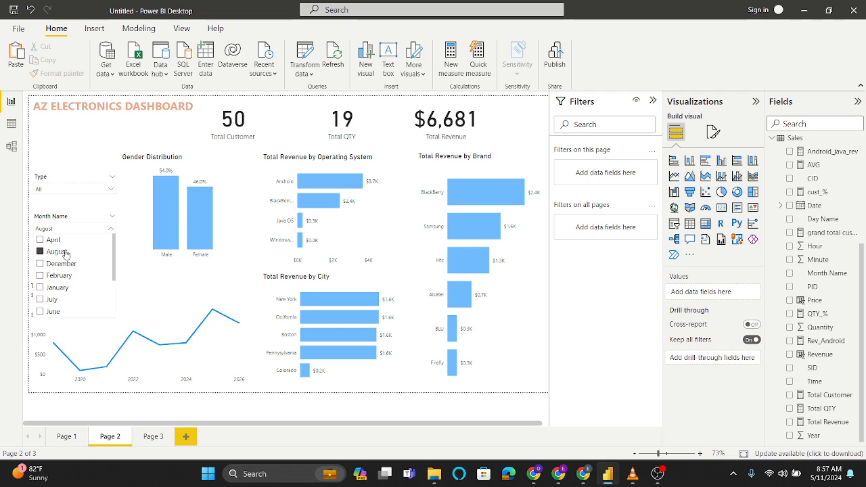
pyautogui.click(66, 265)
pyautogui.click(66, 265)
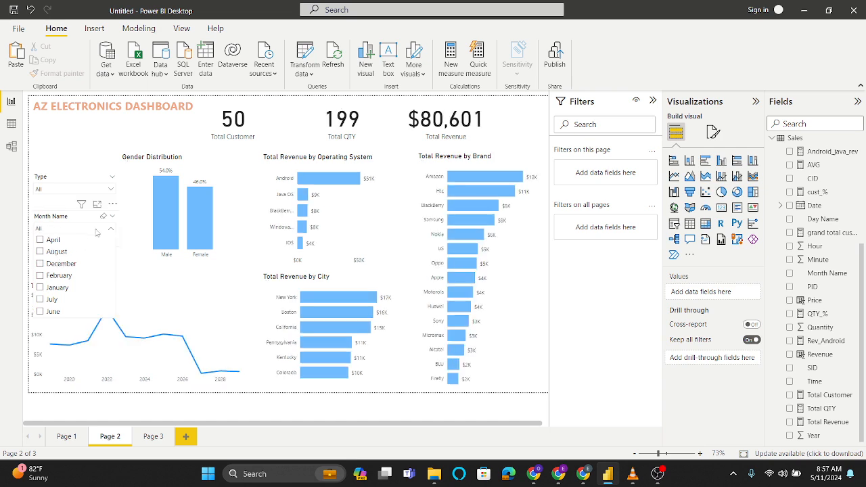
pyautogui.click(108, 229)
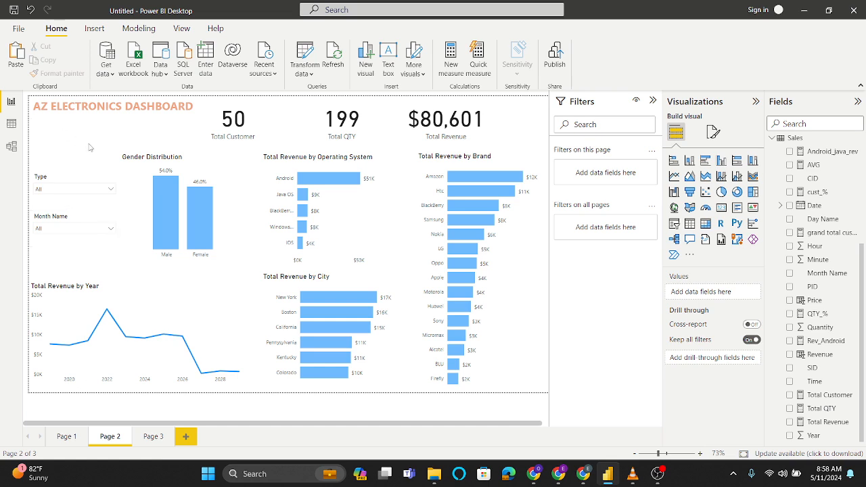
pyautogui.click(129, 122)
pyautogui.click(96, 140)
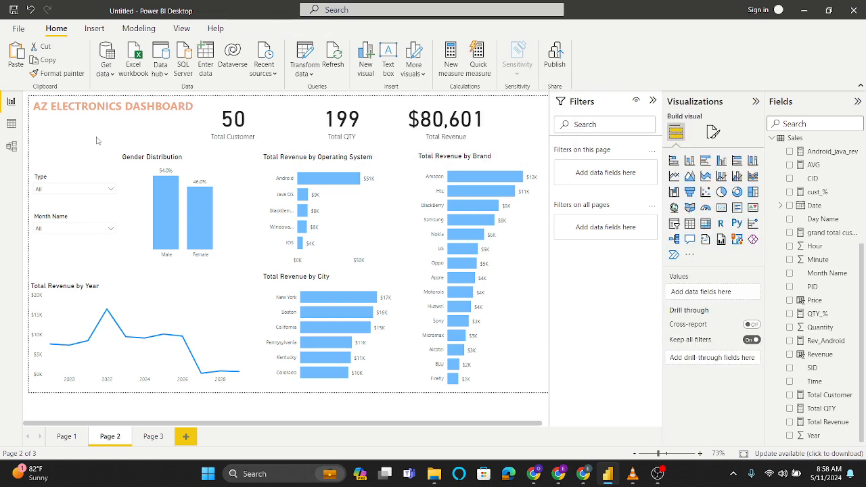